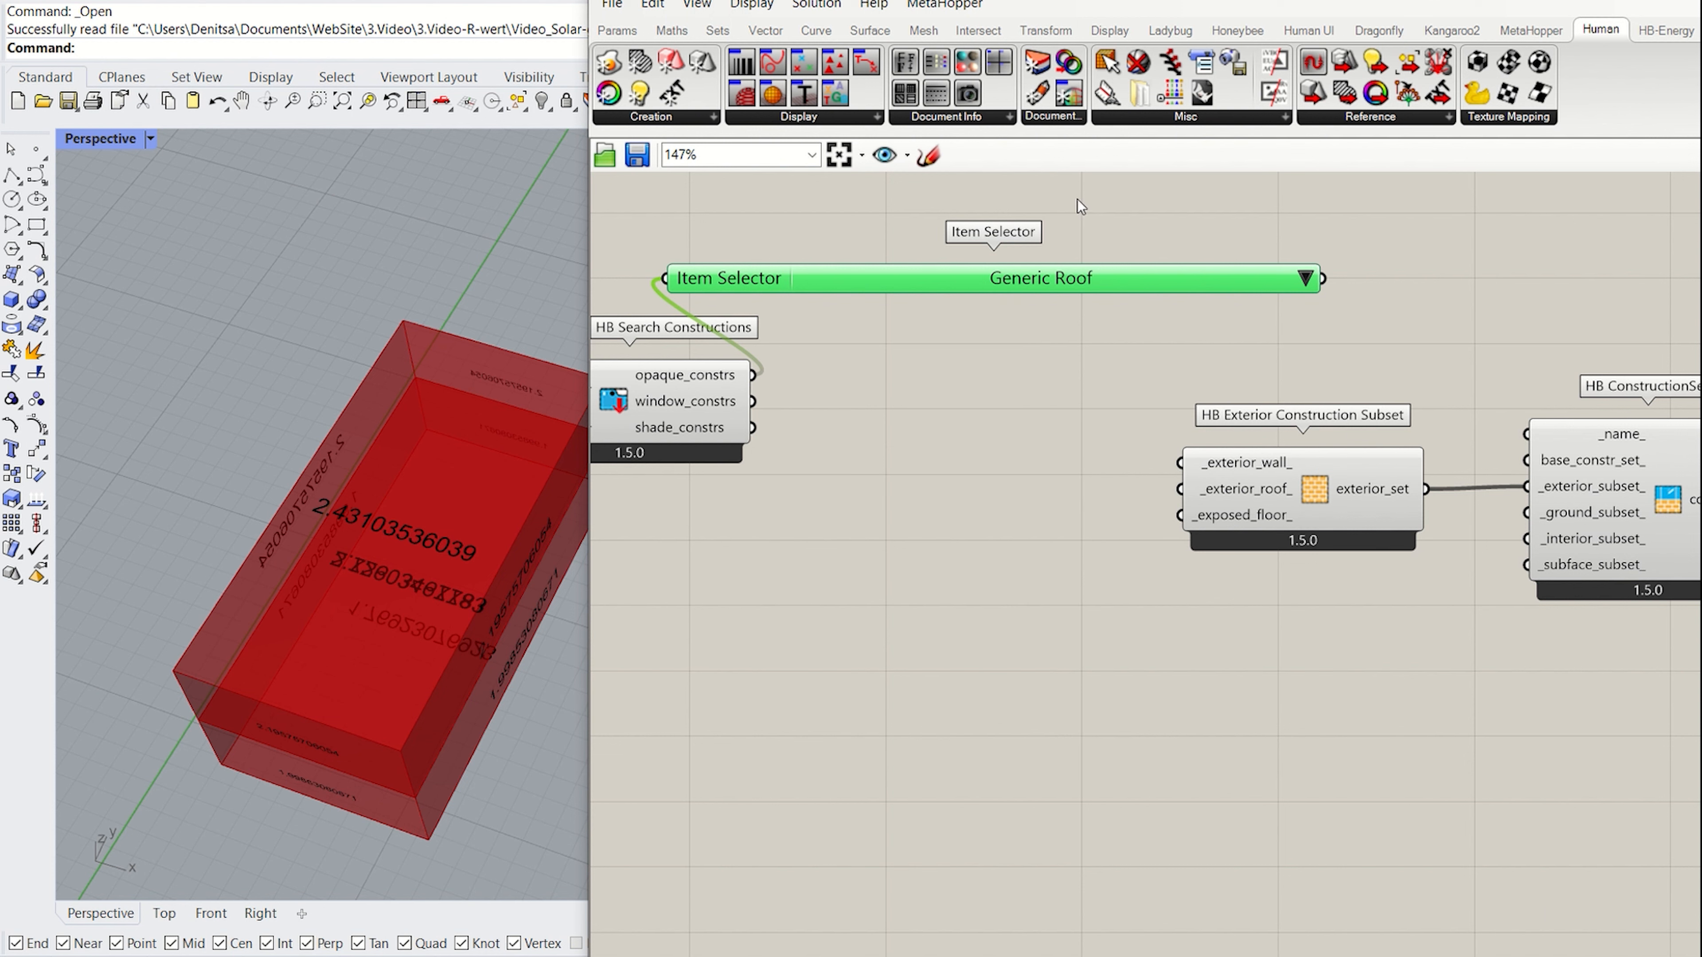
- Move the roof panel and HB Search Constructions away from the exterior construction subset, with the Generic Roof selector placed beneath them
{"action": "left_click_drag", "start_coordinate": [1094, 279], "coordinate": [1099, 248]}
{"action": "scroll", "coordinate": [1156, 320], "scroll_direction": "down", "scroll_amount": 4}
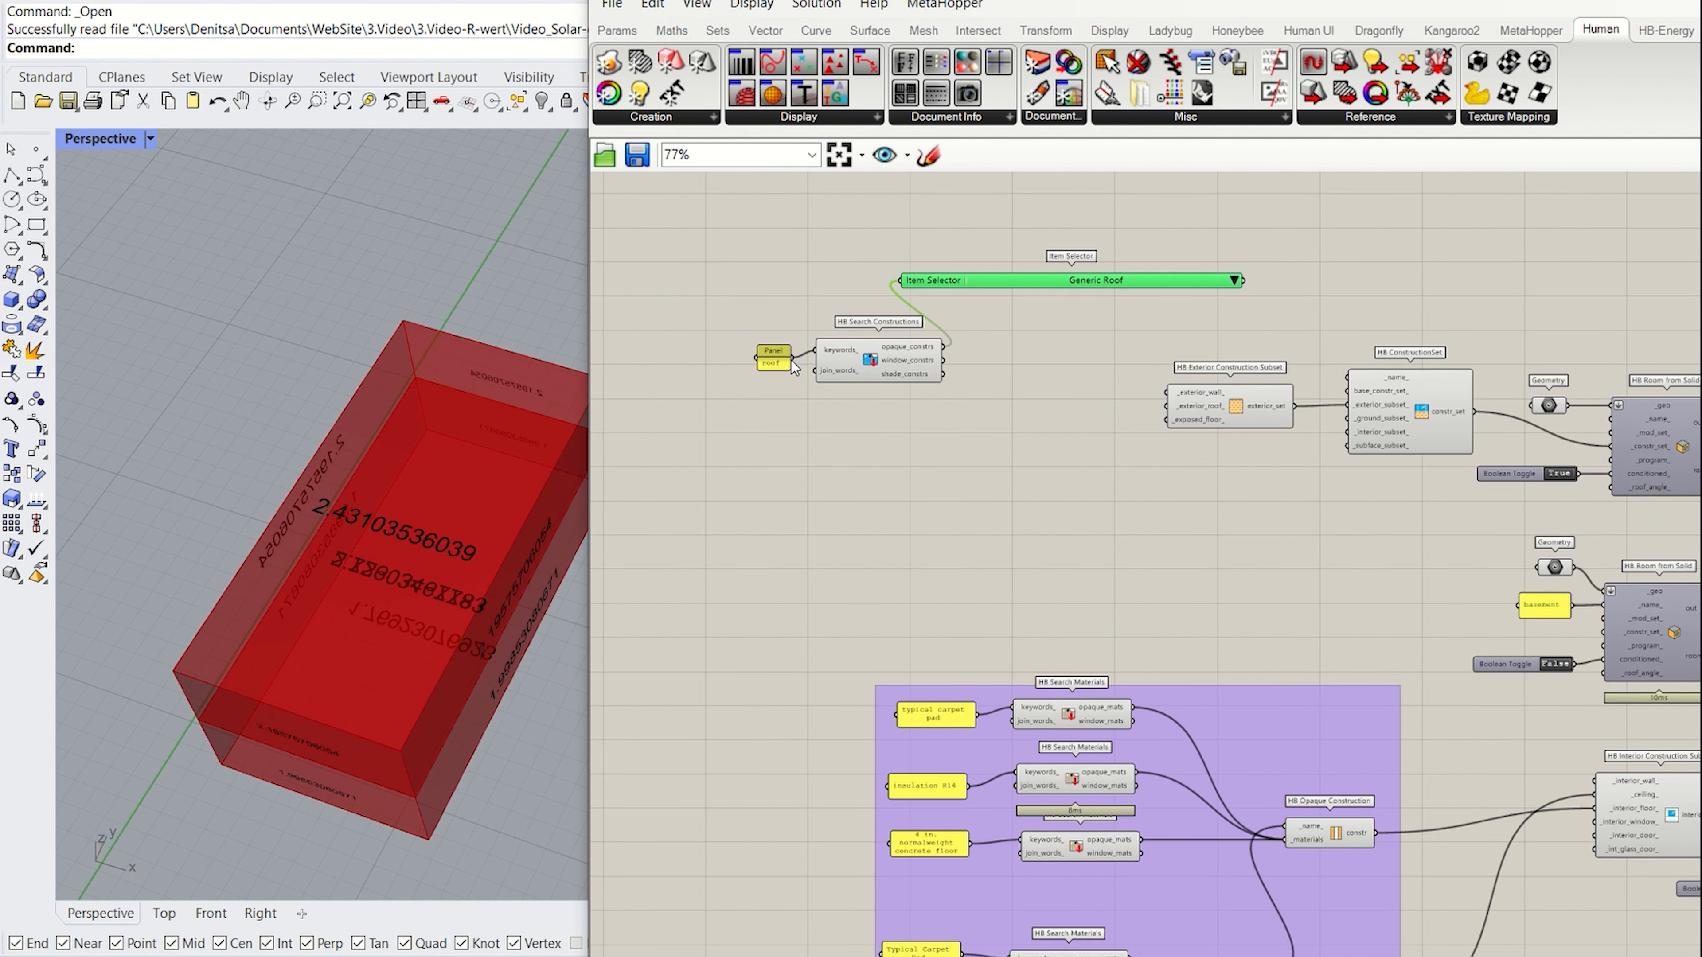
{"action": "left_click_drag", "start_coordinate": [855, 422], "coordinate": [736, 216]}
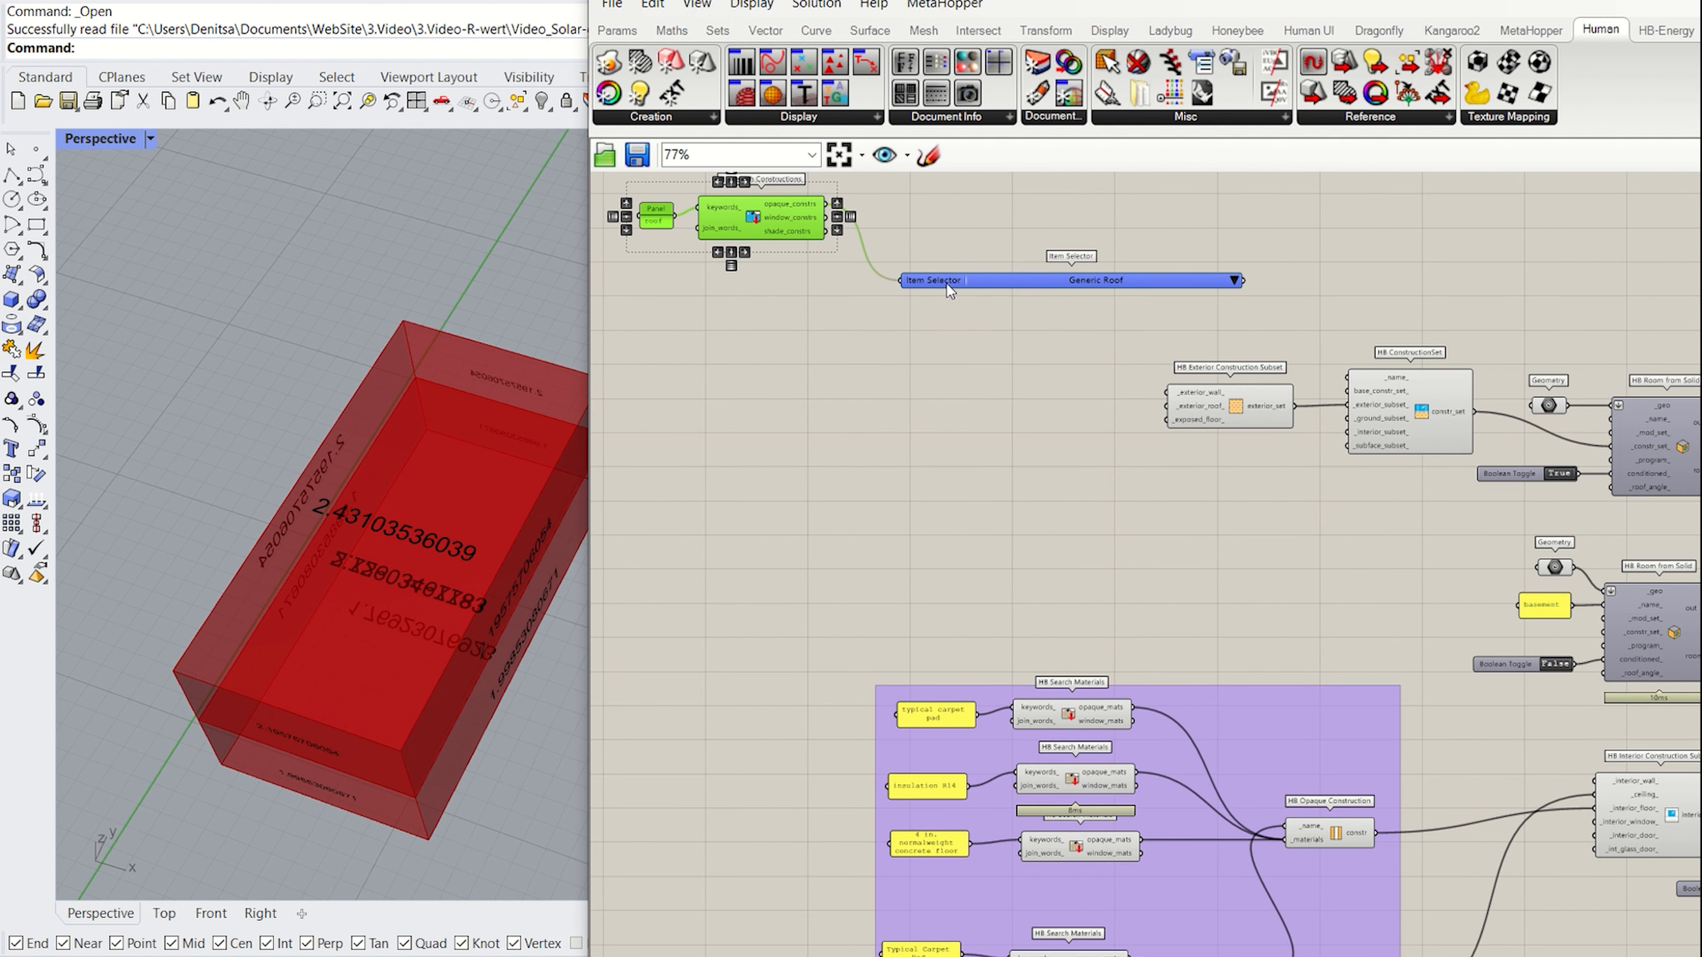
{"action": "left_click_drag", "start_coordinate": [946, 284], "coordinate": [758, 271]}
{"action": "scroll", "coordinate": [758, 272], "scroll_direction": "up", "scroll_amount": 4}
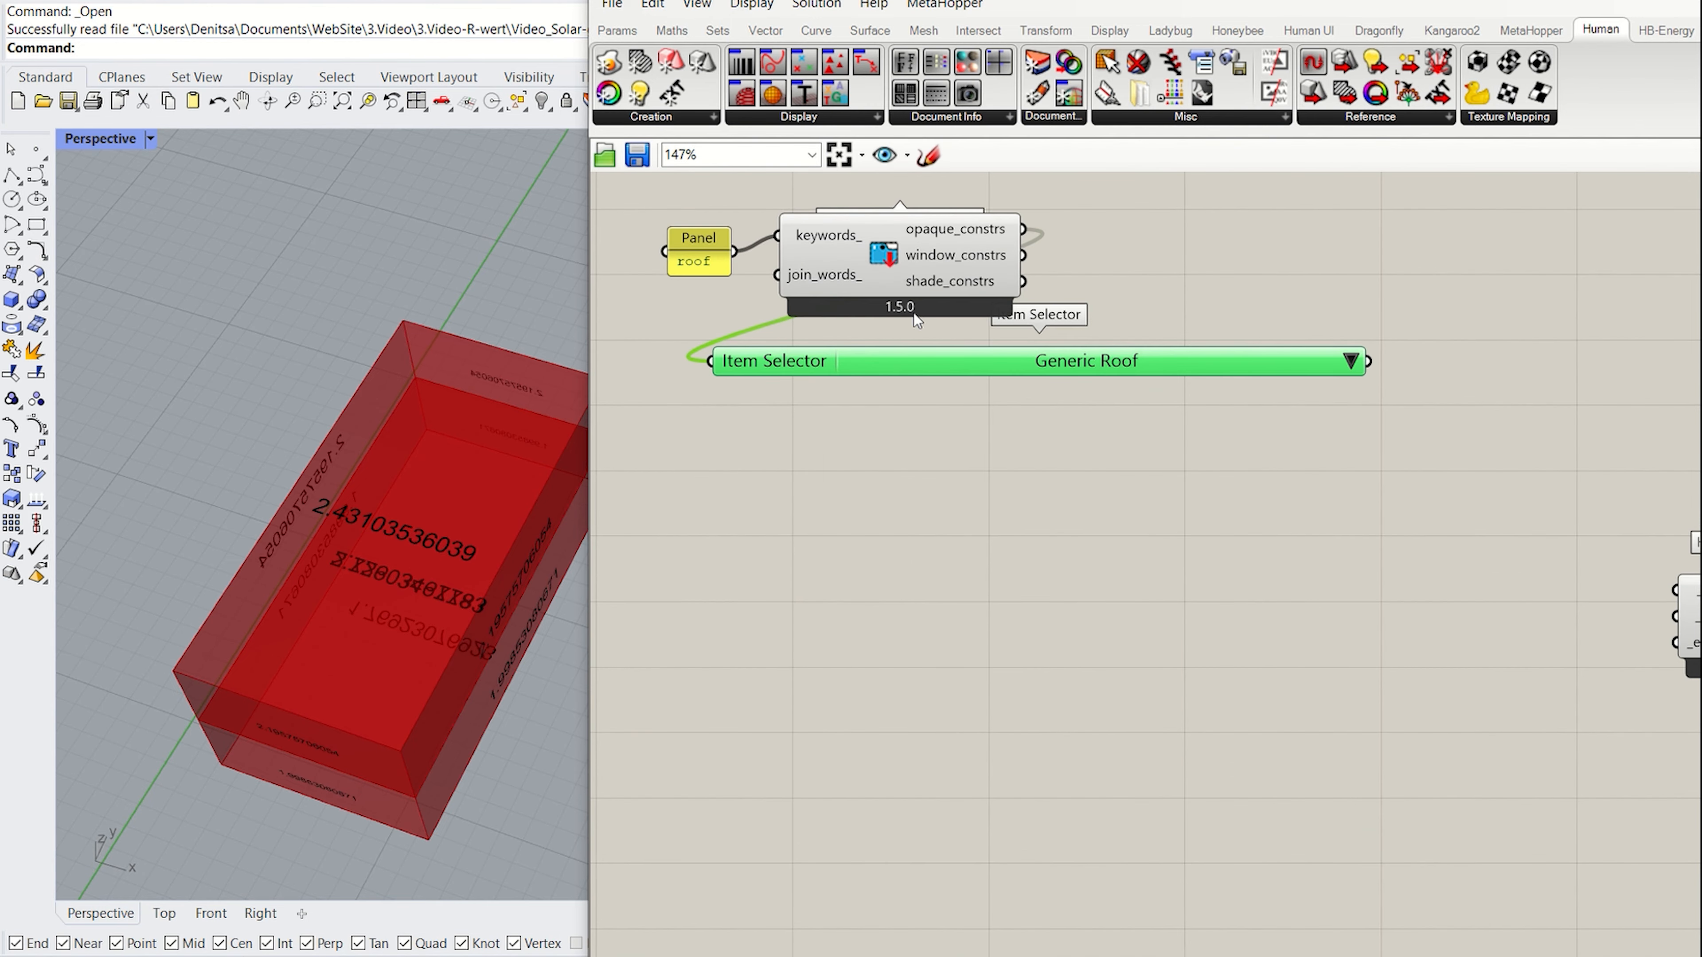
{"action": "scroll", "coordinate": [913, 312], "scroll_direction": "down", "scroll_amount": 2}
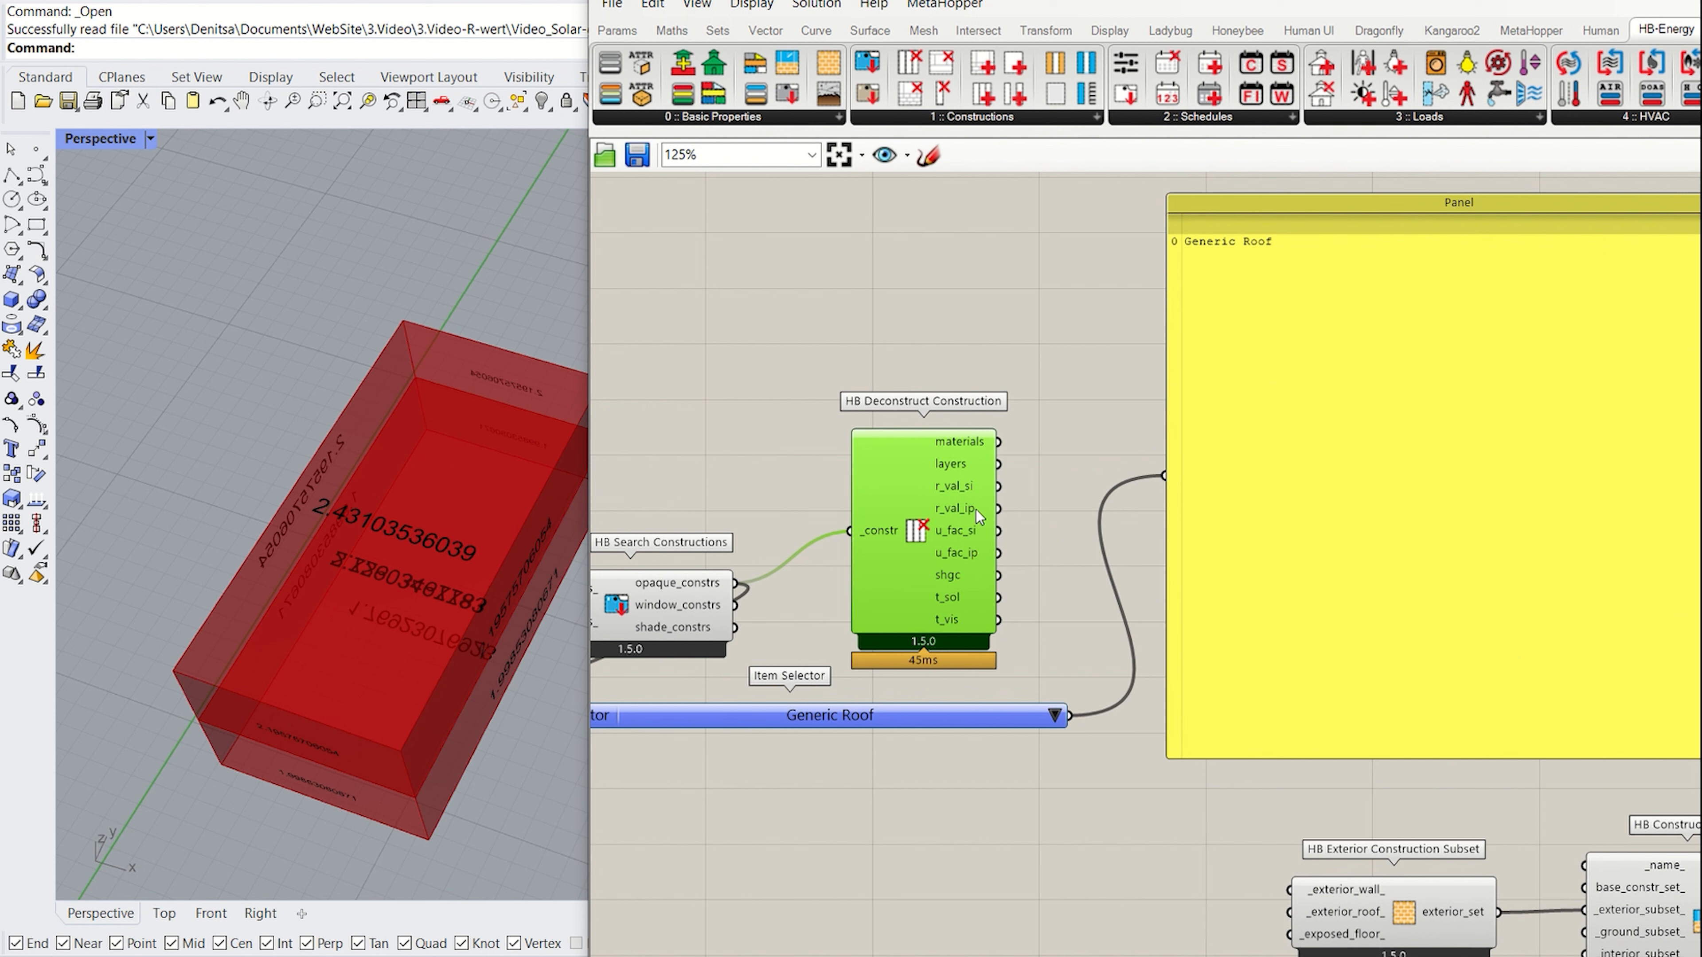
- Wire the Generic Roof selector into HB Deconstruct Construction and feed its materials output into the large panel to review the layers
{"action": "left_click_drag", "start_coordinate": [978, 515], "coordinate": [930, 448]}
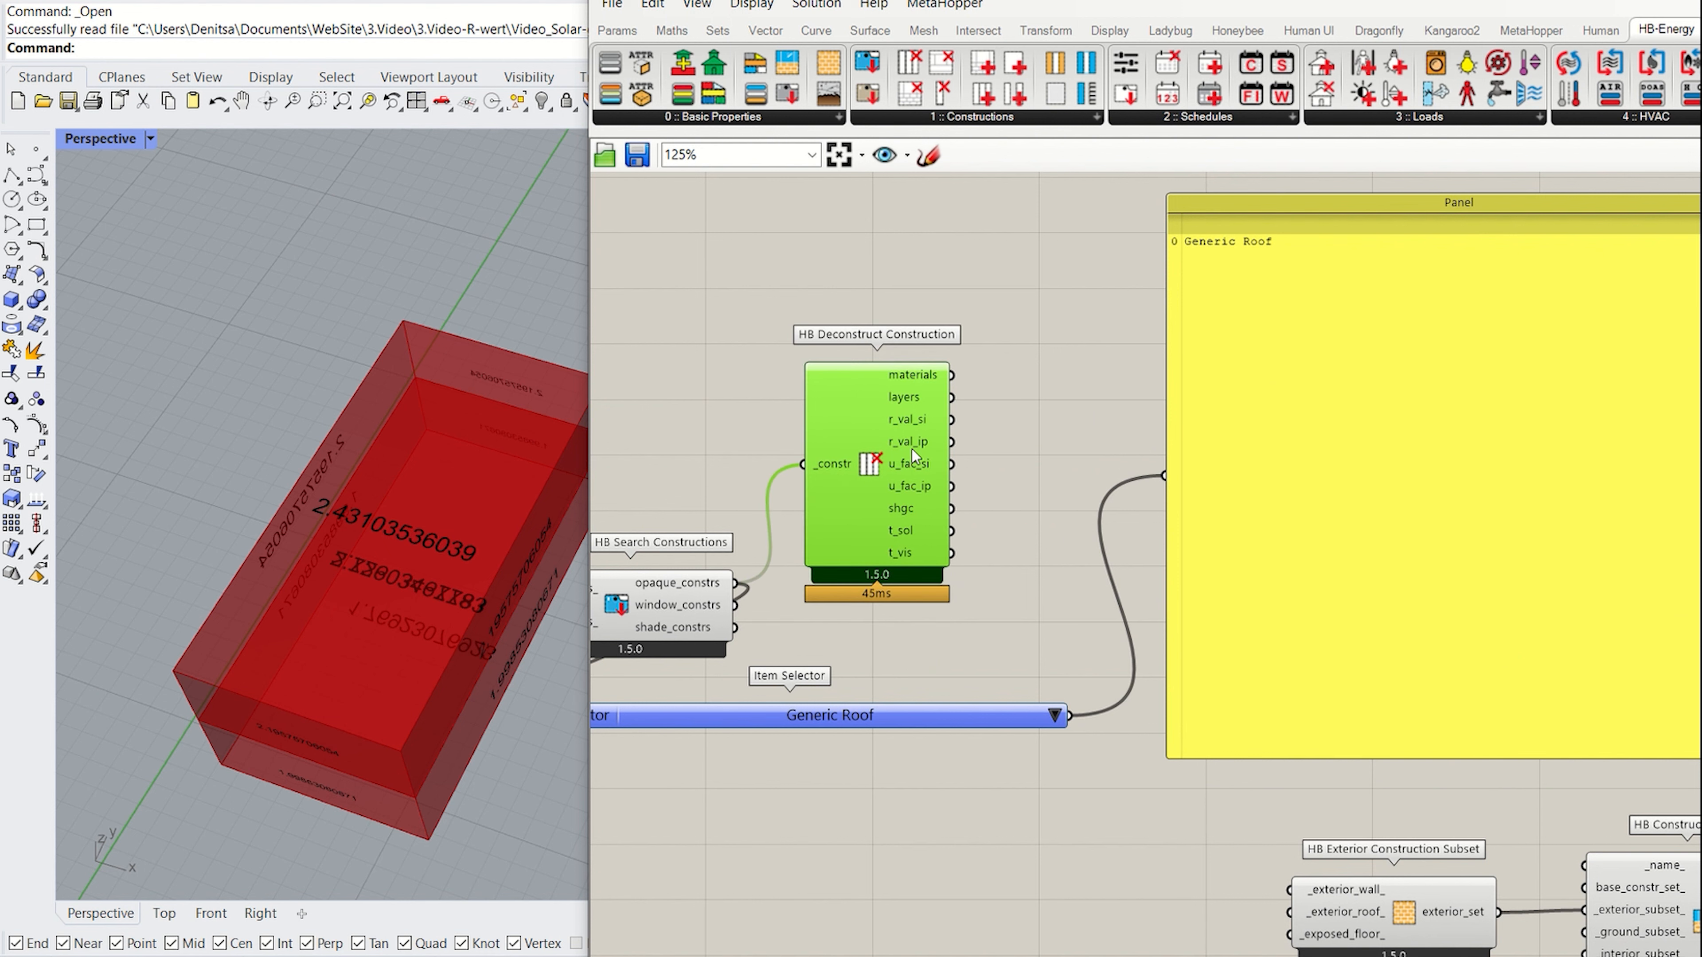
{"action": "left_click_drag", "start_coordinate": [1070, 715], "coordinate": [864, 424]}
{"action": "left_click_drag", "start_coordinate": [983, 370], "coordinate": [1162, 476]}
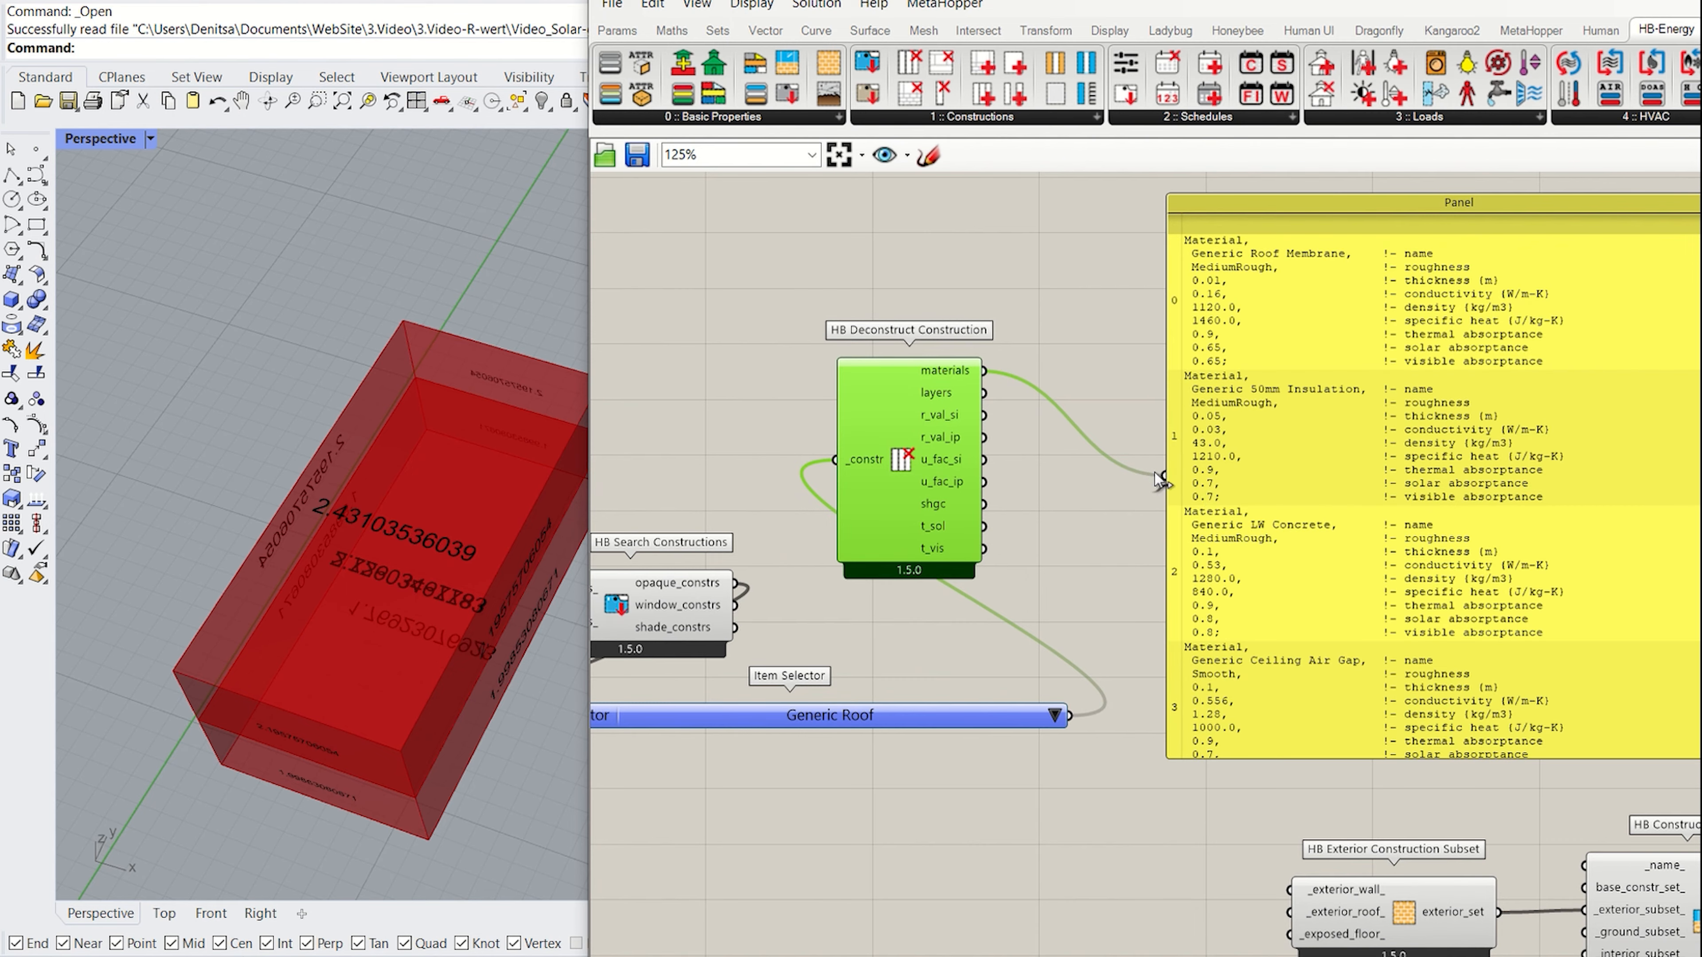
{"action": "right_click_drag", "start_coordinate": [1153, 472], "coordinate": [932, 463]}
{"action": "scroll", "coordinate": [1132, 456], "scroll_direction": "up", "scroll_amount": 2}
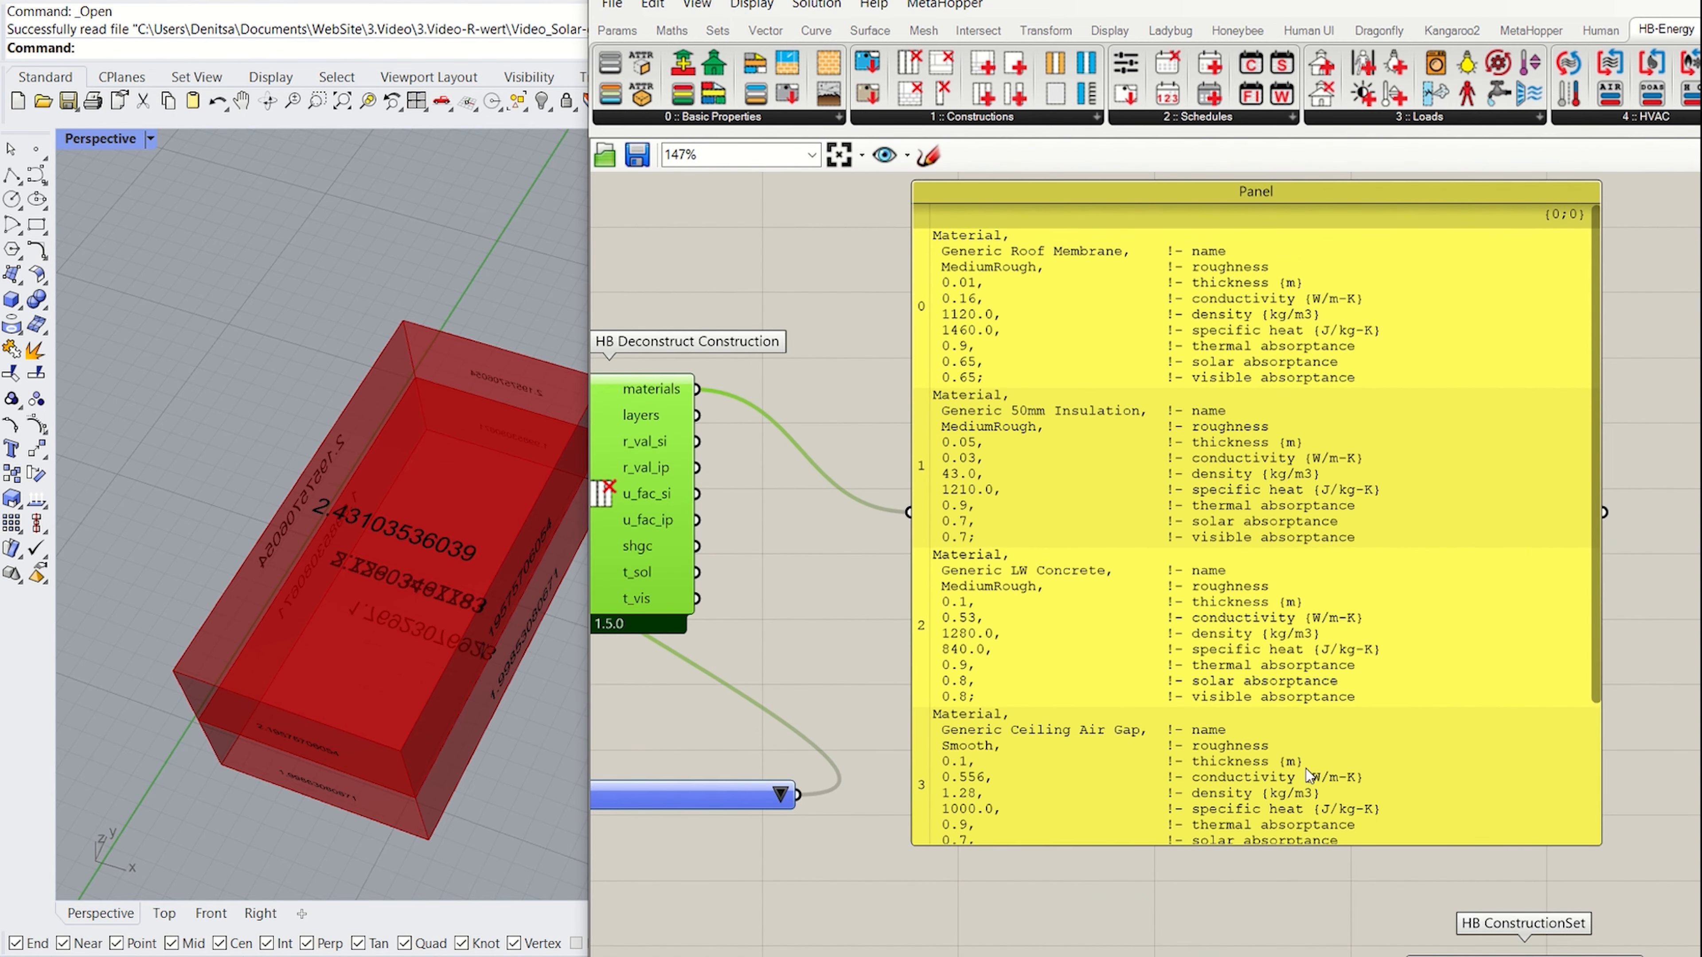
{"action": "left_click_drag", "start_coordinate": [1599, 463], "coordinate": [1593, 412]}
{"action": "scroll", "coordinate": [1309, 499], "scroll_direction": "down", "scroll_amount": 4}
- Reposition HB Deconstruct Construction below the Generic Roof selector
{"action": "right_click_drag", "start_coordinate": [1052, 616], "coordinate": [1178, 513]}
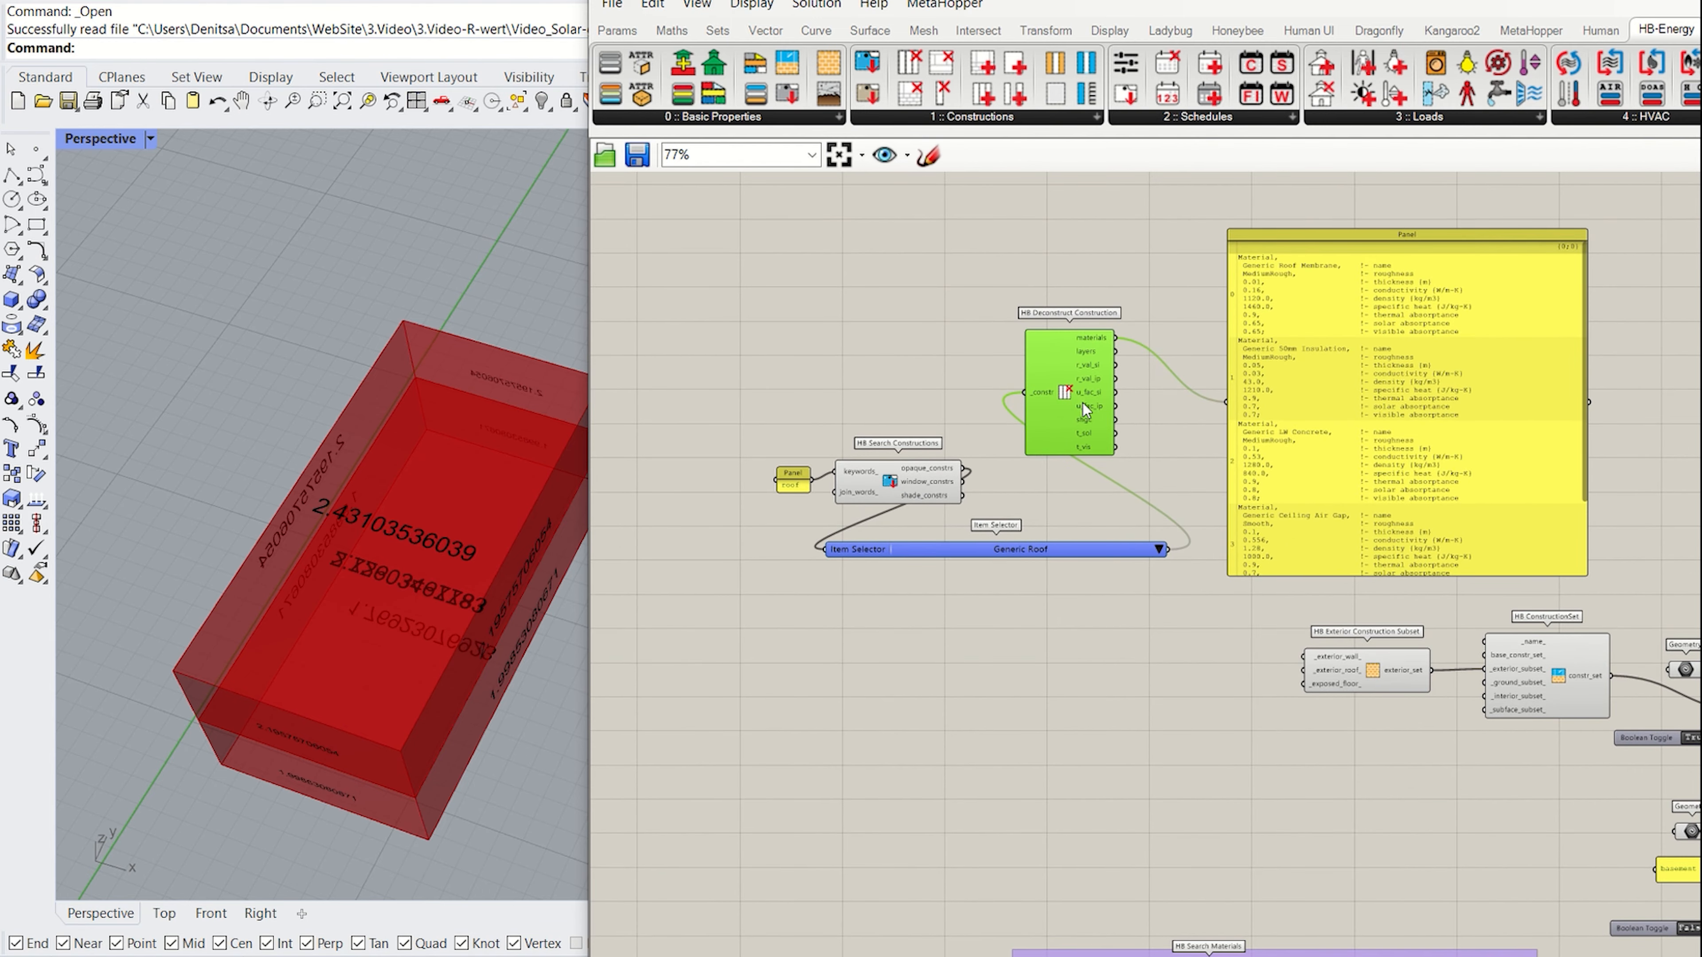
{"action": "left_click_drag", "start_coordinate": [1082, 403], "coordinate": [1196, 704]}
{"action": "scroll", "coordinate": [1233, 692], "scroll_direction": "up", "scroll_amount": 4}
{"action": "right_click_drag", "start_coordinate": [1195, 556], "coordinate": [1105, 472]}
{"action": "left_click_drag", "start_coordinate": [1091, 518], "coordinate": [909, 484]}
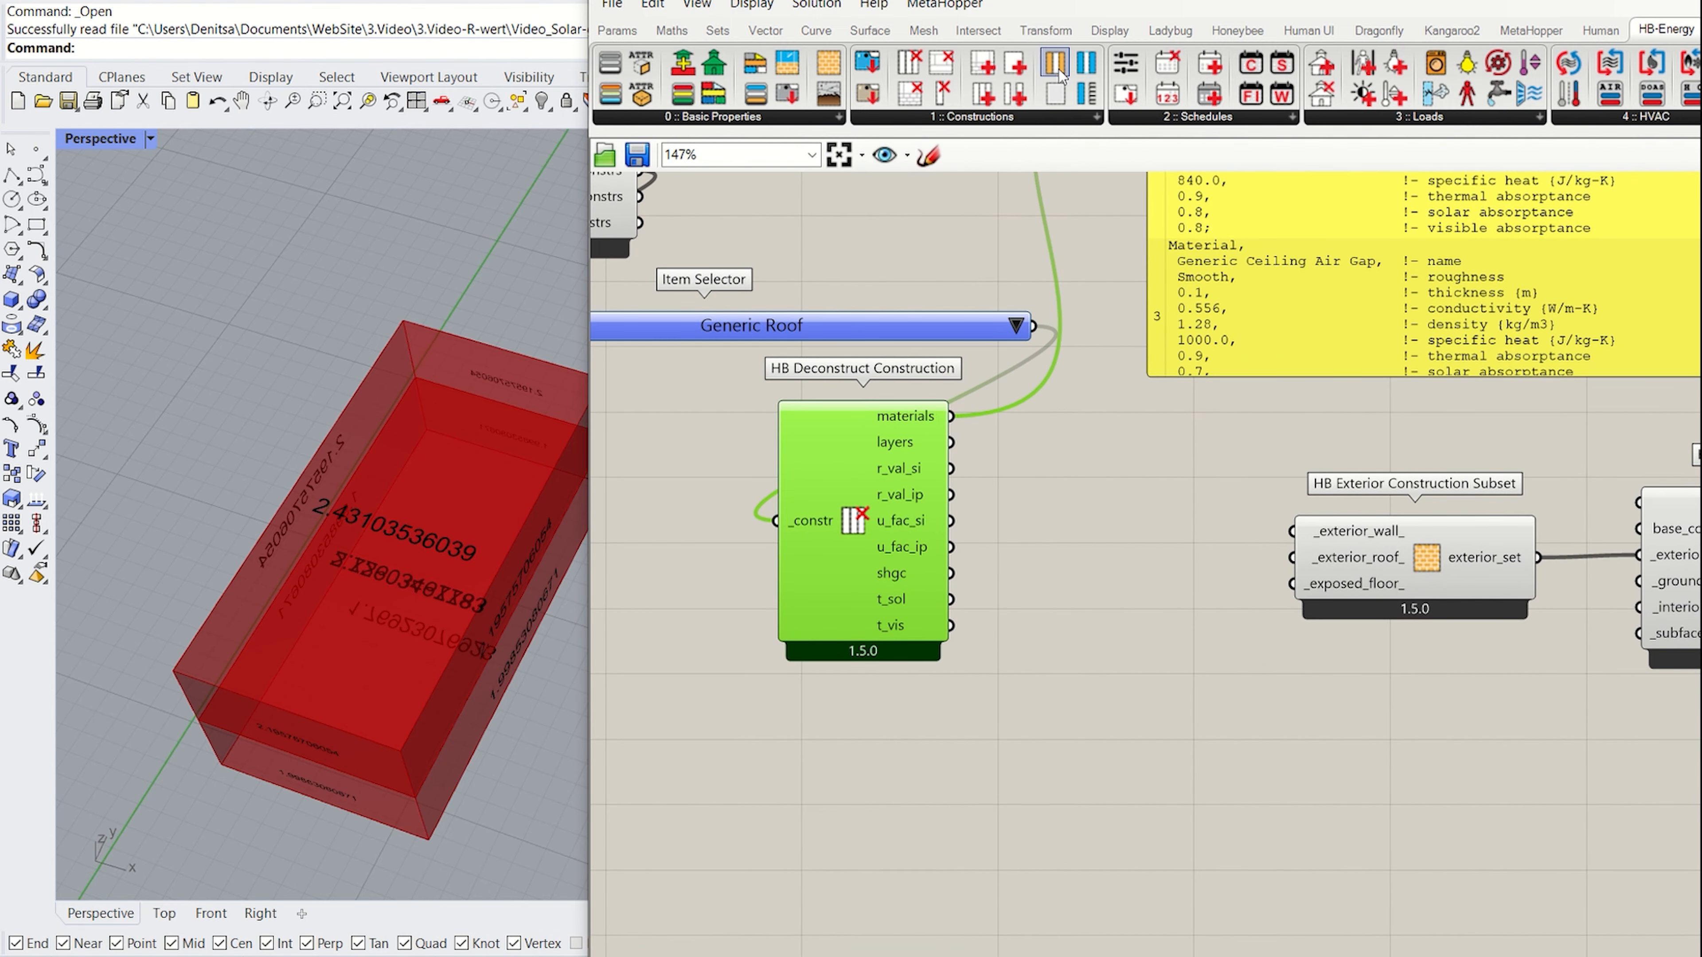
- Add an HB Opaque Construction component between HB Deconstruct Construction and HB Exterior Construction Subset
{"action": "left_click_drag", "start_coordinate": [1058, 69], "coordinate": [1158, 539]}
{"action": "right_click_drag", "start_coordinate": [1102, 559], "coordinate": [1238, 545]}
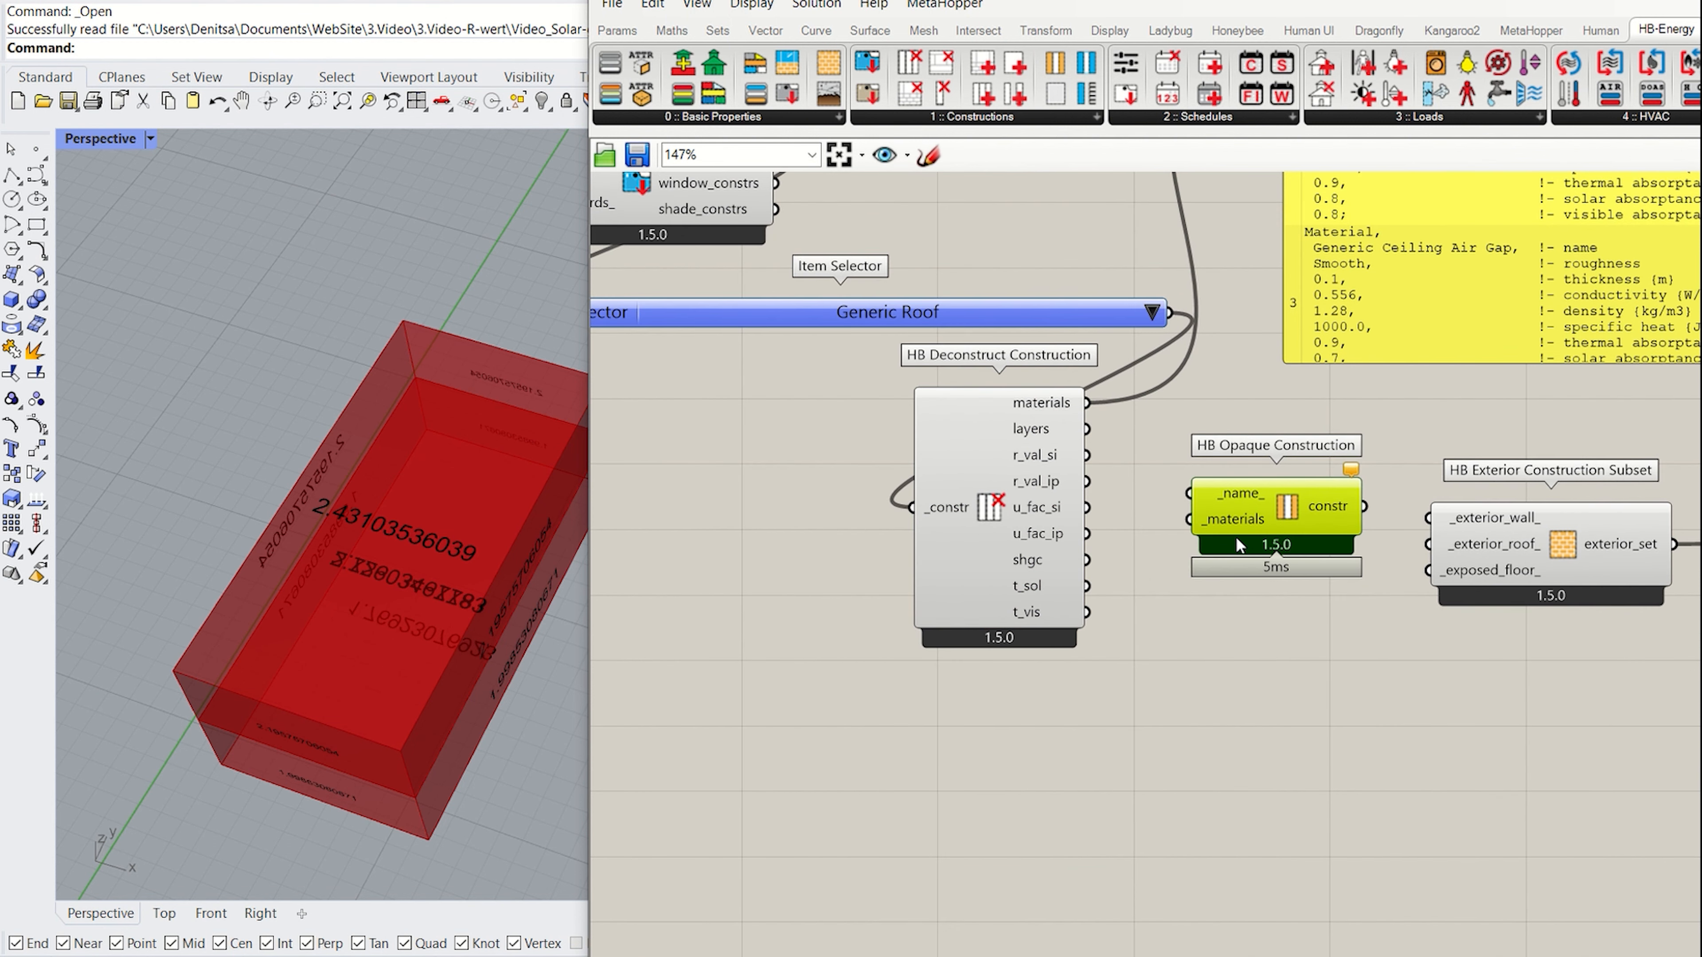
{"action": "mouse_move", "coordinate": [1288, 522]}
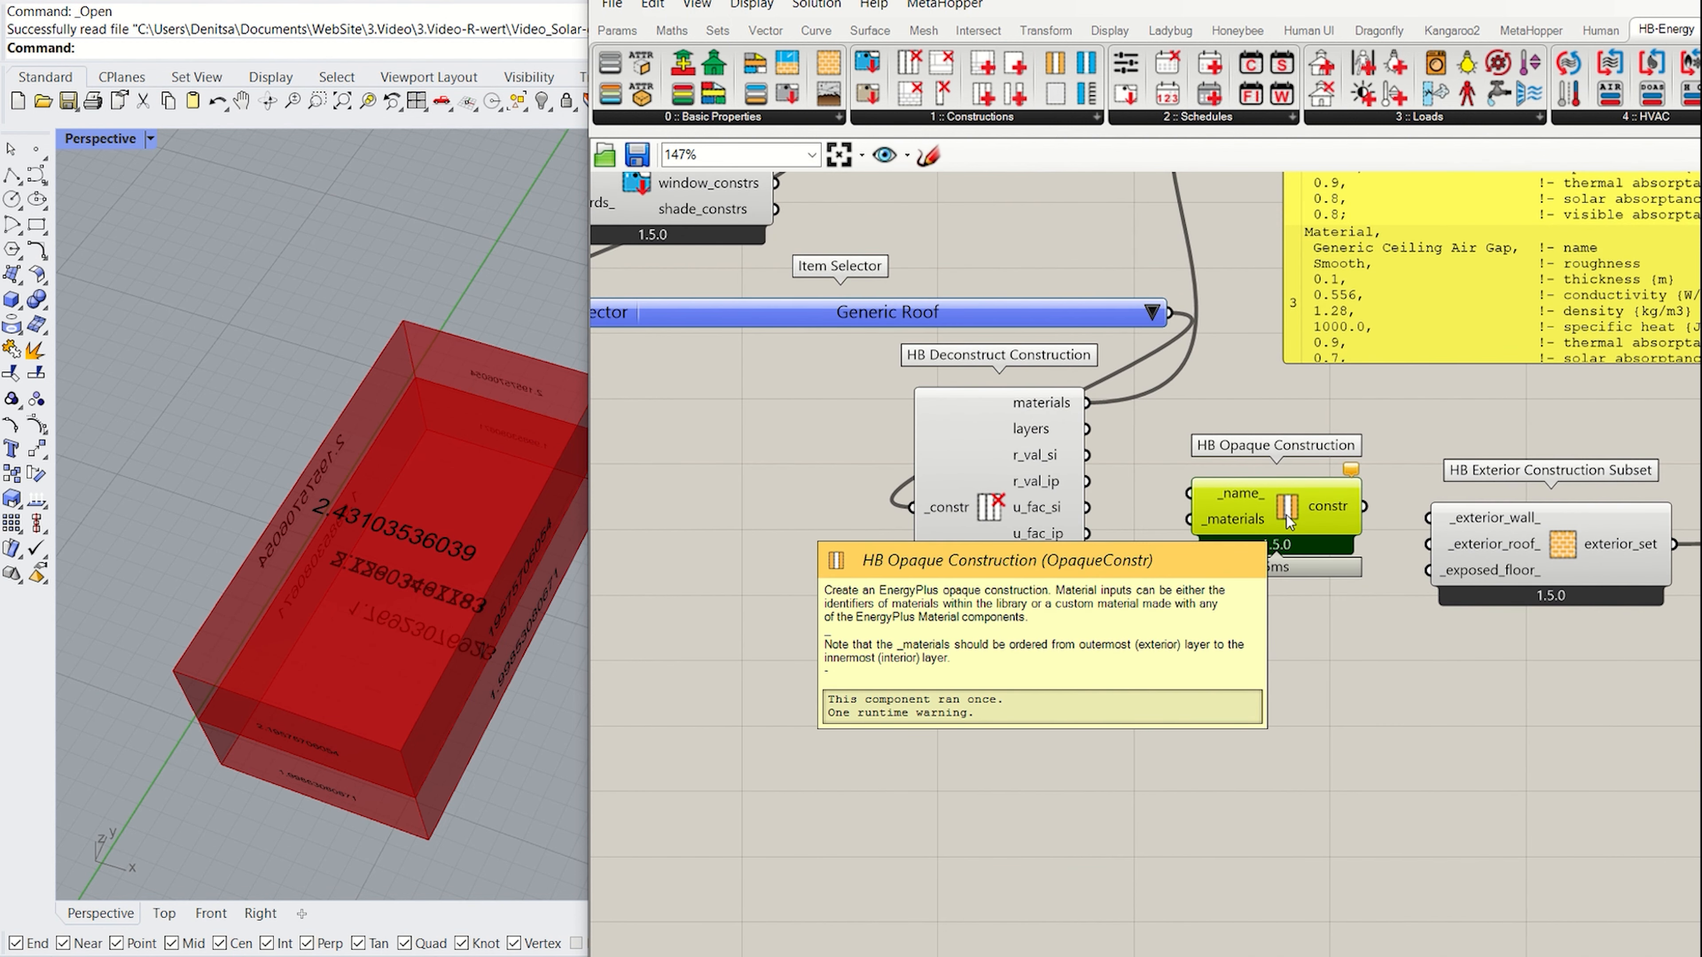
- Move the roof panel, HB Search Constructions and Item Selector together up and away from HB Deconstruct Construction
{"action": "scroll", "coordinate": [1286, 517], "scroll_direction": "down", "scroll_amount": 3}
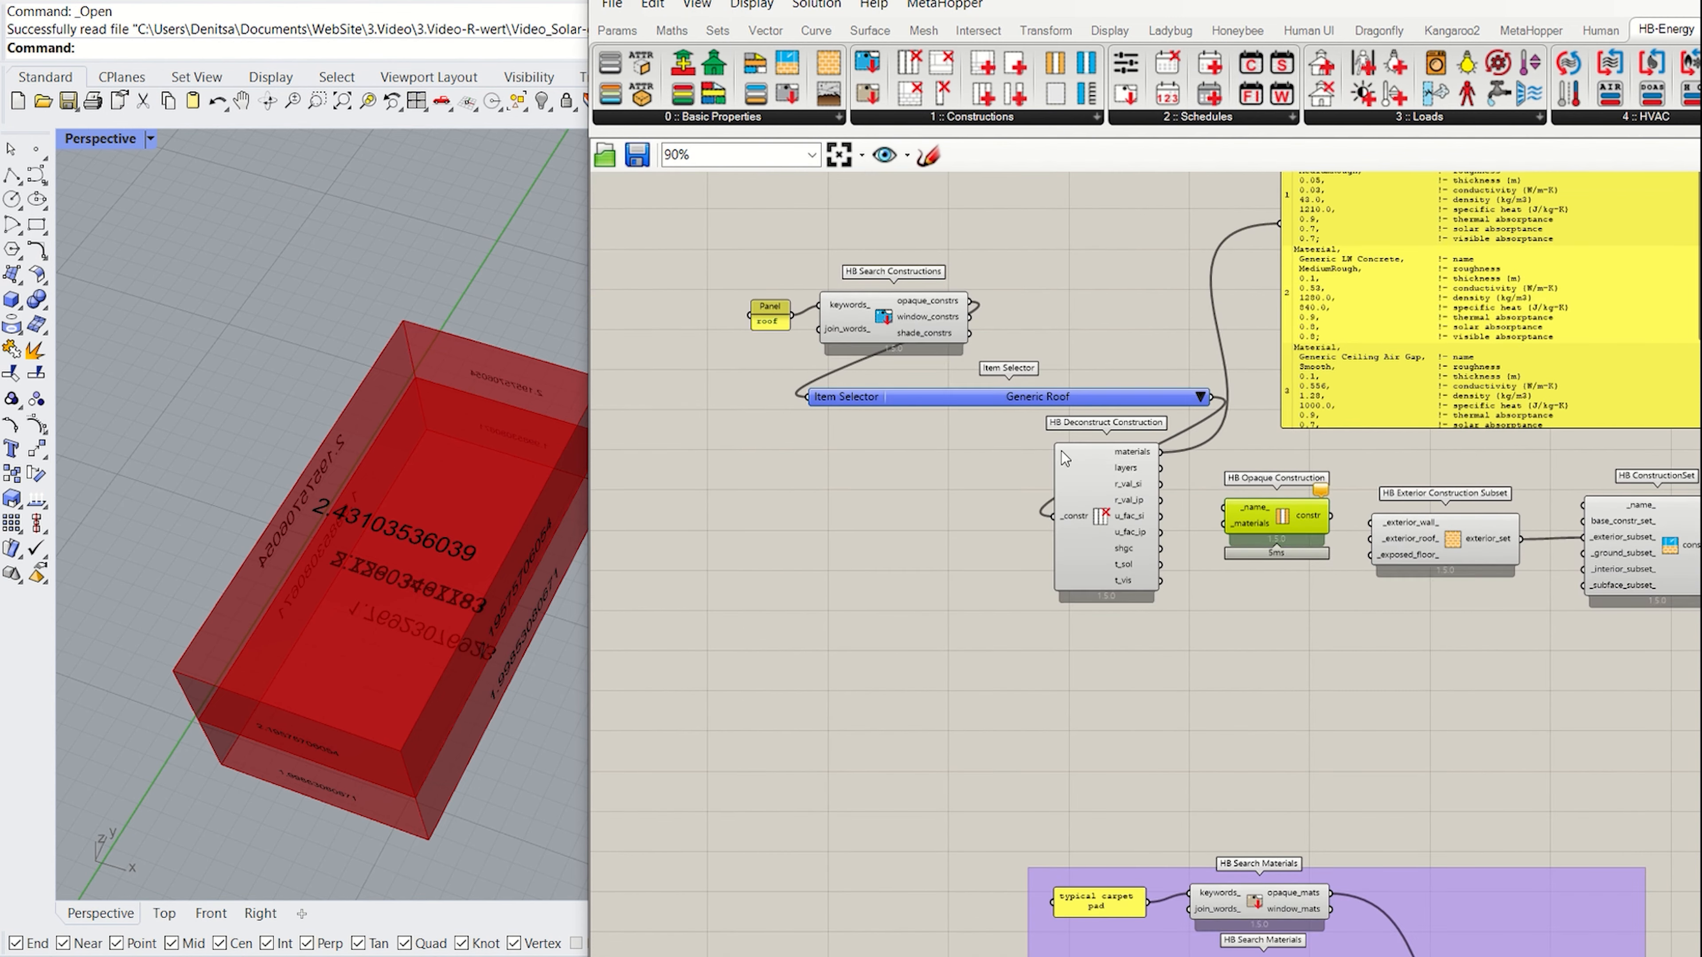
{"action": "left_click_drag", "start_coordinate": [962, 474], "coordinate": [772, 277]}
{"action": "left_click_drag", "start_coordinate": [883, 316], "coordinate": [755, 247]}
{"action": "left_click", "coordinate": [1074, 451]}
{"action": "scroll", "coordinate": [1075, 476], "scroll_direction": "up", "scroll_amount": 2}
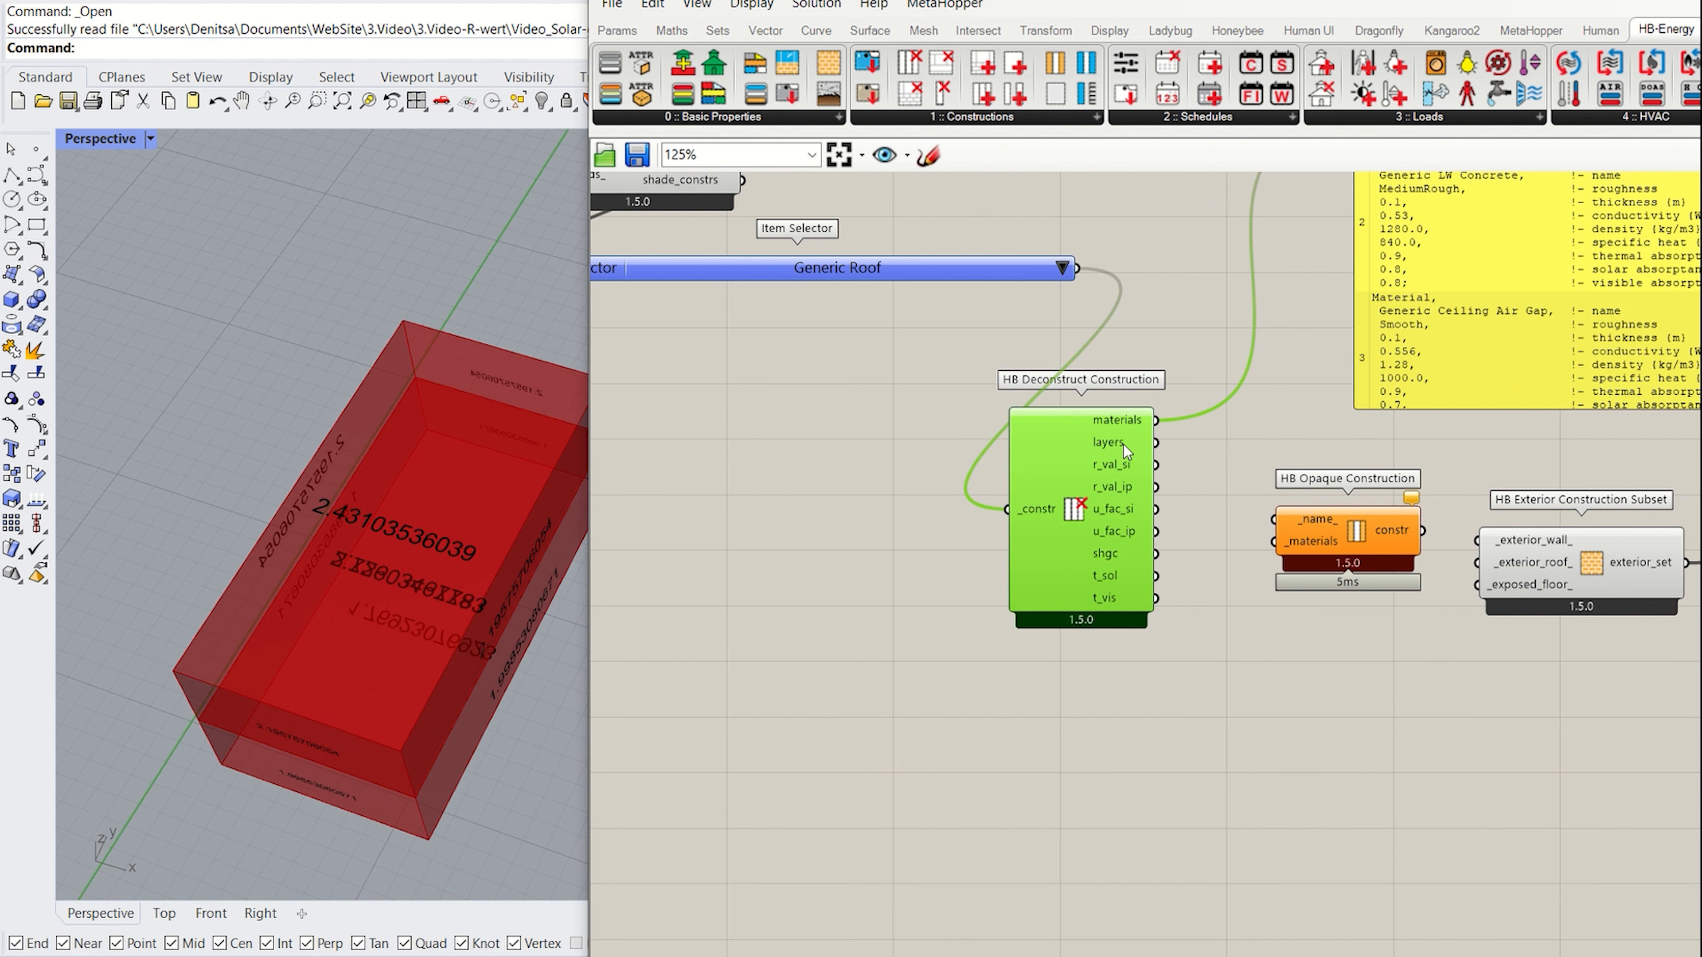
- Connect the layers output of HB Deconstruct Construction to the _materials input of HB Opaque Construction
{"action": "mouse_move", "coordinate": [1123, 444]}
{"action": "left_click_drag", "start_coordinate": [1156, 442], "coordinate": [1274, 541]}
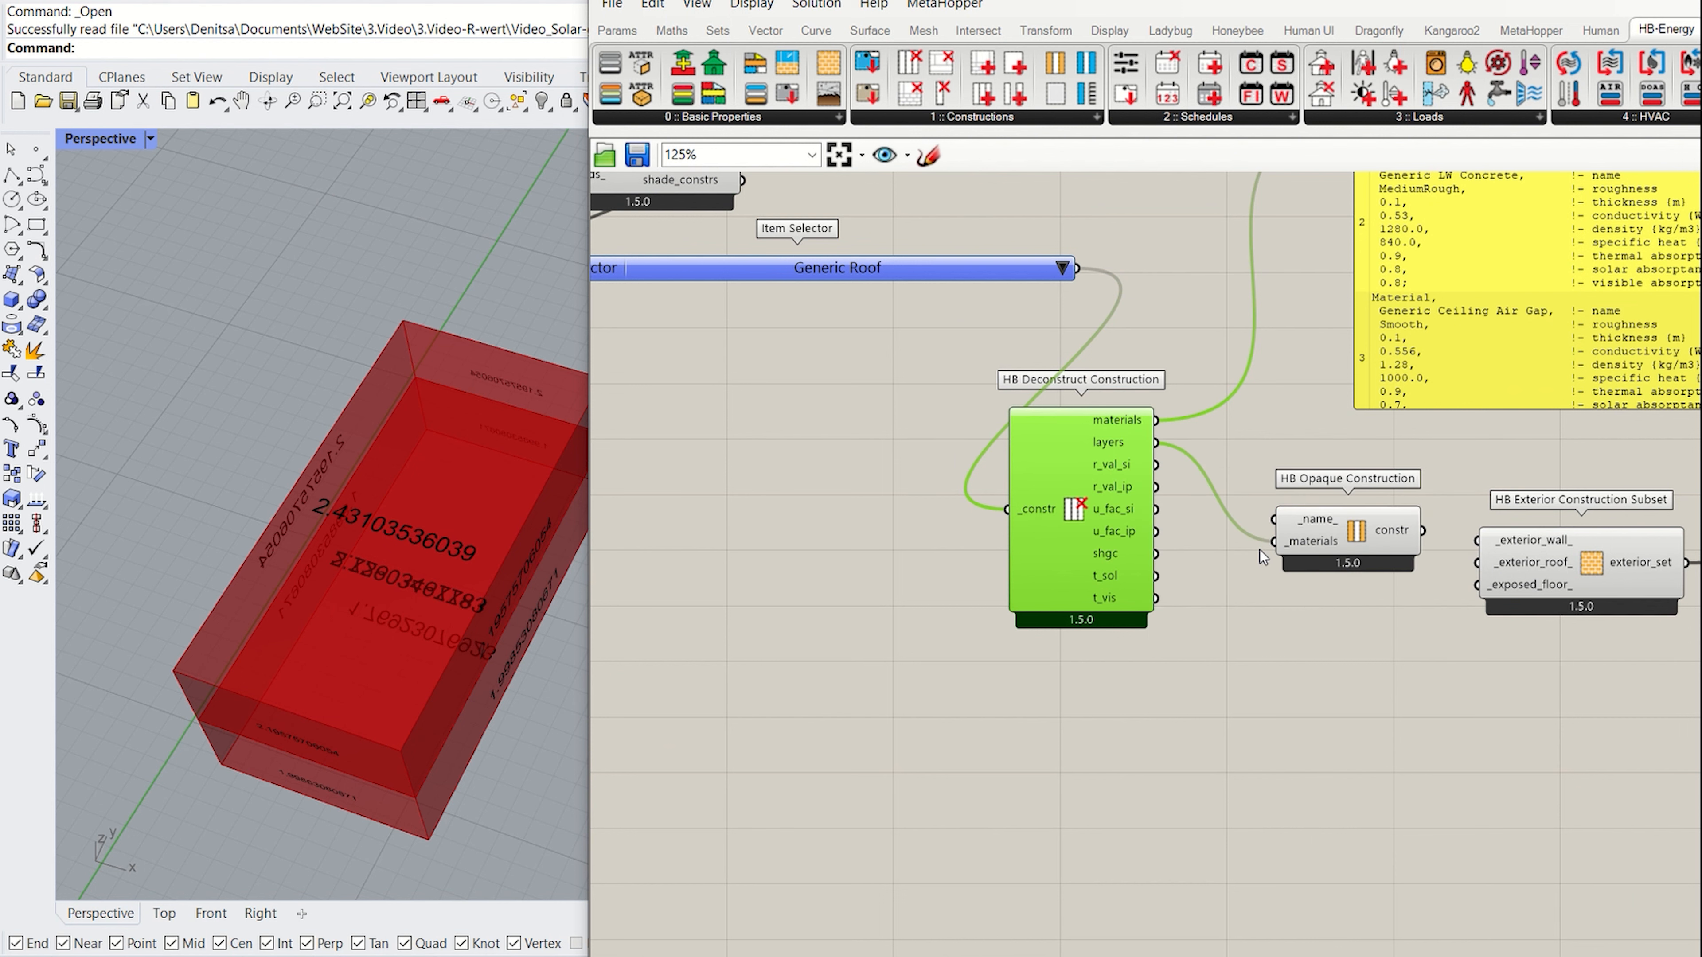
{"action": "left_click_drag", "start_coordinate": [1117, 424], "coordinate": [1060, 374]}
{"action": "scroll", "coordinate": [1060, 374], "scroll_direction": "up", "scroll_amount": 1}
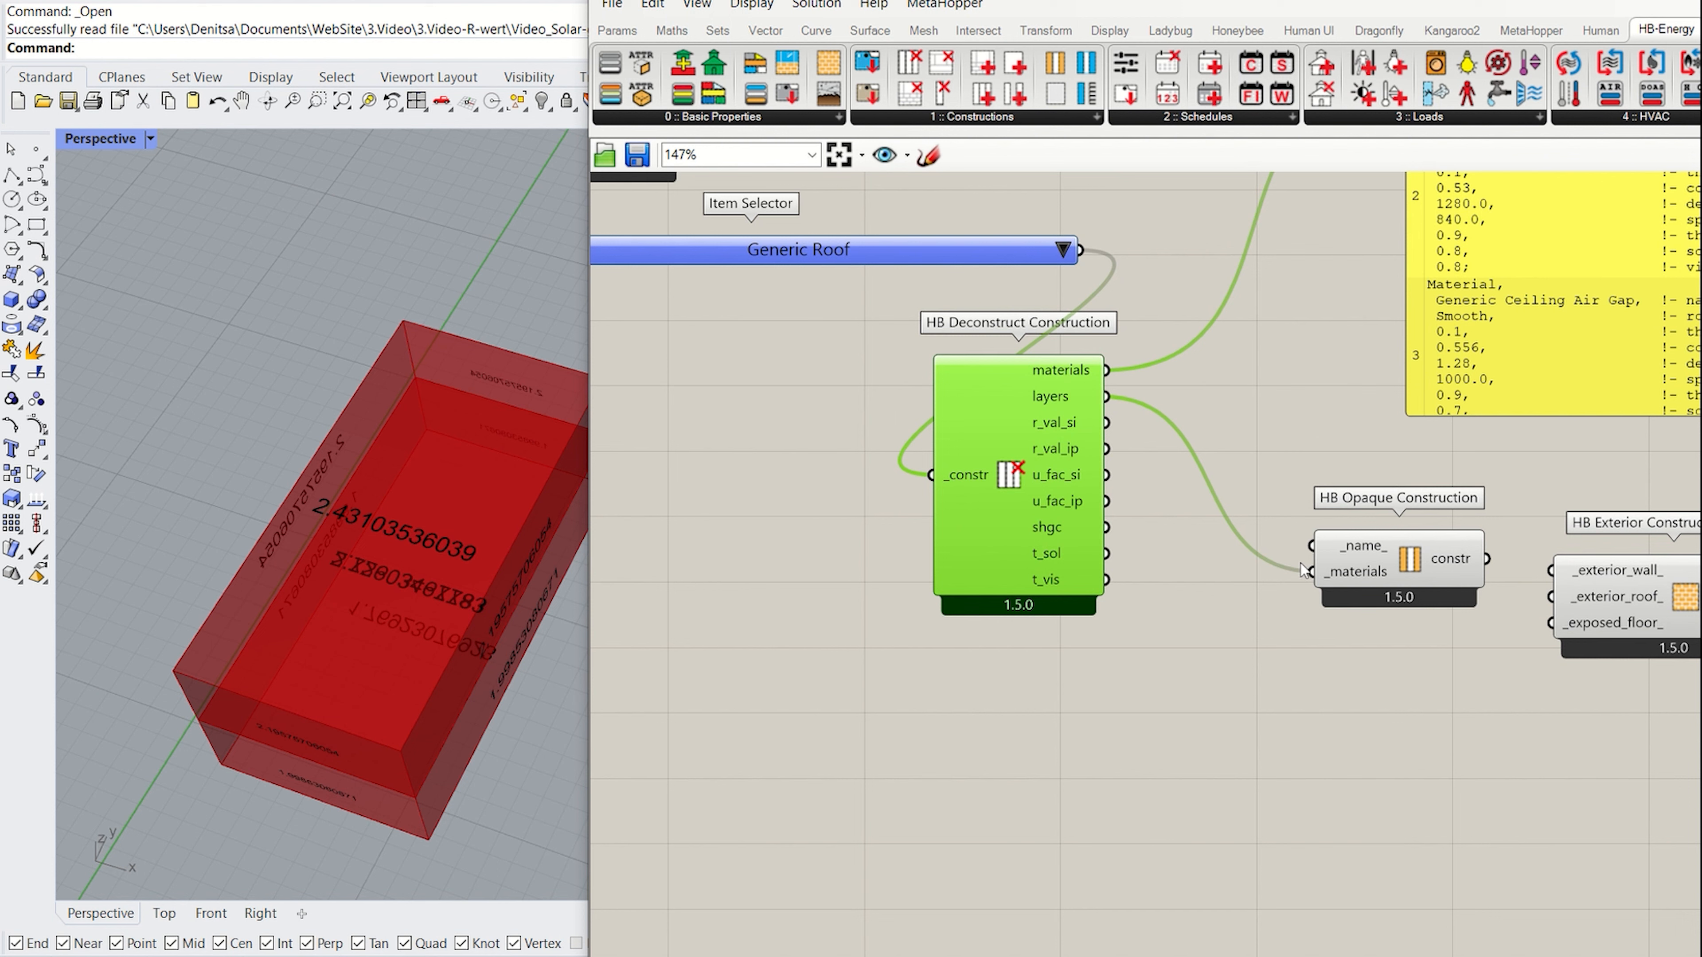
- Shift HB Deconstruct Construction up and place an HB Vegetation Material component beneath it
{"action": "left_click_drag", "start_coordinate": [1052, 563], "coordinate": [1052, 510]}
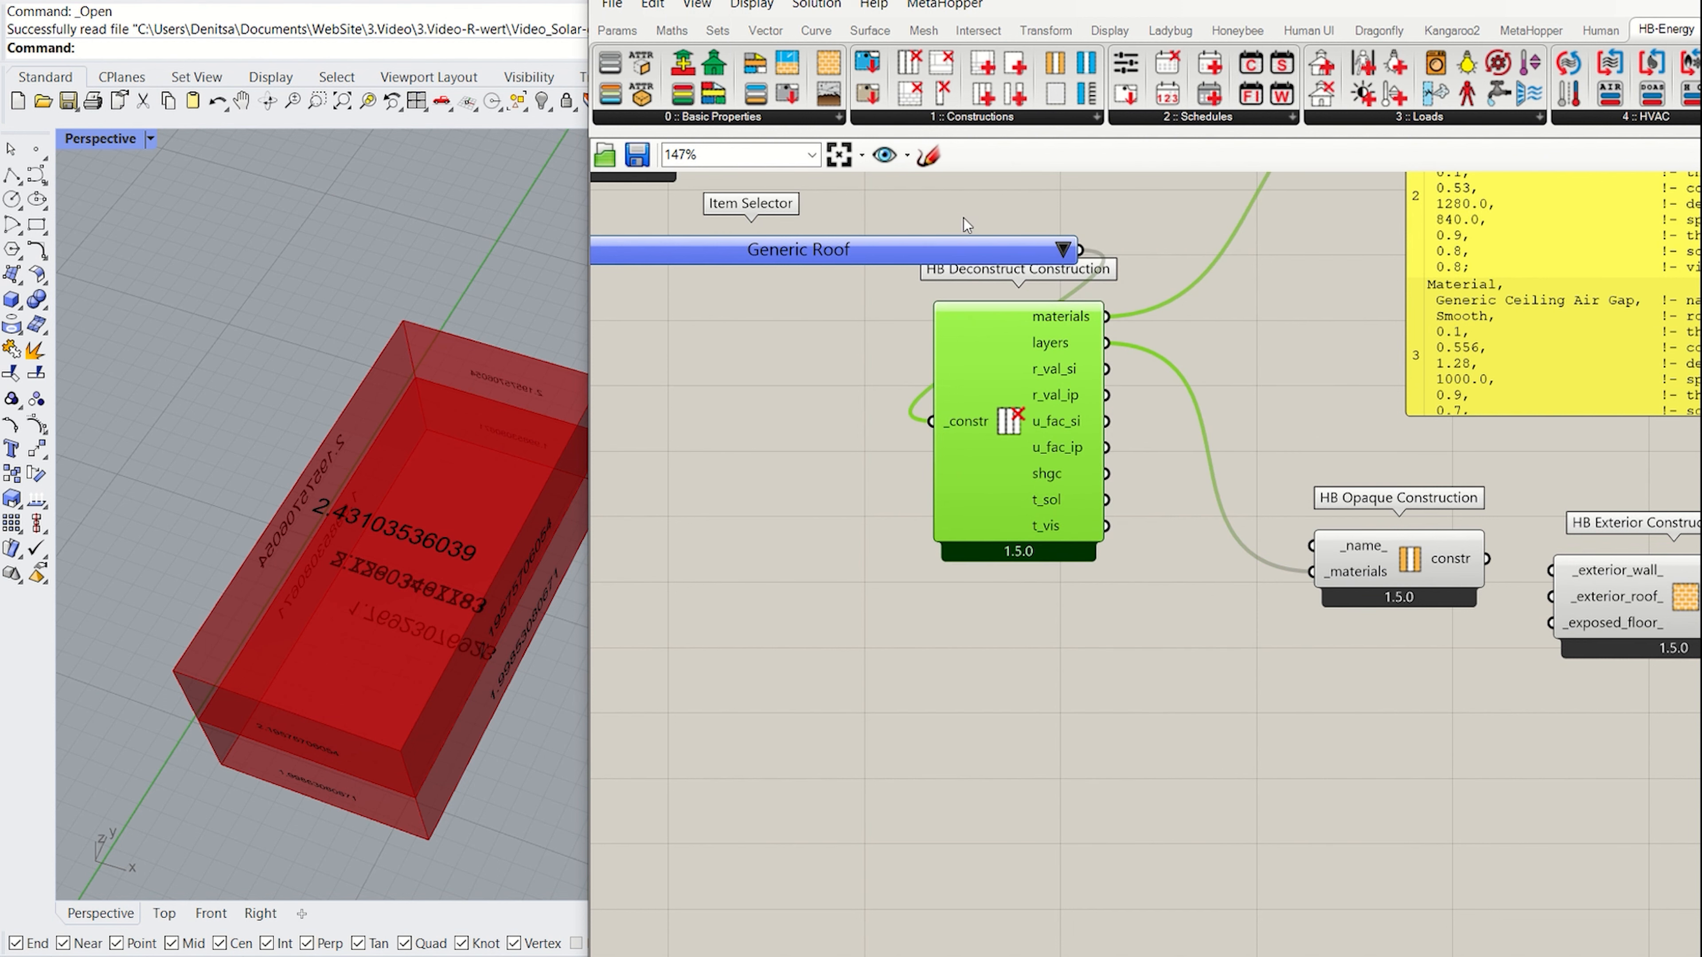
{"action": "left_click", "coordinate": [944, 117]}
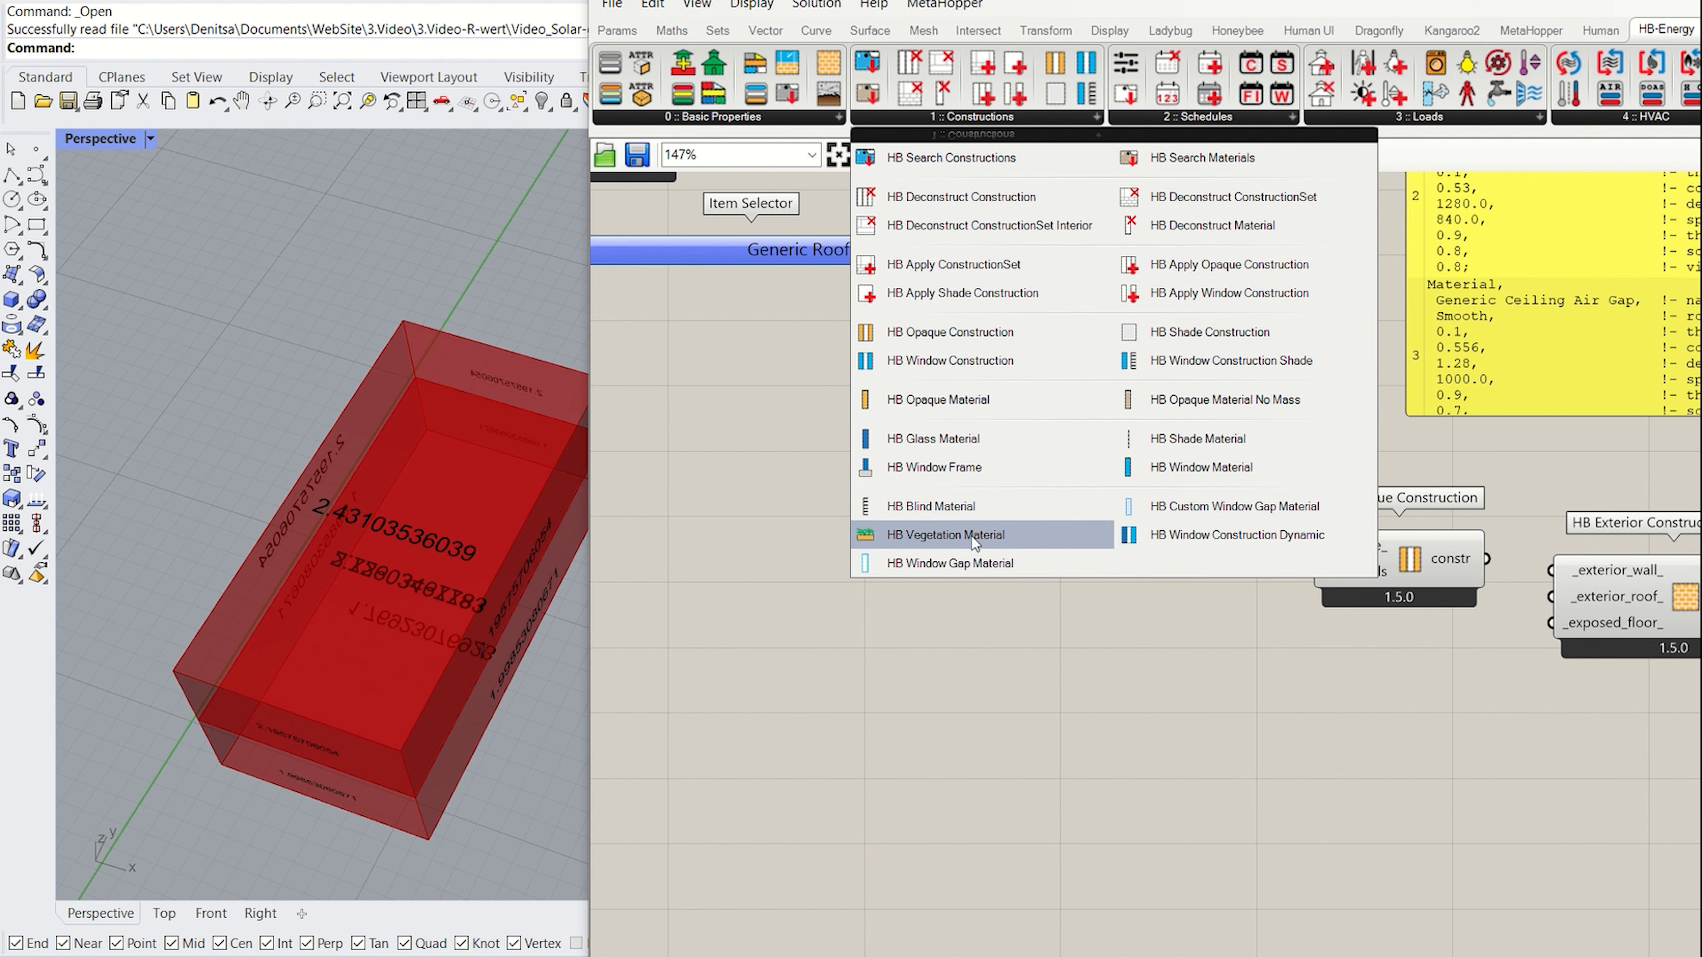
{"action": "left_click_drag", "start_coordinate": [970, 535], "coordinate": [1021, 764]}
{"action": "right_click_drag", "start_coordinate": [1169, 865], "coordinate": [1148, 728]}
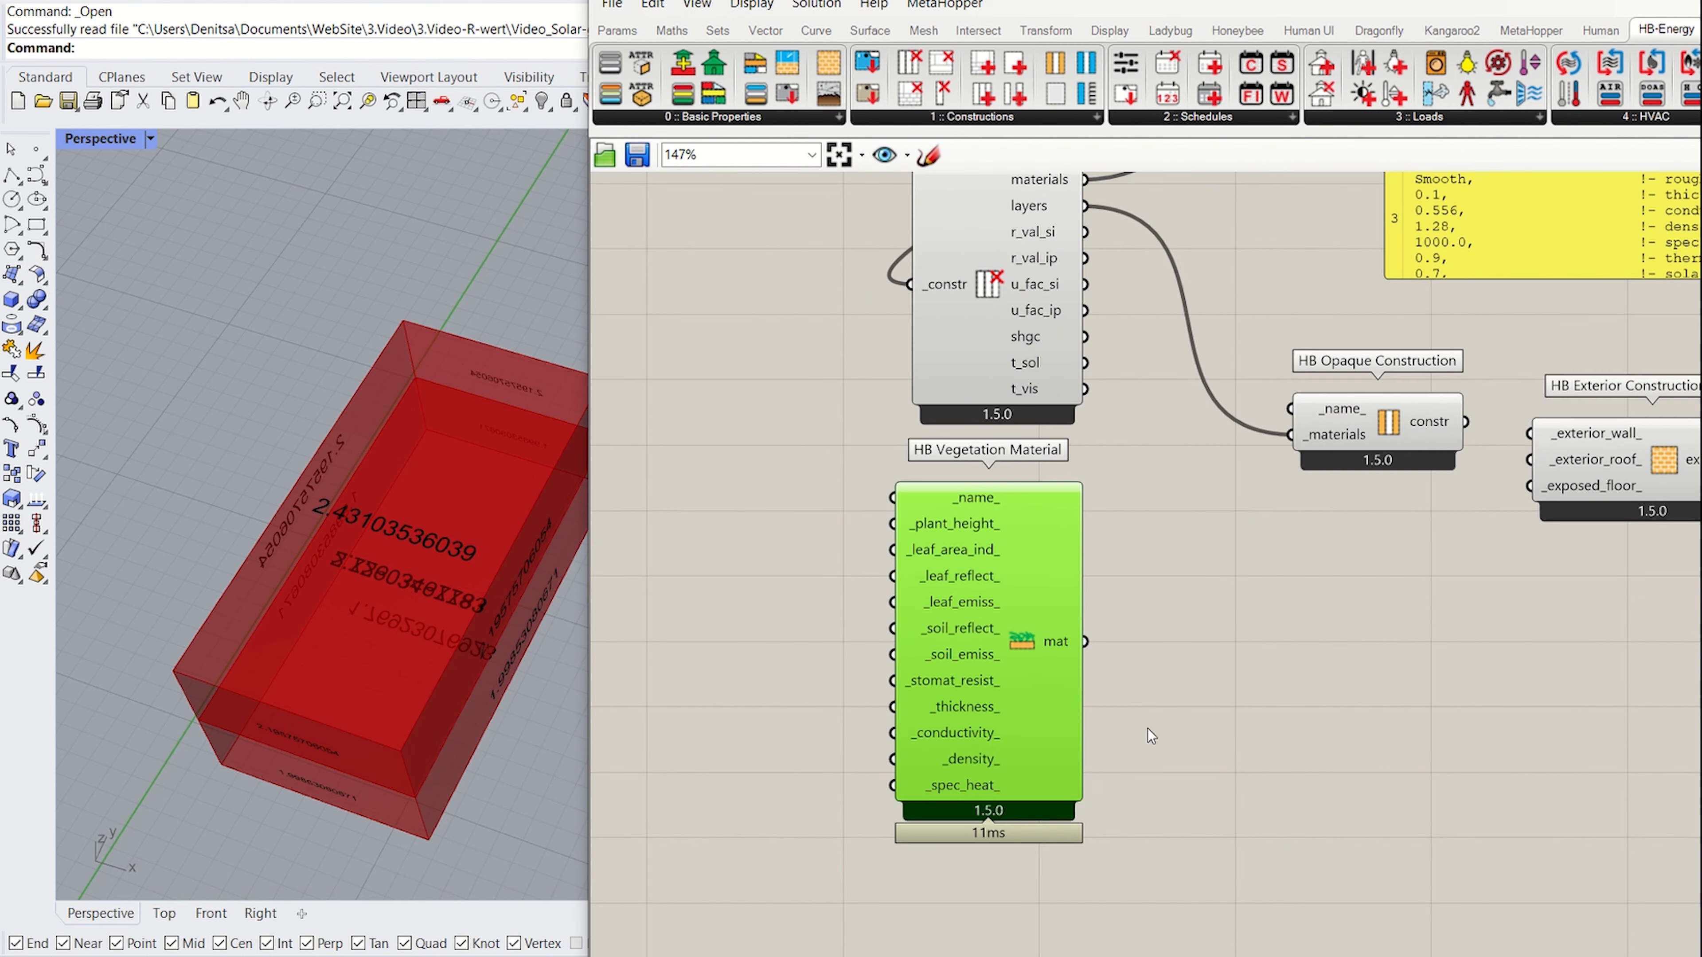
{"action": "left_click", "coordinate": [1148, 728]}
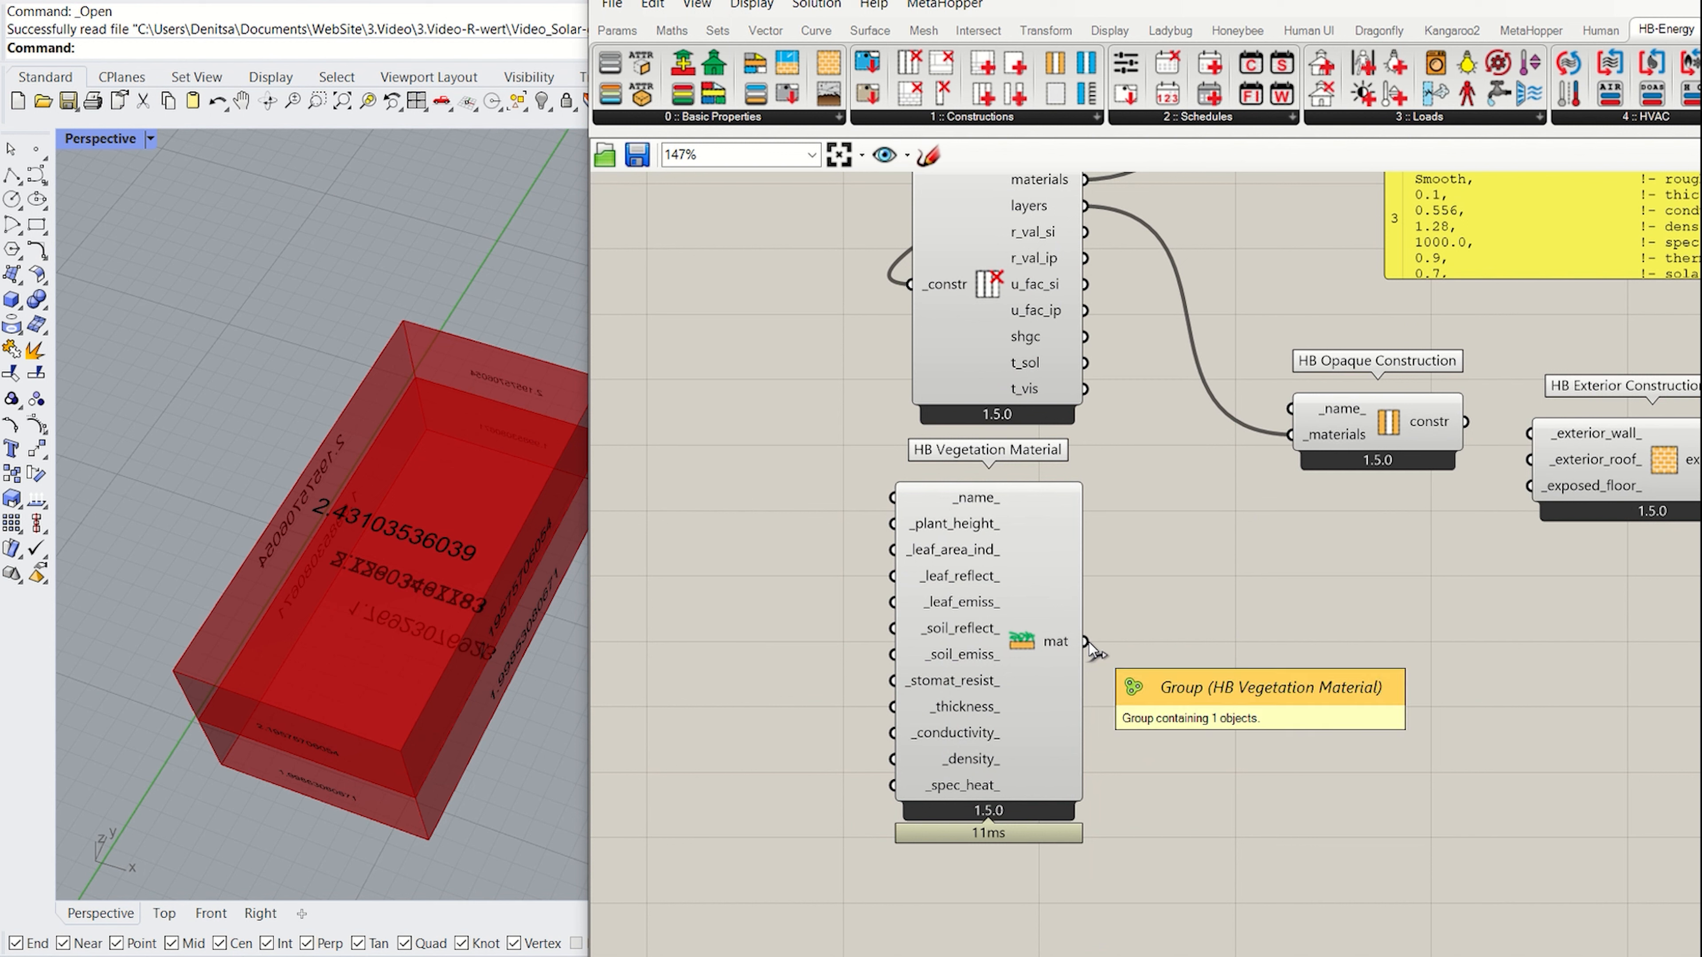
- Connect the vegetation material's mat output to HB Opaque Construction's _materials input, keeping the existing layers connection
{"action": "left_click_drag", "start_coordinate": [1089, 642], "coordinate": [1296, 456]}
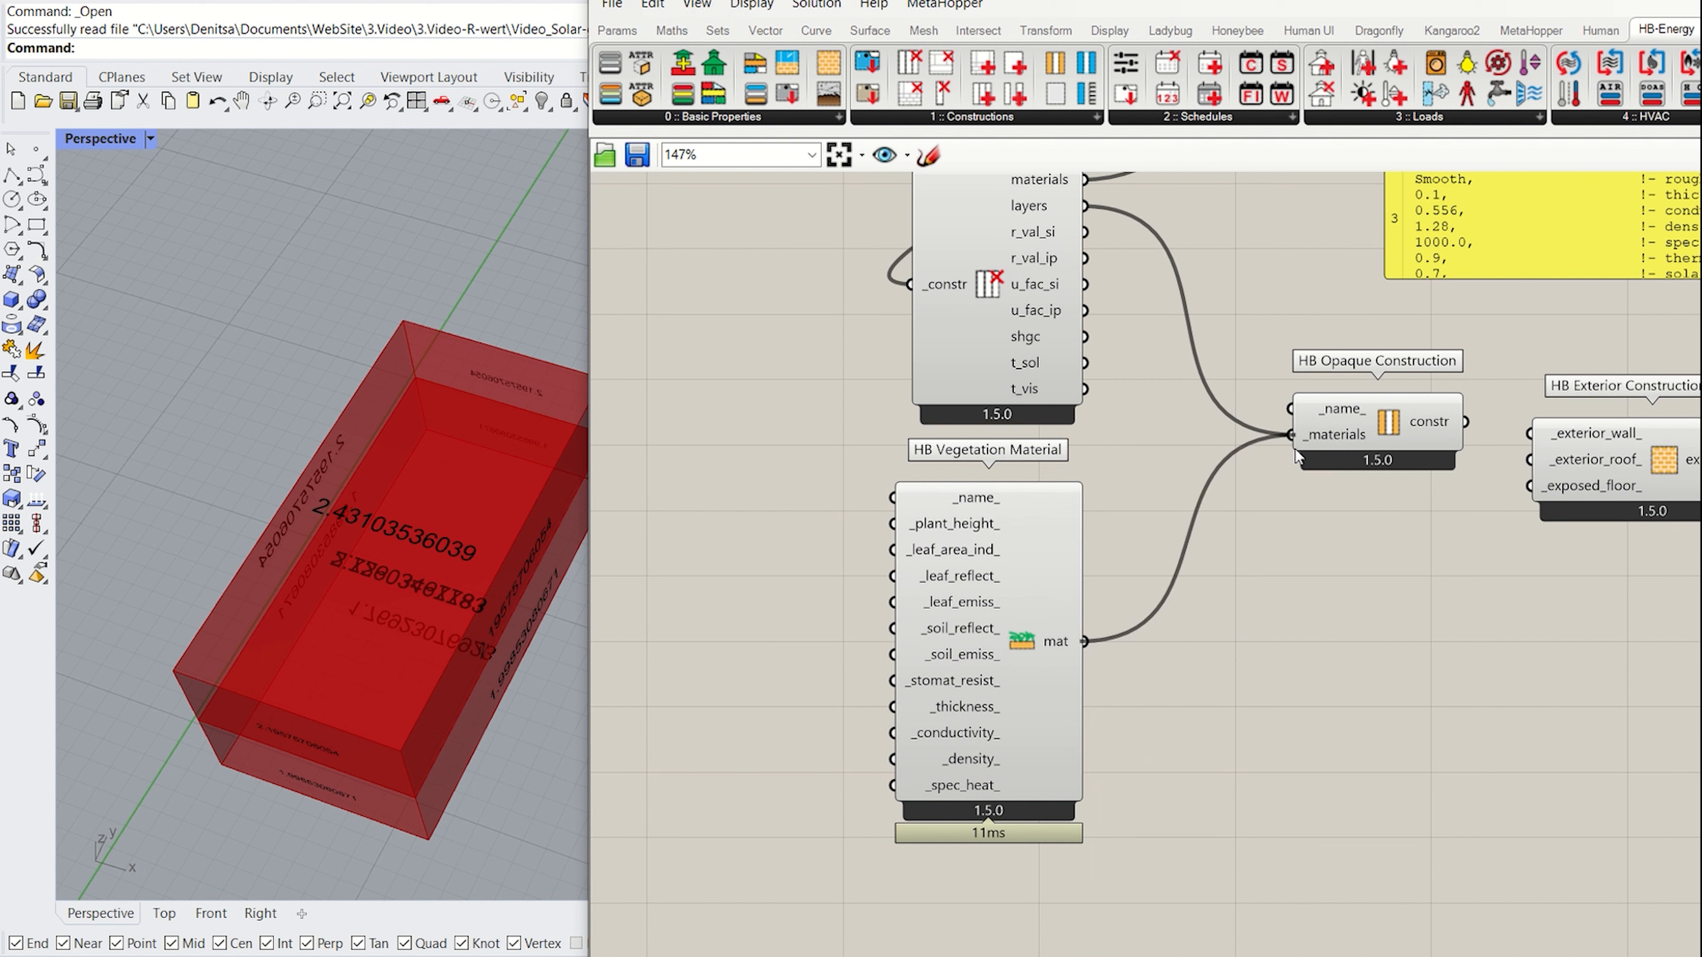
{"action": "right_click_drag", "start_coordinate": [1276, 575], "coordinate": [1075, 680]}
{"action": "scroll", "coordinate": [1233, 647], "scroll_direction": "down", "scroll_amount": 3}
- Connect the opaque construction's constr output to the _exterior_roof_ input of HB Exterior Construction Subset and nudge the subset component up
{"action": "scroll", "coordinate": [1112, 511], "scroll_direction": "up", "scroll_amount": 2}
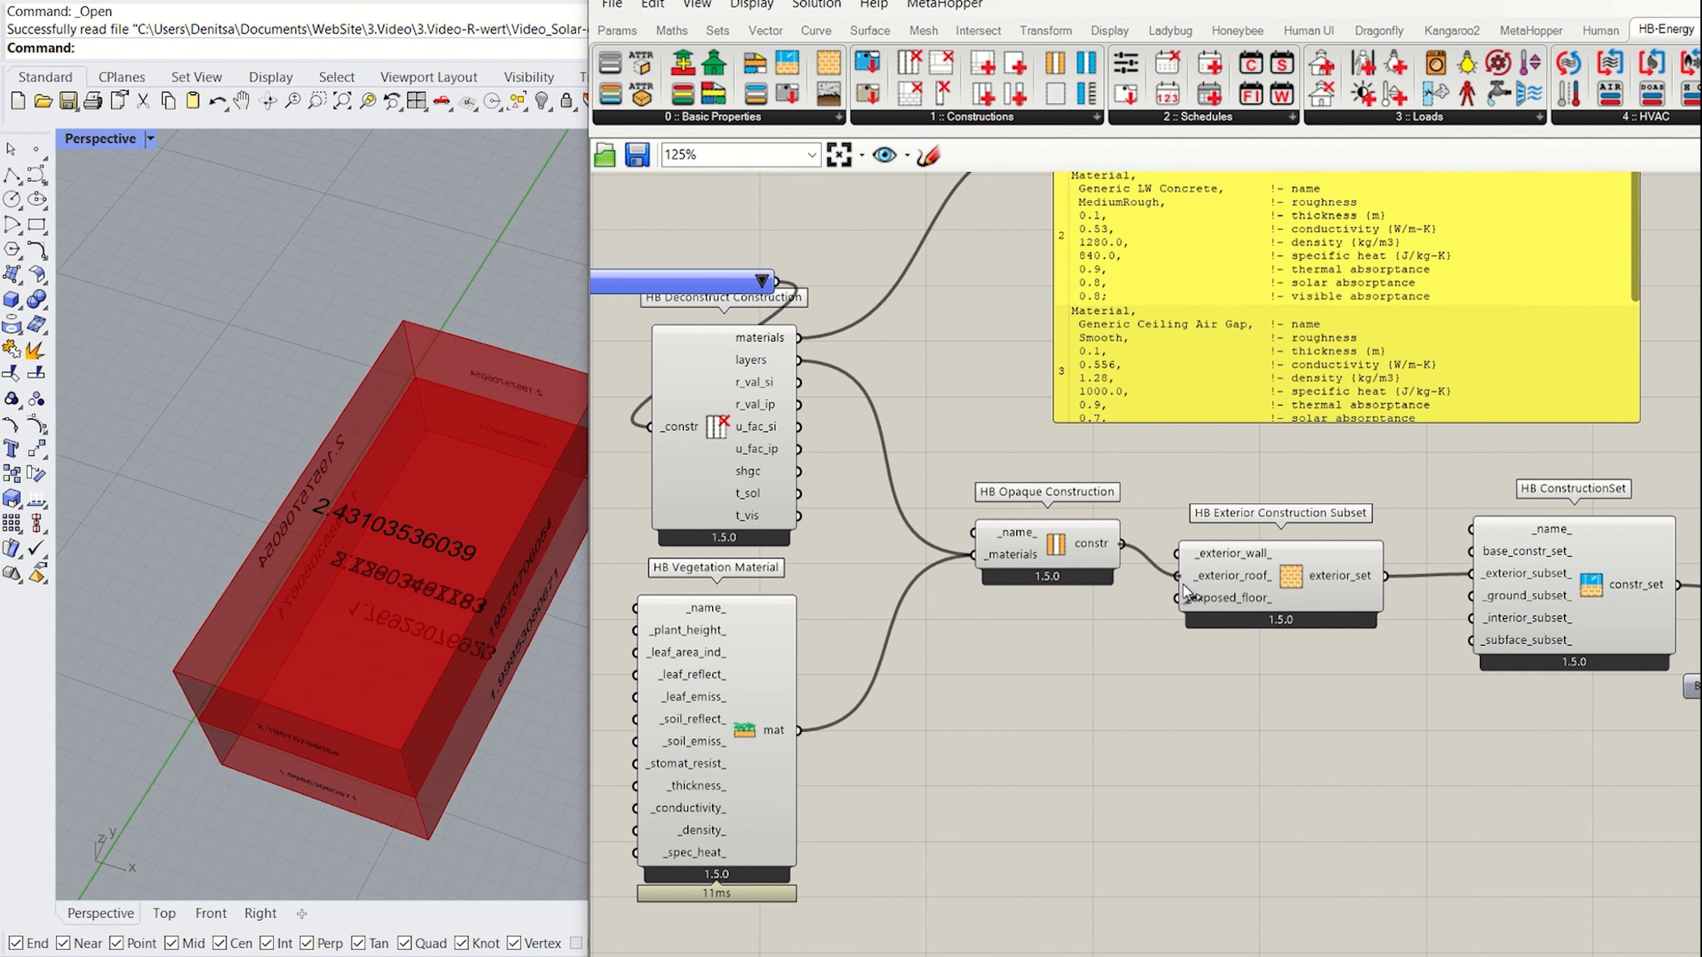
{"action": "left_click_drag", "start_coordinate": [1281, 618], "coordinate": [1281, 599]}
{"action": "right_click_drag", "start_coordinate": [1319, 677], "coordinate": [1155, 704]}
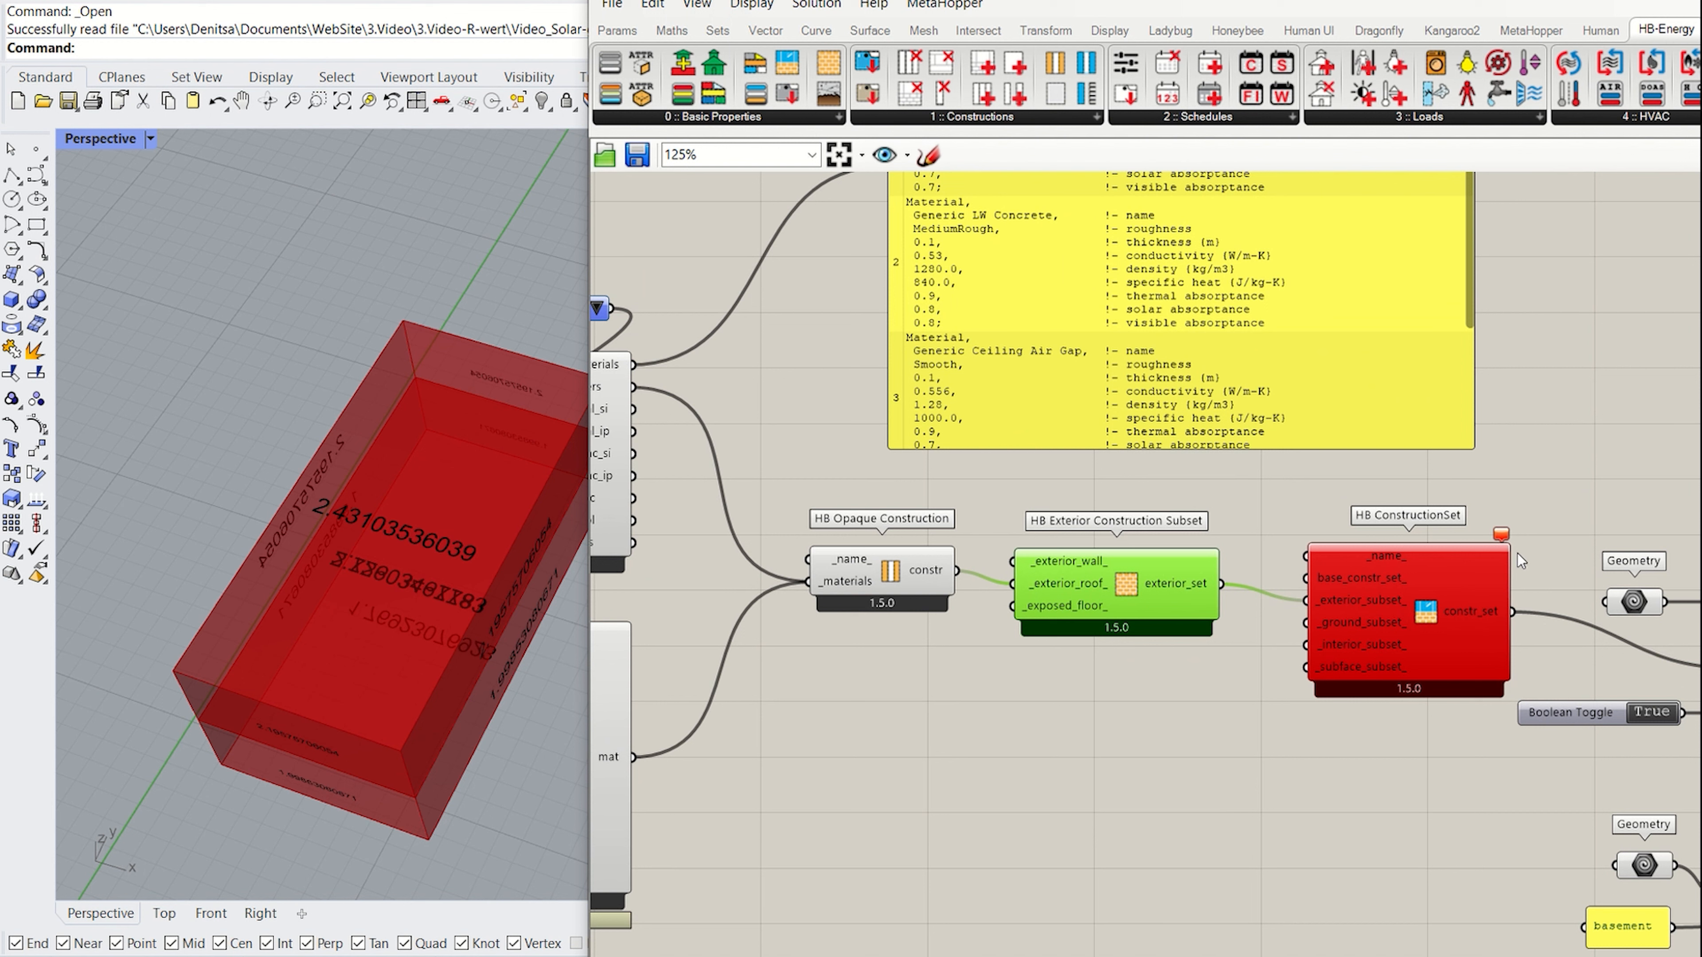
- Check the error on HB ConstructionSet and flatten the _materials input of HB Opaque Construction
{"action": "mouse_move", "coordinate": [1504, 538]}
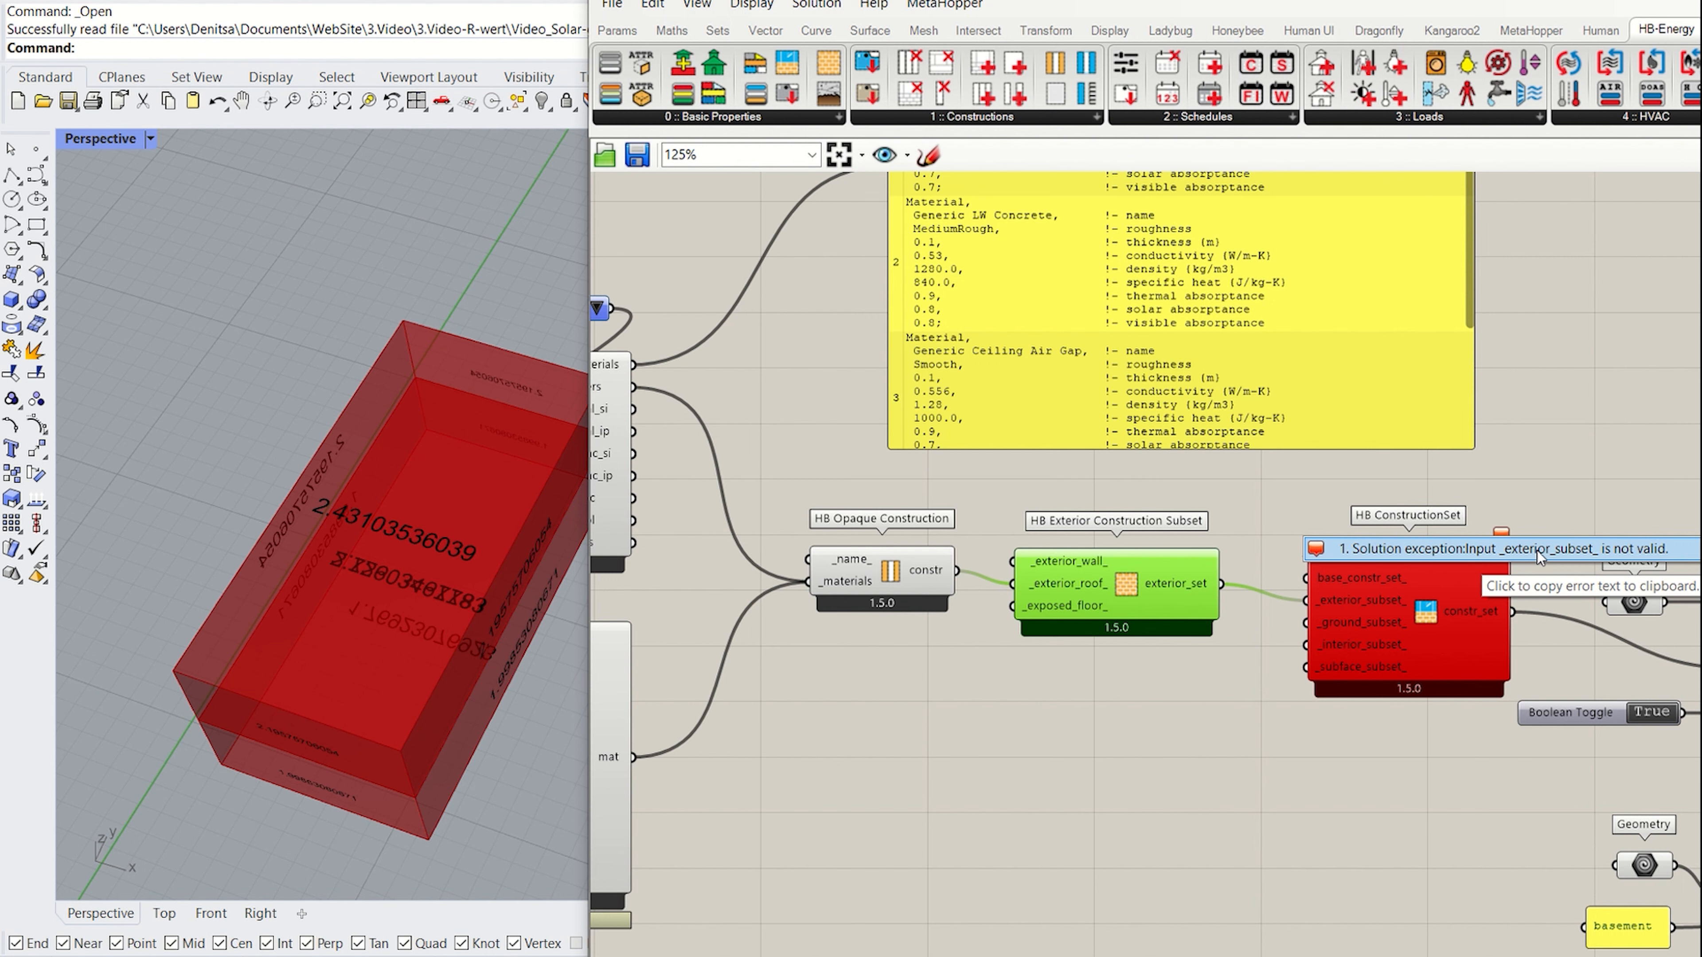
{"action": "left_click", "coordinate": [1554, 488]}
{"action": "scroll", "coordinate": [1520, 536], "scroll_direction": "down", "scroll_amount": 2}
{"action": "scroll", "coordinate": [1049, 567], "scroll_direction": "up", "scroll_amount": 3}
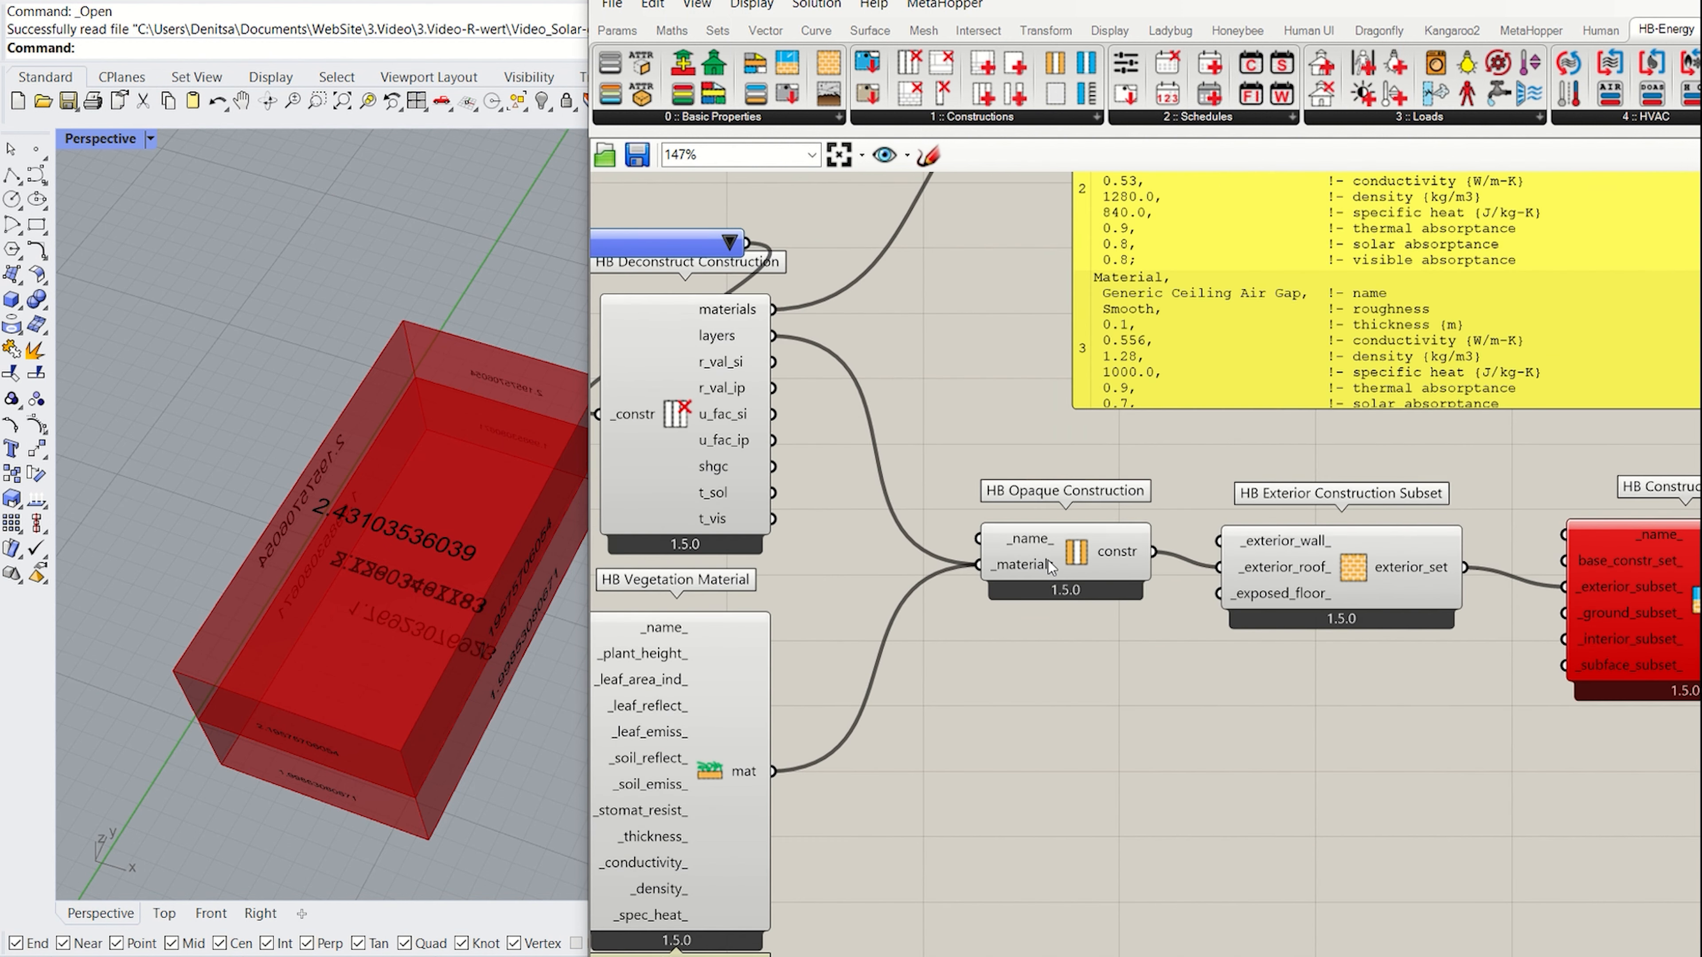
{"action": "left_click", "coordinate": [1046, 567]}
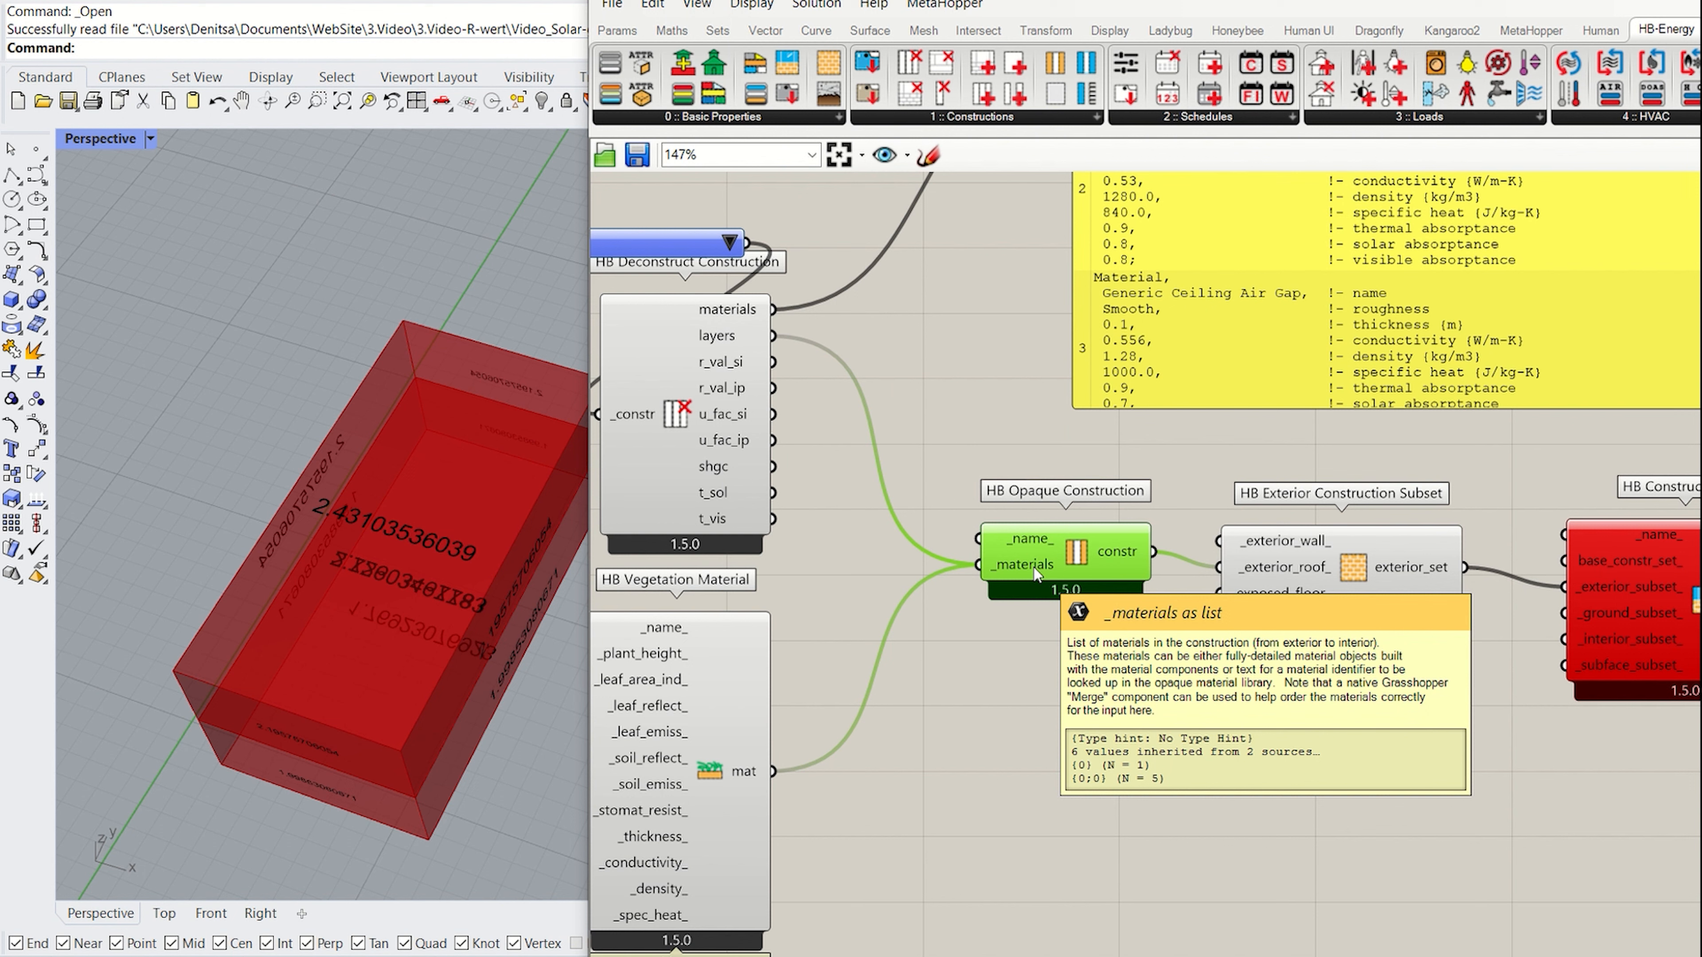
{"action": "right_click", "coordinate": [1036, 575]}
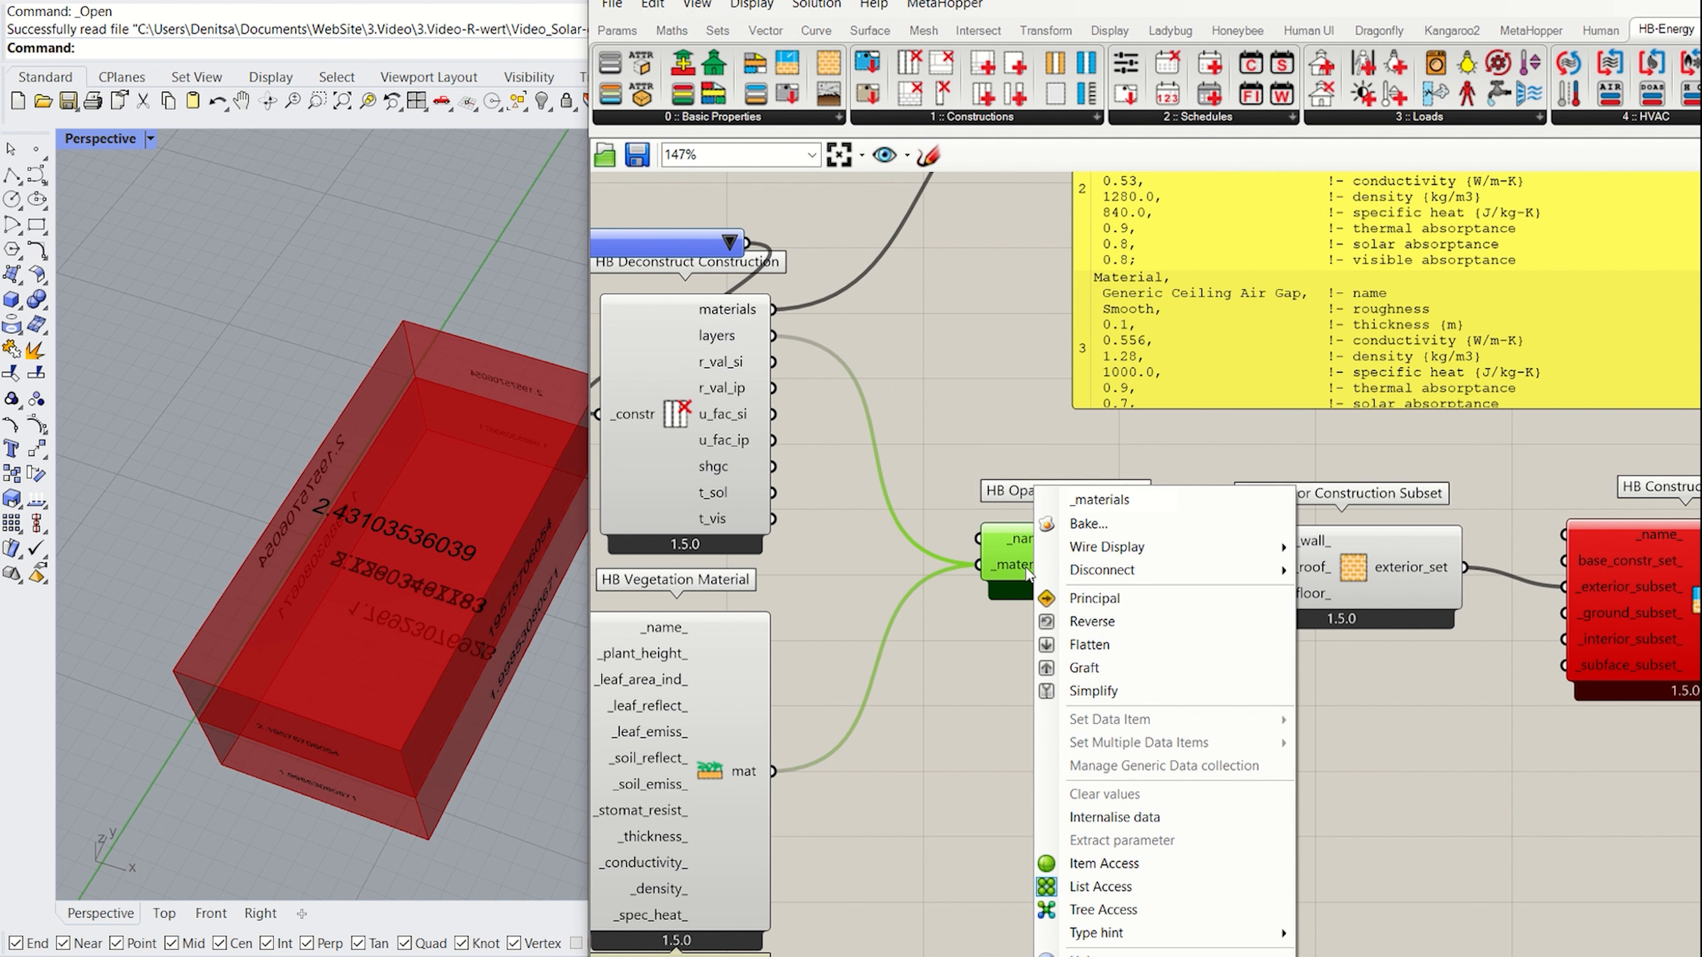
{"action": "left_click", "coordinate": [1028, 575]}
{"action": "mouse_move", "coordinate": [1009, 567]}
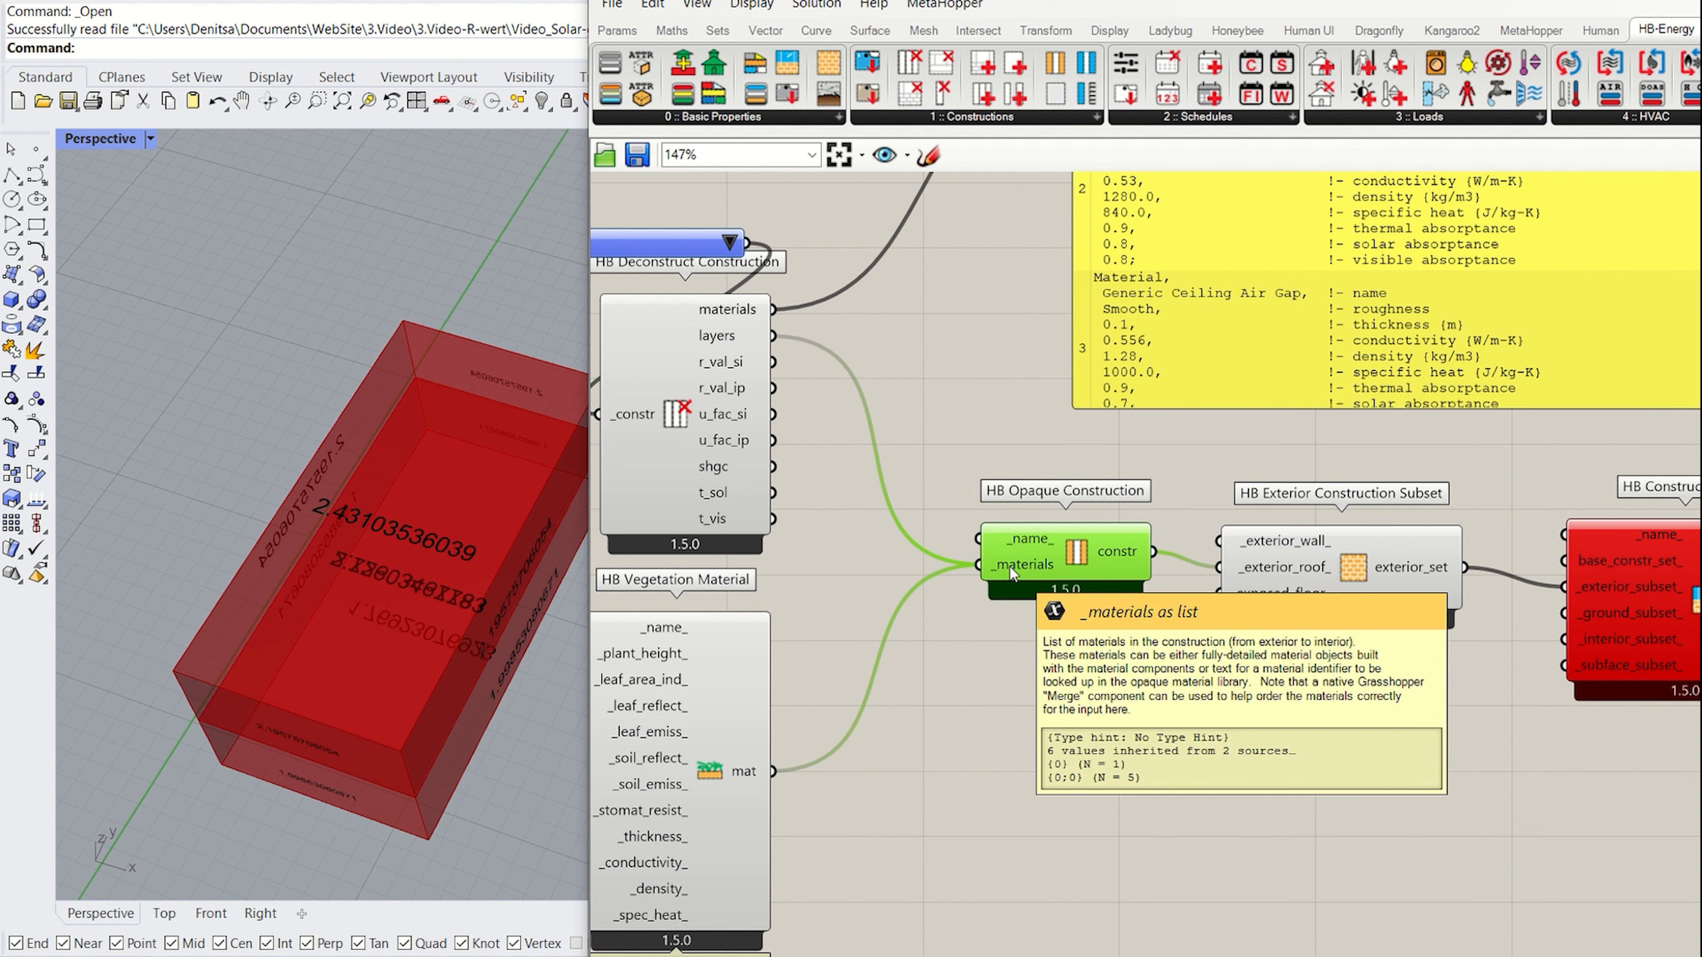
{"action": "right_click", "coordinate": [1009, 567]}
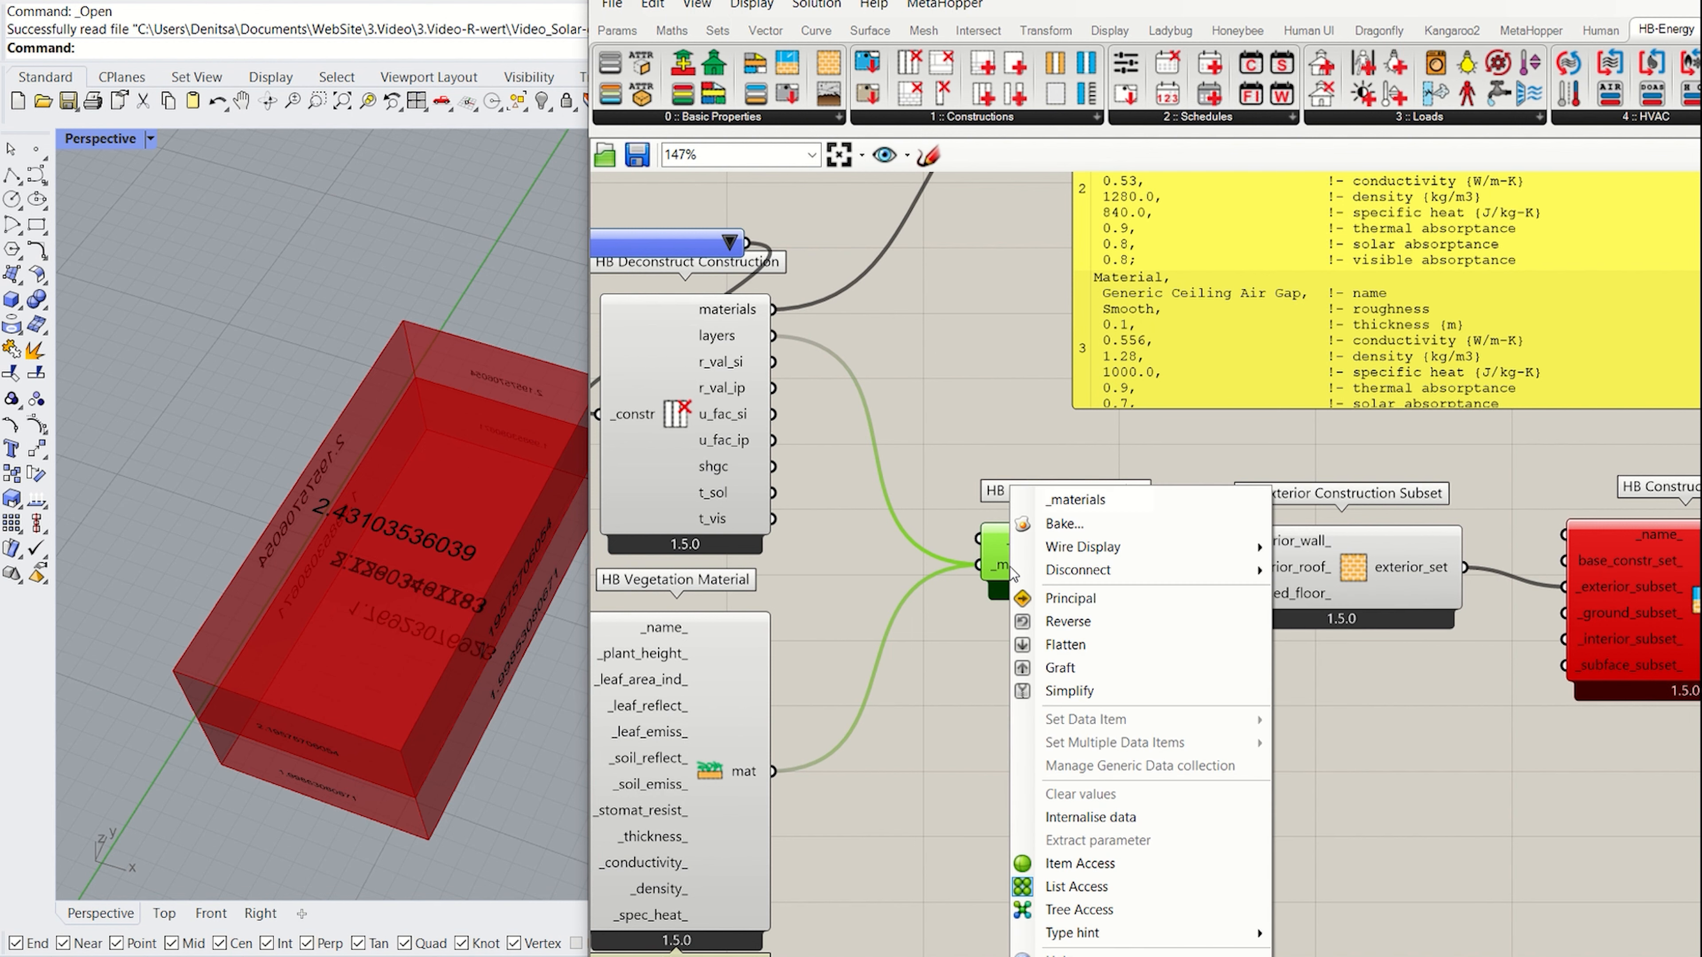
{"action": "left_click", "coordinate": [1120, 649]}
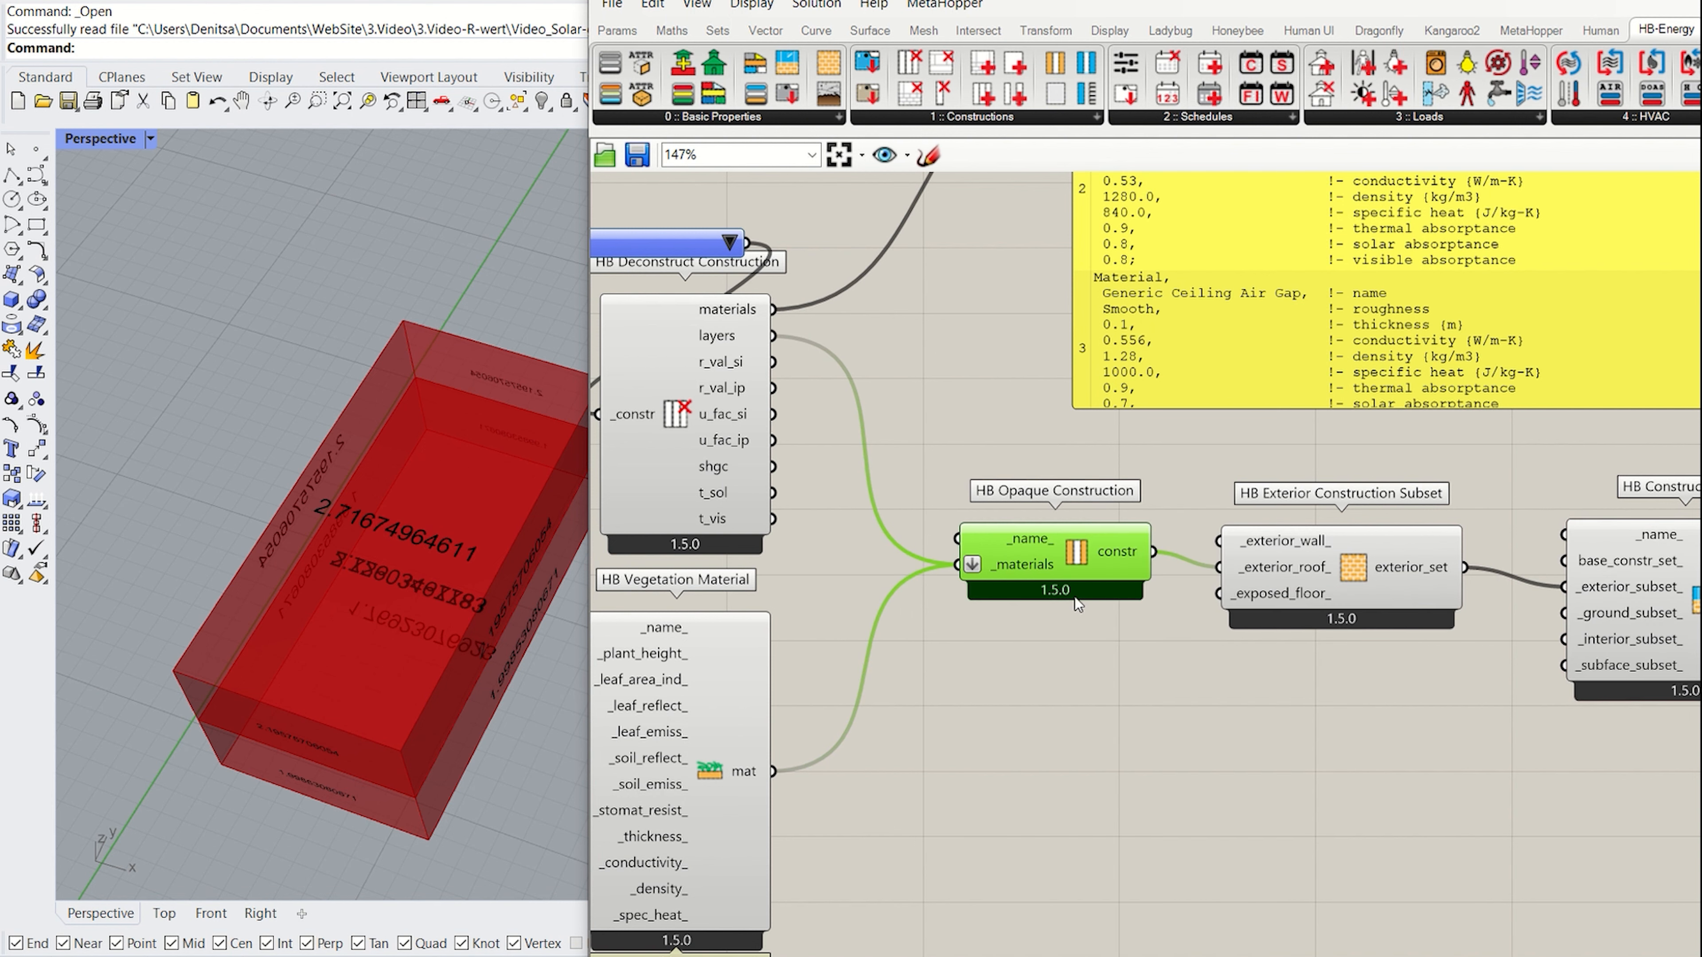
{"action": "scroll", "coordinate": [1038, 561], "scroll_direction": "down", "scroll_amount": 2}
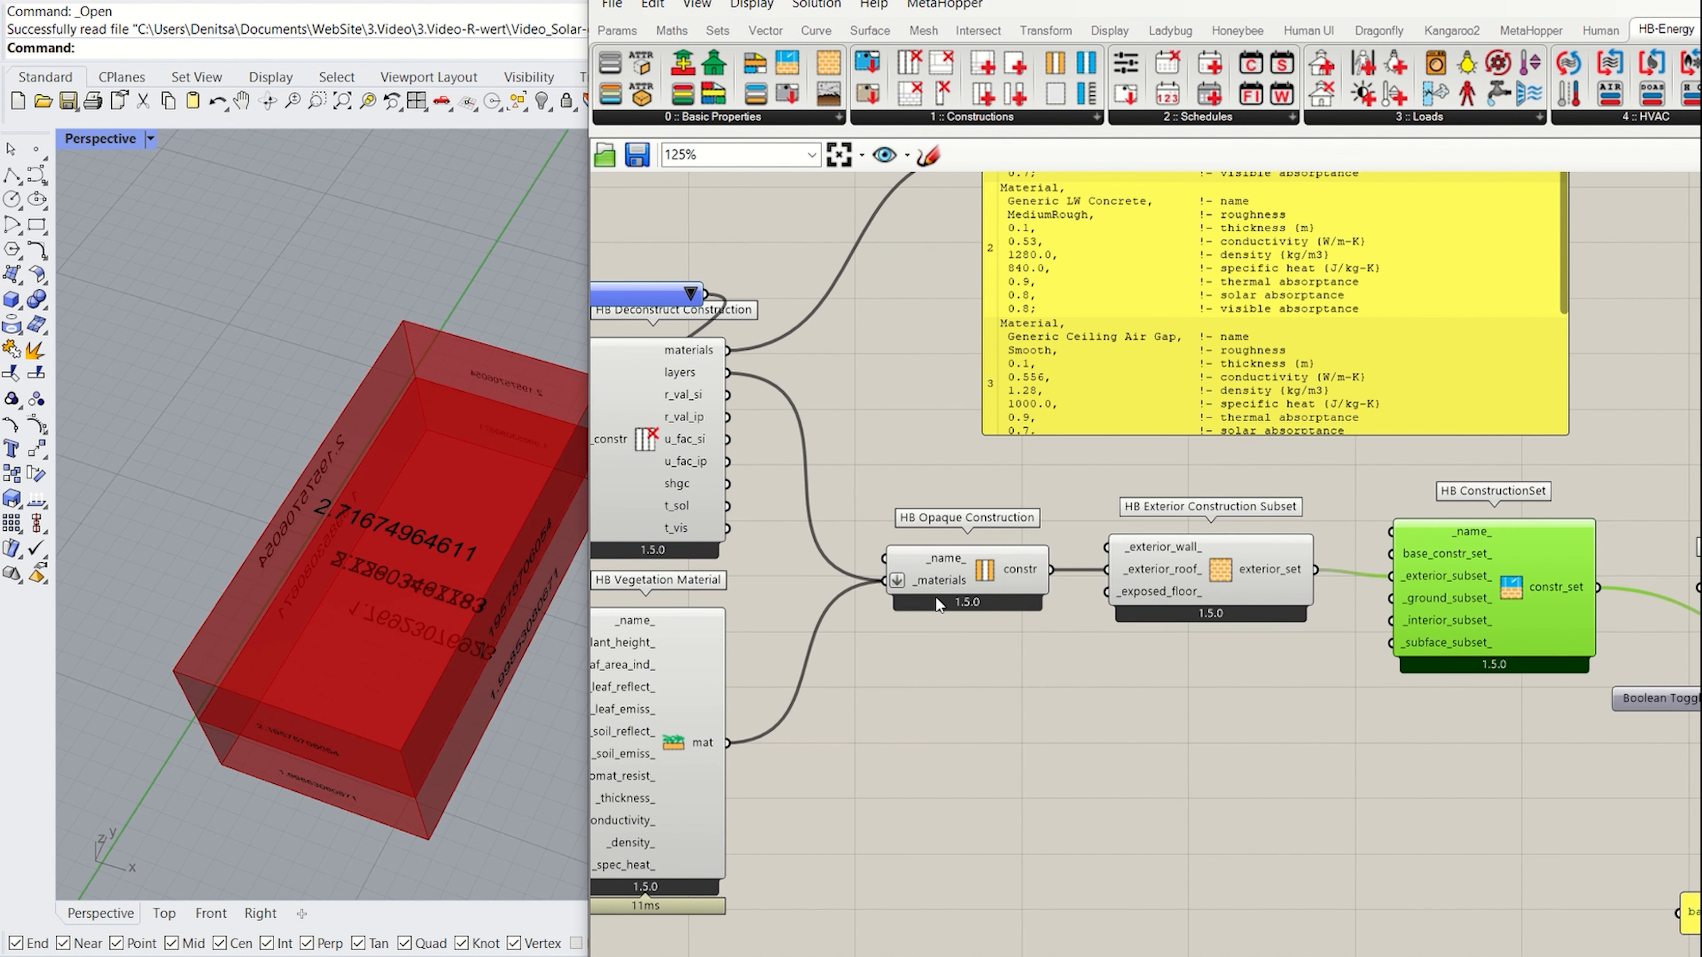
- Disconnect the vegetation material from the opaque construction's _materials input and reconnect it as an additional source alongside layers
{"action": "right_click_drag", "start_coordinate": [880, 596], "coordinate": [972, 588]}
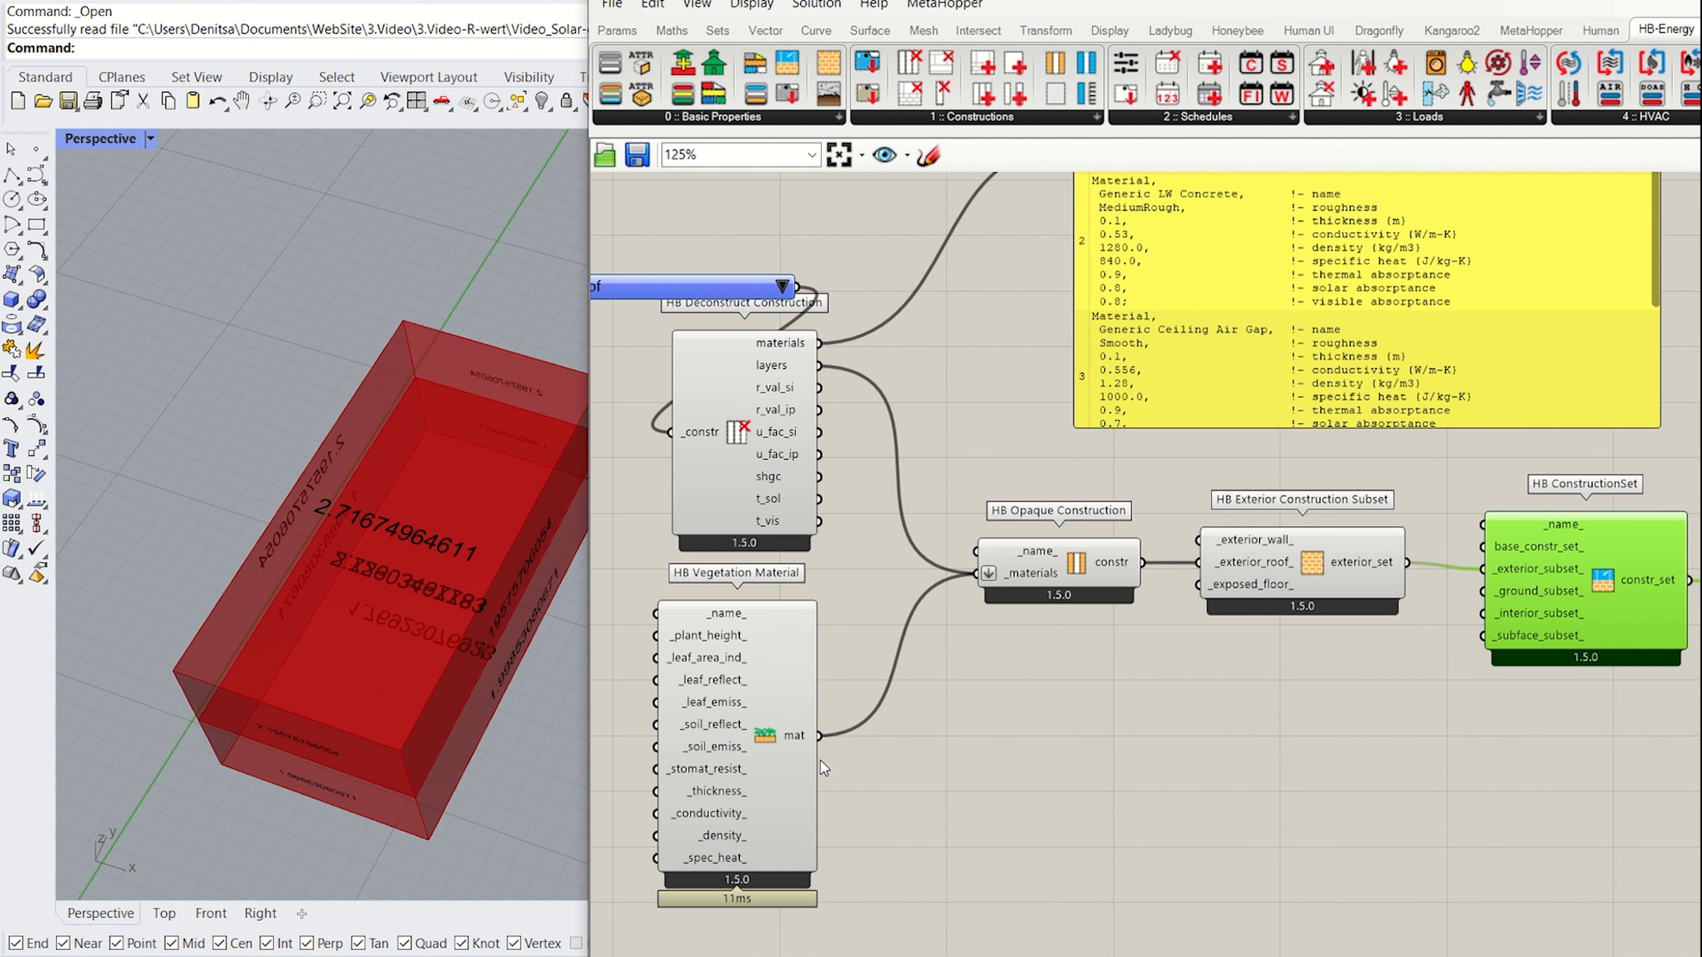
{"action": "left_click_drag", "start_coordinate": [826, 737], "coordinate": [978, 584], "text": "ctrl"}
{"action": "left_click_drag", "start_coordinate": [819, 738], "coordinate": [970, 587], "text": "shift"}
- Examine the HB Label Faces component and its Face Energy Attributes selector set to R-Value [m2-K/W]
{"action": "scroll", "coordinate": [912, 680], "scroll_direction": "down", "scroll_amount": 4}
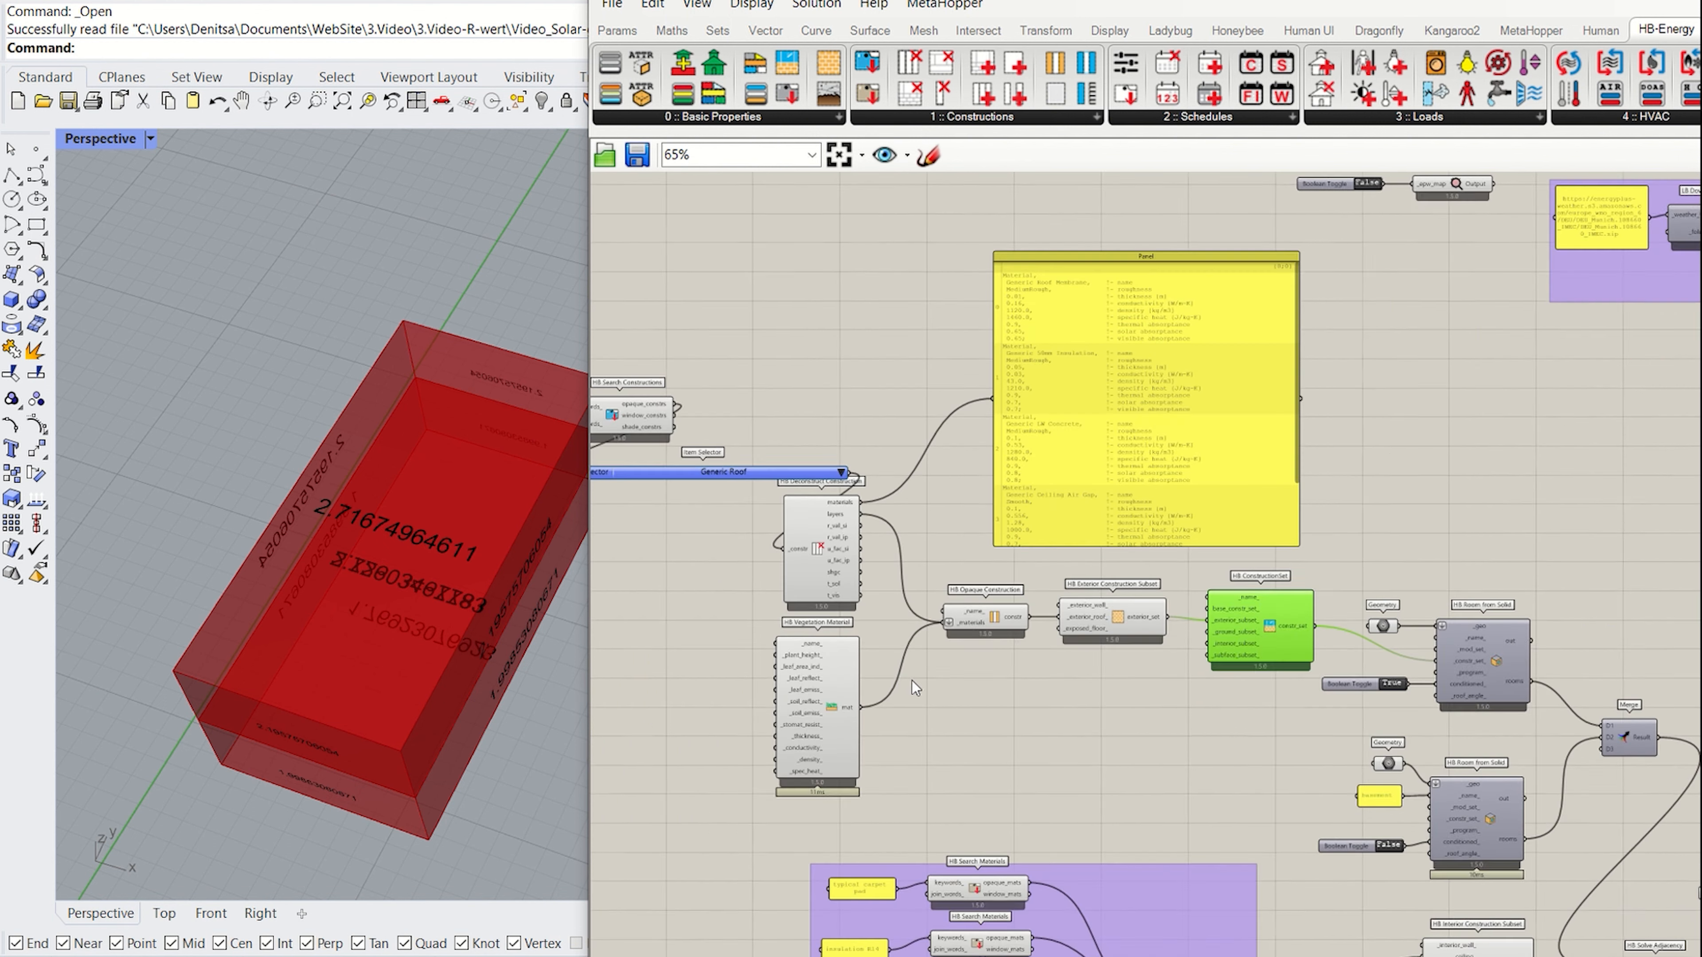
{"action": "right_click_drag", "start_coordinate": [1259, 751], "coordinate": [915, 713]}
{"action": "scroll", "coordinate": [1132, 657], "scroll_direction": "up", "scroll_amount": 3}
{"action": "scroll", "coordinate": [1252, 758], "scroll_direction": "down", "scroll_amount": 2}
{"action": "right_click_drag", "start_coordinate": [1661, 939], "coordinate": [1290, 796]}
{"action": "scroll", "coordinate": [1291, 797], "scroll_direction": "up", "scroll_amount": 3}
{"action": "left_click", "coordinate": [1406, 700]}
{"action": "left_click_drag", "start_coordinate": [1406, 700], "coordinate": [1408, 709]}
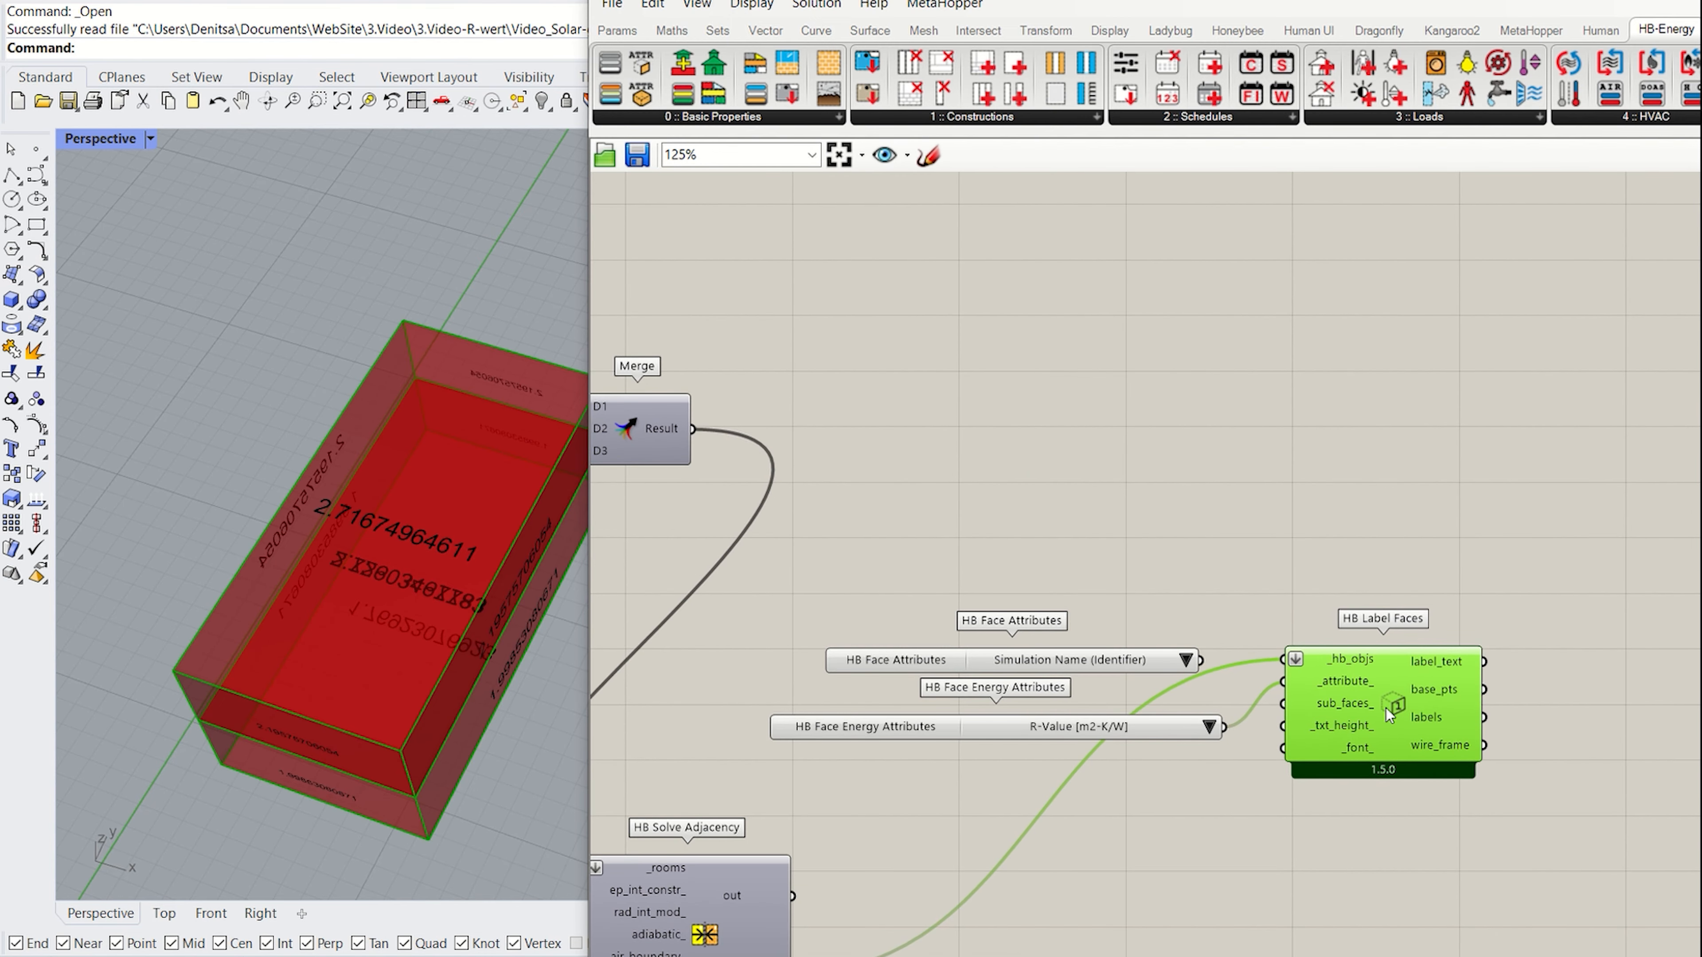
{"action": "left_click_drag", "start_coordinate": [1150, 721], "coordinate": [1147, 717]}
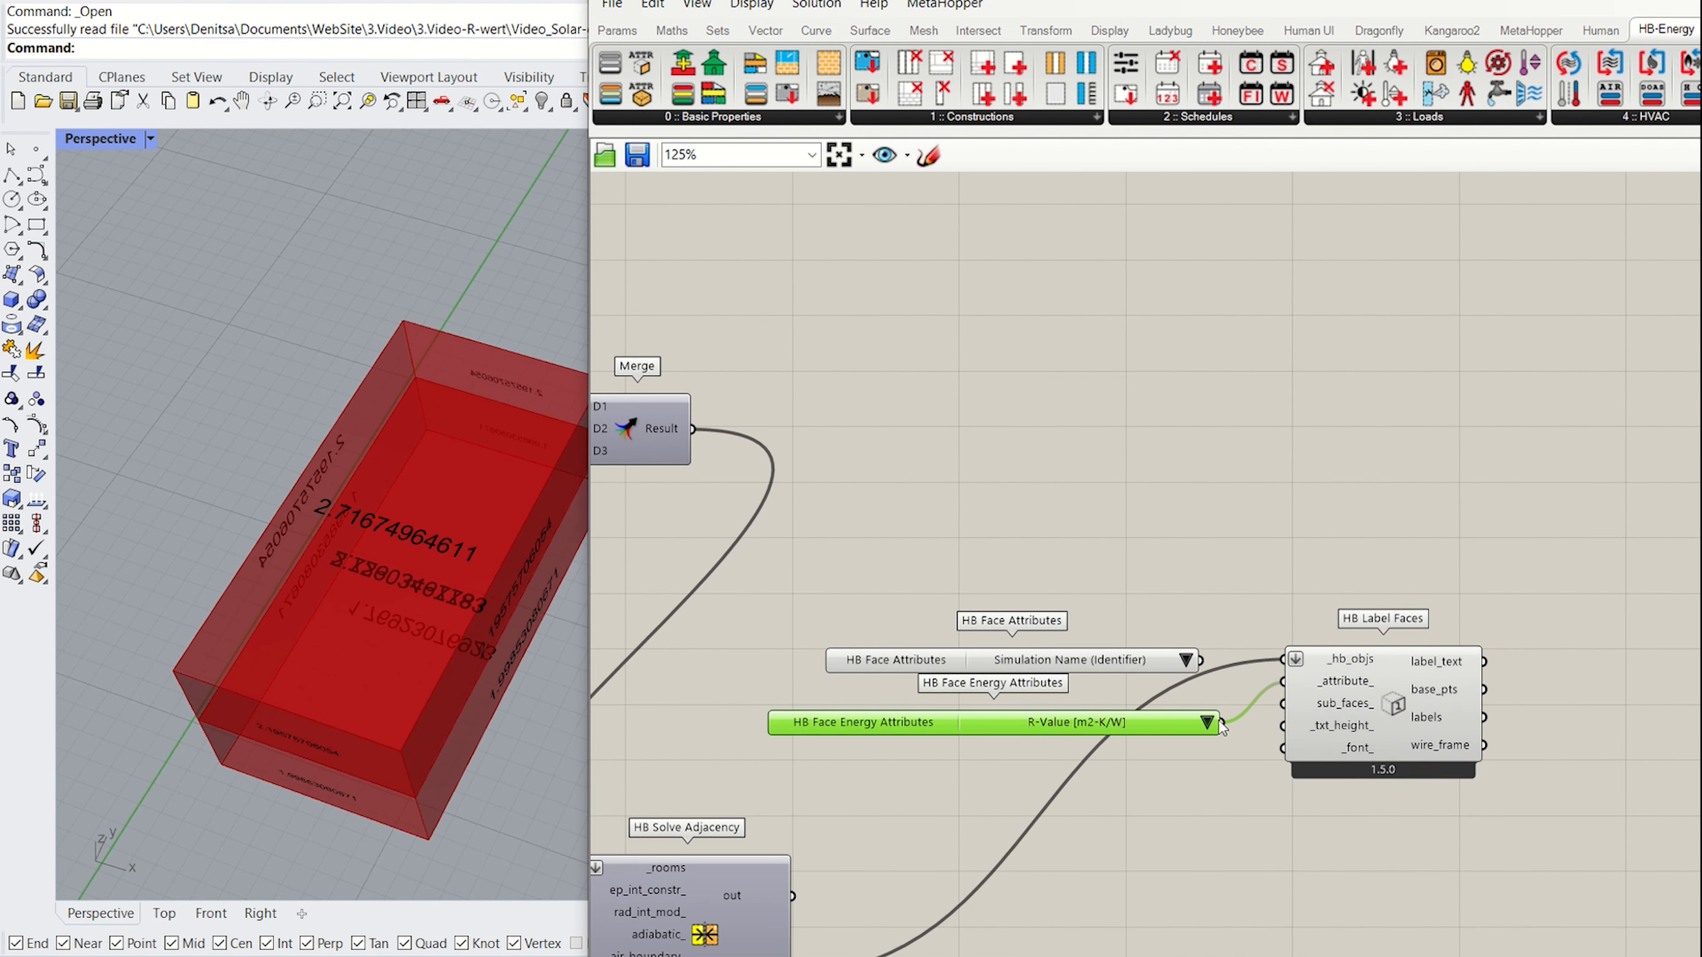
{"action": "scroll", "coordinate": [1032, 726], "scroll_direction": "up", "scroll_amount": 3}
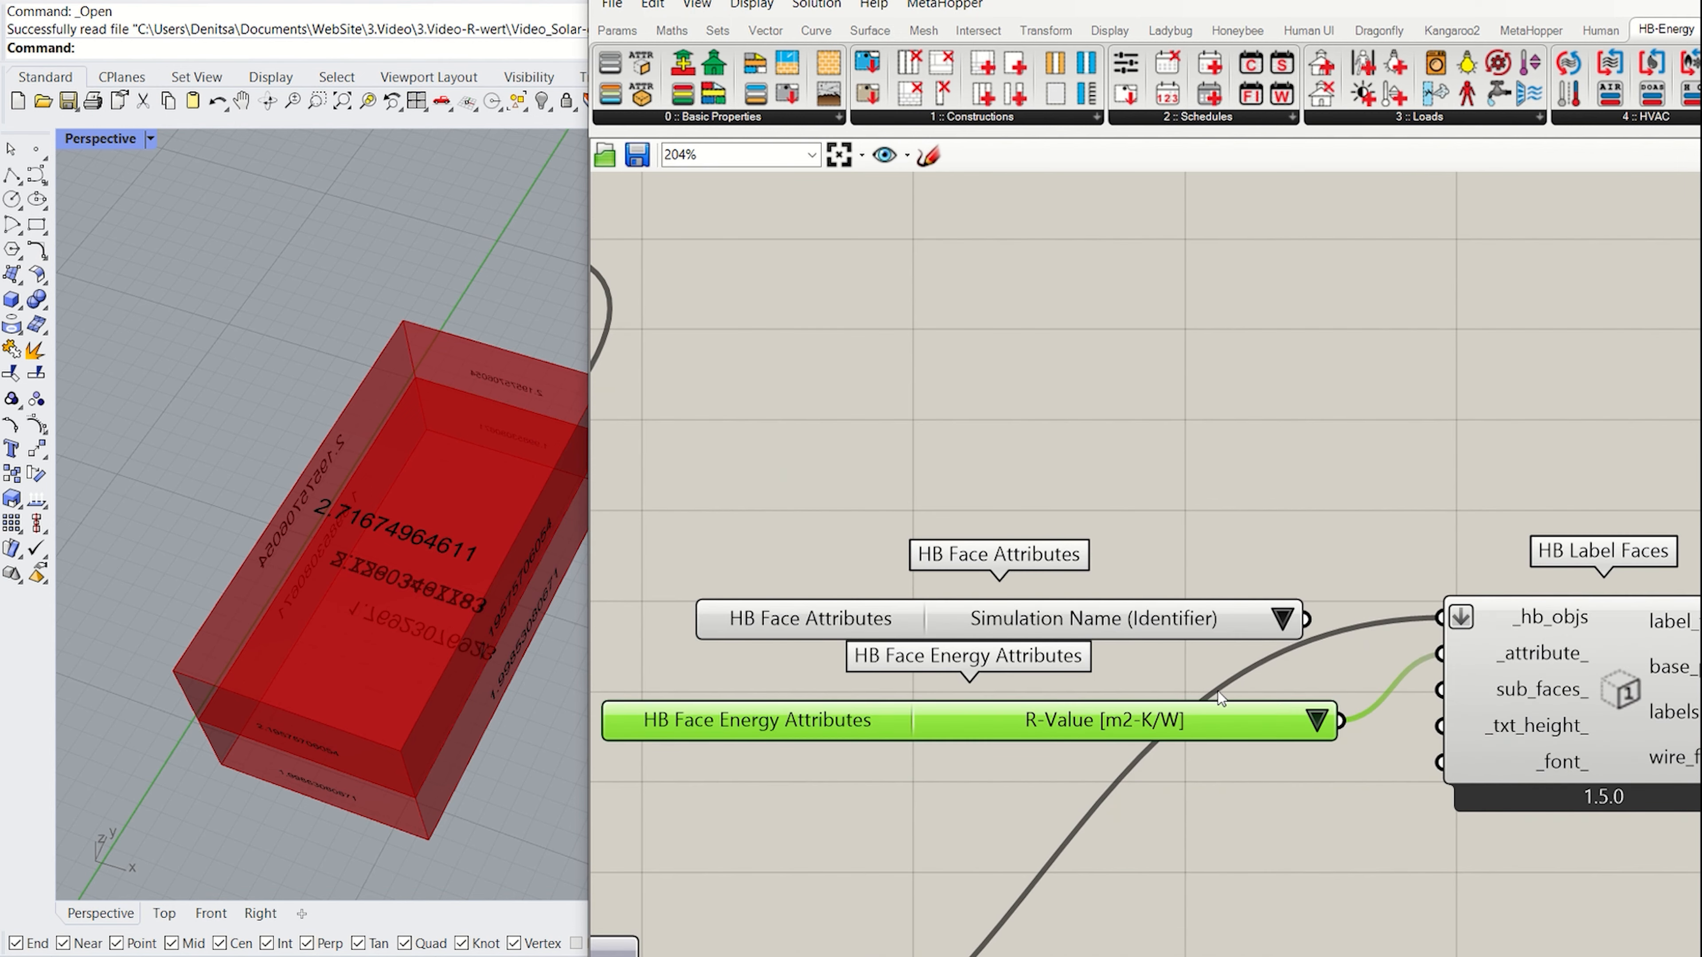
- Add a number slider of 0.10 and connect it to the _plant_height_ input of HB Vegetation Material
{"action": "scroll", "coordinate": [1219, 697], "scroll_direction": "down", "scroll_amount": 6}
{"action": "right_click_drag", "start_coordinate": [810, 709], "coordinate": [1015, 709]}
{"action": "scroll", "coordinate": [842, 601], "scroll_direction": "up", "scroll_amount": 2}
{"action": "right_click_drag", "start_coordinate": [842, 601], "coordinate": [1132, 630]}
{"action": "scroll", "coordinate": [745, 561], "scroll_direction": "up", "scroll_amount": 2}
{"action": "right_click_drag", "start_coordinate": [806, 594], "coordinate": [941, 655]}
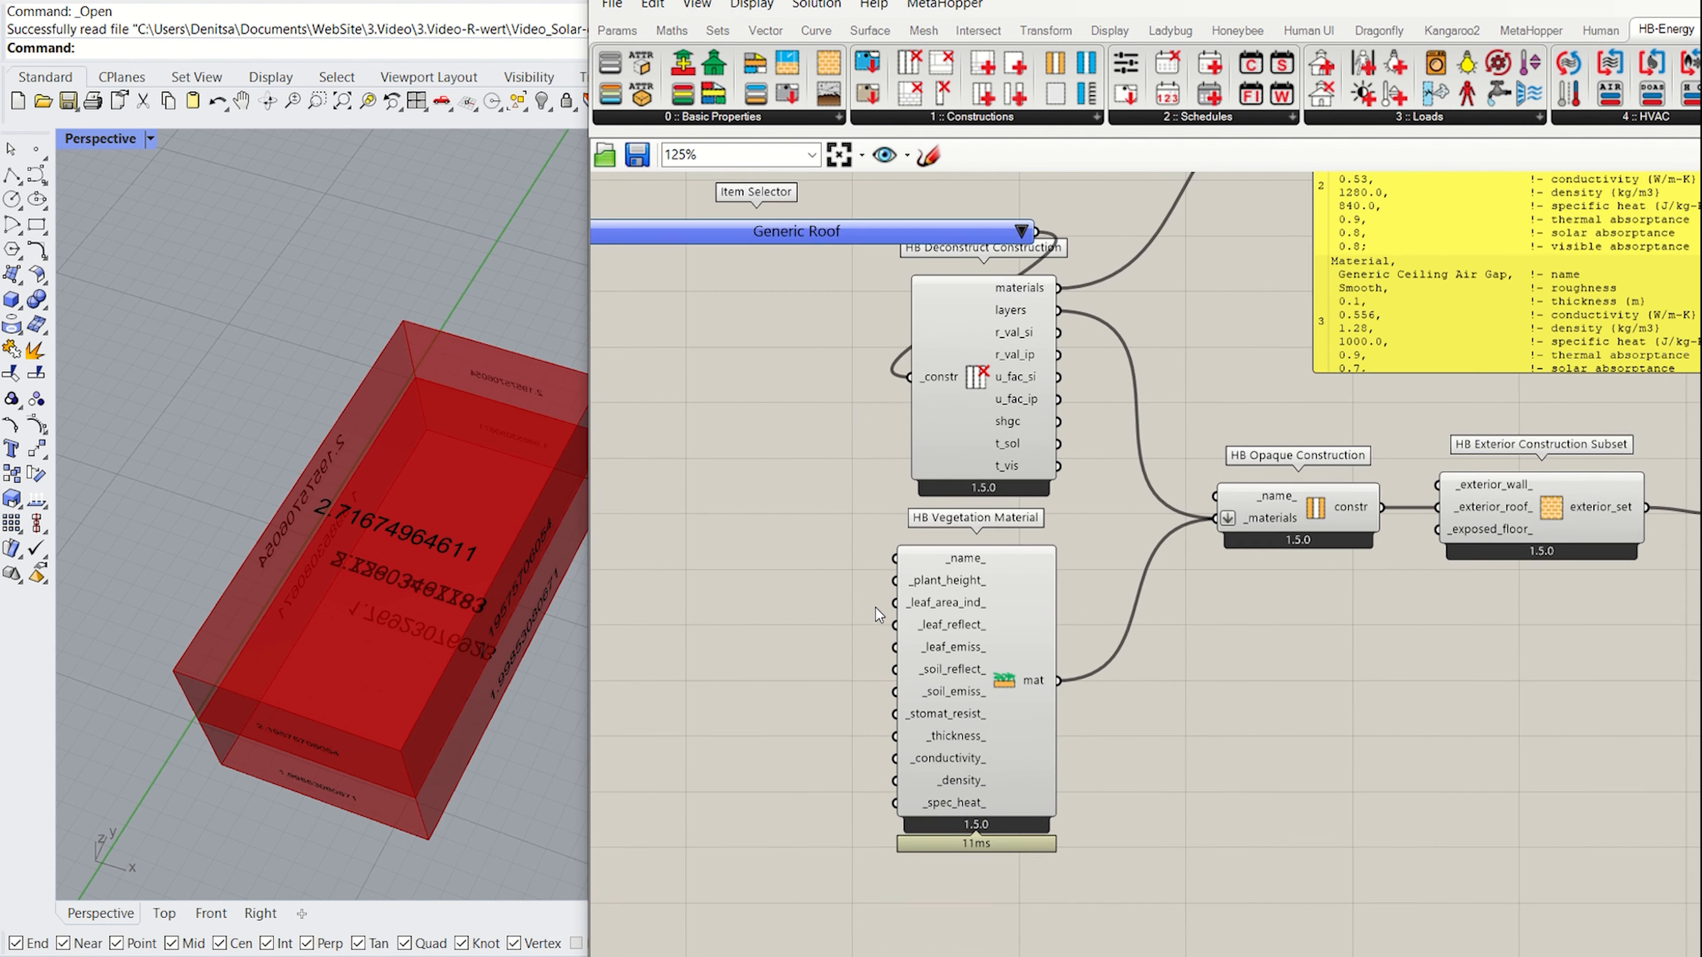
{"action": "scroll", "coordinate": [875, 608], "scroll_direction": "up", "scroll_amount": 2}
{"action": "mouse_move", "coordinate": [957, 578]}
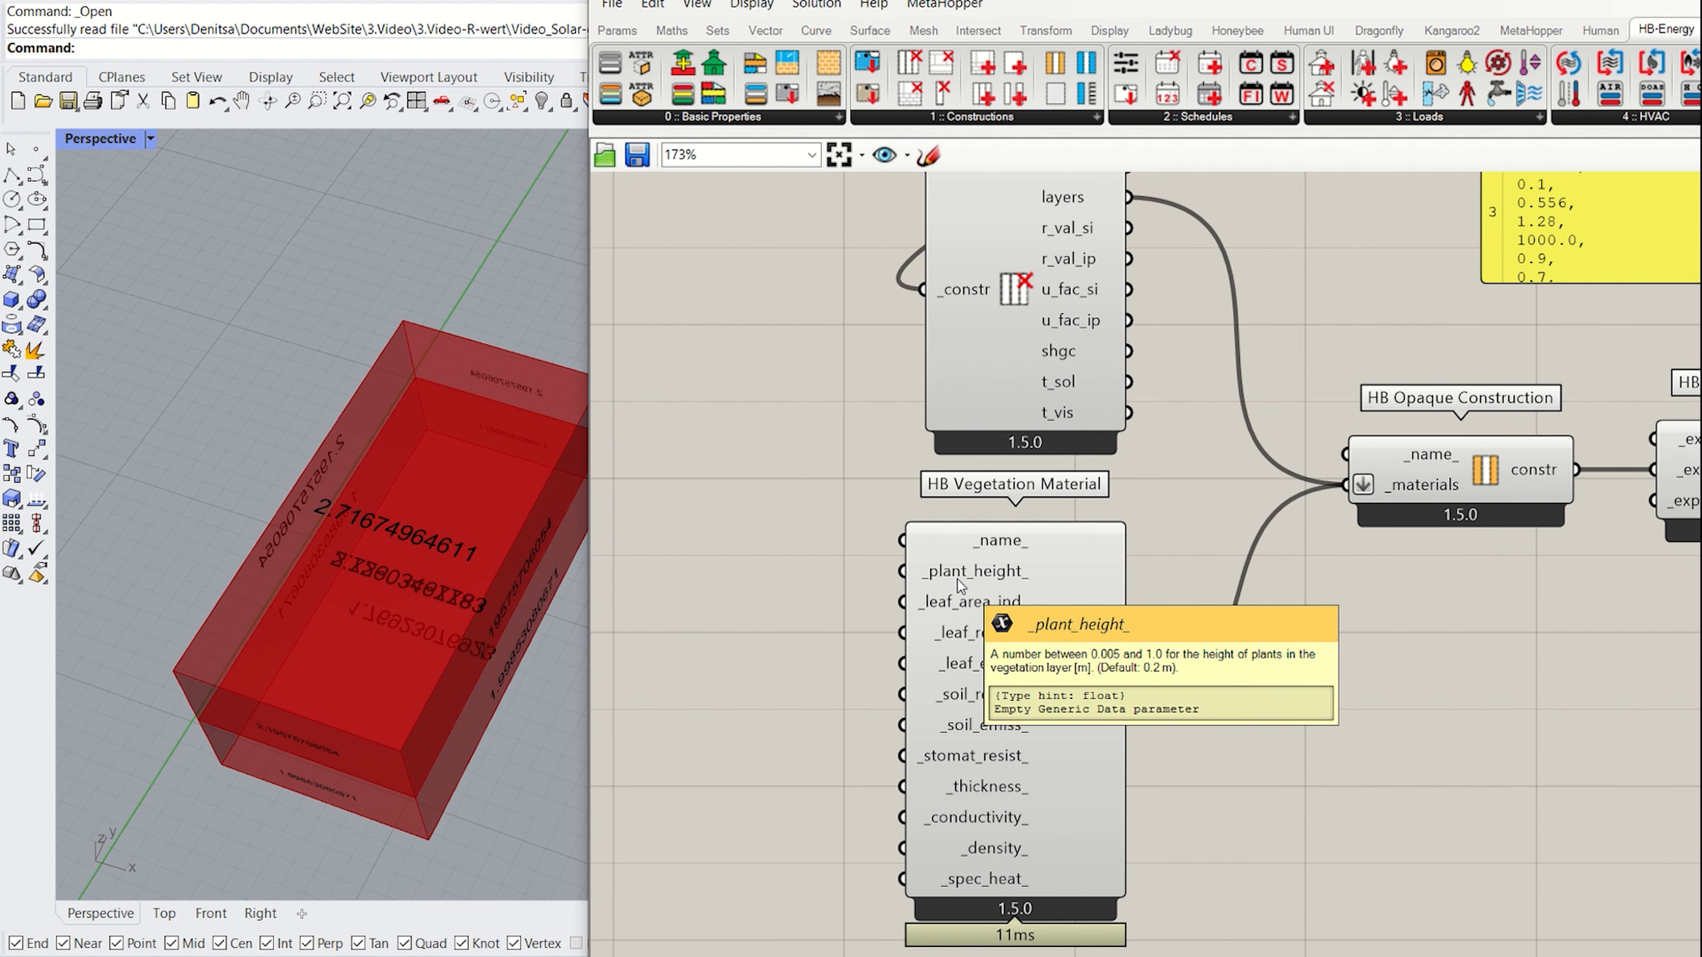
{"action": "right_click_drag", "start_coordinate": [957, 578], "coordinate": [1077, 616]}
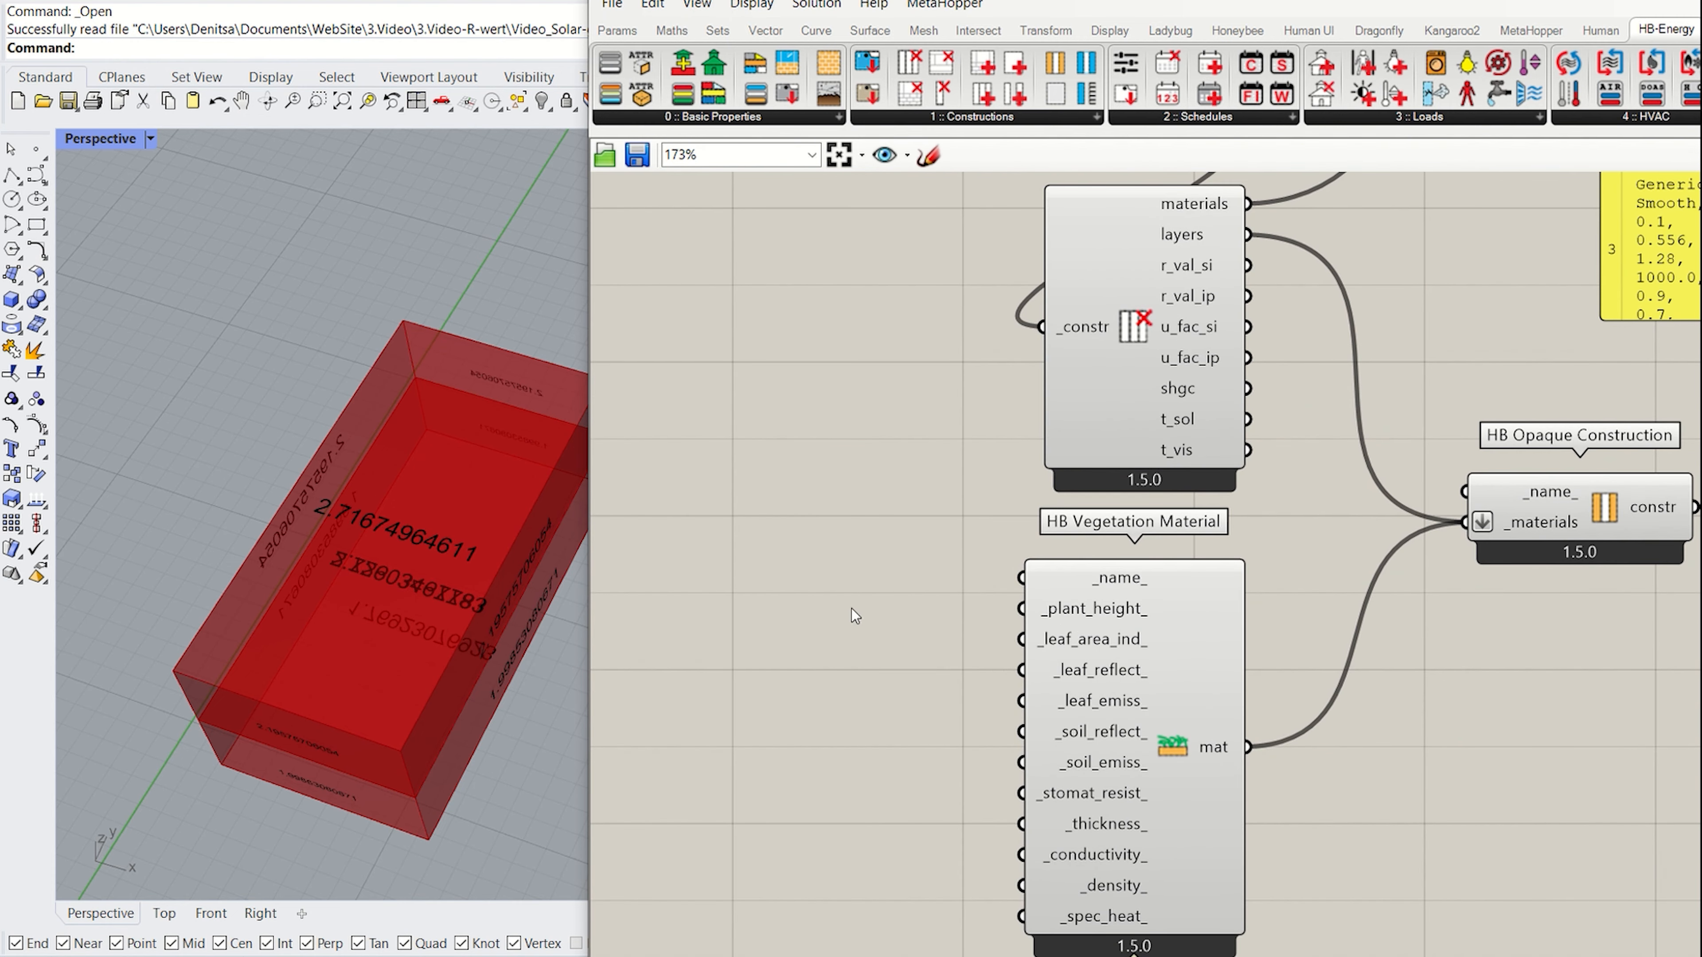
{"action": "double_click", "coordinate": [830, 605]}
{"action": "type", "text": "0.10"}
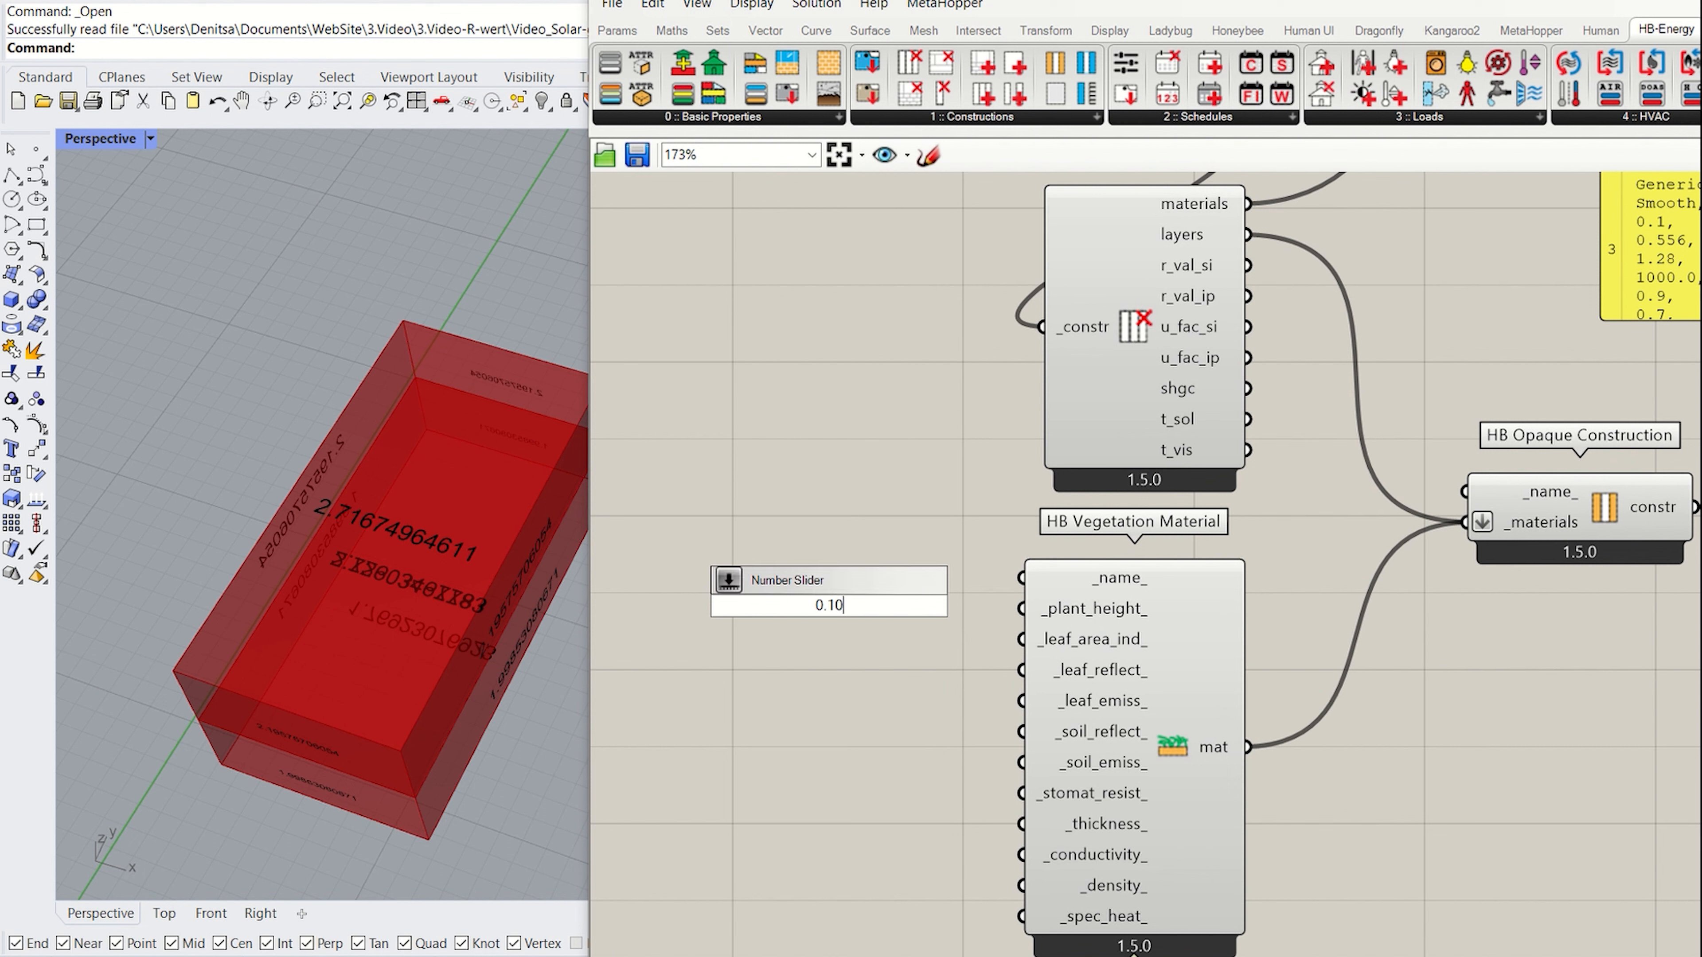
{"action": "key", "text": "Return"}
{"action": "left_click_drag", "start_coordinate": [987, 605], "coordinate": [1001, 610]}
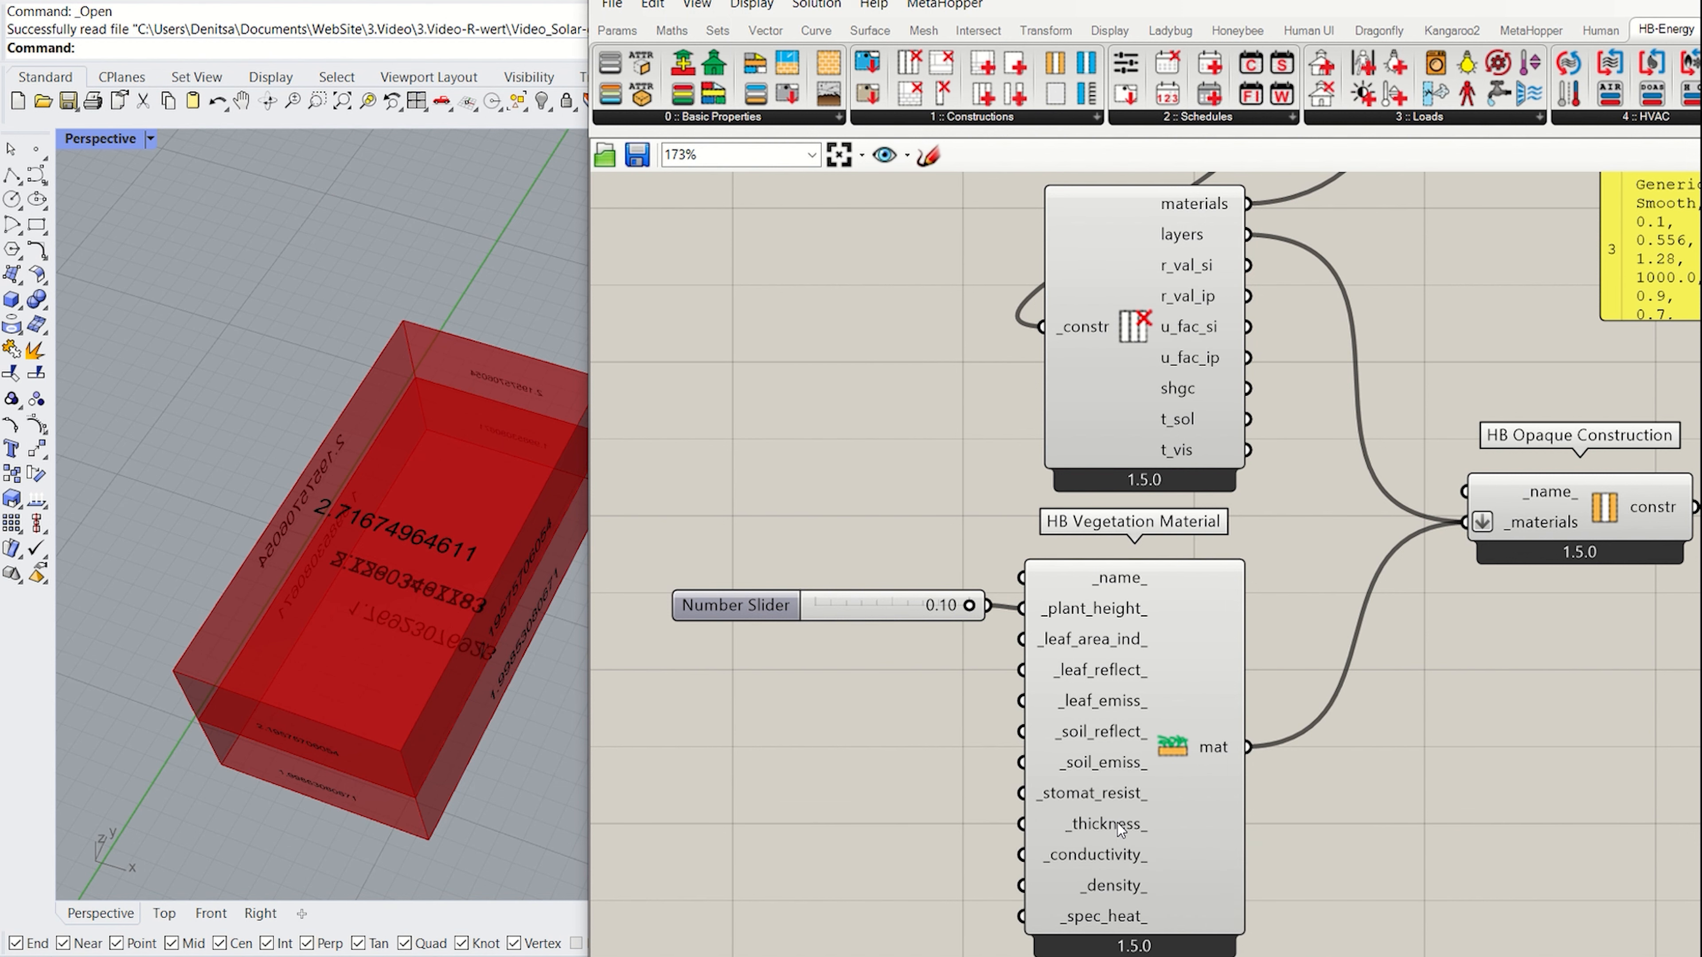
- Examine how the Generic Roof layers and vegetation material run through the construction set into the first HB Room from Solid
{"action": "right_click_drag", "start_coordinate": [1117, 823], "coordinate": [1052, 784]}
{"action": "left_click_drag", "start_coordinate": [978, 681], "coordinate": [987, 678]}
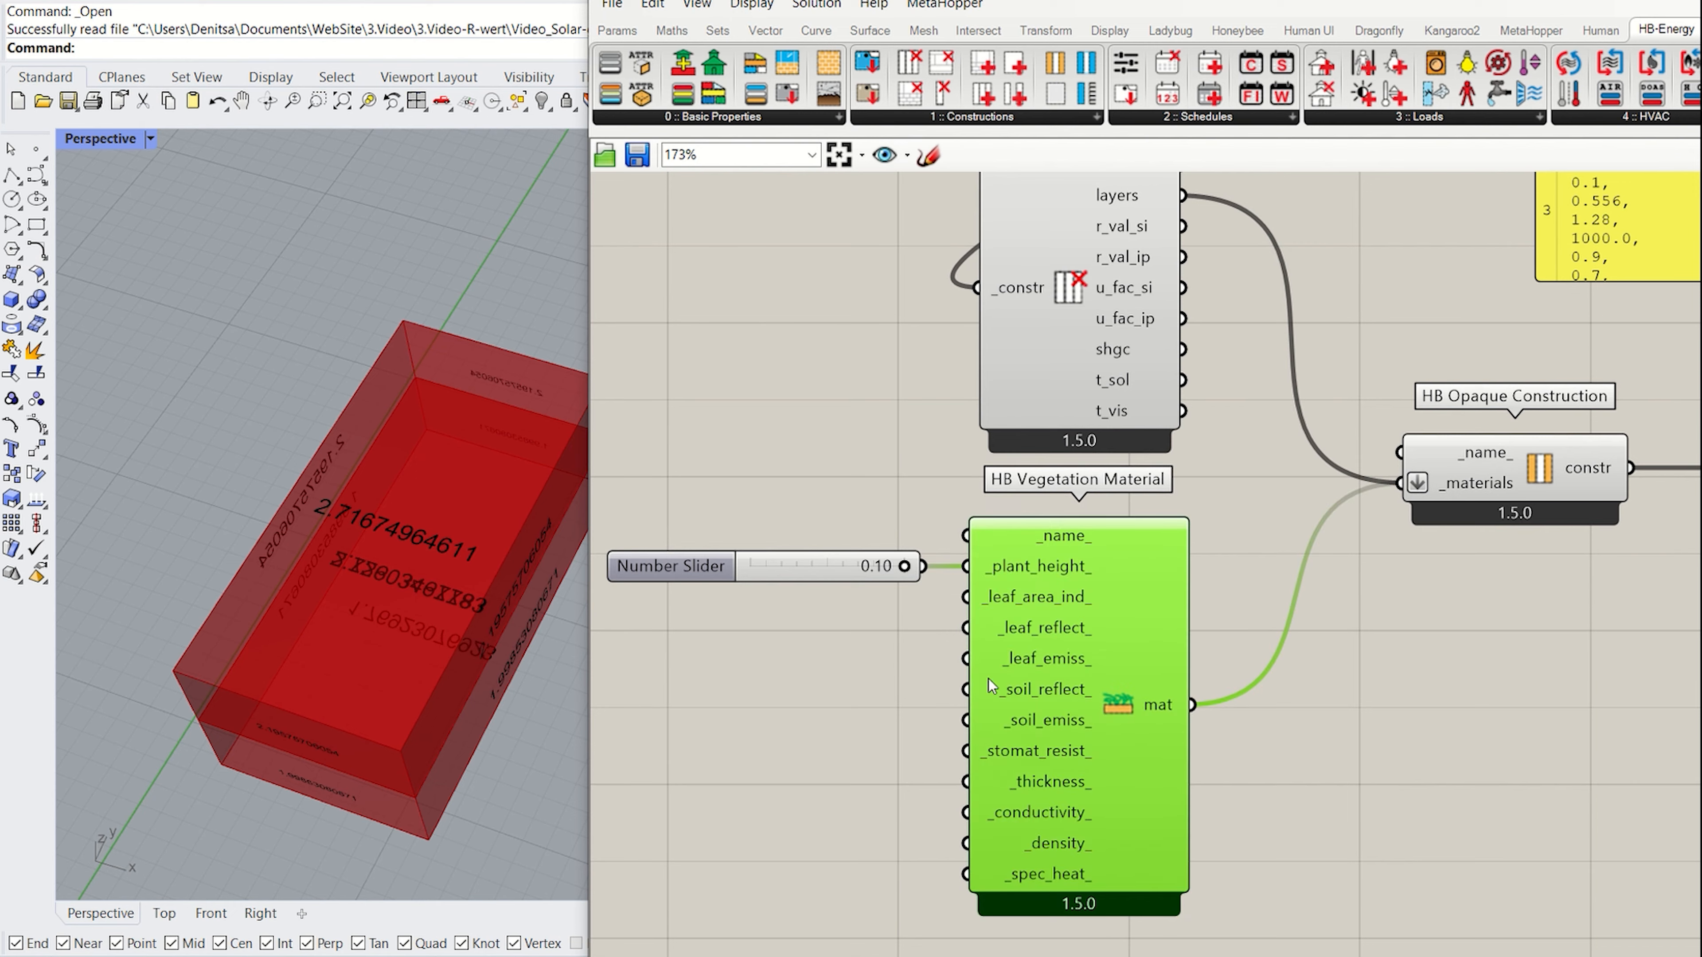
{"action": "scroll", "coordinate": [935, 638], "scroll_direction": "down", "scroll_amount": 5}
{"action": "scroll", "coordinate": [1170, 662], "scroll_direction": "up", "scroll_amount": 2}
{"action": "left_click", "coordinate": [997, 683]}
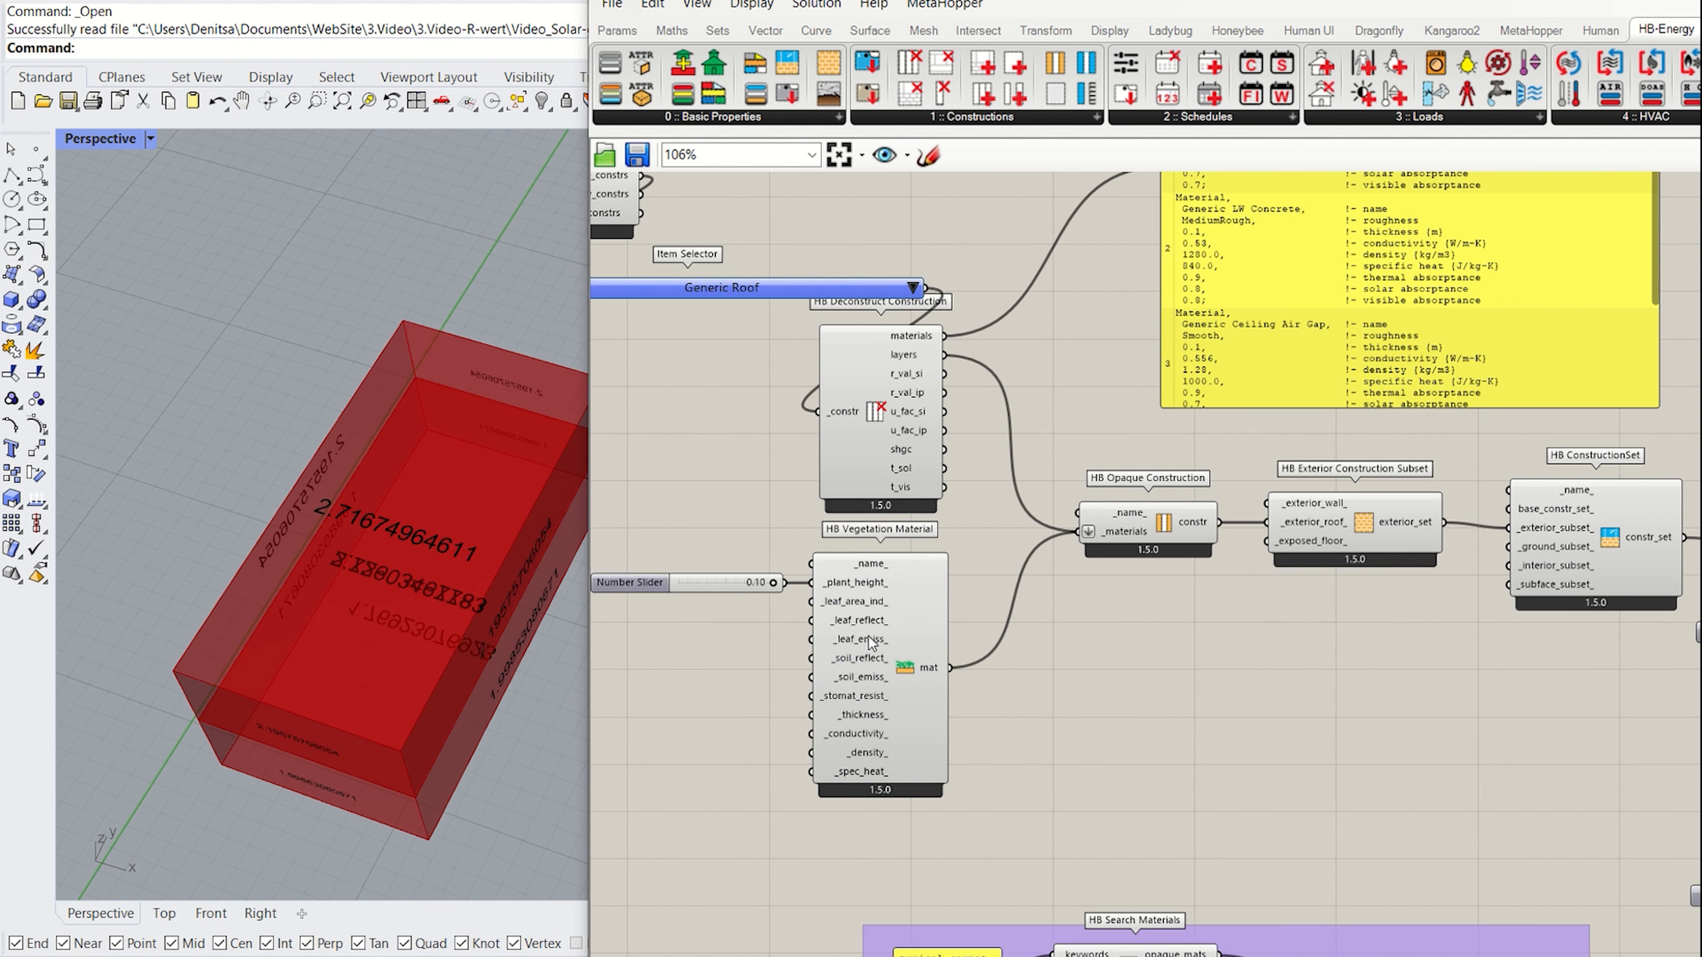
{"action": "scroll", "coordinate": [924, 685], "scroll_direction": "down", "scroll_amount": 5}
{"action": "scroll", "coordinate": [921, 680], "scroll_direction": "up", "scroll_amount": 2}
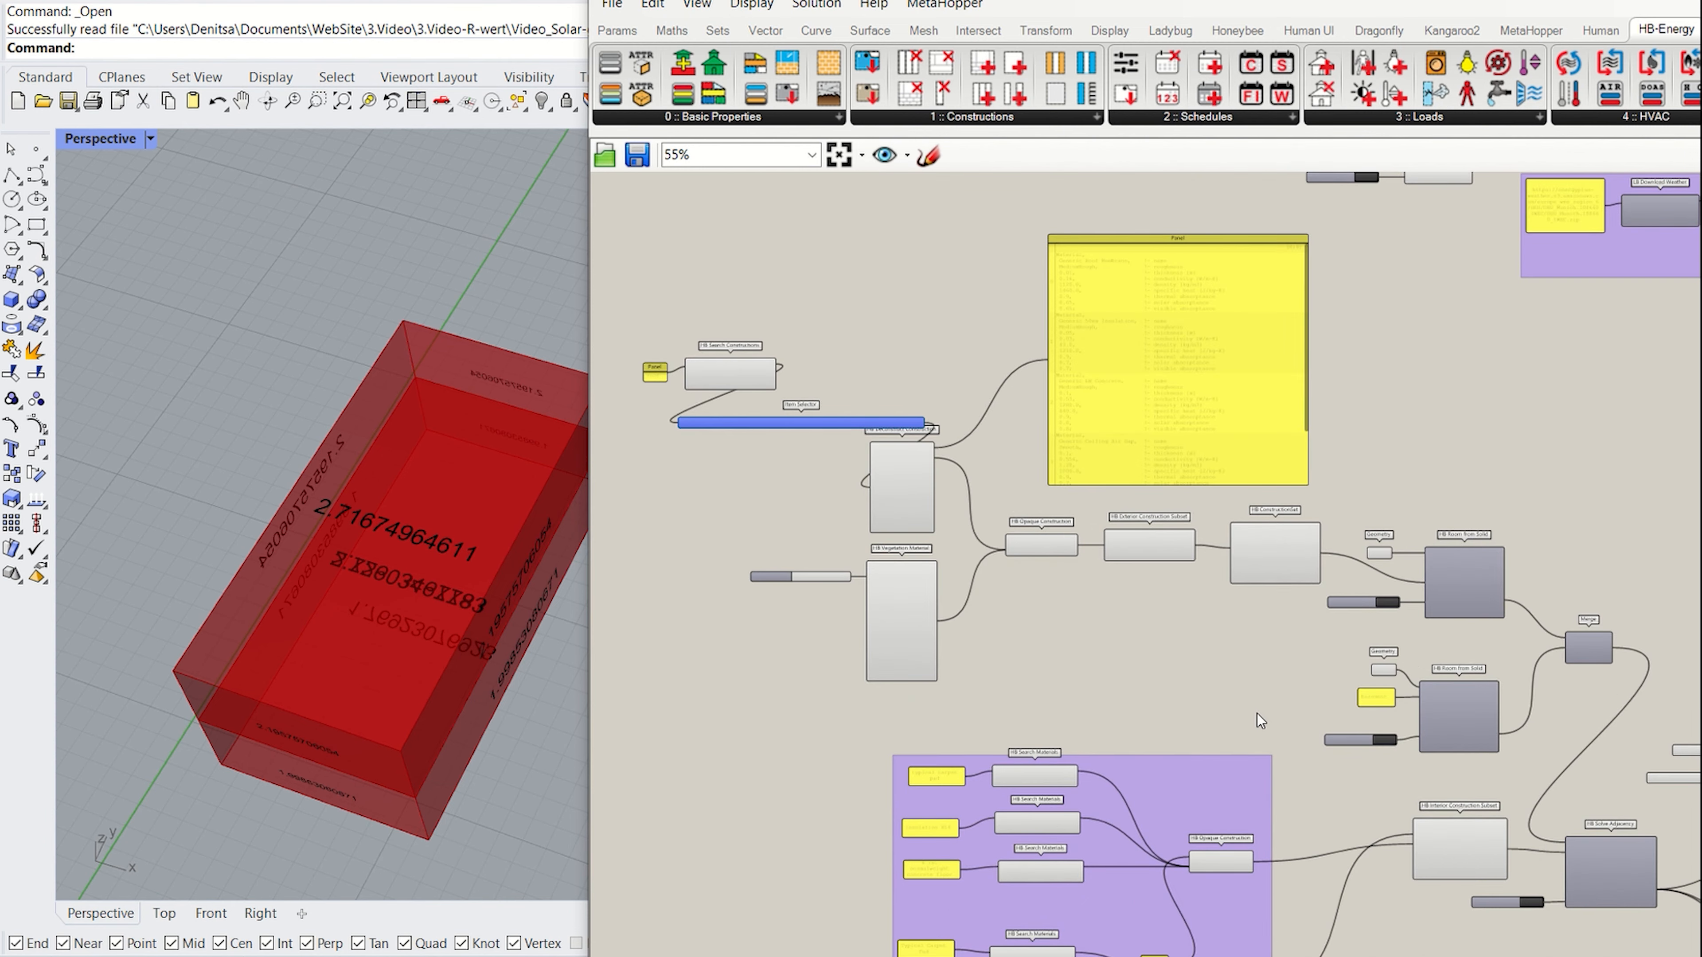
{"action": "left_click_drag", "start_coordinate": [1256, 713], "coordinate": [632, 287]}
{"action": "scroll", "coordinate": [847, 423], "scroll_direction": "up", "scroll_amount": 3}
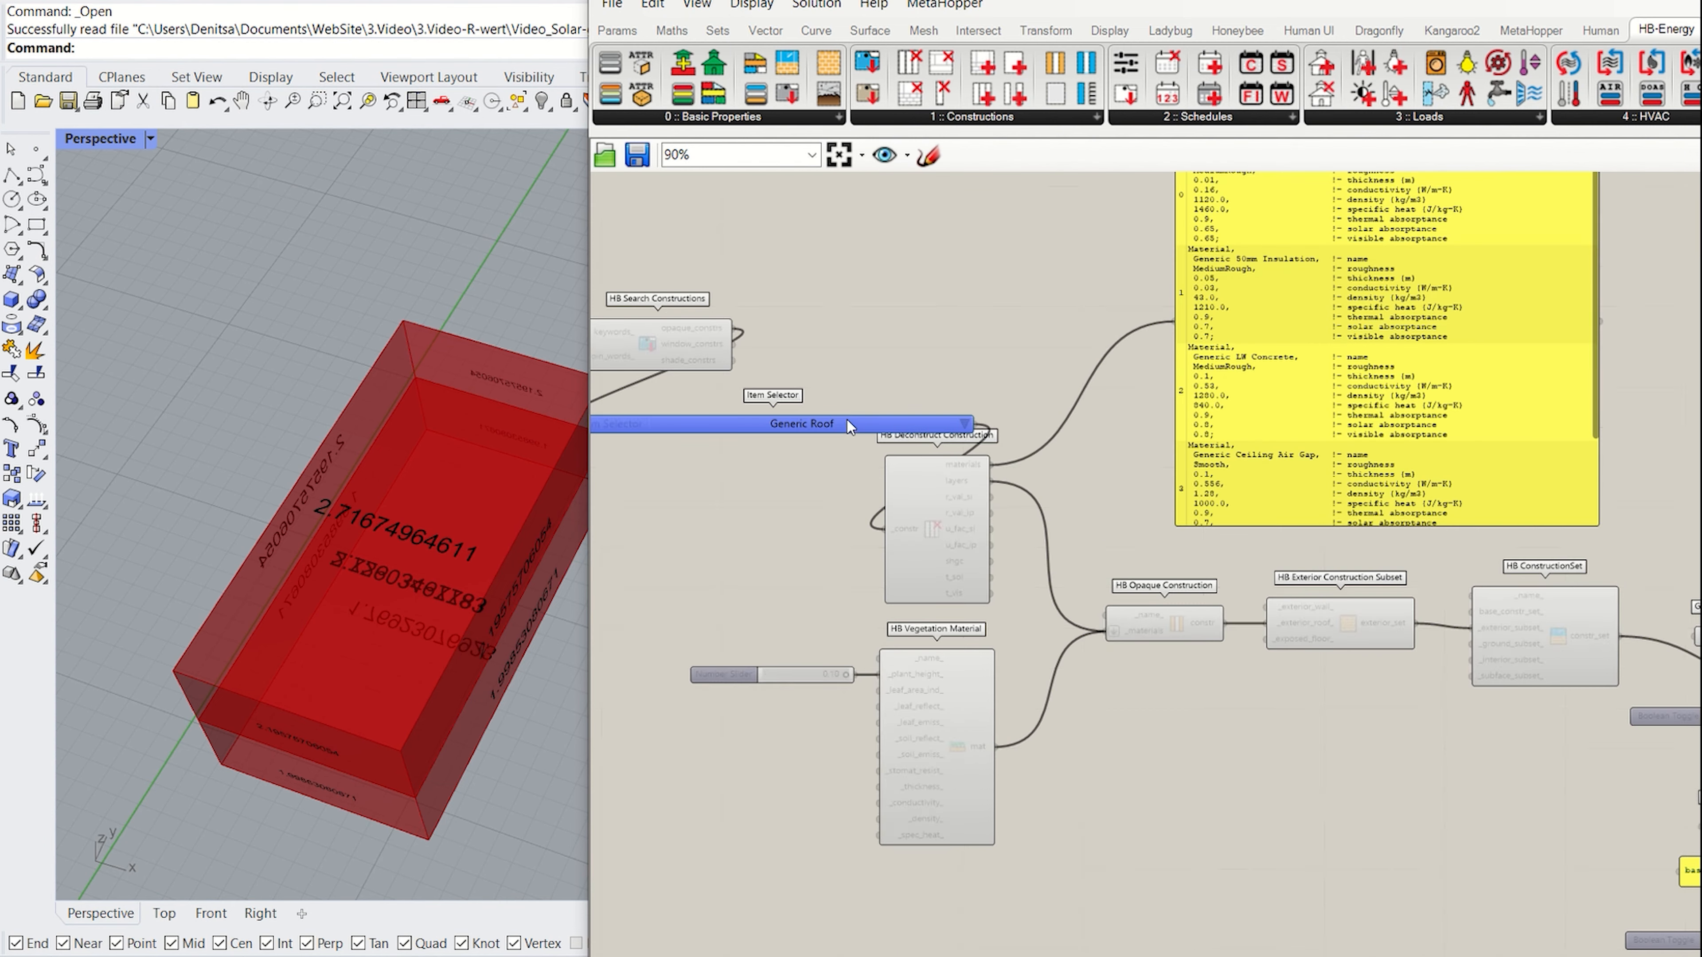
{"action": "right_click_drag", "start_coordinate": [1668, 688], "coordinate": [1259, 690]}
{"action": "scroll", "coordinate": [1272, 691], "scroll_direction": "up", "scroll_amount": 3}
{"action": "left_click", "coordinate": [1509, 660]}
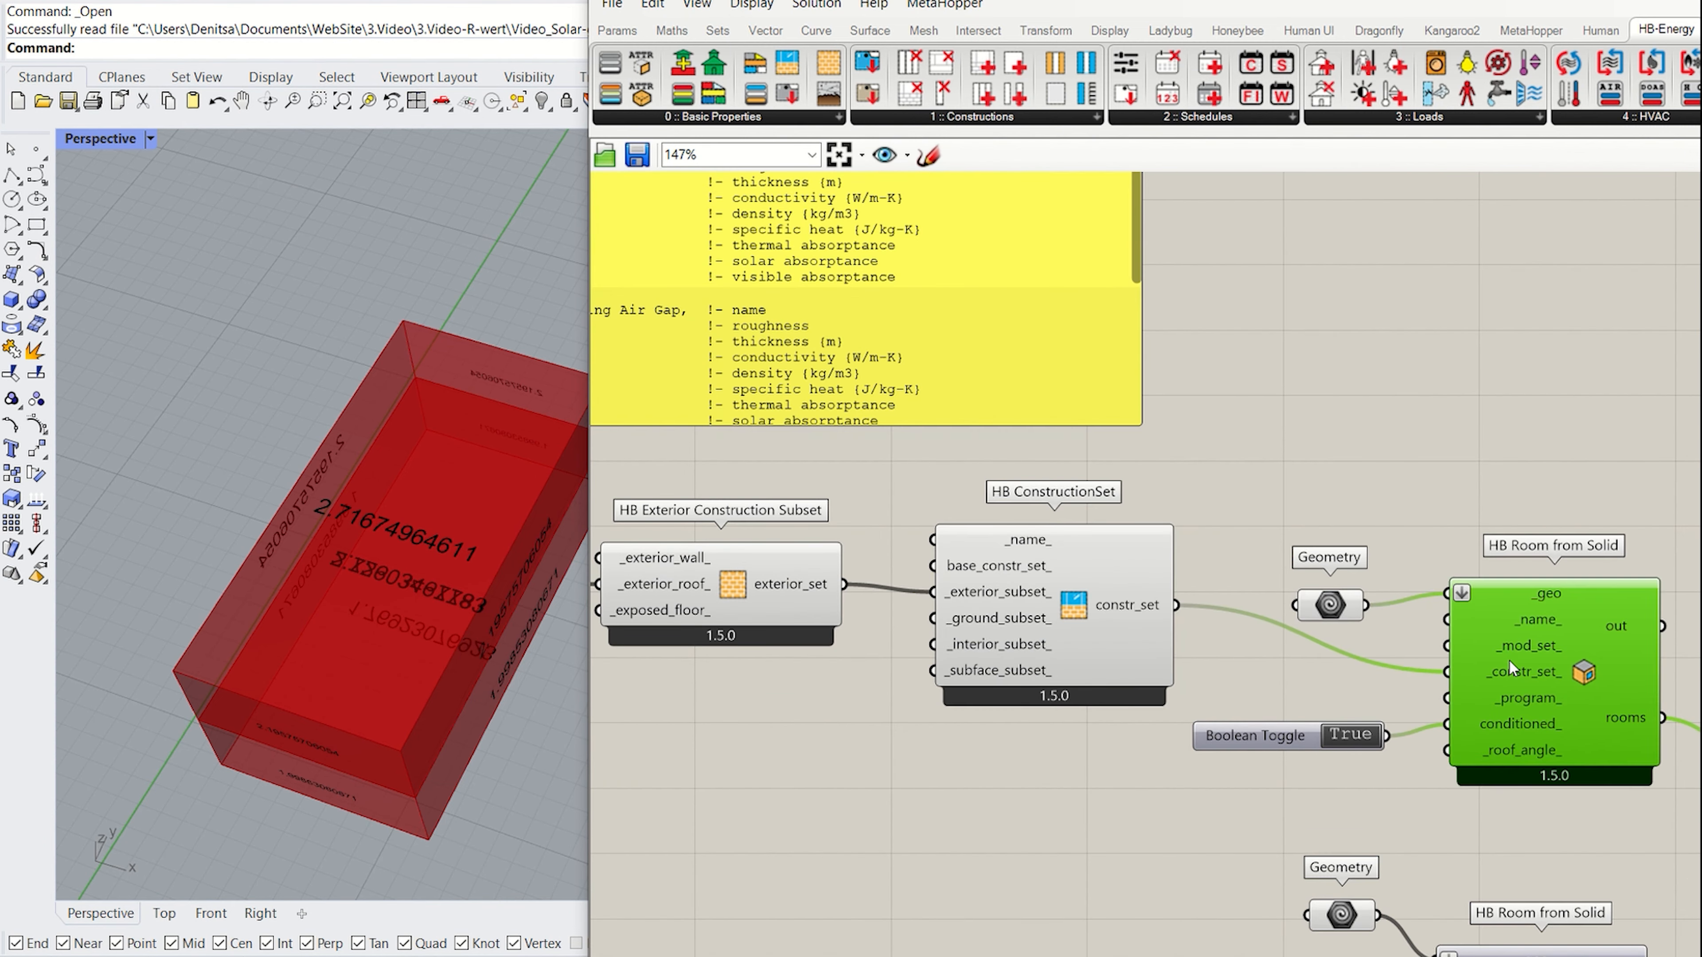
{"action": "left_click_drag", "start_coordinate": [1313, 608], "coordinate": [1326, 596]}
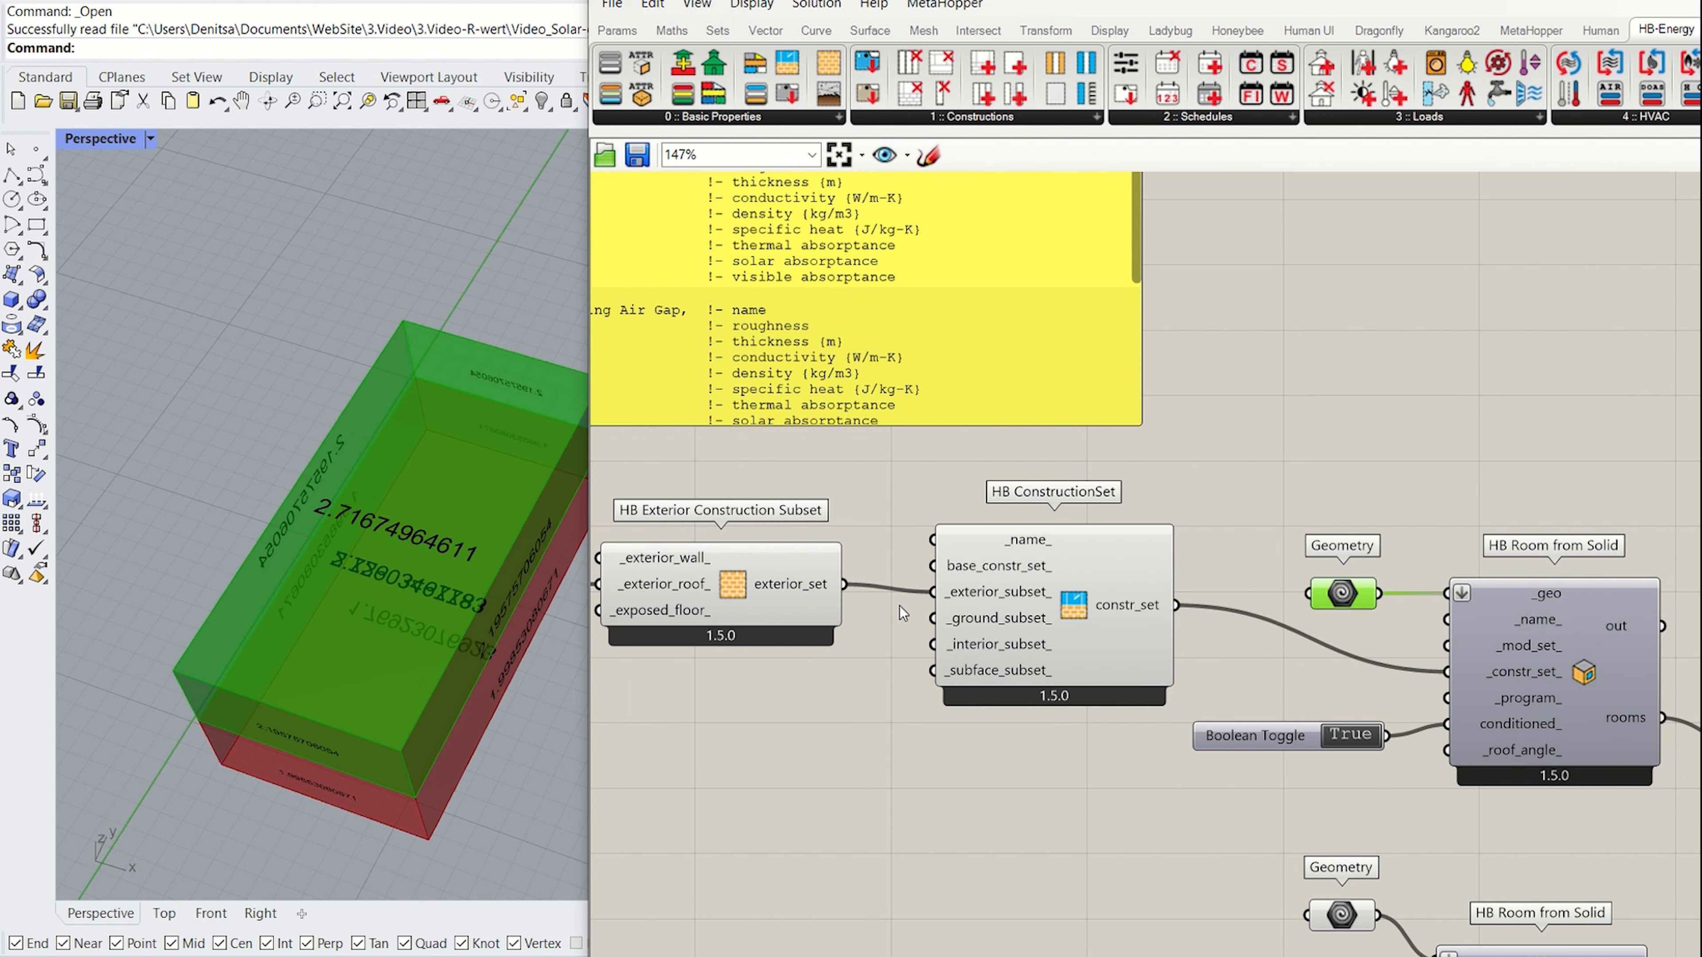
- Add an HB Model component and connect the adj_rooms output of HB Solve Adjacency to its rooms_ input
{"action": "scroll", "coordinate": [891, 642], "scroll_direction": "down", "scroll_amount": 5}
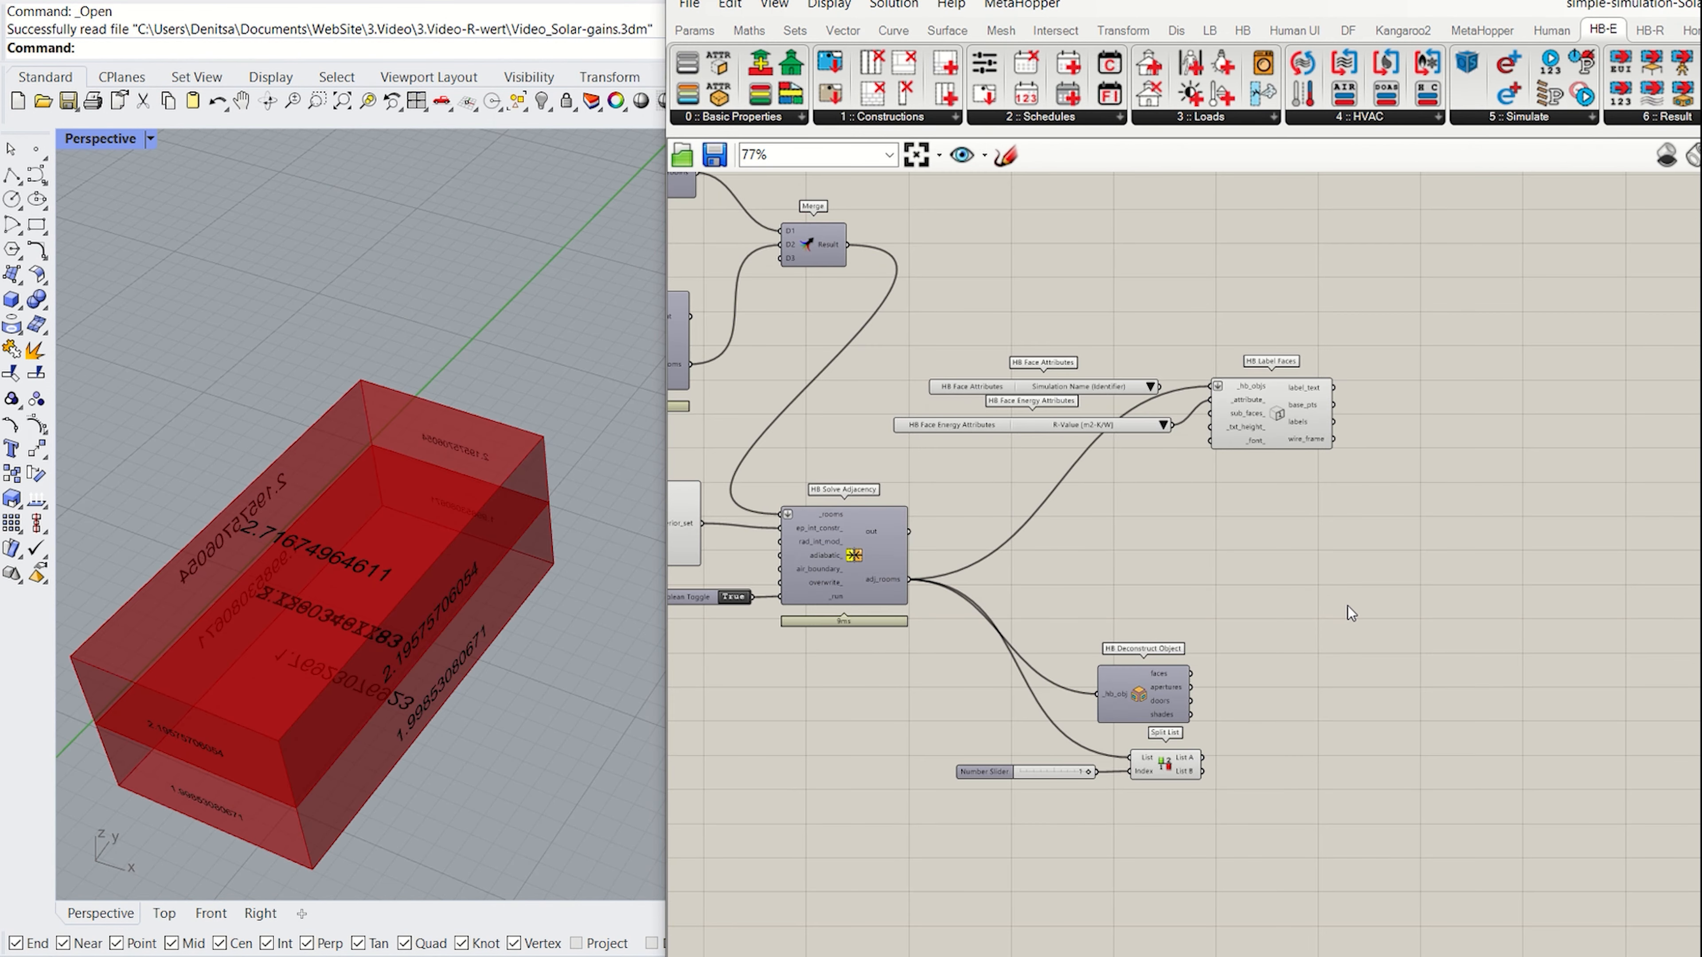
{"action": "right_click_drag", "start_coordinate": [1346, 605], "coordinate": [1107, 587]}
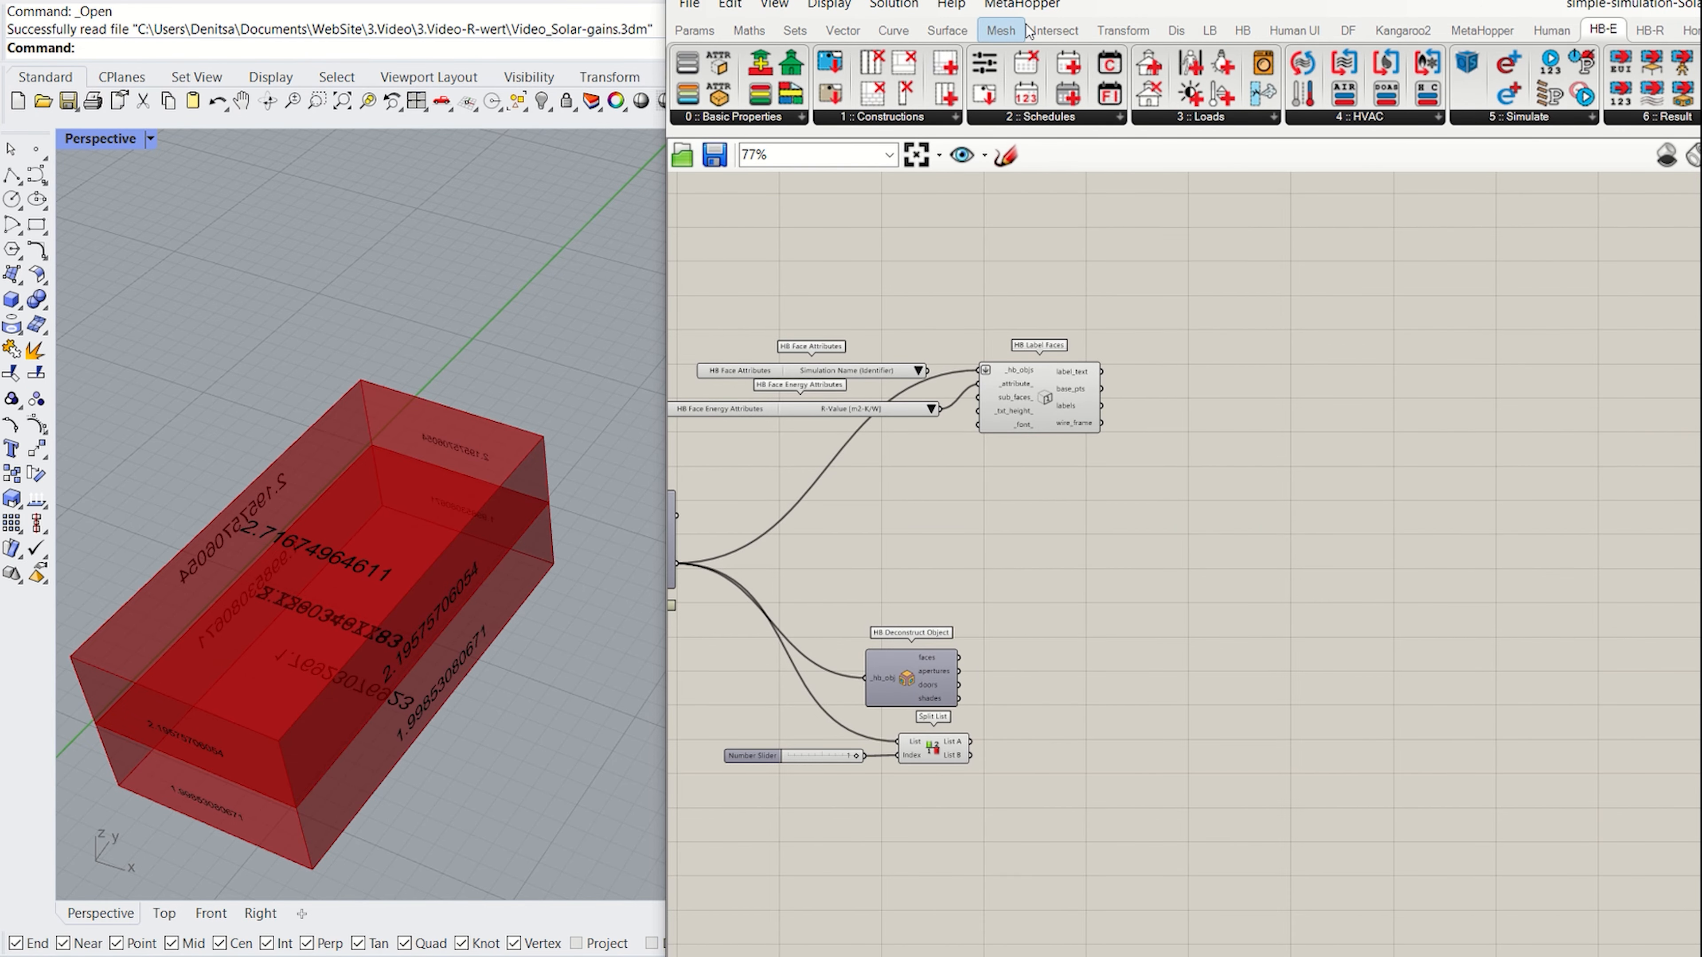
{"action": "left_click", "coordinate": [1242, 29]}
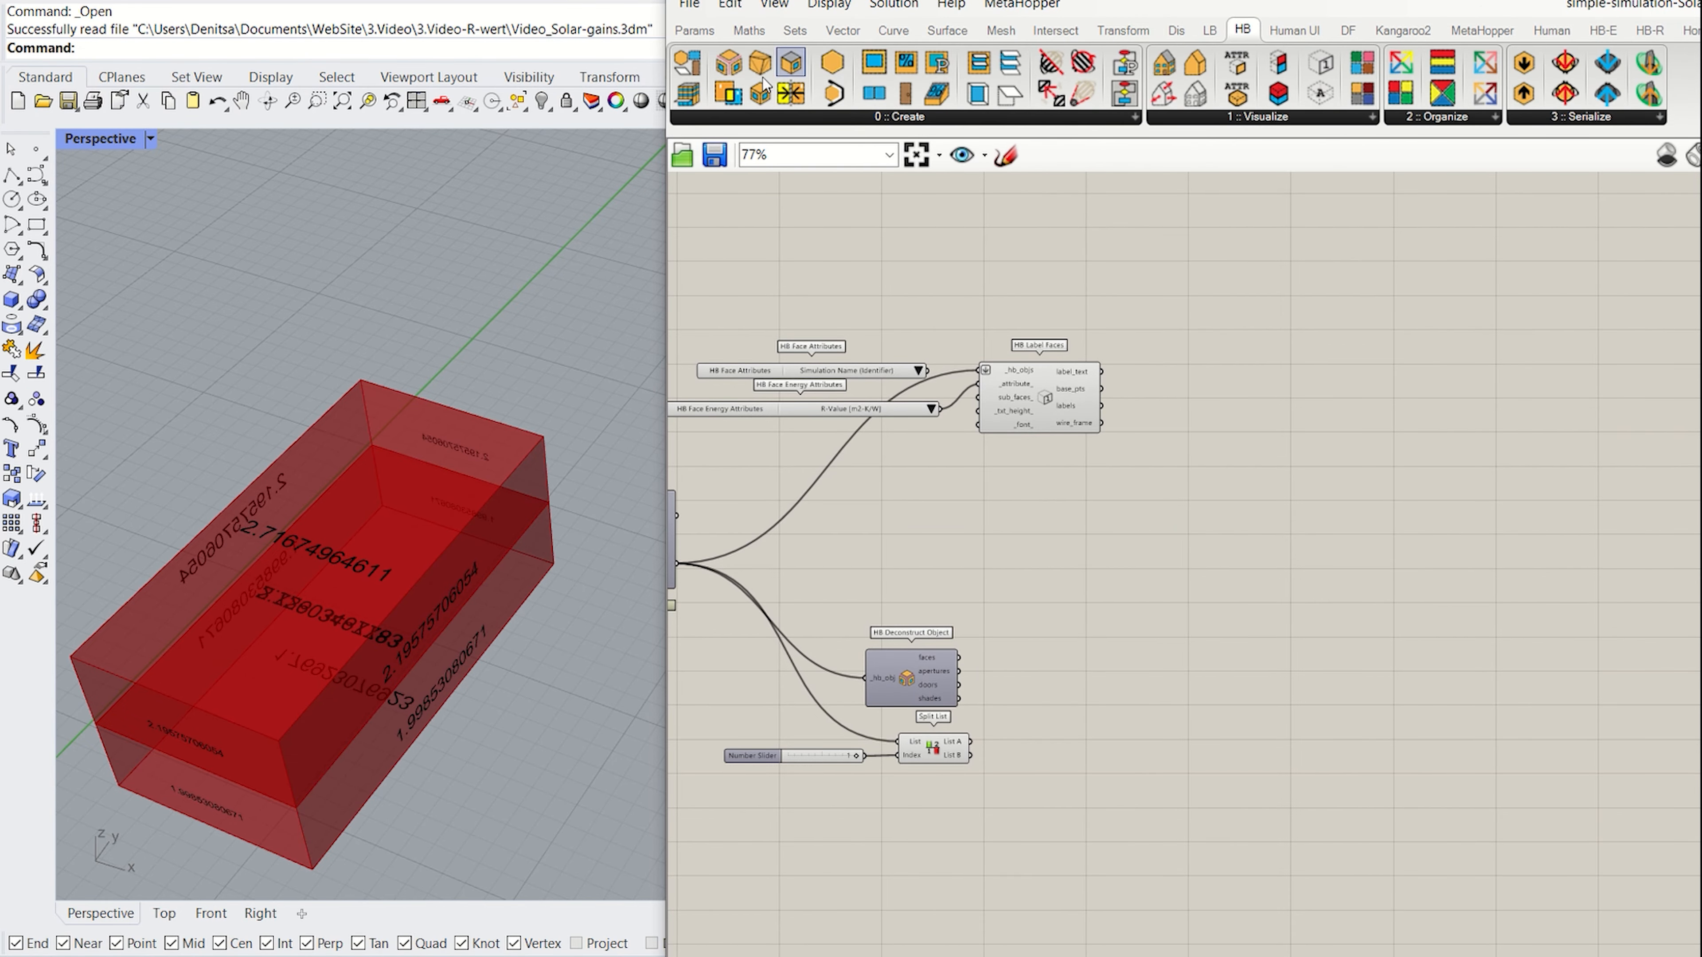
{"action": "left_click_drag", "start_coordinate": [687, 92], "coordinate": [1246, 570]}
{"action": "scroll", "coordinate": [1246, 603], "scroll_direction": "up", "scroll_amount": 3}
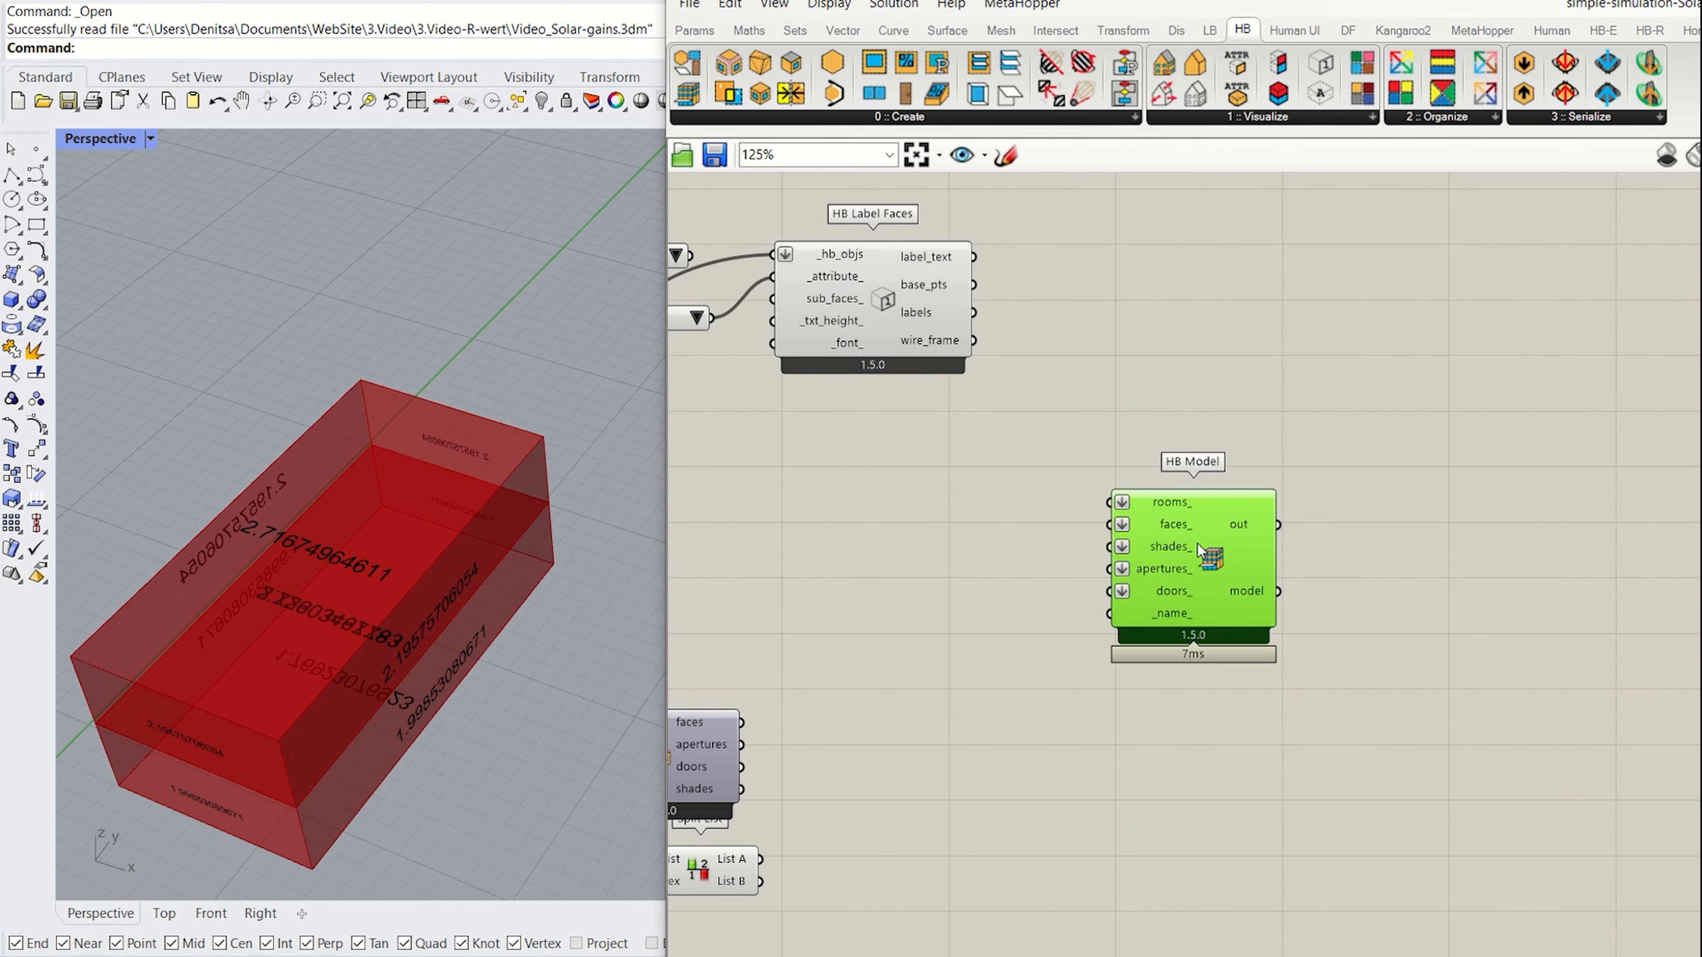
{"action": "scroll", "coordinate": [1197, 543], "scroll_direction": "down", "scroll_amount": 4}
{"action": "scroll", "coordinate": [869, 555], "scroll_direction": "up", "scroll_amount": 2}
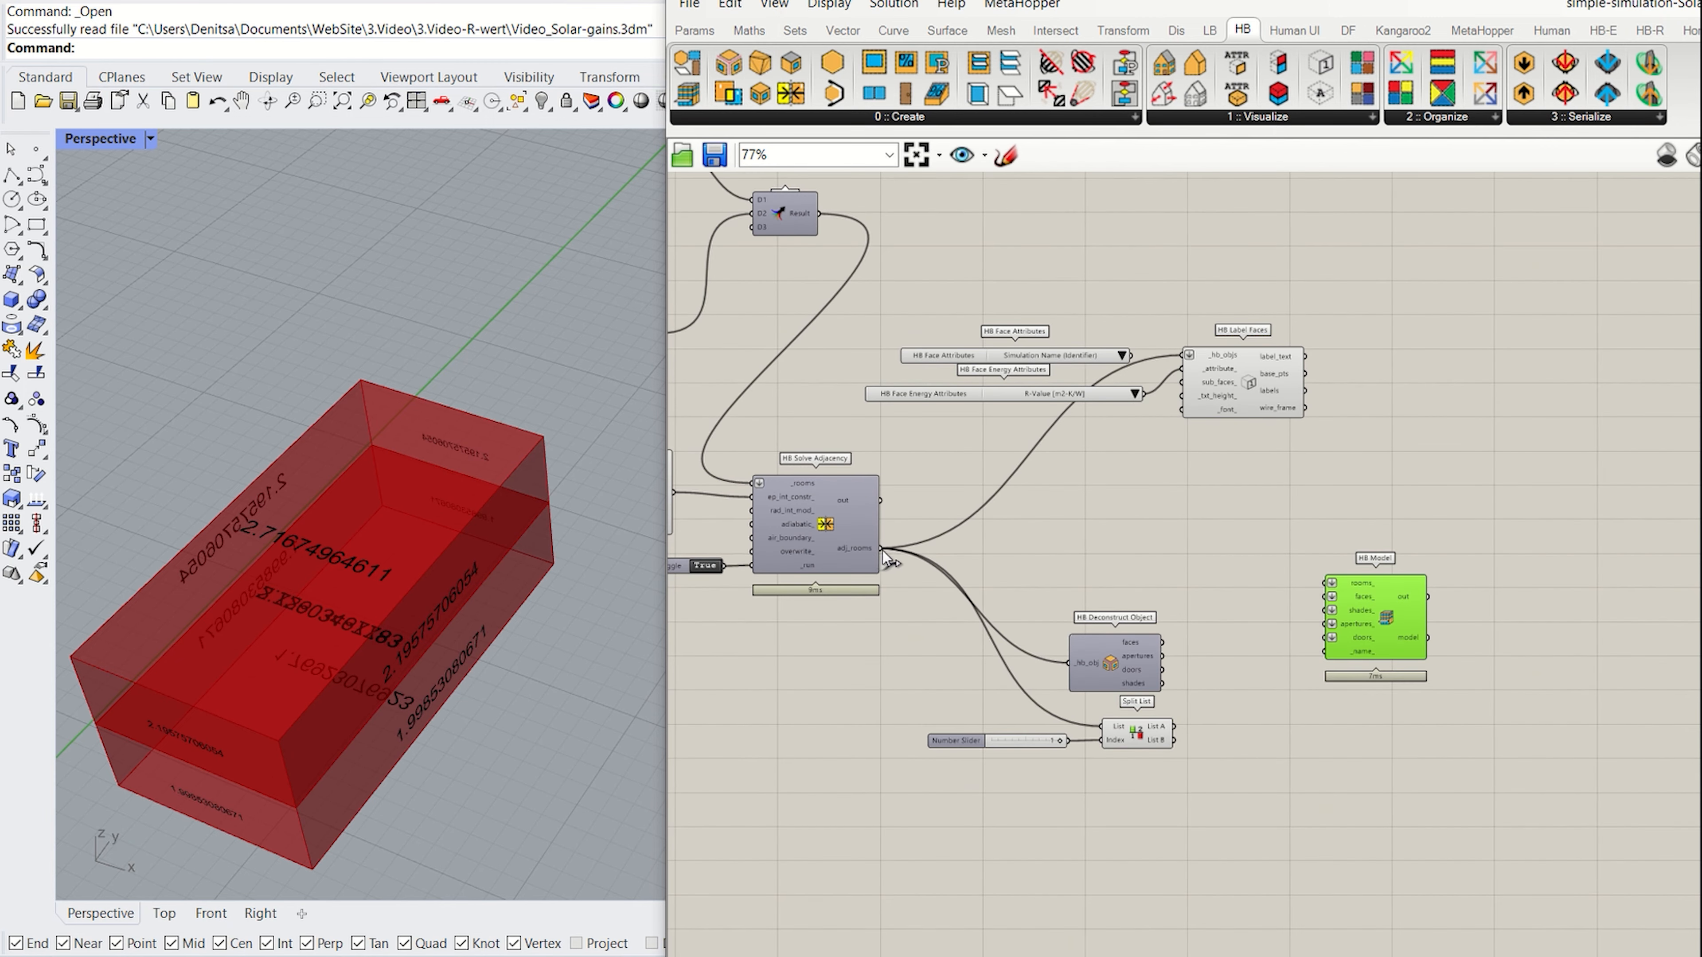
{"action": "left_click_drag", "start_coordinate": [880, 548], "coordinate": [1327, 582]}
{"action": "scroll", "coordinate": [1335, 645], "scroll_direction": "up", "scroll_amount": 3}
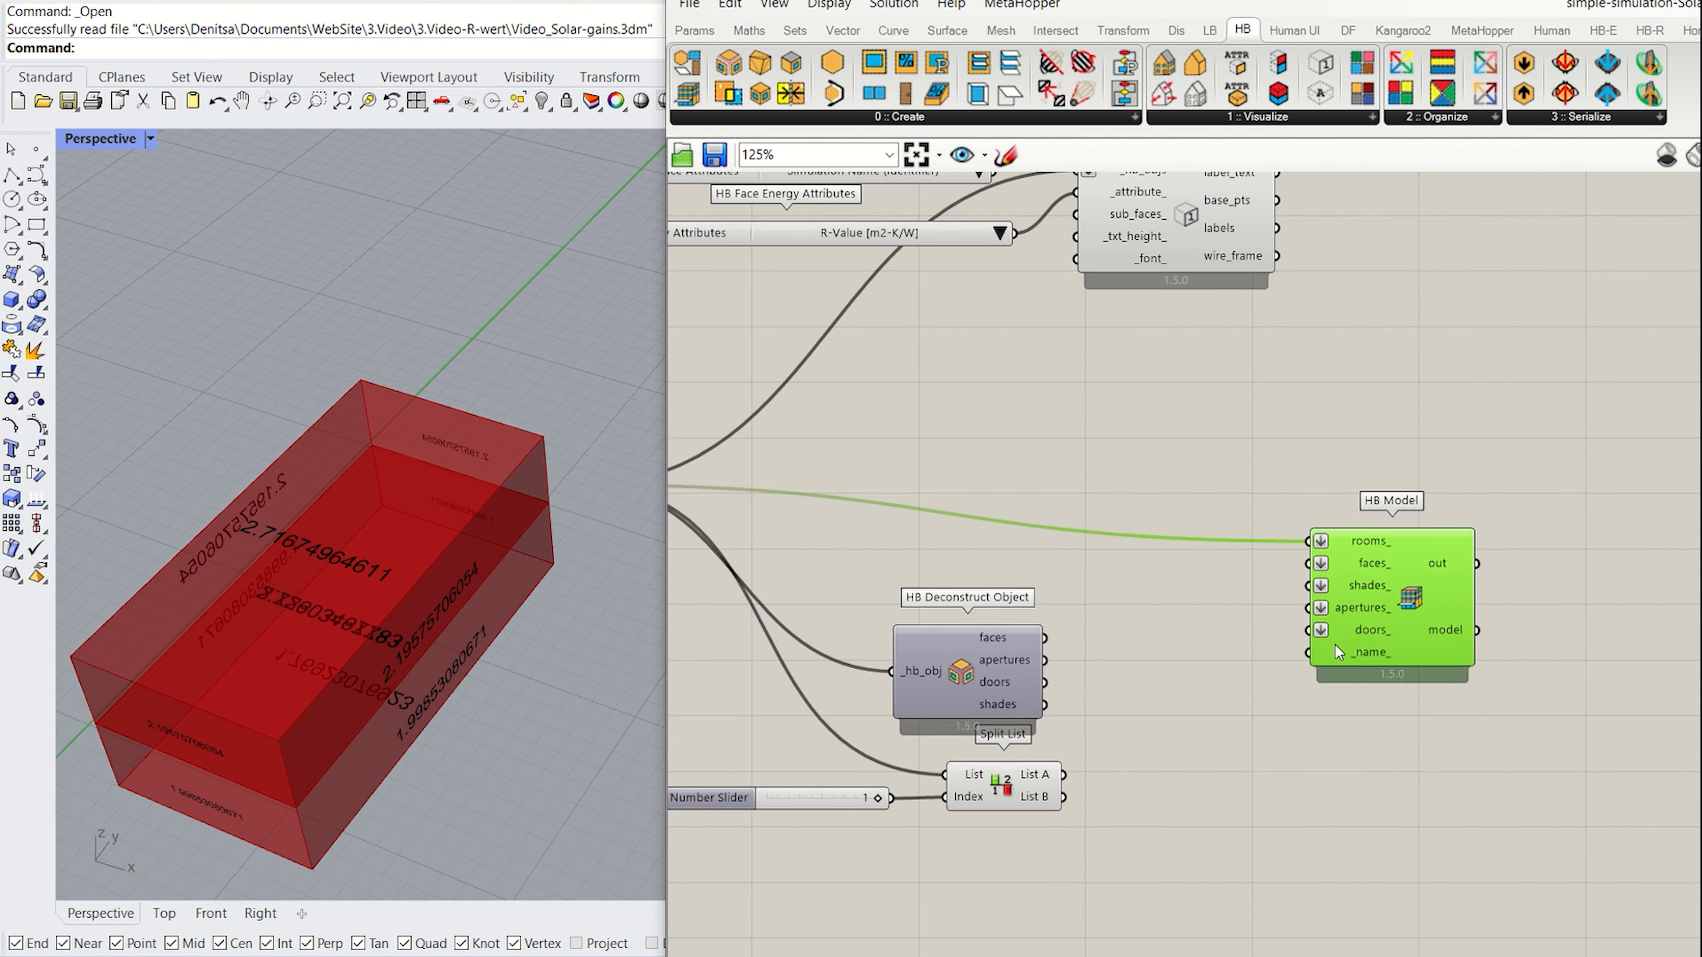
- Check the faces output of HB Deconstruct Object and move that component, Split List and its number slider down, clear of the model wire
{"action": "right_click_drag", "start_coordinate": [1172, 659], "coordinate": [1299, 618]}
{"action": "scroll", "coordinate": [1139, 624], "scroll_direction": "up", "scroll_amount": 2}
{"action": "left_click", "coordinate": [1139, 623]}
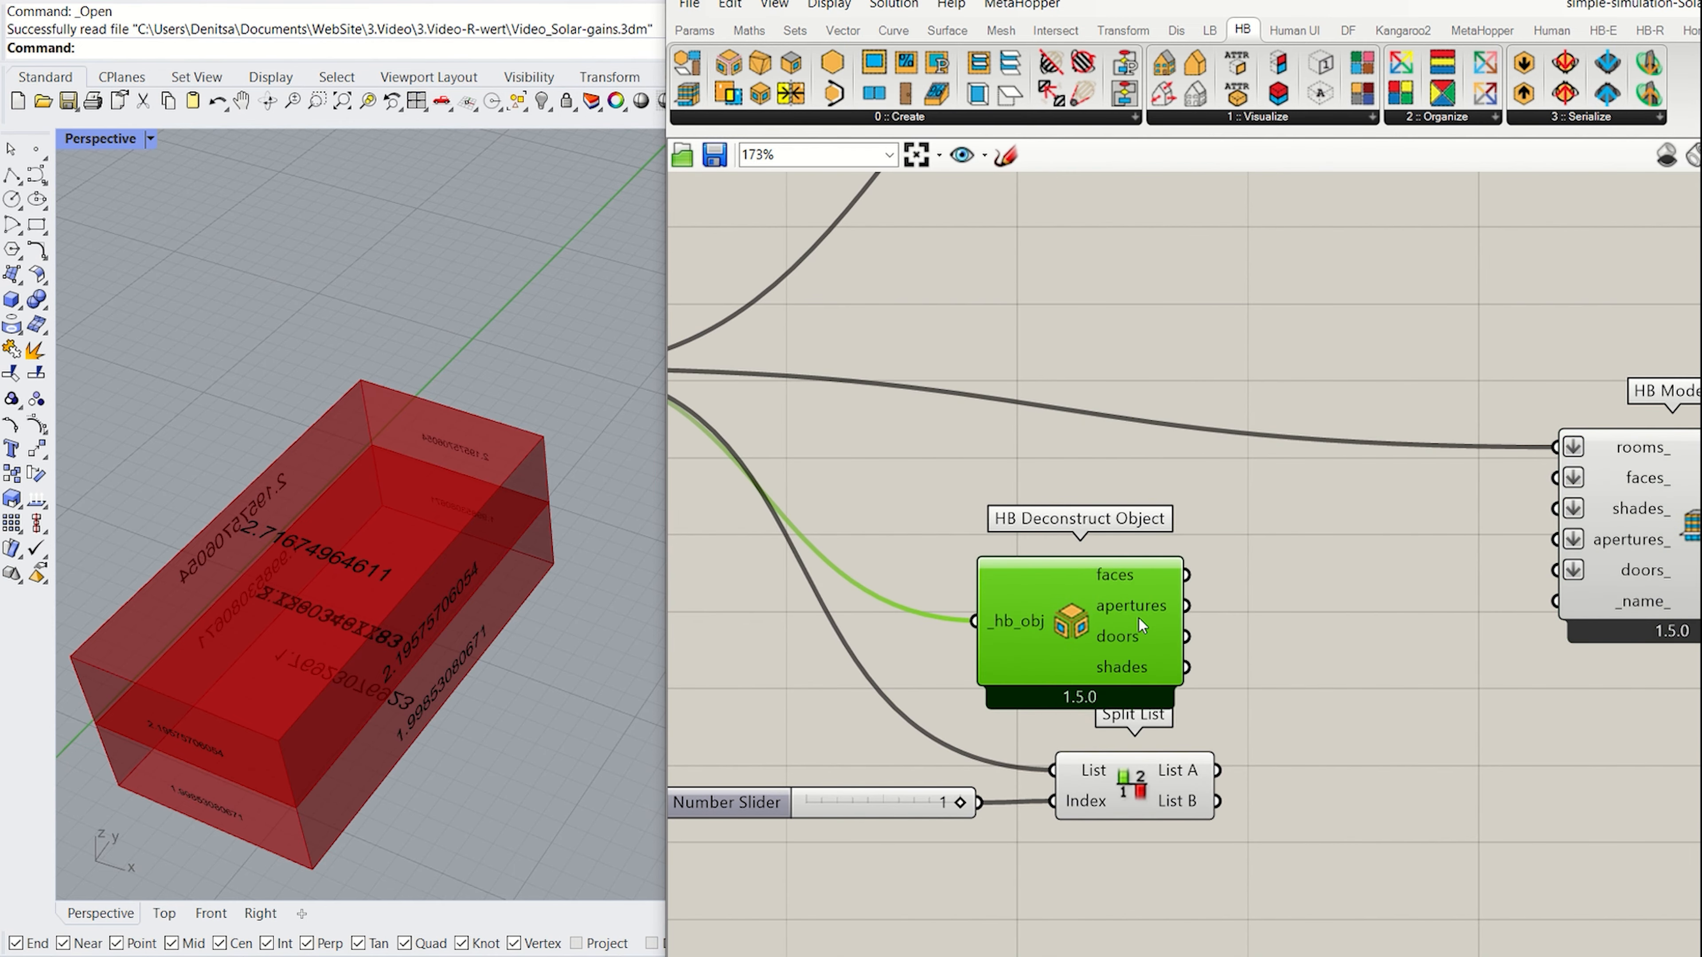
{"action": "scroll", "coordinate": [1154, 583], "scroll_direction": "down", "scroll_amount": 1}
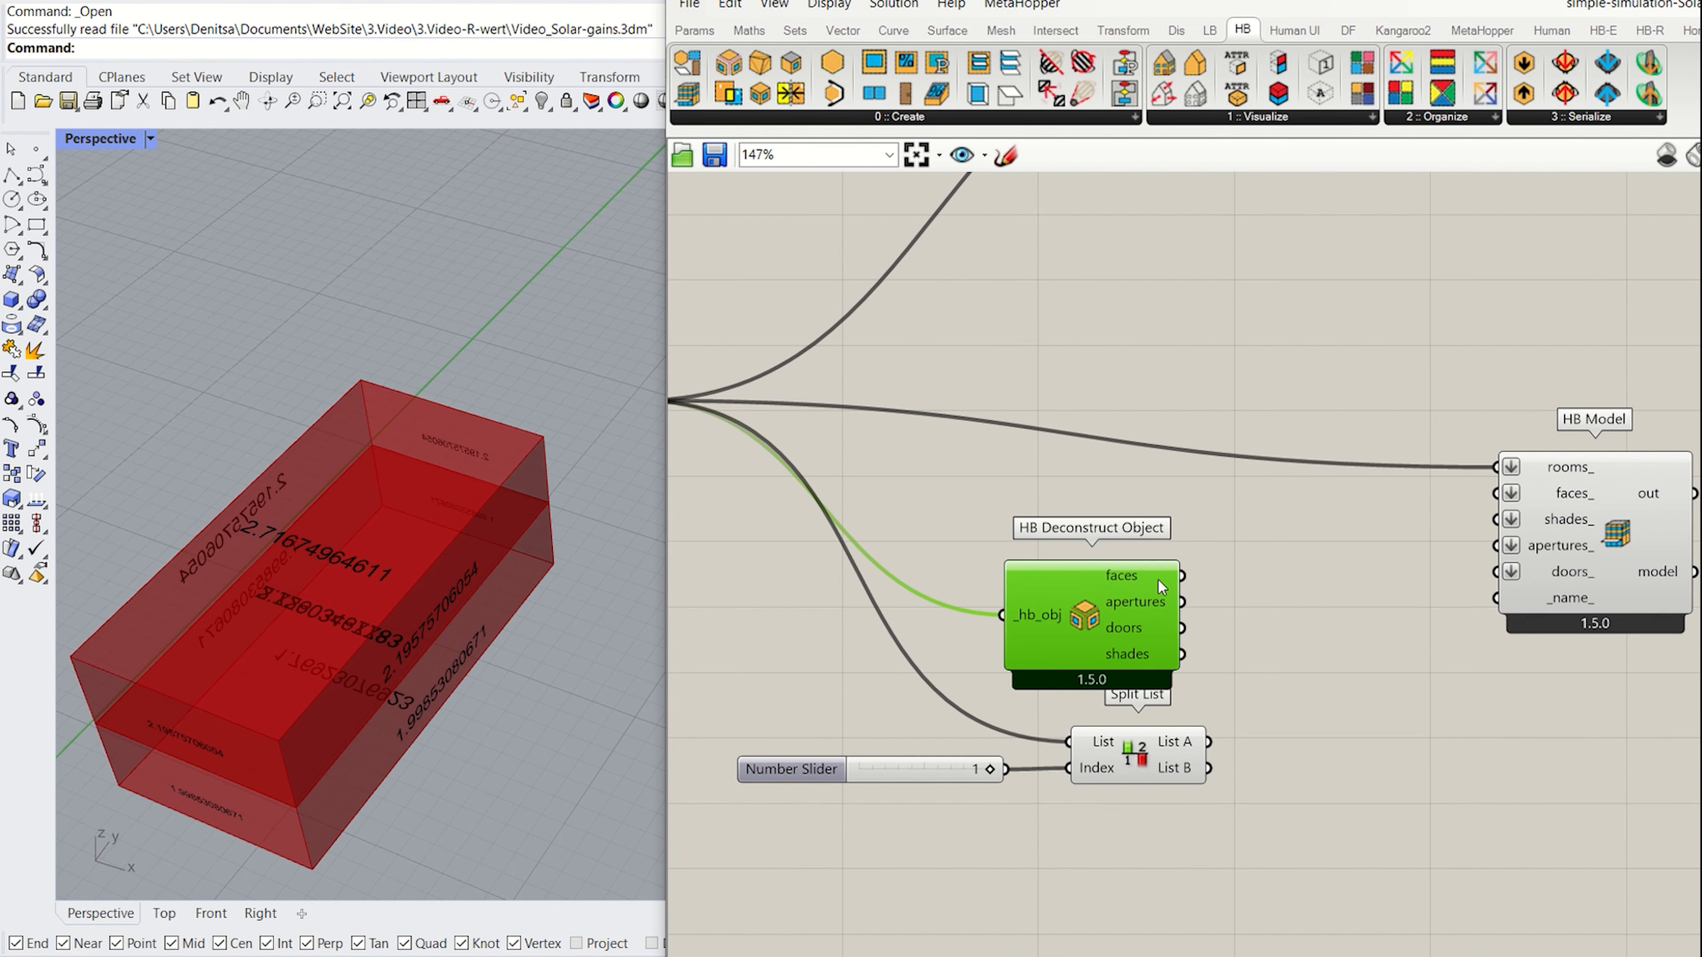
{"action": "mouse_move", "coordinate": [1131, 583]}
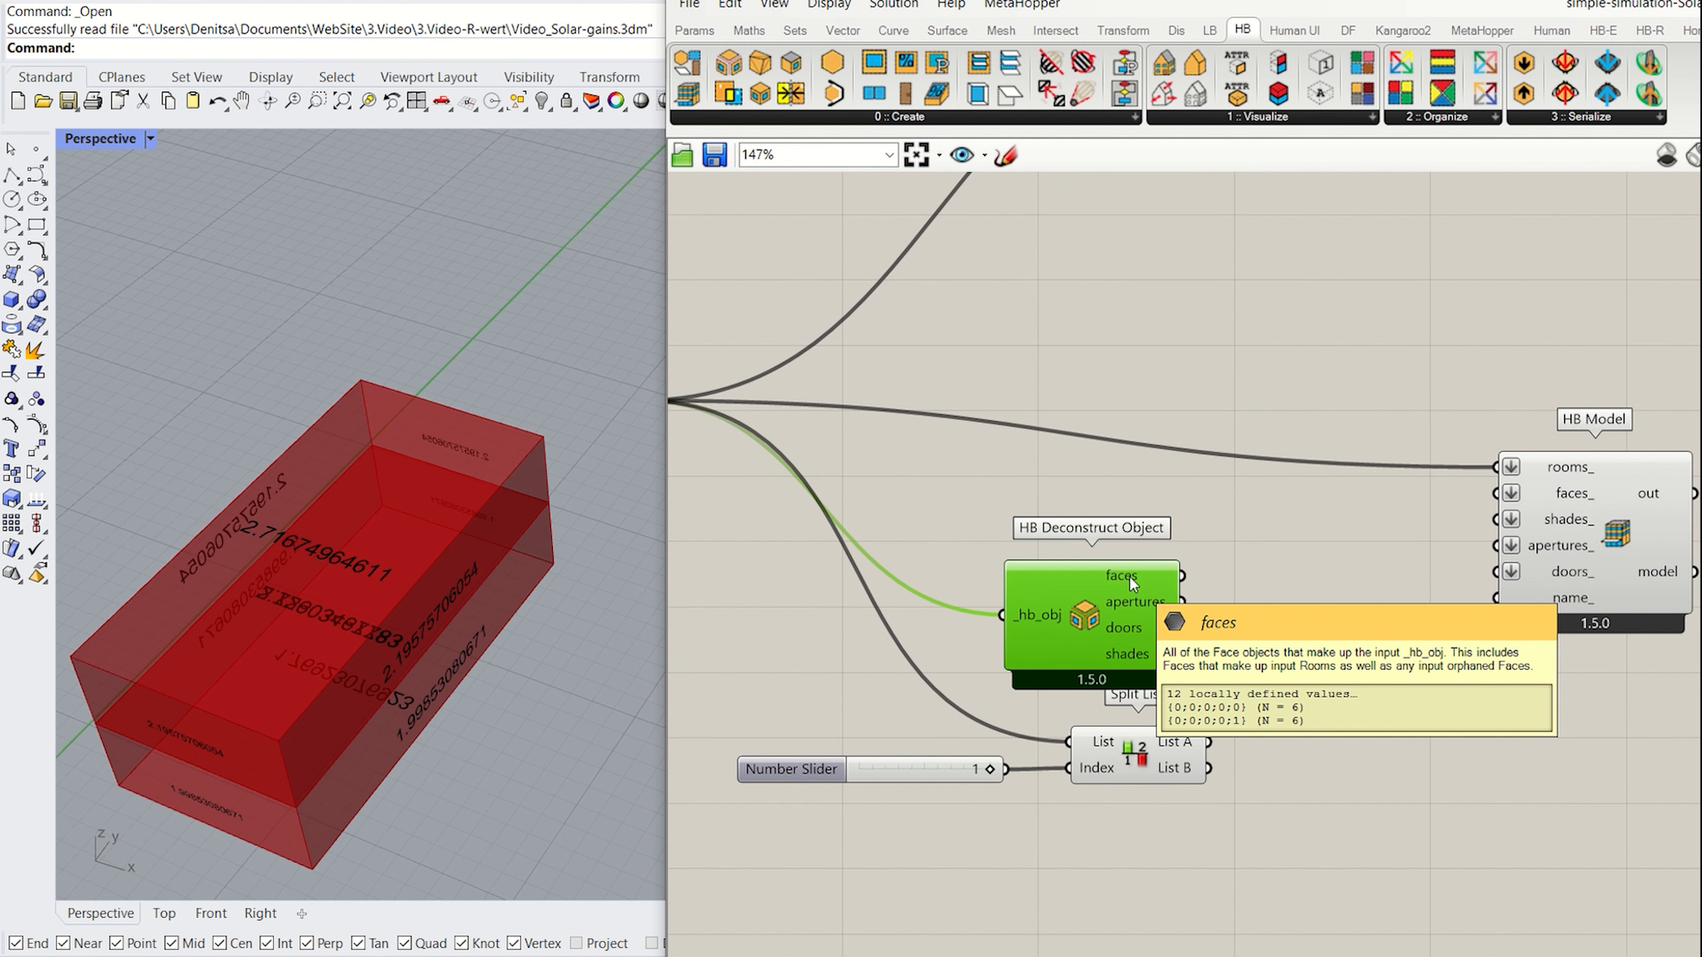
{"action": "left_click_drag", "start_coordinate": [1240, 816], "coordinate": [942, 641]}
{"action": "left_click_drag", "start_coordinate": [1069, 651], "coordinate": [1009, 785]}
{"action": "left_click", "coordinate": [1261, 779]}
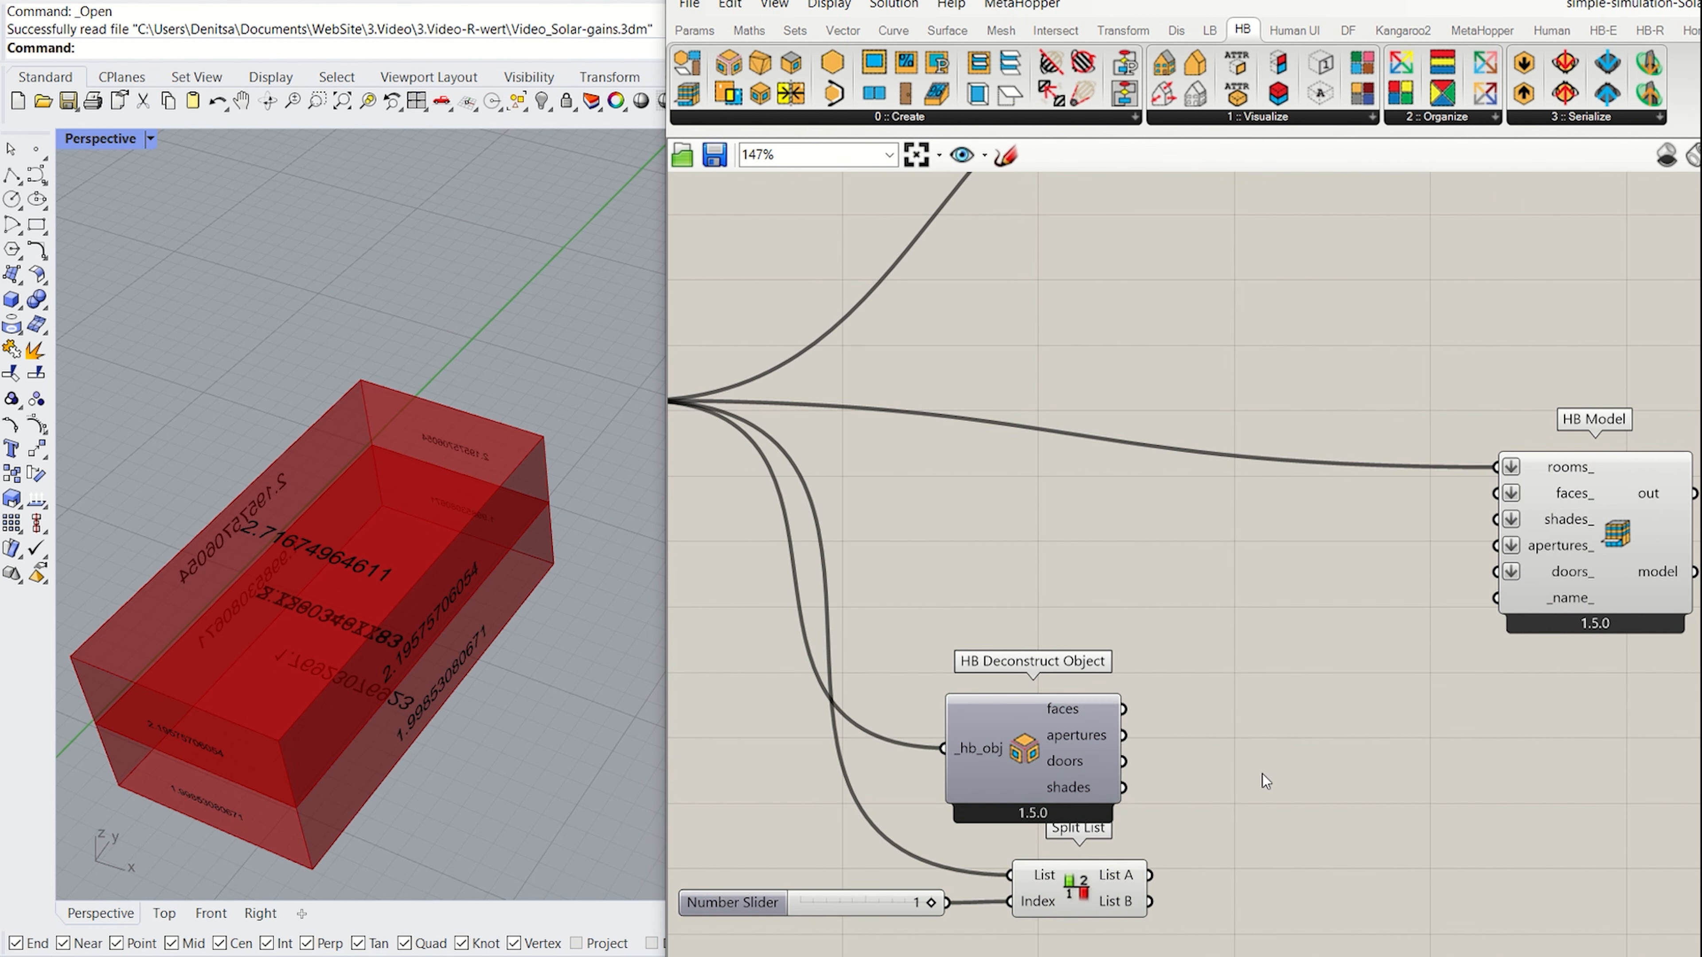
- Shift HB Model aside, add an HB Model to OSM component and connect the model output to its _model input
{"action": "right_click_drag", "start_coordinate": [1407, 700], "coordinate": [1111, 697]}
{"action": "scroll", "coordinate": [1219, 620], "scroll_direction": "down", "scroll_amount": 2}
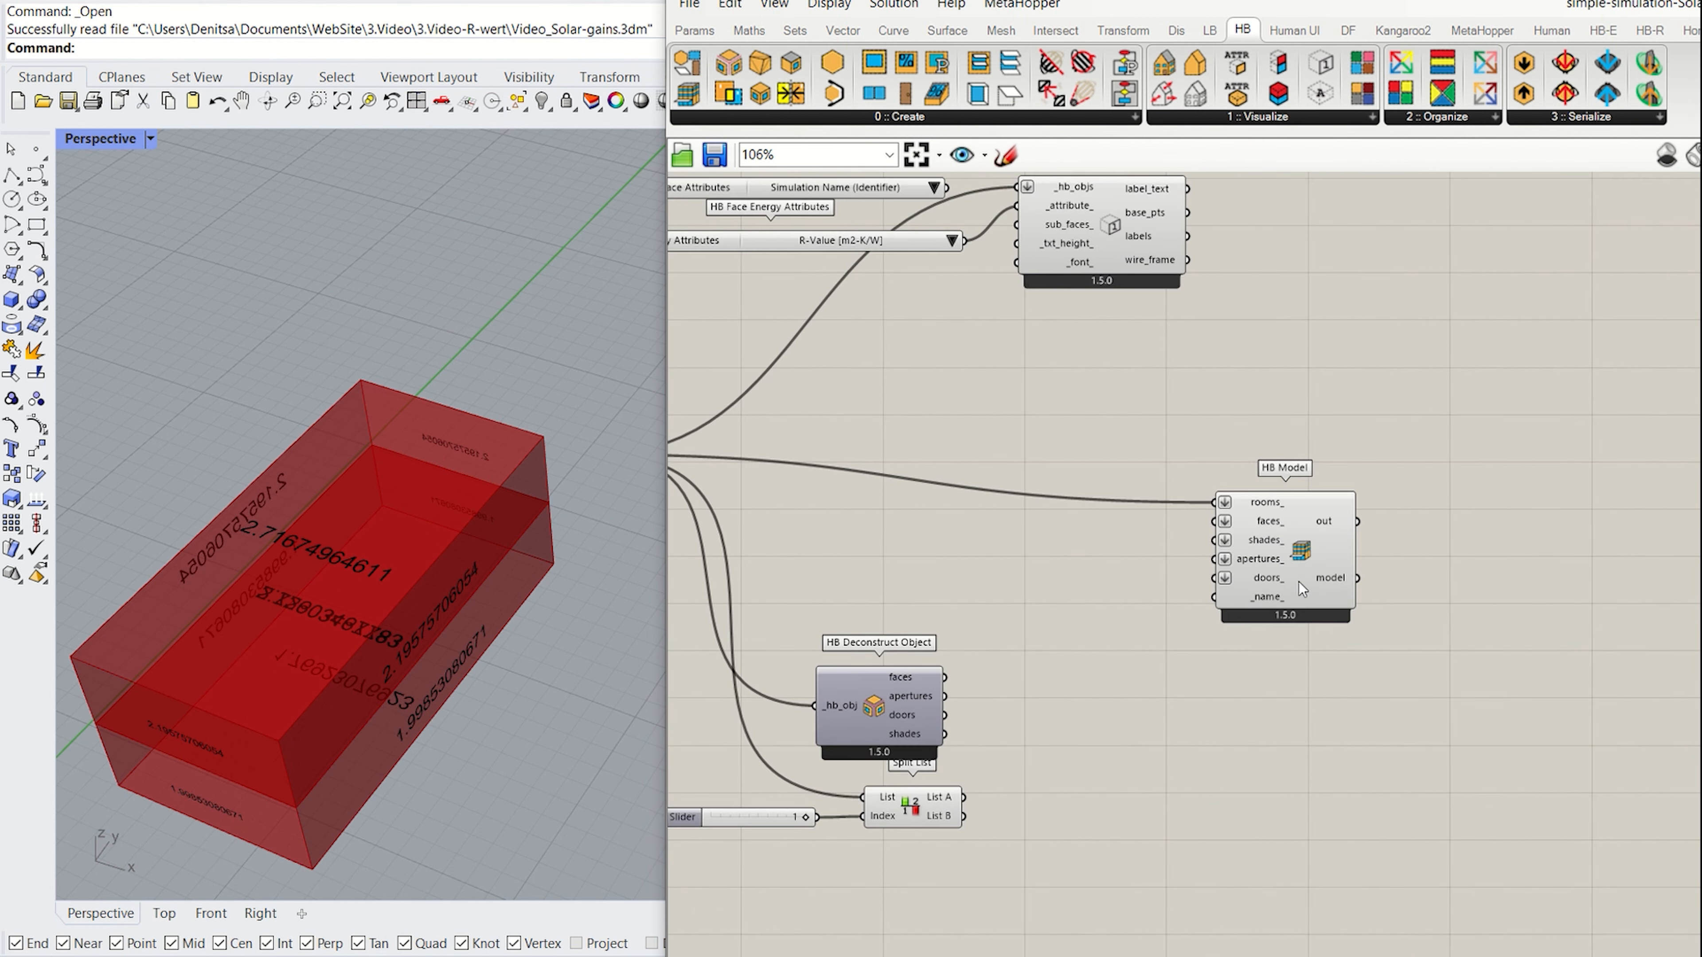
{"action": "left_click_drag", "start_coordinate": [1299, 581], "coordinate": [1395, 538]}
{"action": "right_click_drag", "start_coordinate": [1503, 520], "coordinate": [1108, 517]}
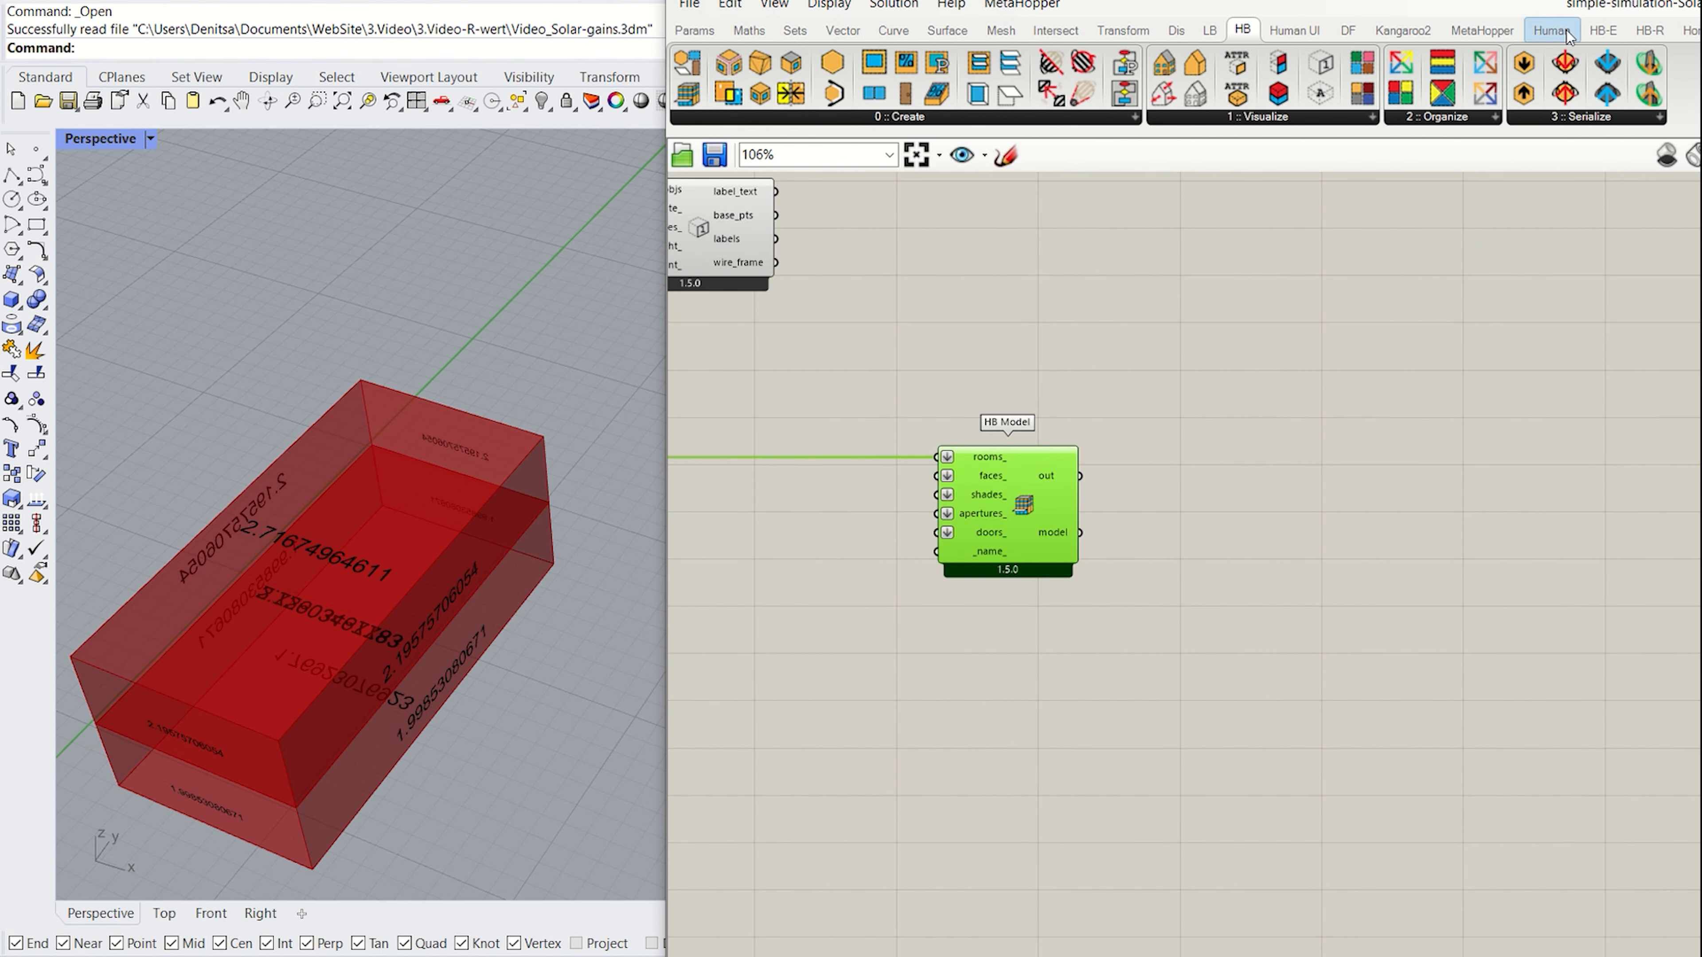
{"action": "left_click", "coordinate": [1603, 30]}
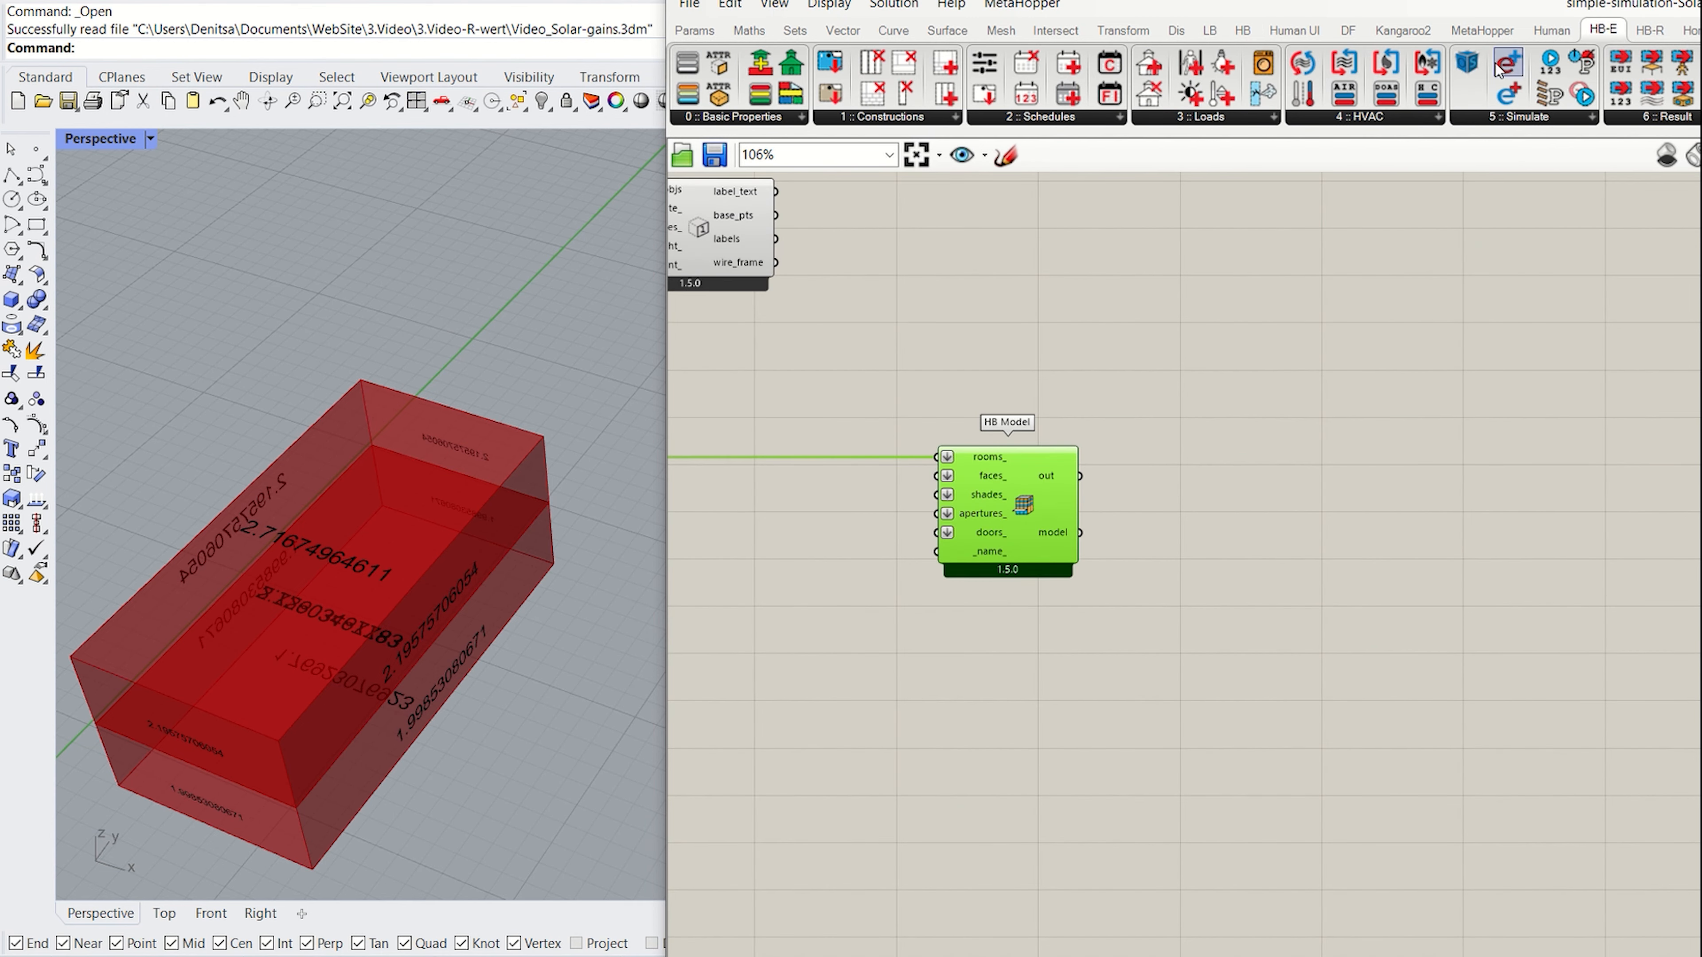
{"action": "left_click_drag", "start_coordinate": [1468, 62], "coordinate": [1313, 472]}
{"action": "scroll", "coordinate": [1320, 477], "scroll_direction": "up", "scroll_amount": 2}
{"action": "left_click_drag", "start_coordinate": [1001, 575], "coordinate": [1218, 397]}
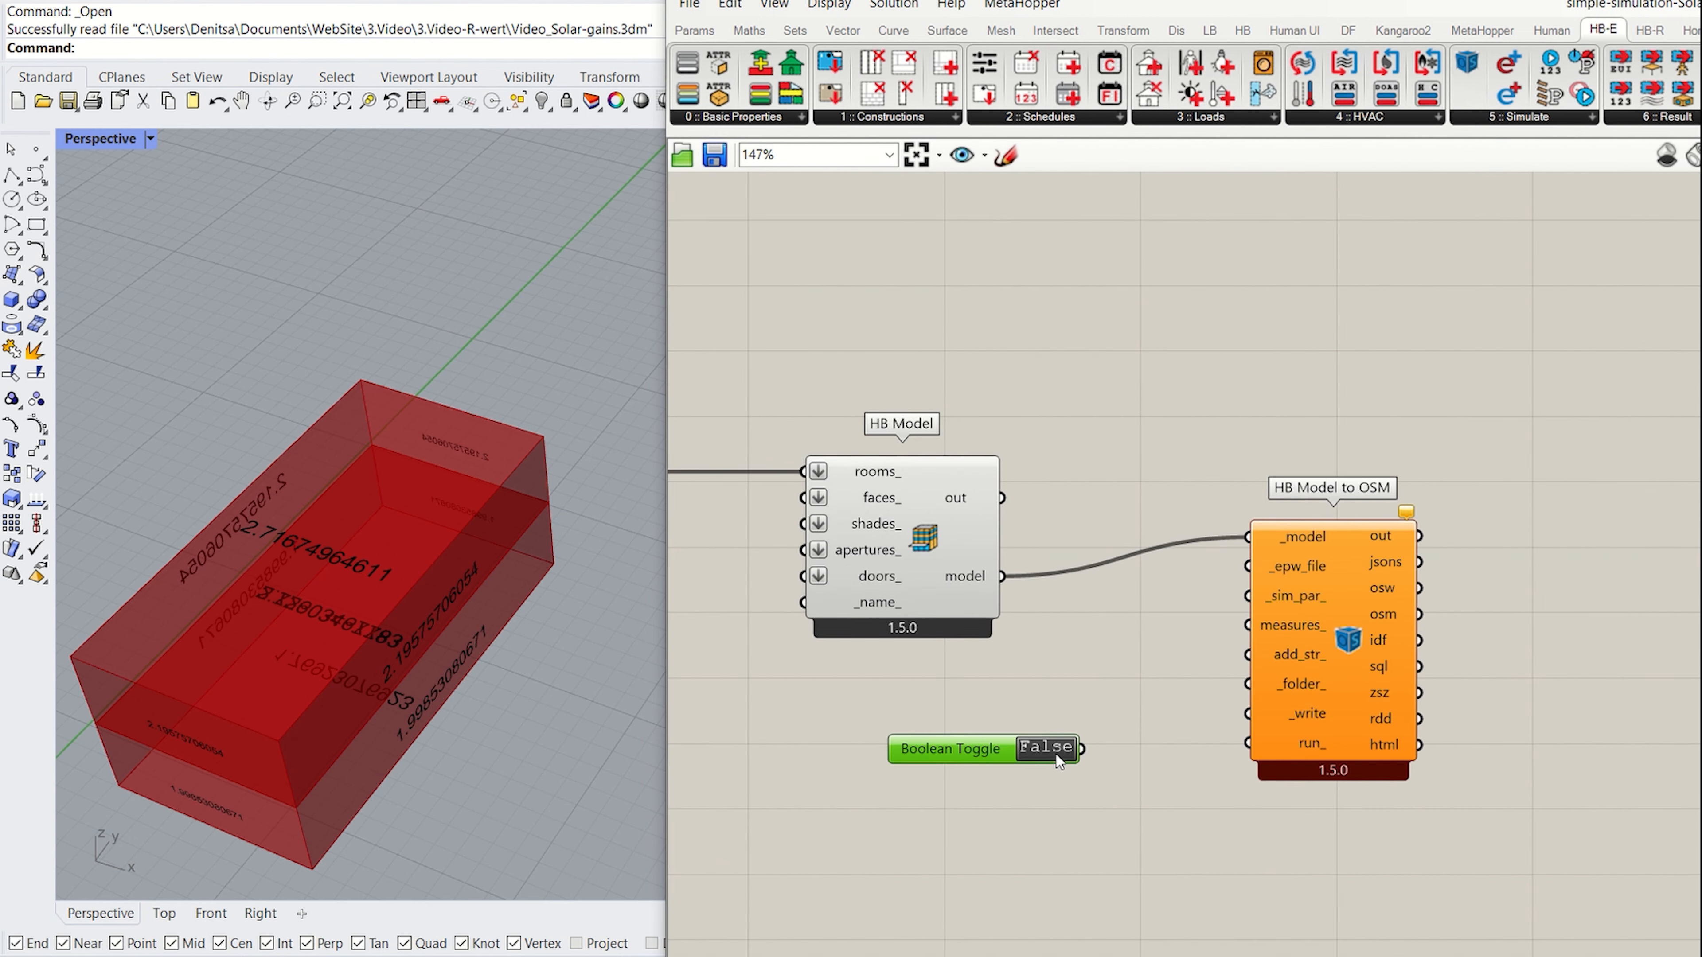
- Connect the Boolean Toggle to the run_ and _write inputs of HB Model to OSM and nudge that component away from the toggle
{"action": "left_click_drag", "start_coordinate": [1082, 749], "coordinate": [1229, 751]}
{"action": "left_click_drag", "start_coordinate": [1082, 749], "coordinate": [1247, 742]}
{"action": "left_click_drag", "start_coordinate": [1084, 756], "coordinate": [1254, 705]}
{"action": "left_click_drag", "start_coordinate": [1329, 571], "coordinate": [1362, 554]}
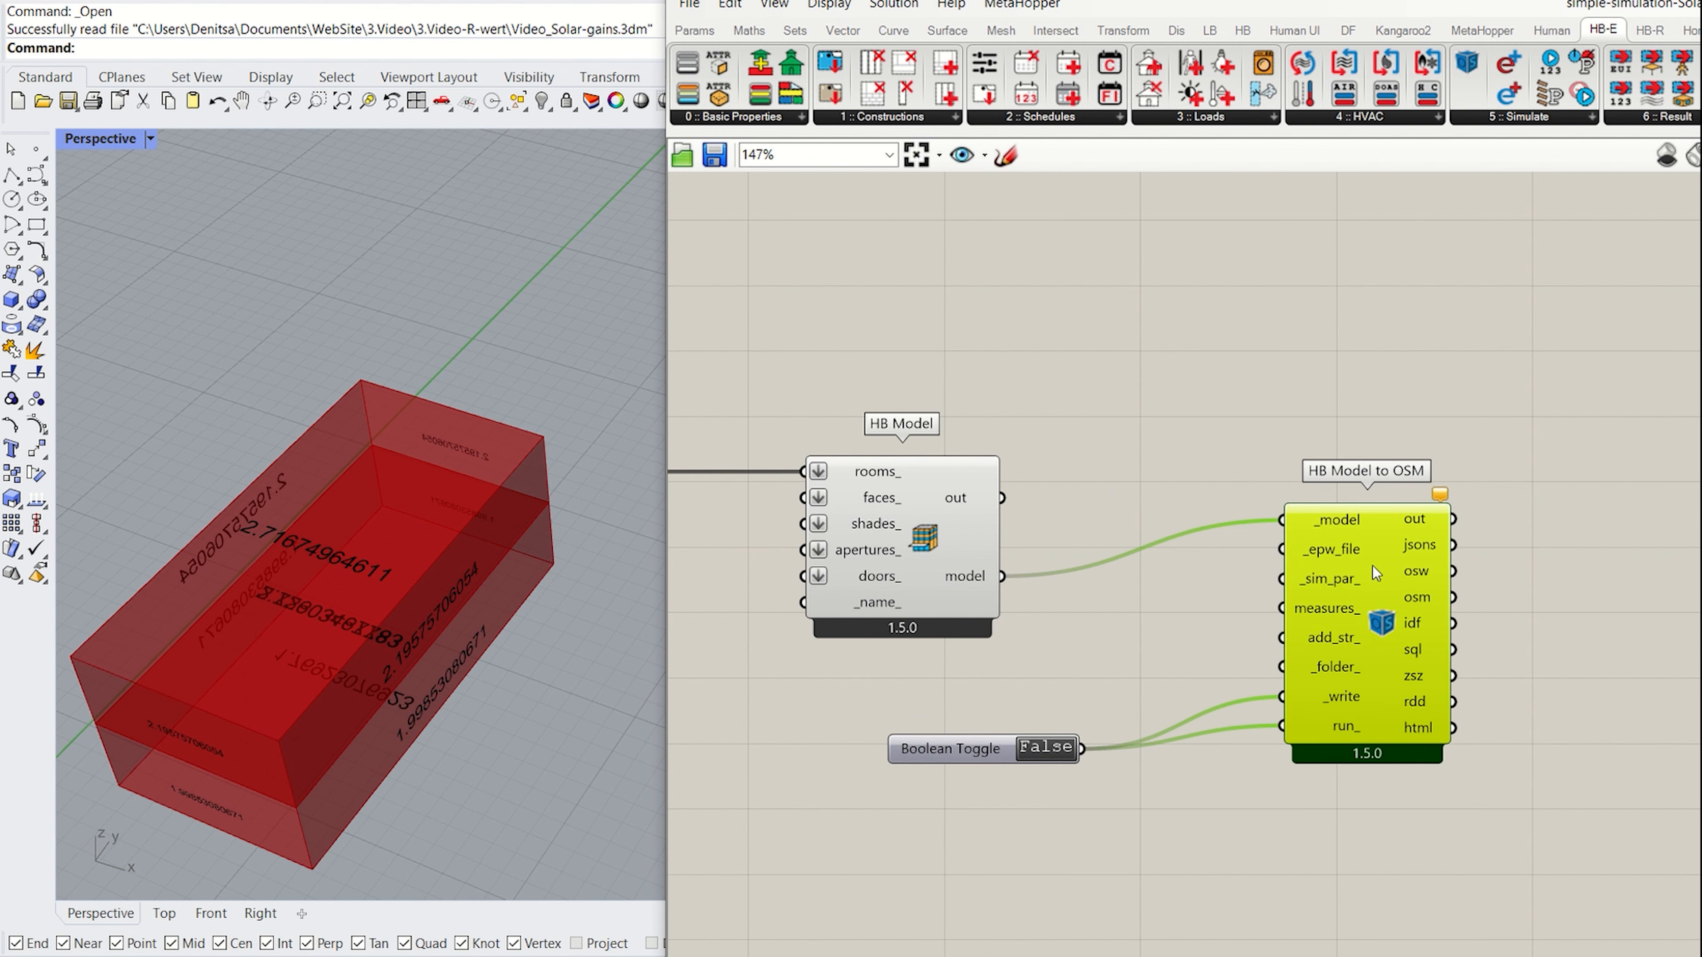
- Add an LB Download Weather component above HB Model and connect its epw_file output to the _epw_file input of HB Model to OSM
{"action": "left_click", "coordinate": [1209, 29]}
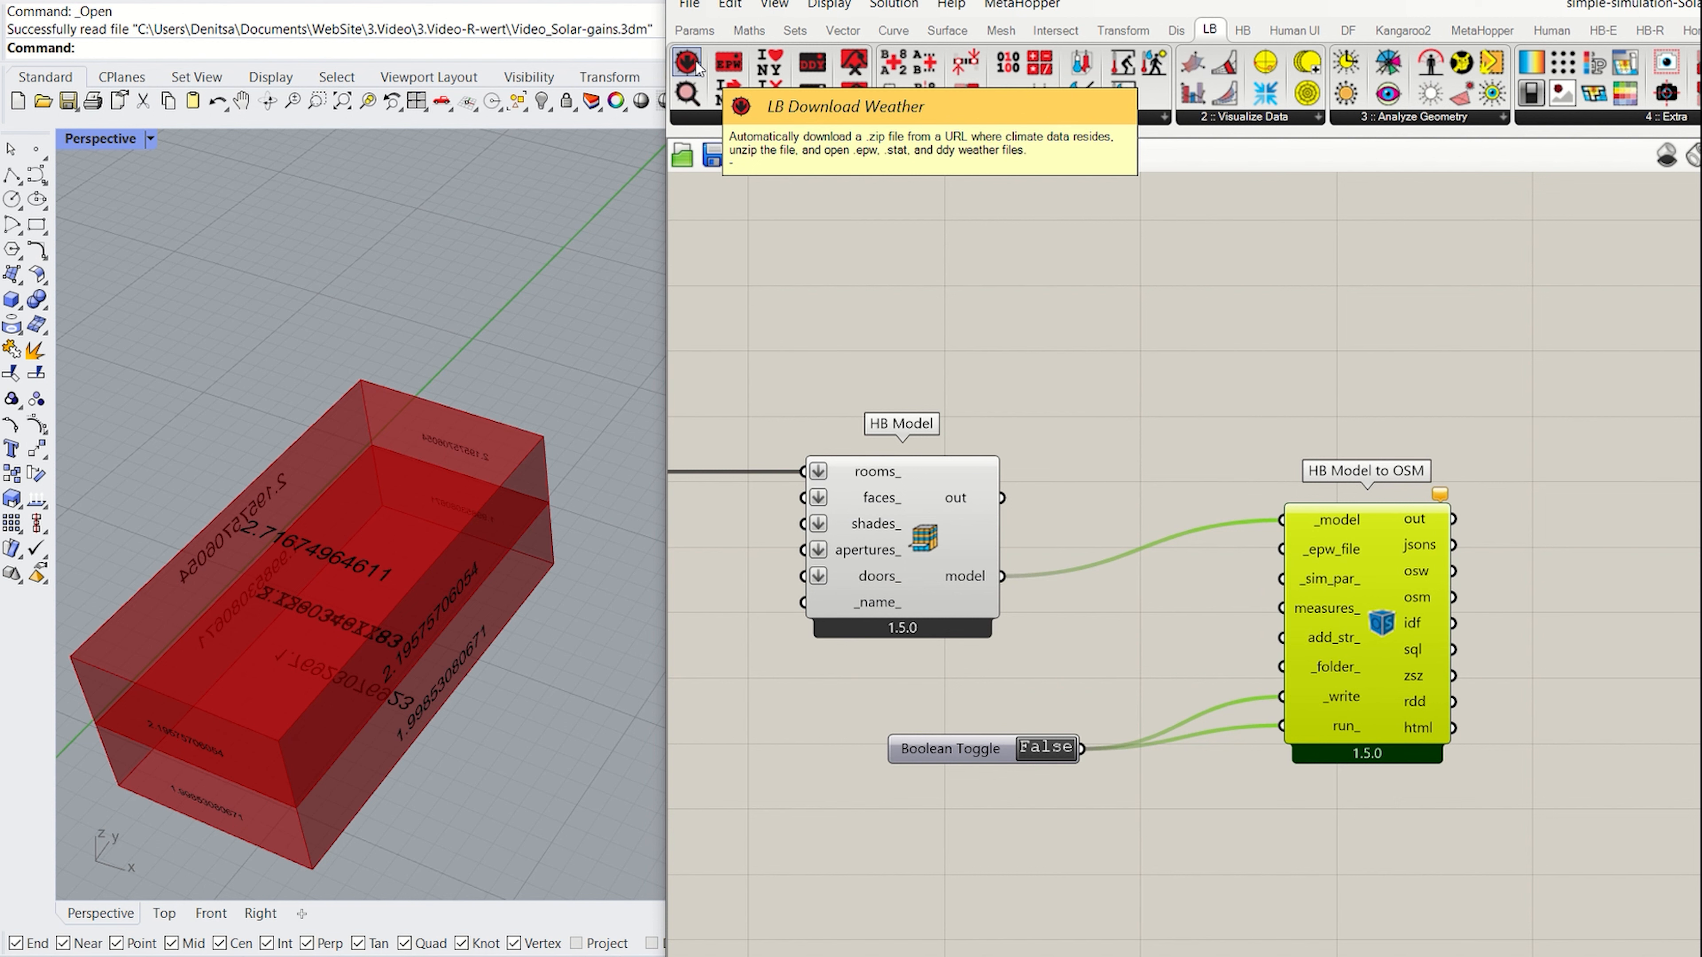
{"action": "left_click_drag", "start_coordinate": [697, 65], "coordinate": [1211, 326]}
{"action": "left_click", "coordinate": [1137, 373]}
{"action": "right_click_drag", "start_coordinate": [1211, 326], "coordinate": [1322, 484]}
{"action": "left_click_drag", "start_coordinate": [1322, 484], "coordinate": [1481, 701]}
{"action": "left_click_drag", "start_coordinate": [1394, 395], "coordinate": [1385, 392]}
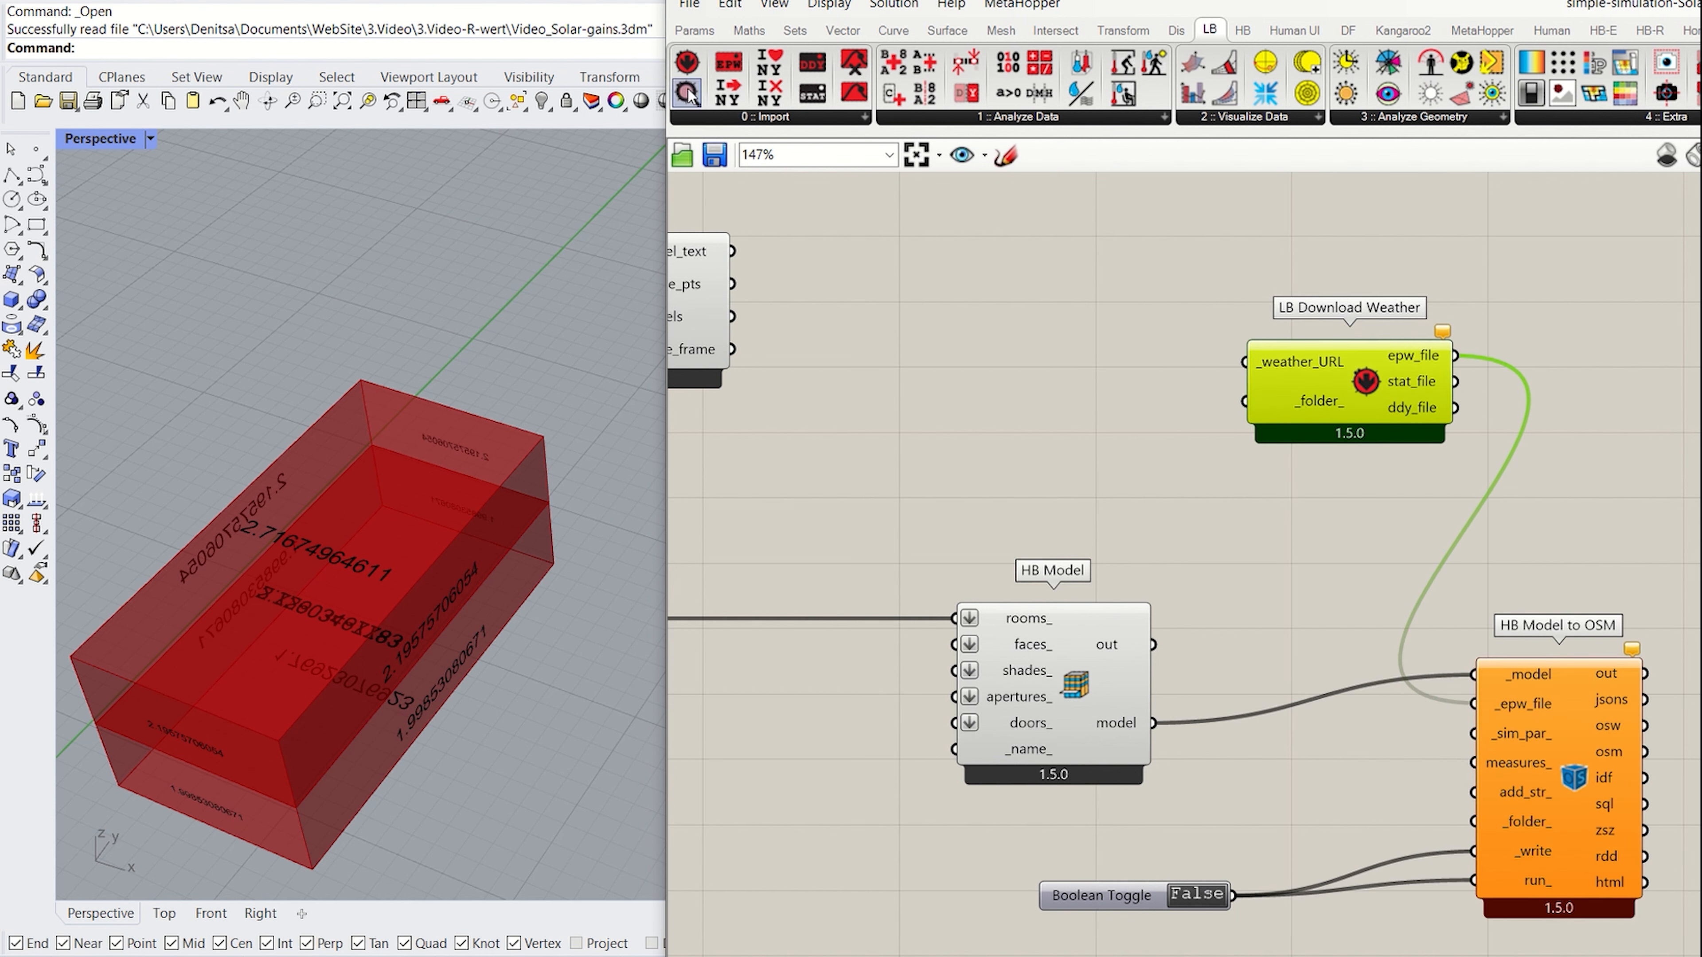
- Add an LB EPWmap component with a Boolean Toggle wired to its _epw_map input
{"action": "left_click_drag", "start_coordinate": [686, 92], "coordinate": [1025, 251]}
{"action": "double_click", "coordinate": [941, 319]}
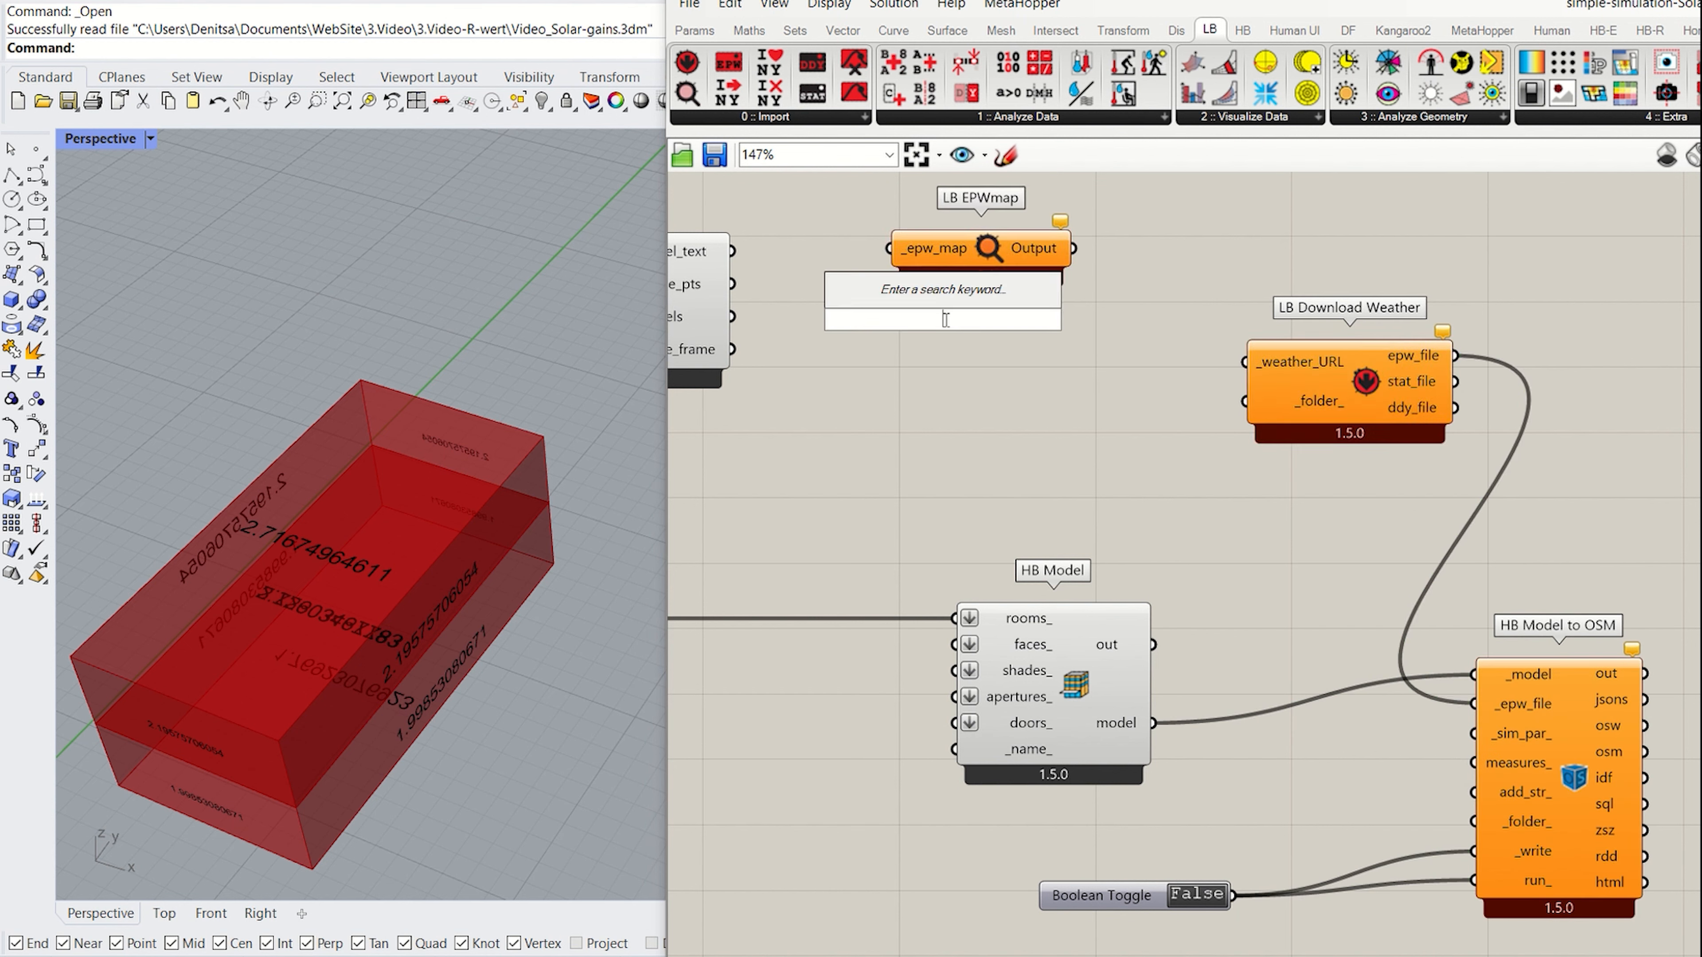
{"action": "type", "text": "bool"}
{"action": "key", "text": "Return"}
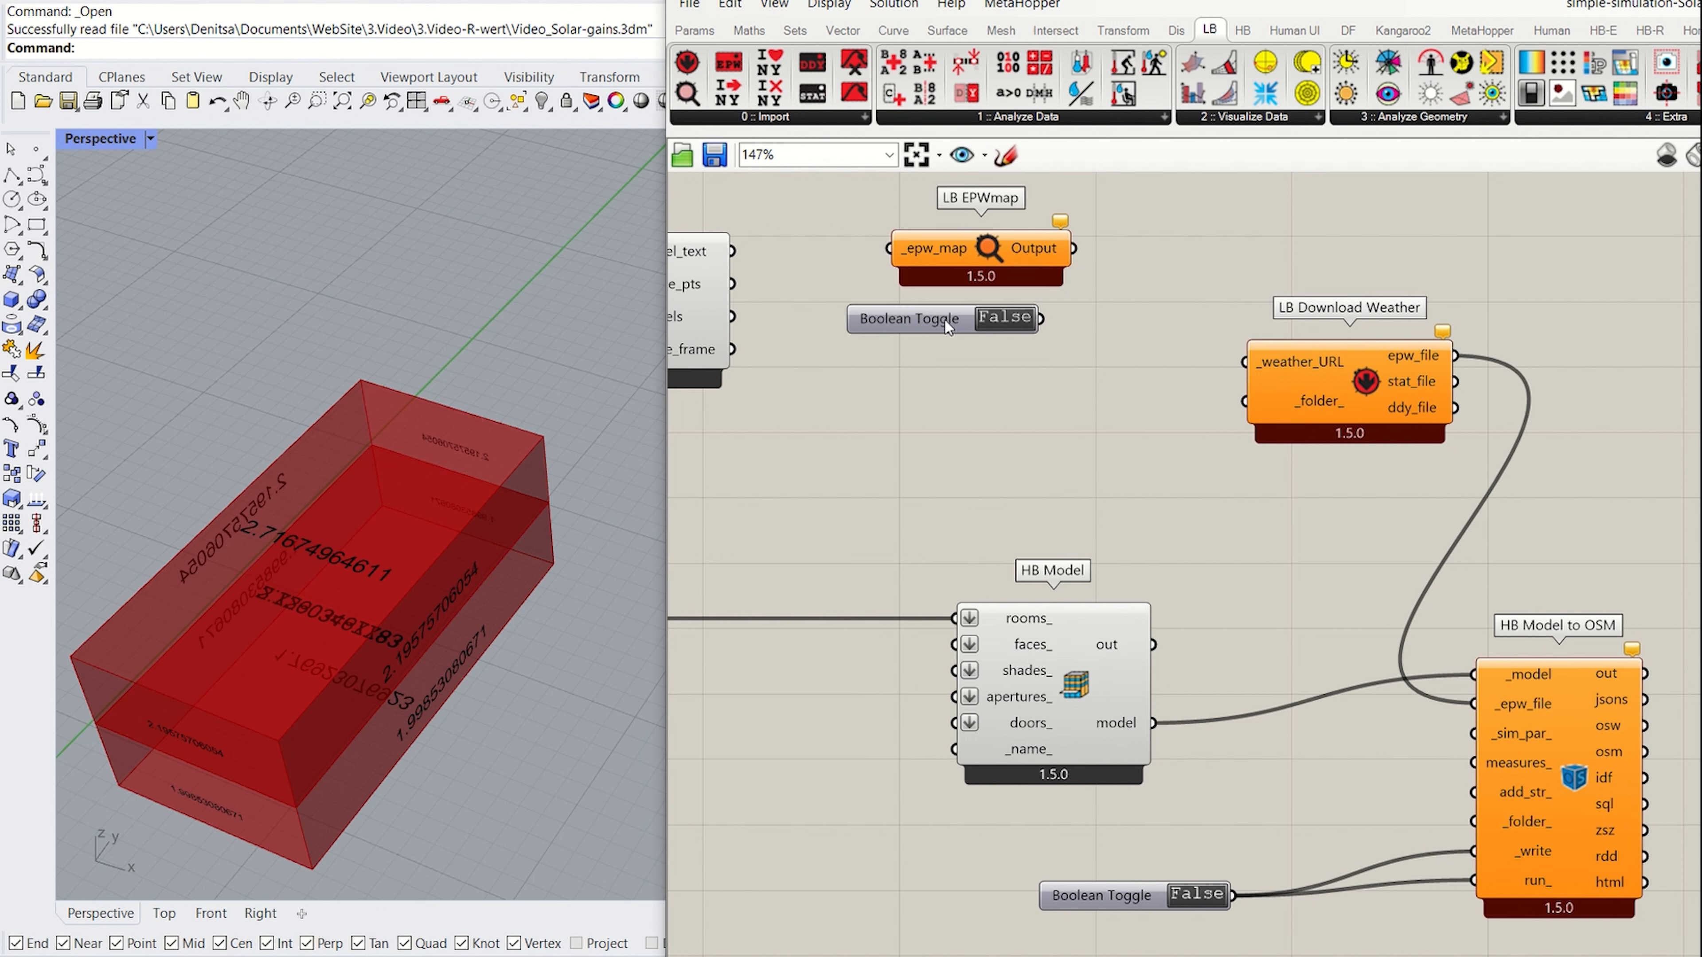
{"action": "left_click_drag", "start_coordinate": [998, 253], "coordinate": [1194, 247]}
- Move LB Download Weather aside and place an empty Panel in front of its _weather_URL input
{"action": "left_click_drag", "start_coordinate": [1331, 366], "coordinate": [1494, 414]}
{"action": "double_click", "coordinate": [1231, 415]}
{"action": "type", "text": "panel"}
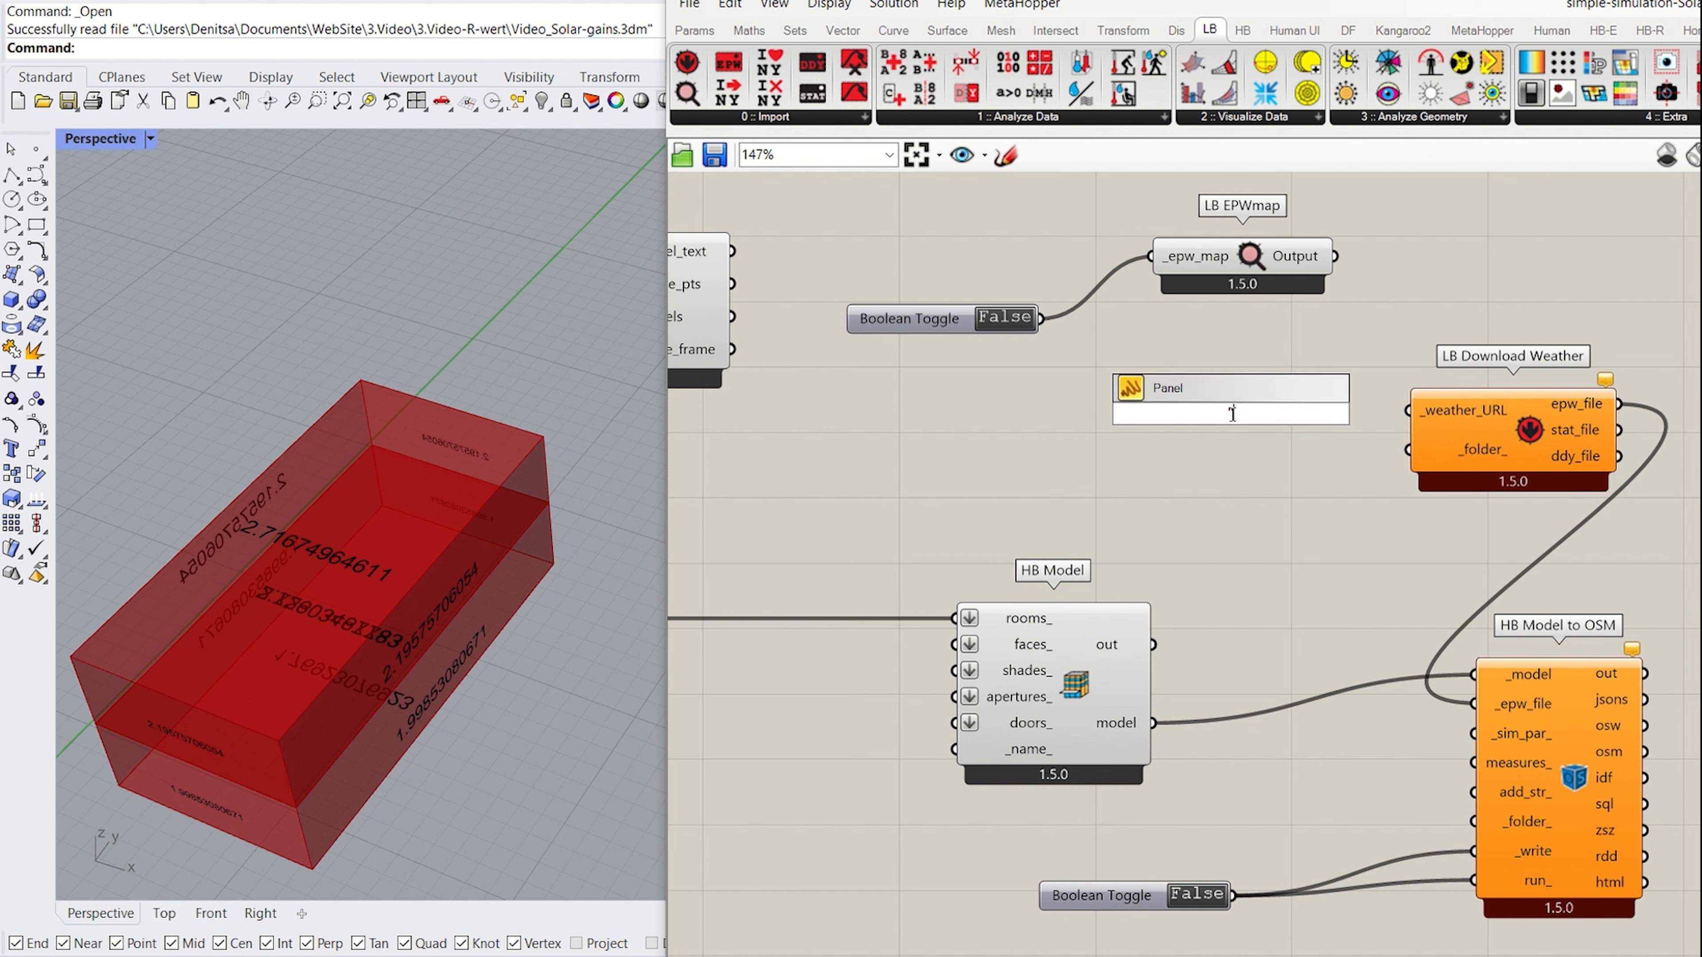
{"action": "key", "text": "Return"}
{"action": "left_click", "coordinate": [1231, 415]}
{"action": "left_click_drag", "start_coordinate": [1234, 451], "coordinate": [1233, 453]}
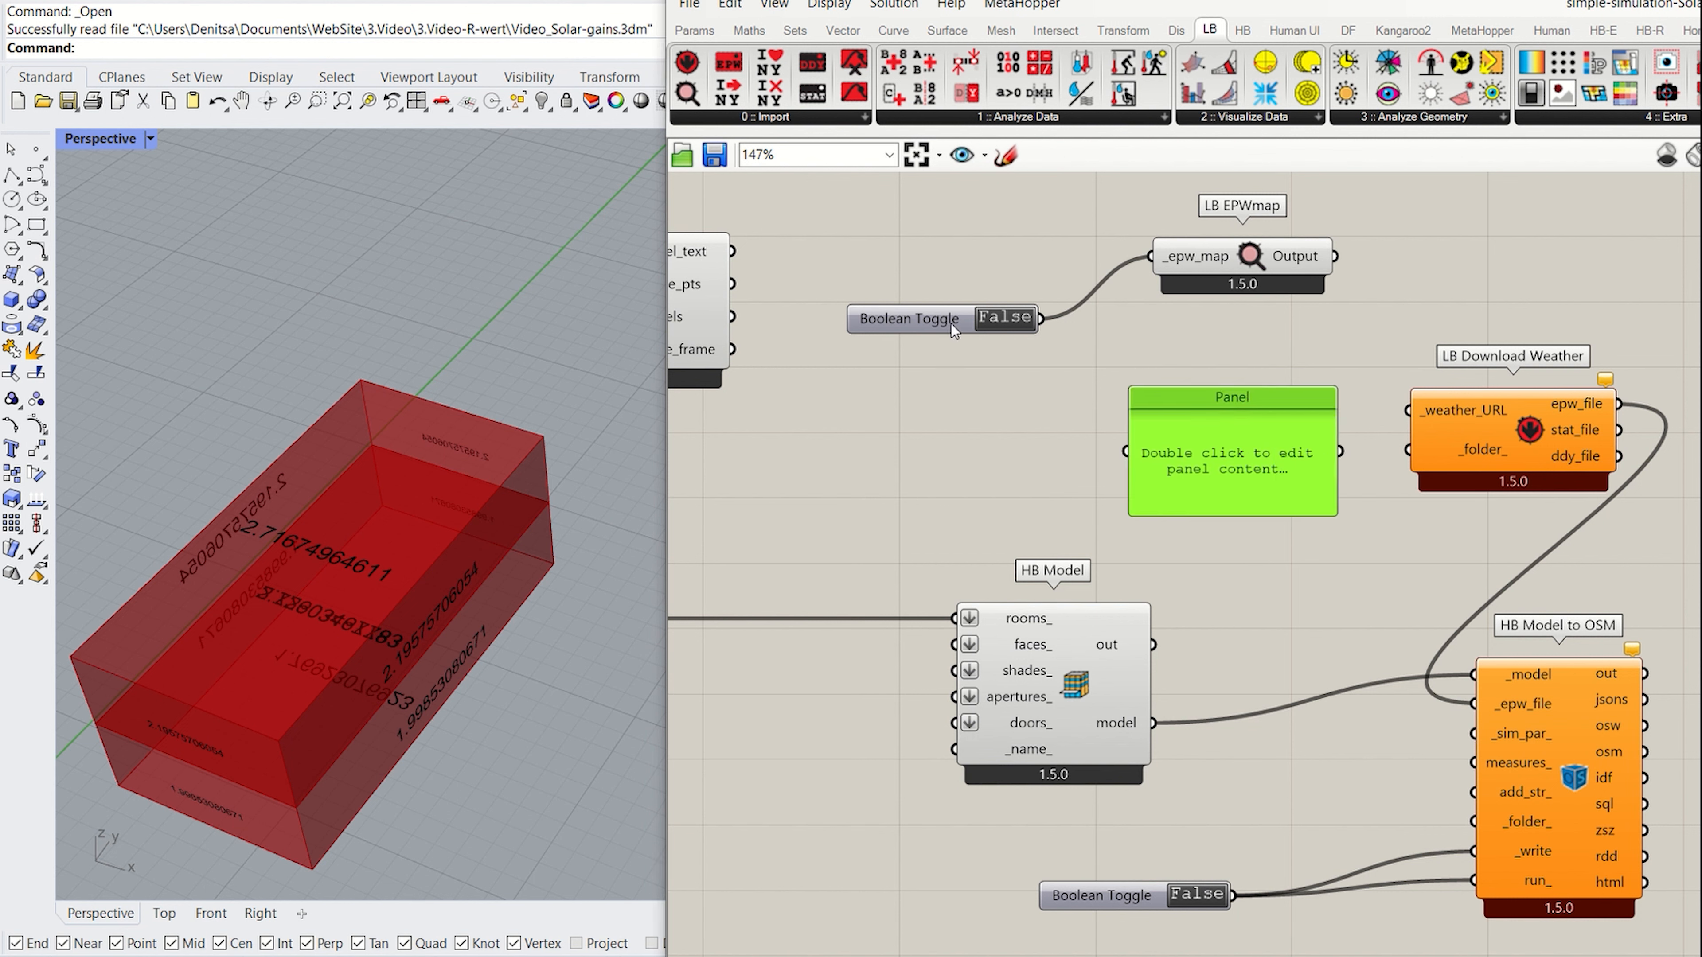
- Set the LB EPWmap toggle to True and feed the Poland Niechorze TMYx weather file URL through the Panel into _weather_URL of LB Download Weather
{"action": "left_click_drag", "start_coordinate": [951, 323], "coordinate": [951, 278]}
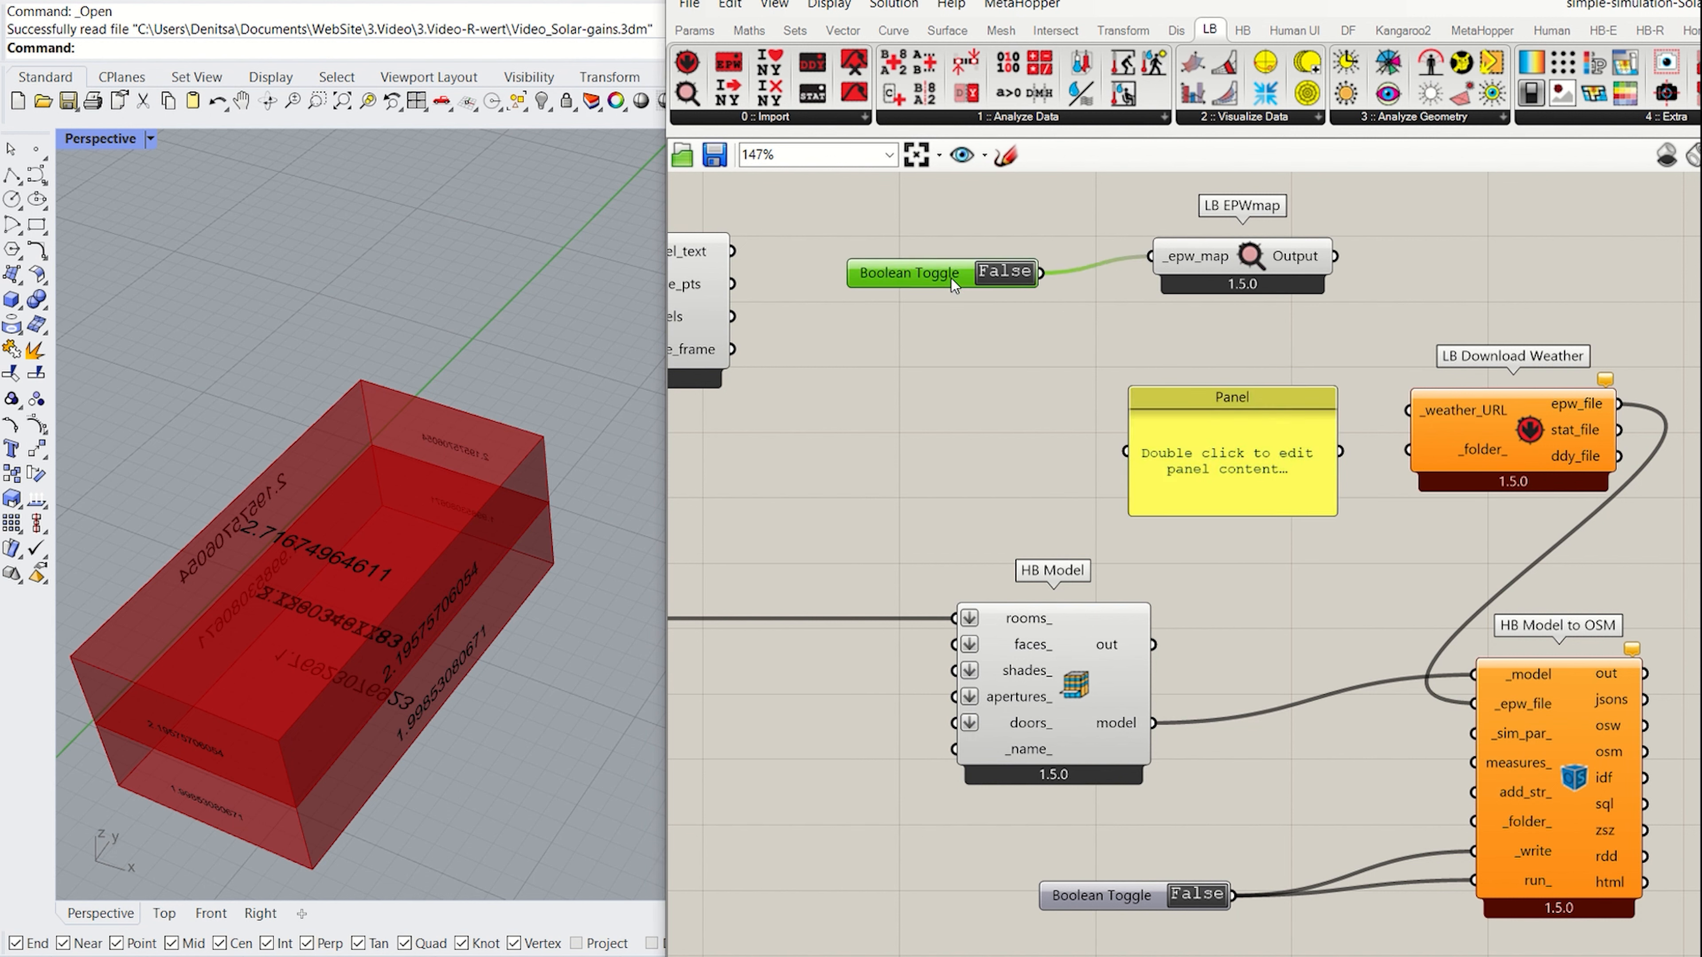
{"action": "left_click", "coordinate": [1009, 279]}
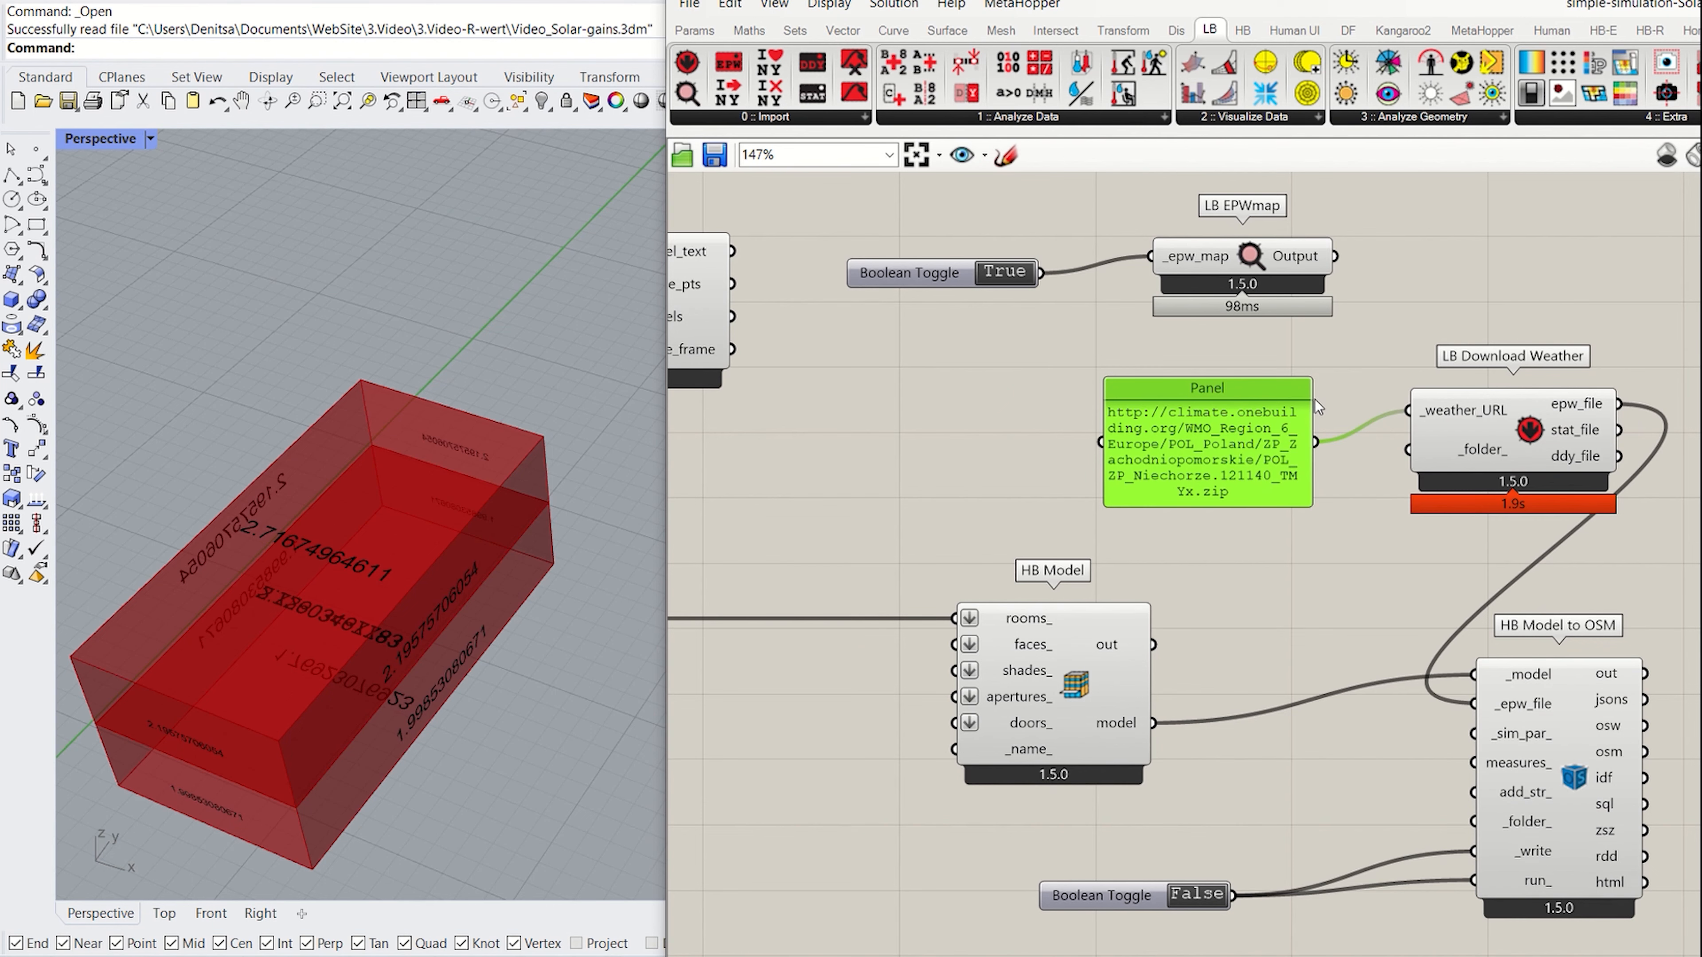
{"action": "left_click_drag", "start_coordinate": [1230, 433], "coordinate": [1248, 401]}
- Move LB EPWmap together with its Boolean Toggle directly above LB Download Weather and the URL Panel
{"action": "left_click_drag", "start_coordinate": [1368, 306], "coordinate": [824, 251]}
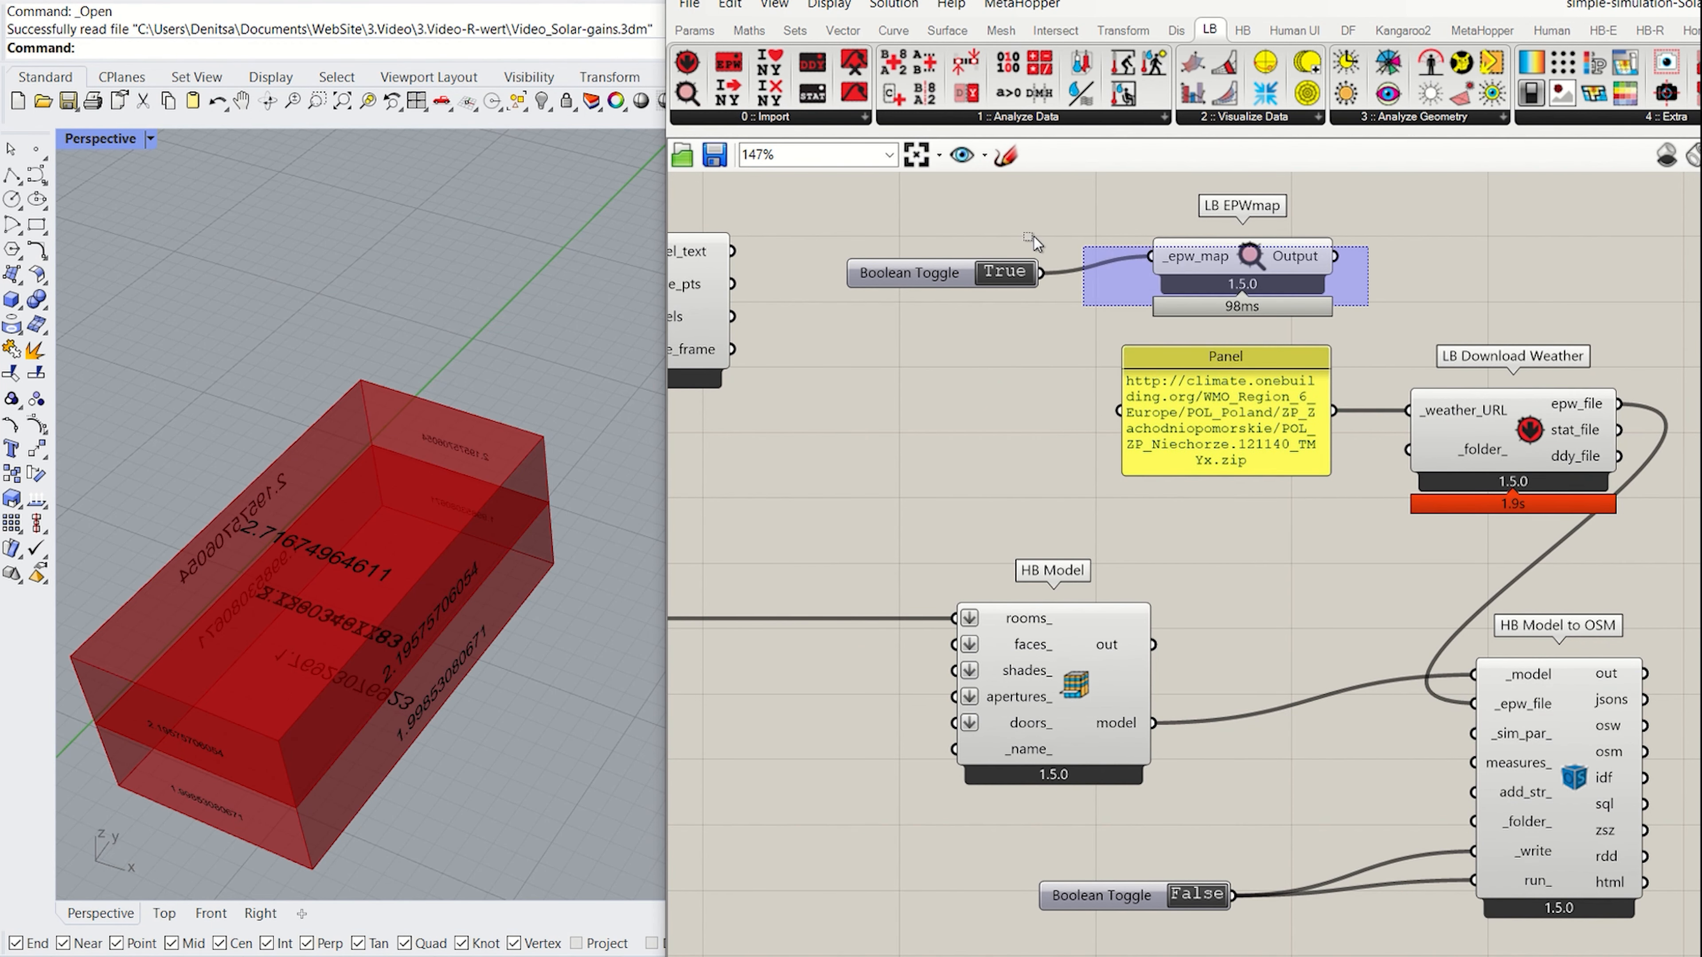
{"action": "left_click_drag", "start_coordinate": [952, 255], "coordinate": [1226, 255]}
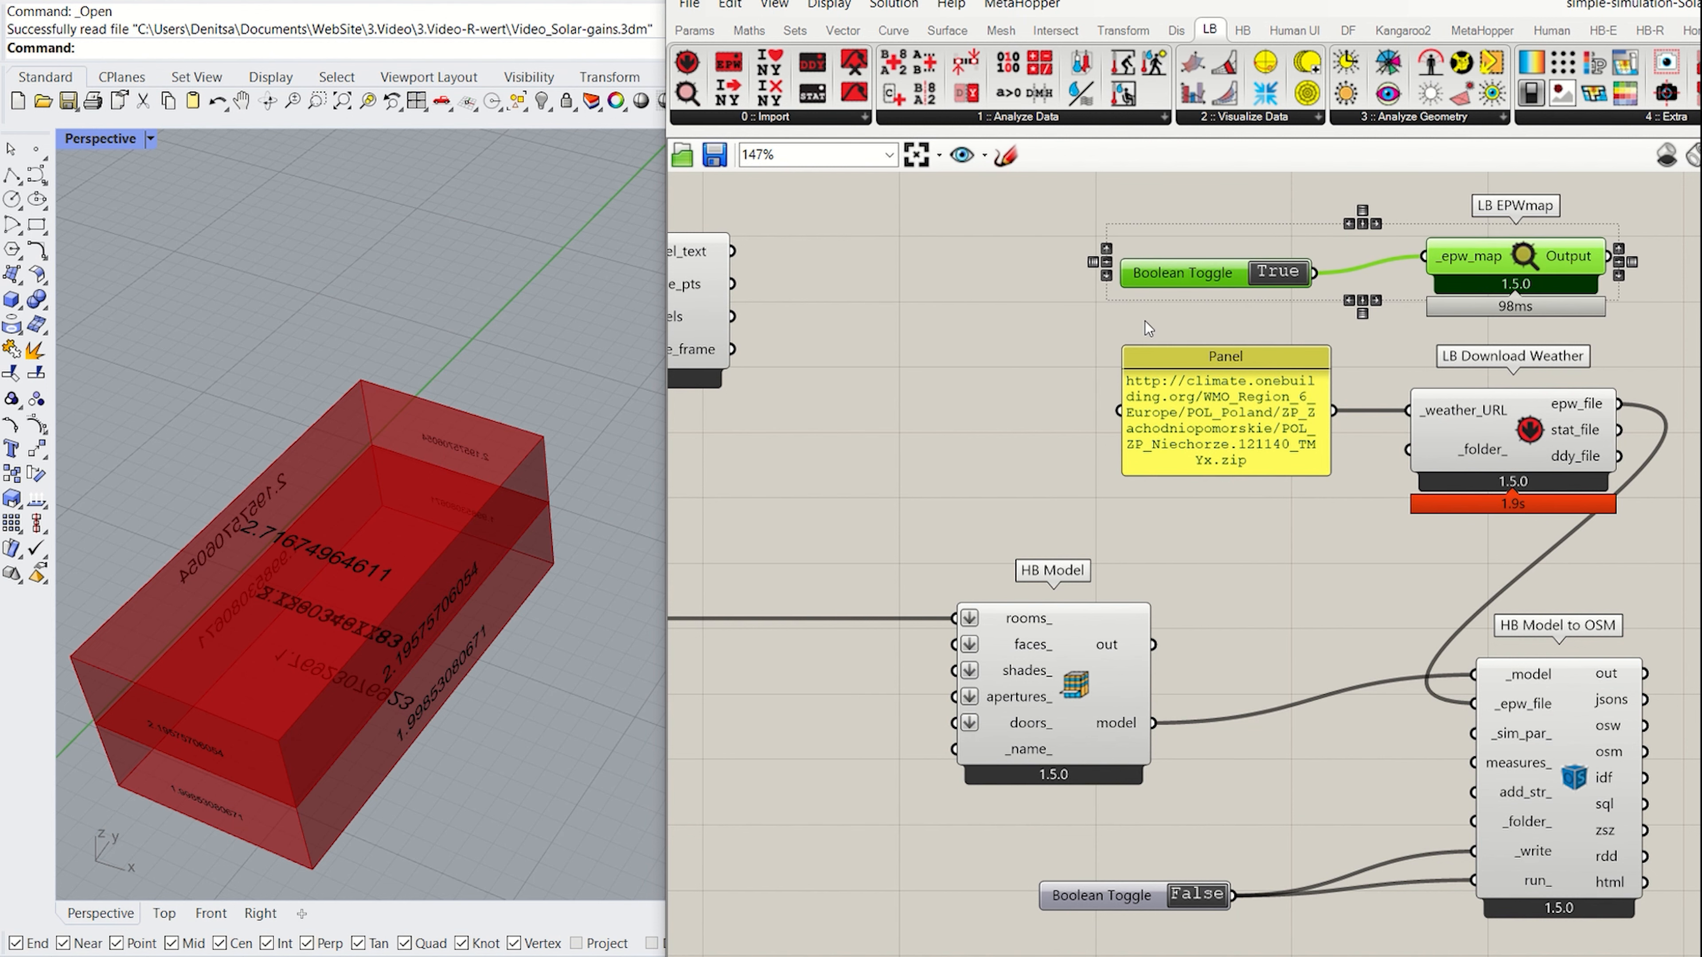
{"action": "left_click", "coordinate": [1144, 322]}
- Set the LB EPWmap toggle to False and delete both the toggle and the LB EPWmap component
{"action": "scroll", "coordinate": [1032, 361], "scroll_direction": "down", "scroll_amount": 3}
{"action": "right_click_drag", "start_coordinate": [1206, 405], "coordinate": [1011, 414]}
{"action": "scroll", "coordinate": [1005, 396], "scroll_direction": "up", "scroll_amount": 2}
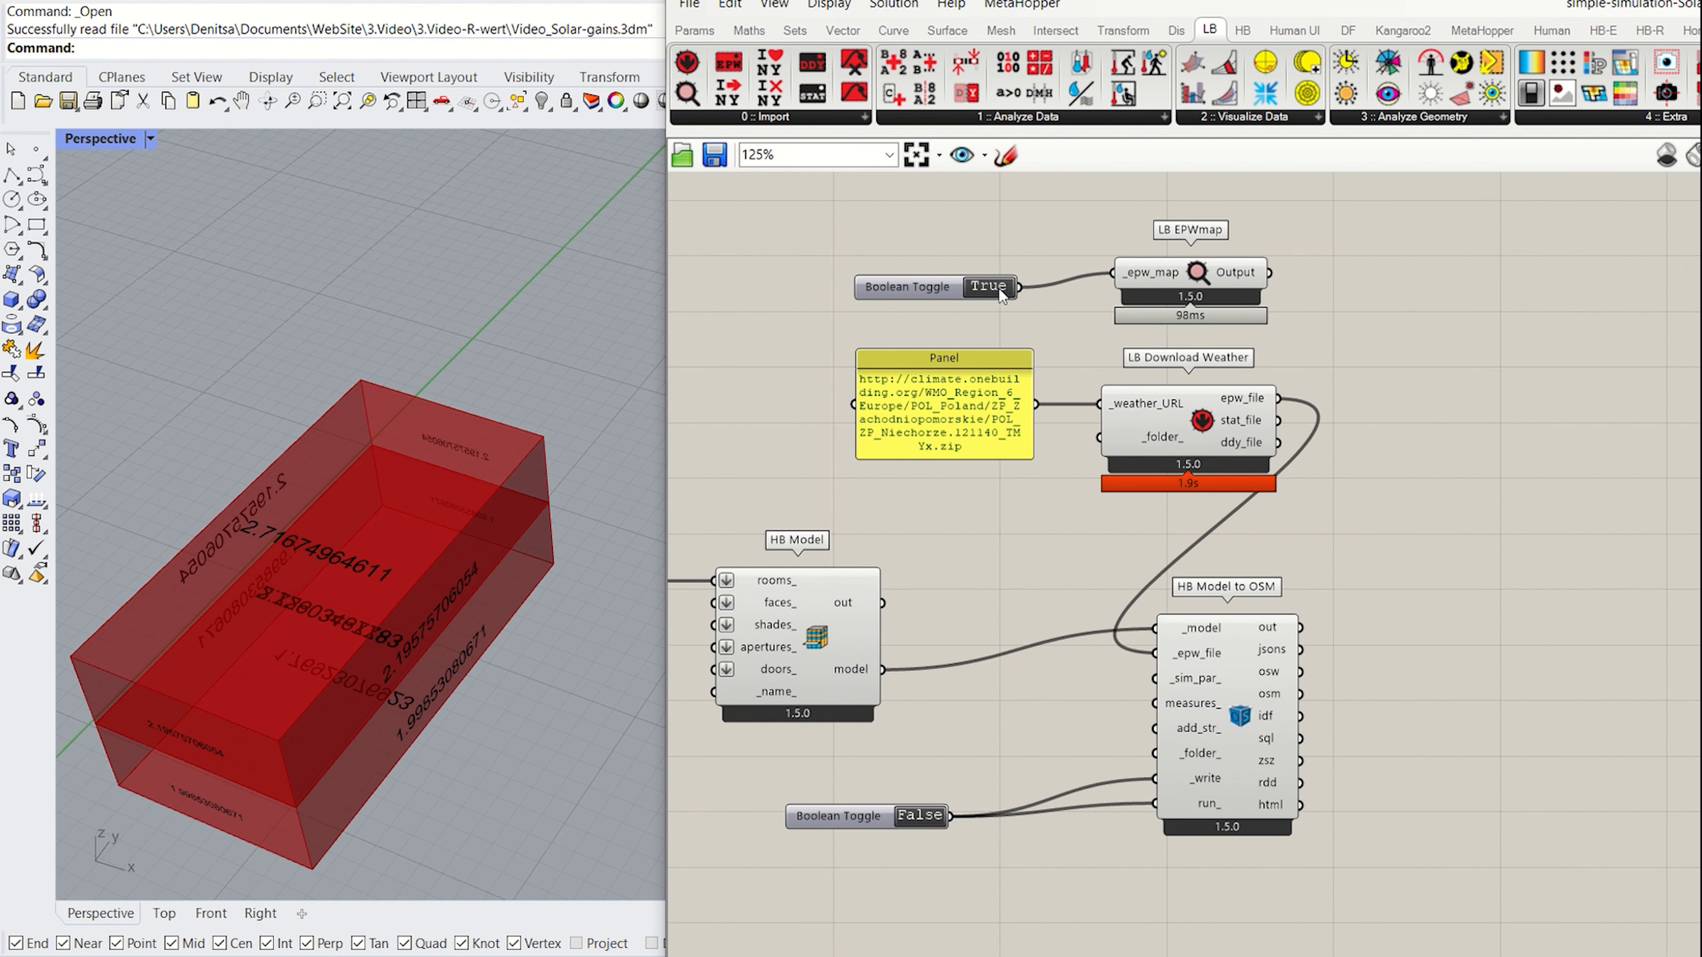
{"action": "double_click", "coordinate": [988, 287]}
{"action": "left_click_drag", "start_coordinate": [1176, 320], "coordinate": [961, 244]}
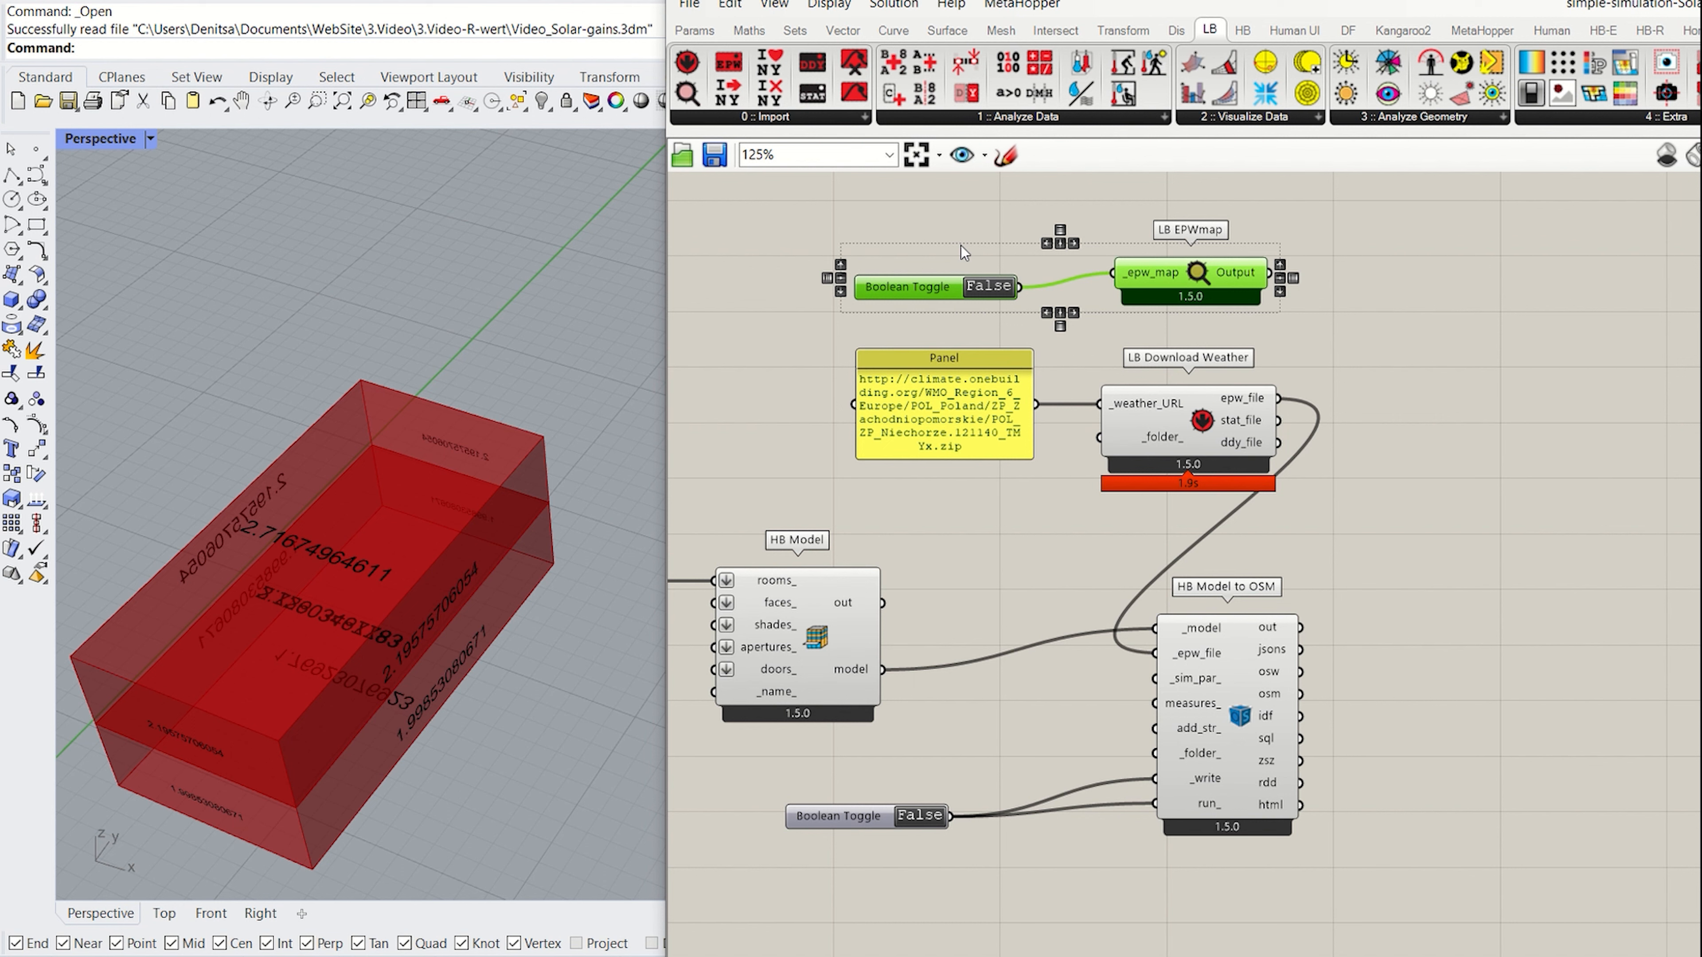
{"action": "key", "text": "Delete"}
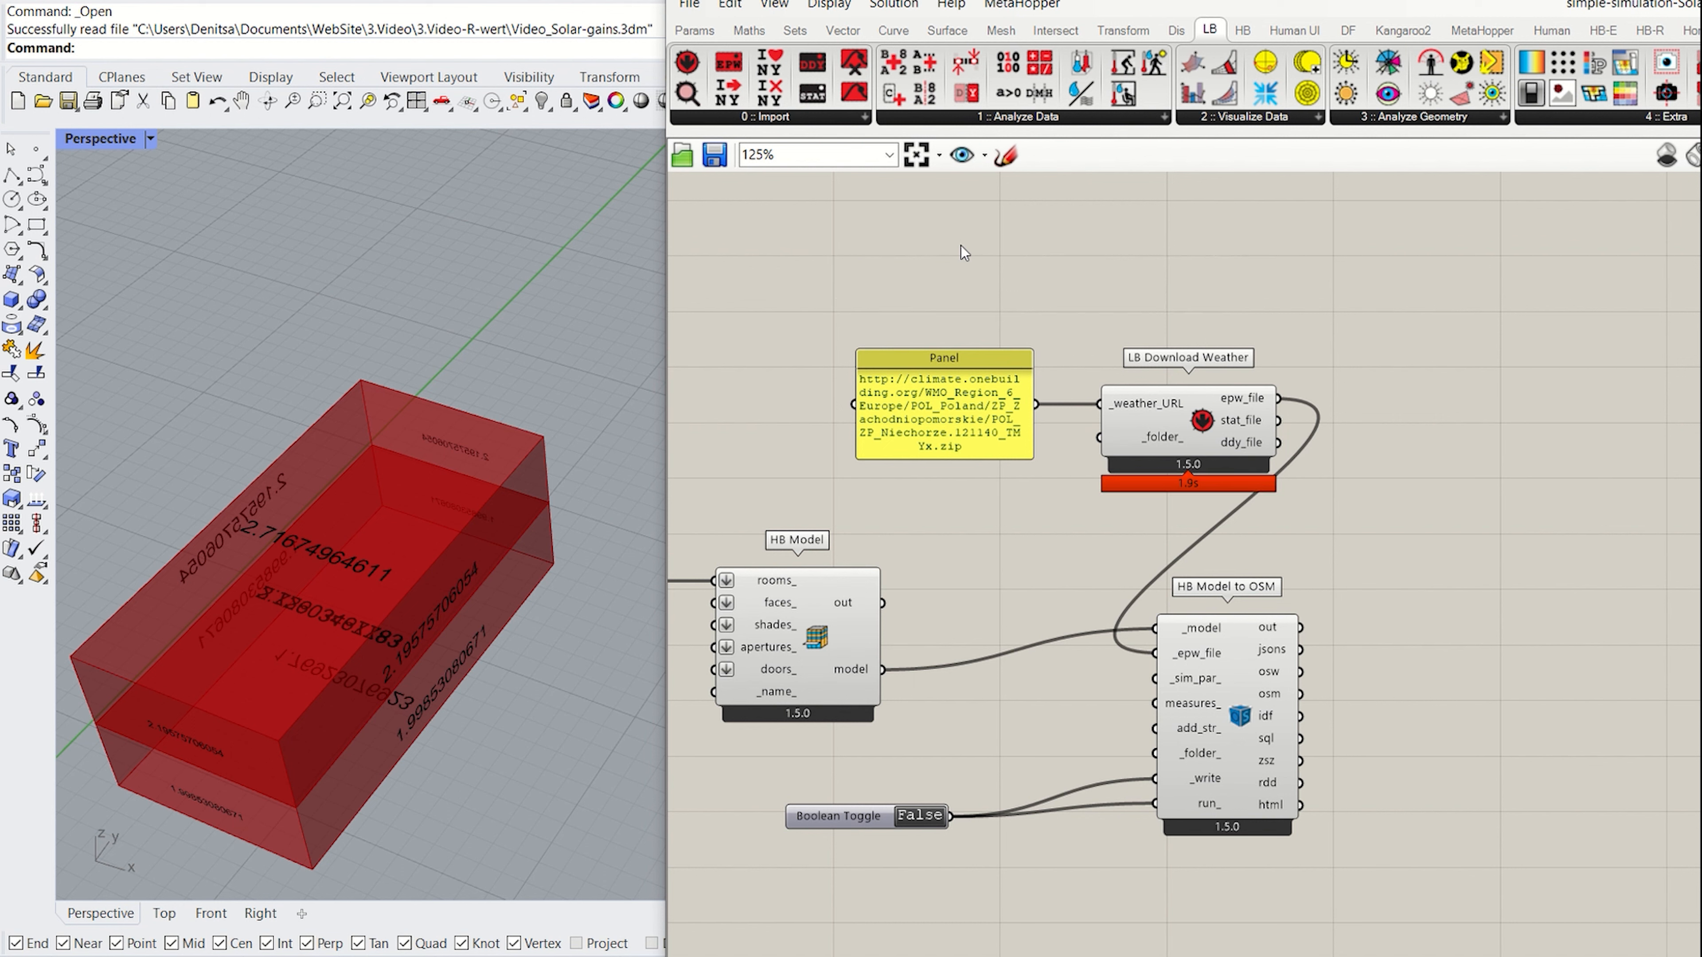
- Space out the definition by moving the URL Panel and LB Download Weather away from HB Model to OSM and its toggle
{"action": "left_click_drag", "start_coordinate": [1293, 307], "coordinate": [834, 500]}
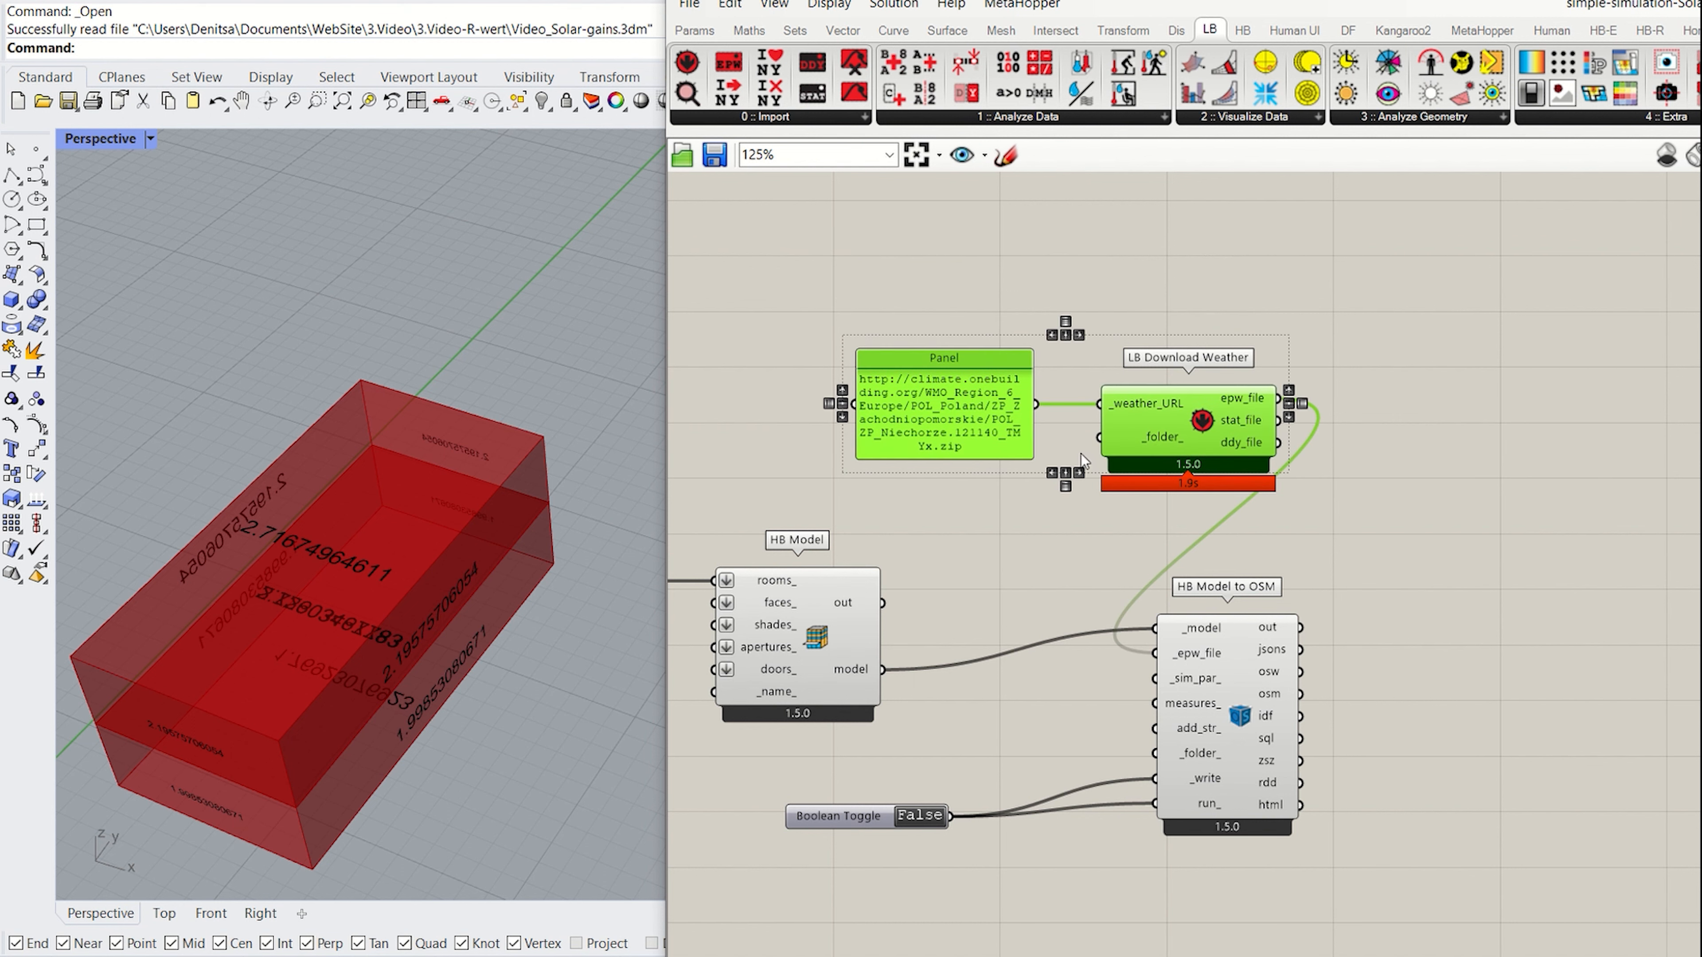
{"action": "left_click_drag", "start_coordinate": [1132, 444], "coordinate": [1038, 414]}
{"action": "left_click_drag", "start_coordinate": [1276, 864], "coordinate": [963, 796]}
{"action": "left_click_drag", "start_coordinate": [1238, 792], "coordinate": [1236, 644]}
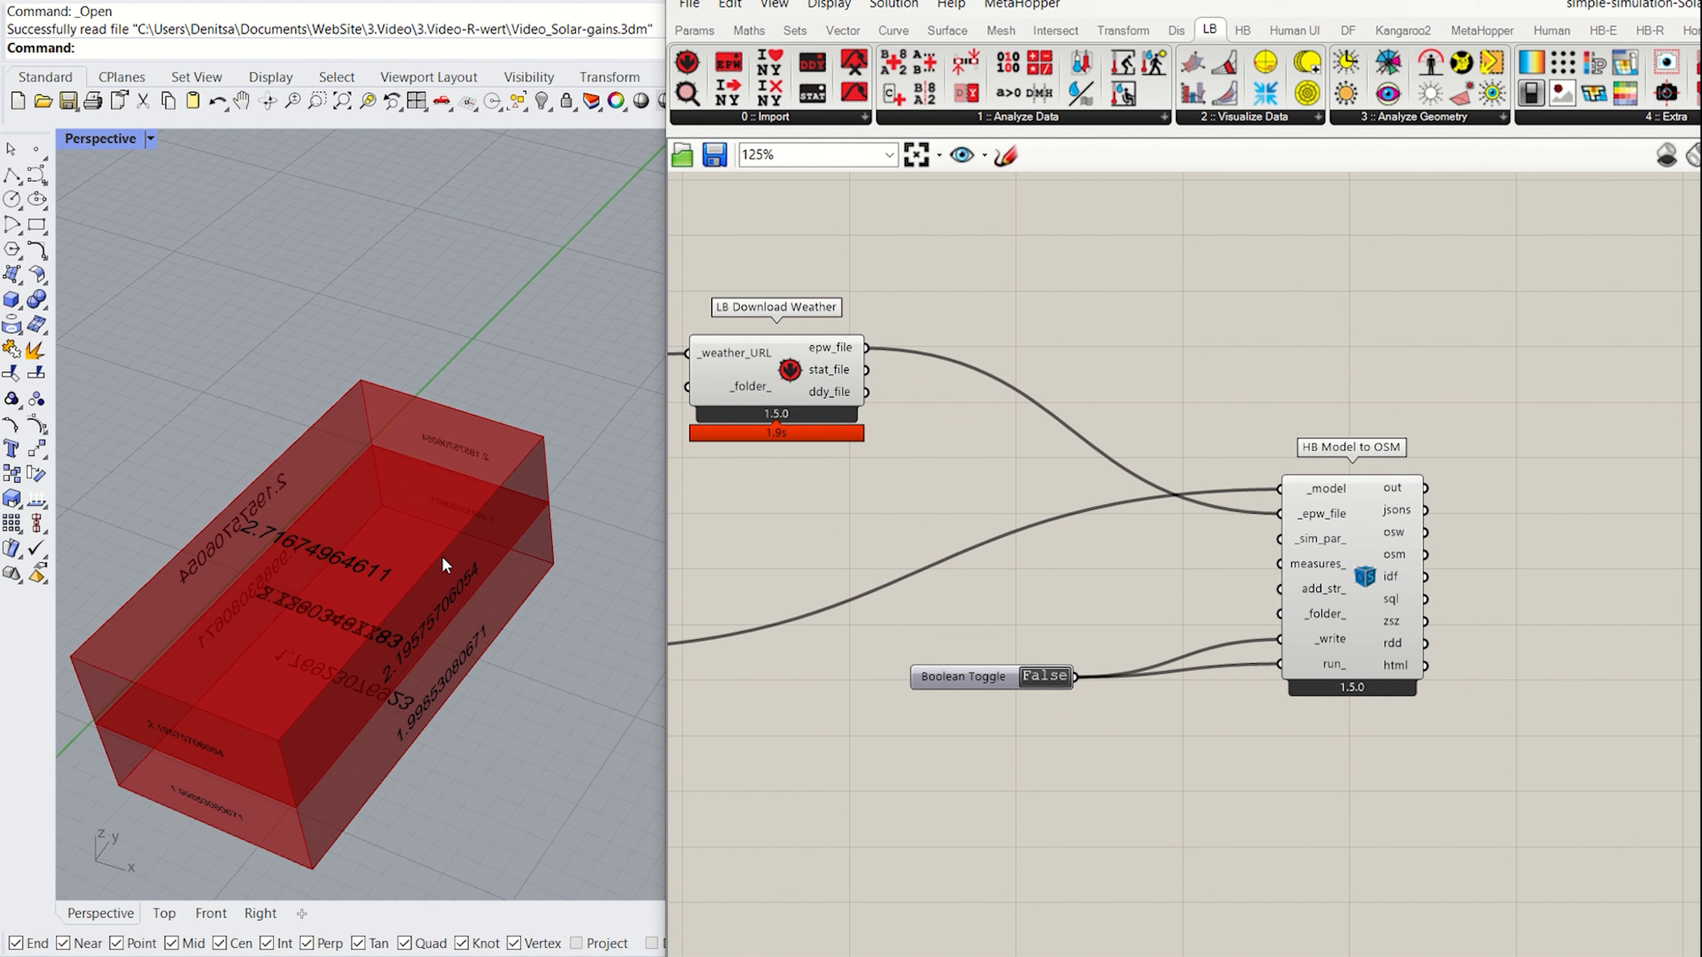
- Examine the labelled room model in the Rhino viewport and the _sim_par_ input of HB Model to OSM
{"action": "scroll", "coordinate": [284, 605], "scroll_direction": "up", "scroll_amount": 1}
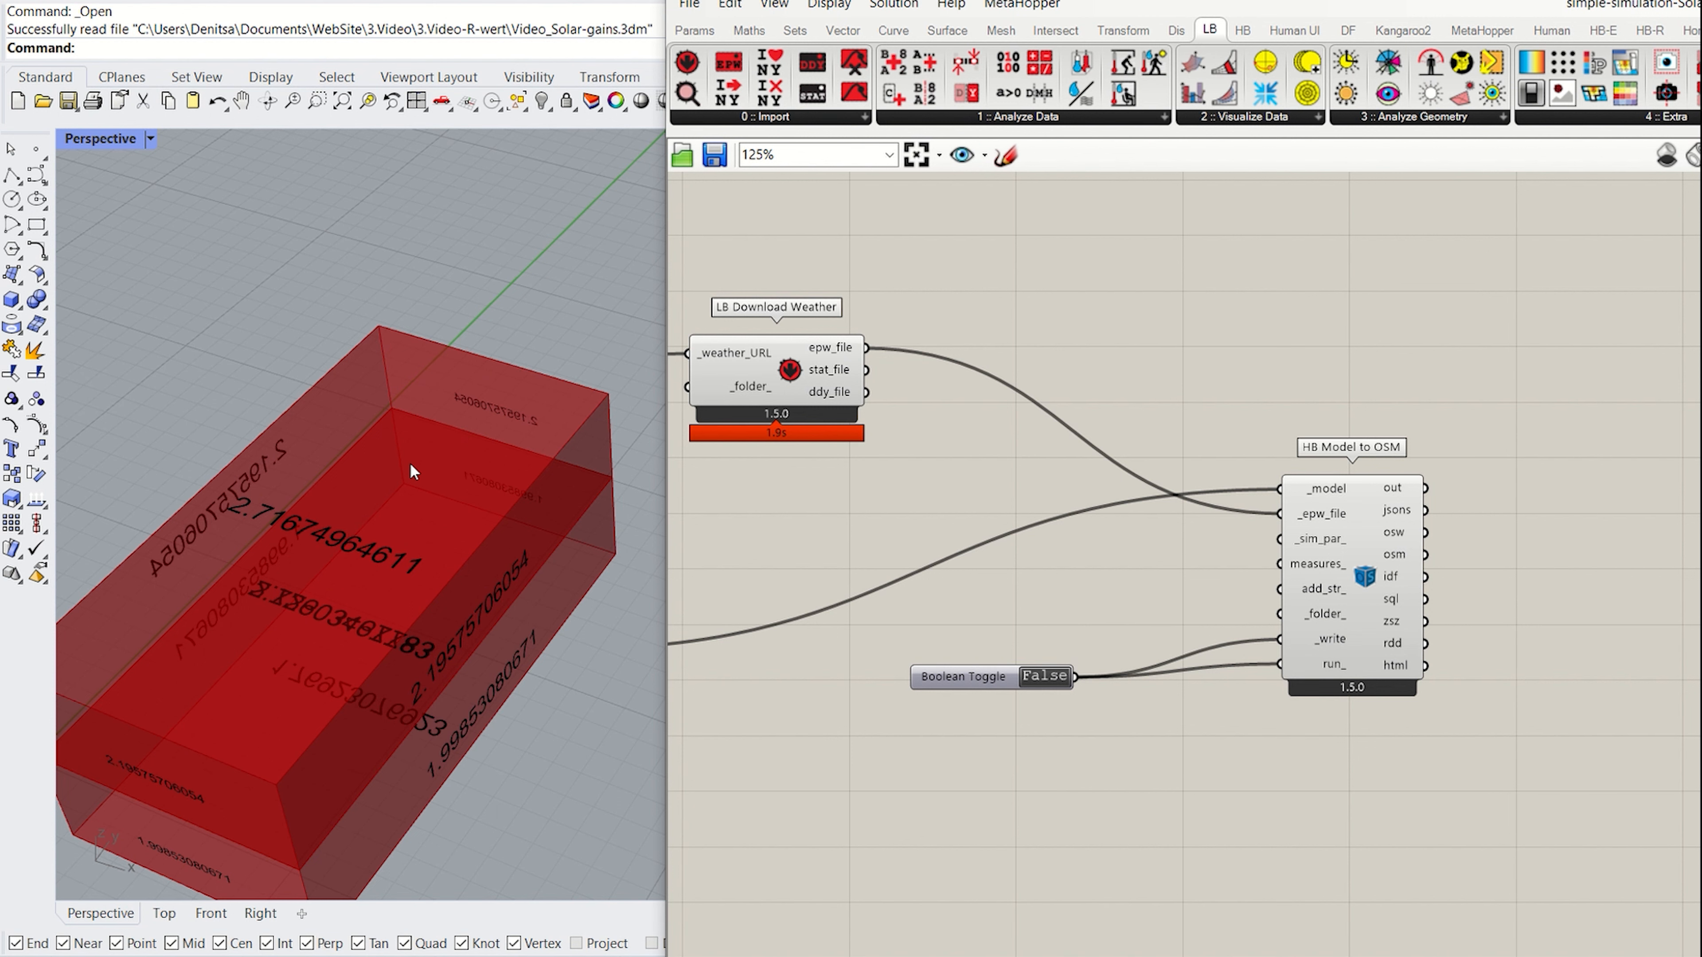
{"action": "right_click_drag", "start_coordinate": [410, 463], "coordinate": [413, 554]}
{"action": "scroll", "coordinate": [392, 512], "scroll_direction": "down", "scroll_amount": 3}
{"action": "scroll", "coordinate": [402, 540], "scroll_direction": "up", "scroll_amount": 2}
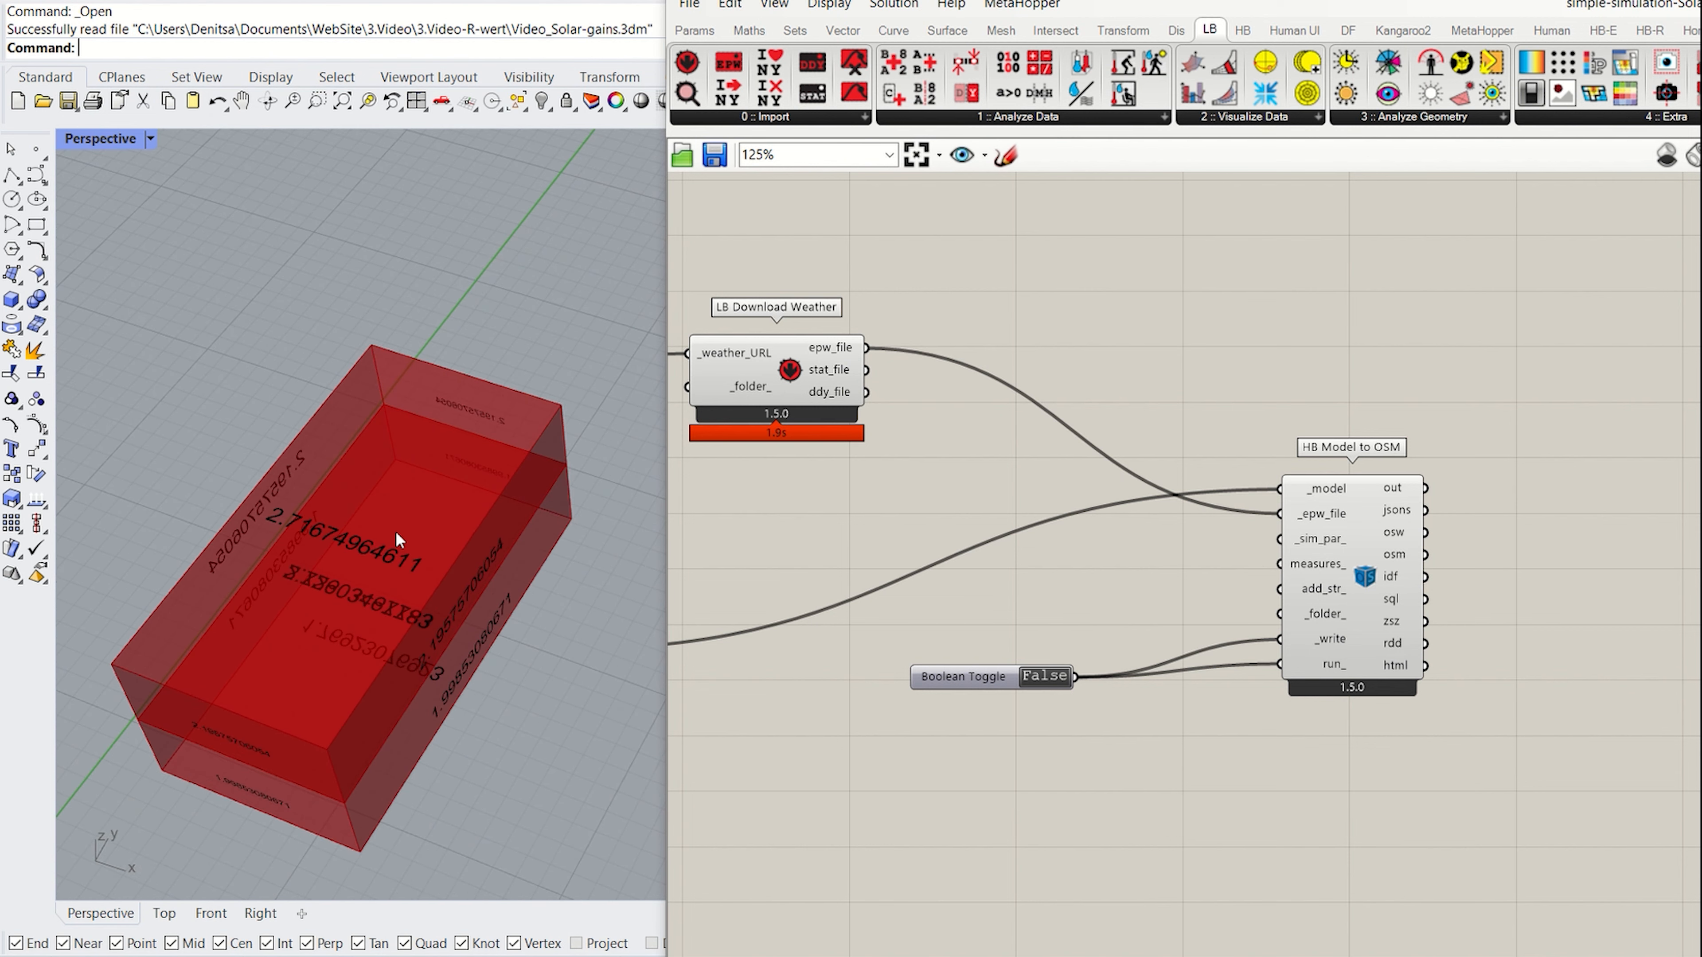
{"action": "scroll", "coordinate": [1002, 540], "scroll_direction": "down", "scroll_amount": 3}
{"action": "right_click_drag", "start_coordinate": [1264, 629], "coordinate": [1005, 641]}
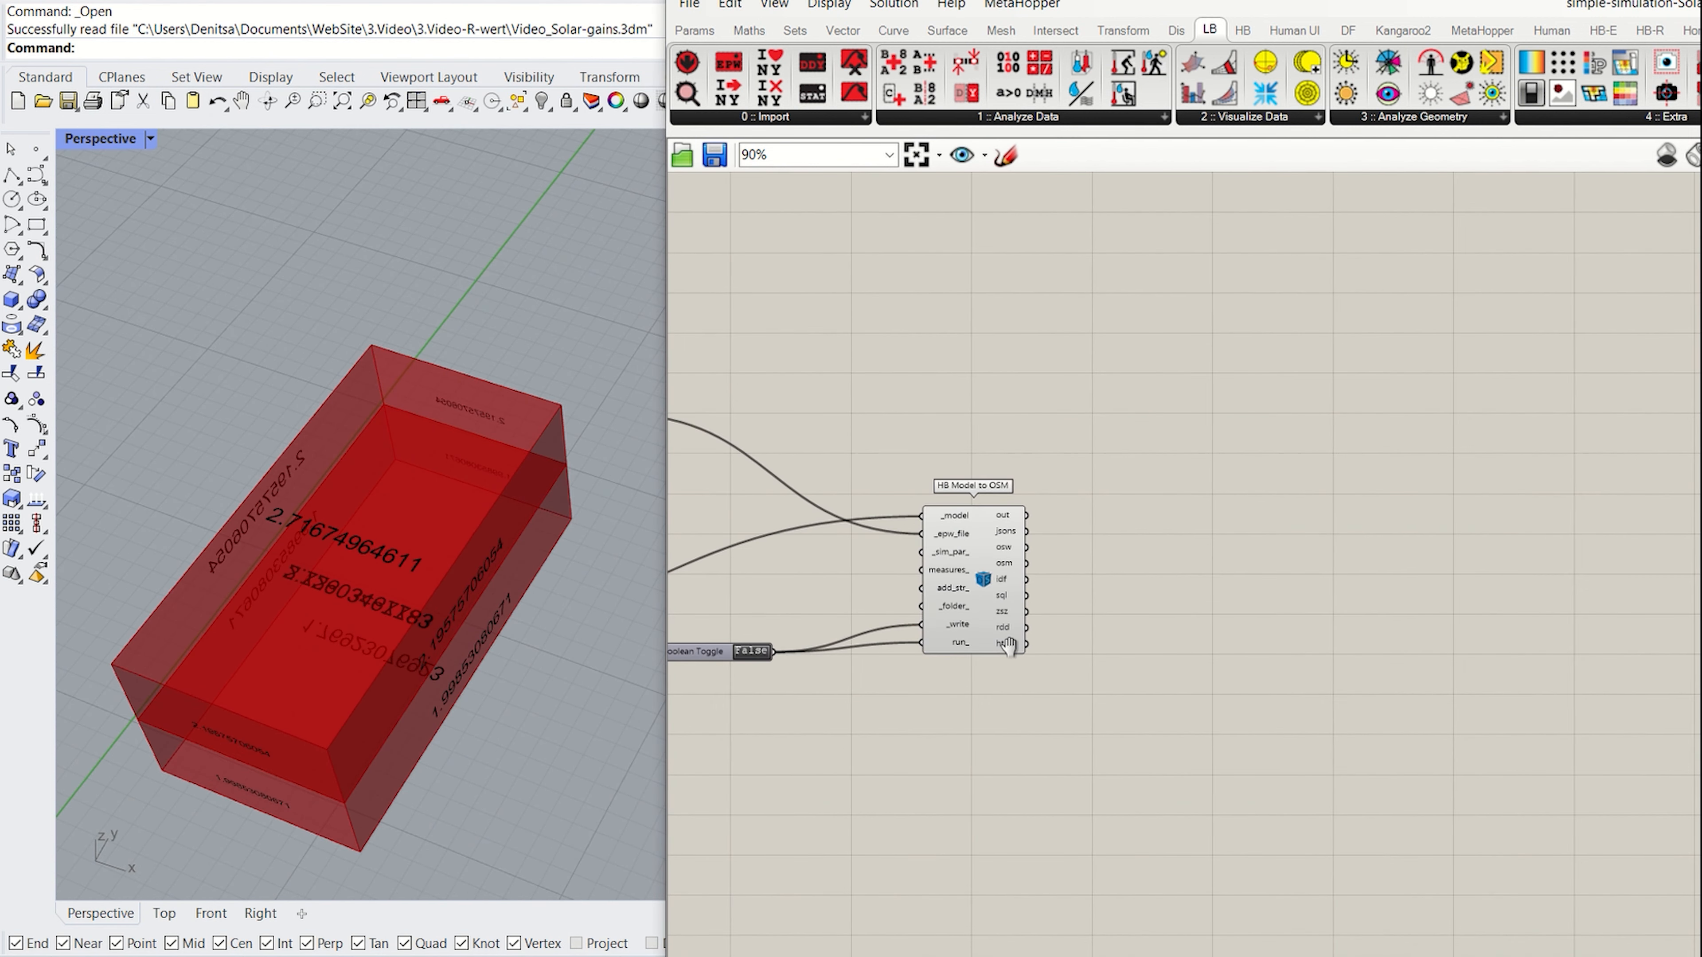
{"action": "scroll", "coordinate": [943, 580], "scroll_direction": "up", "scroll_amount": 3}
{"action": "mouse_move", "coordinate": [965, 546]}
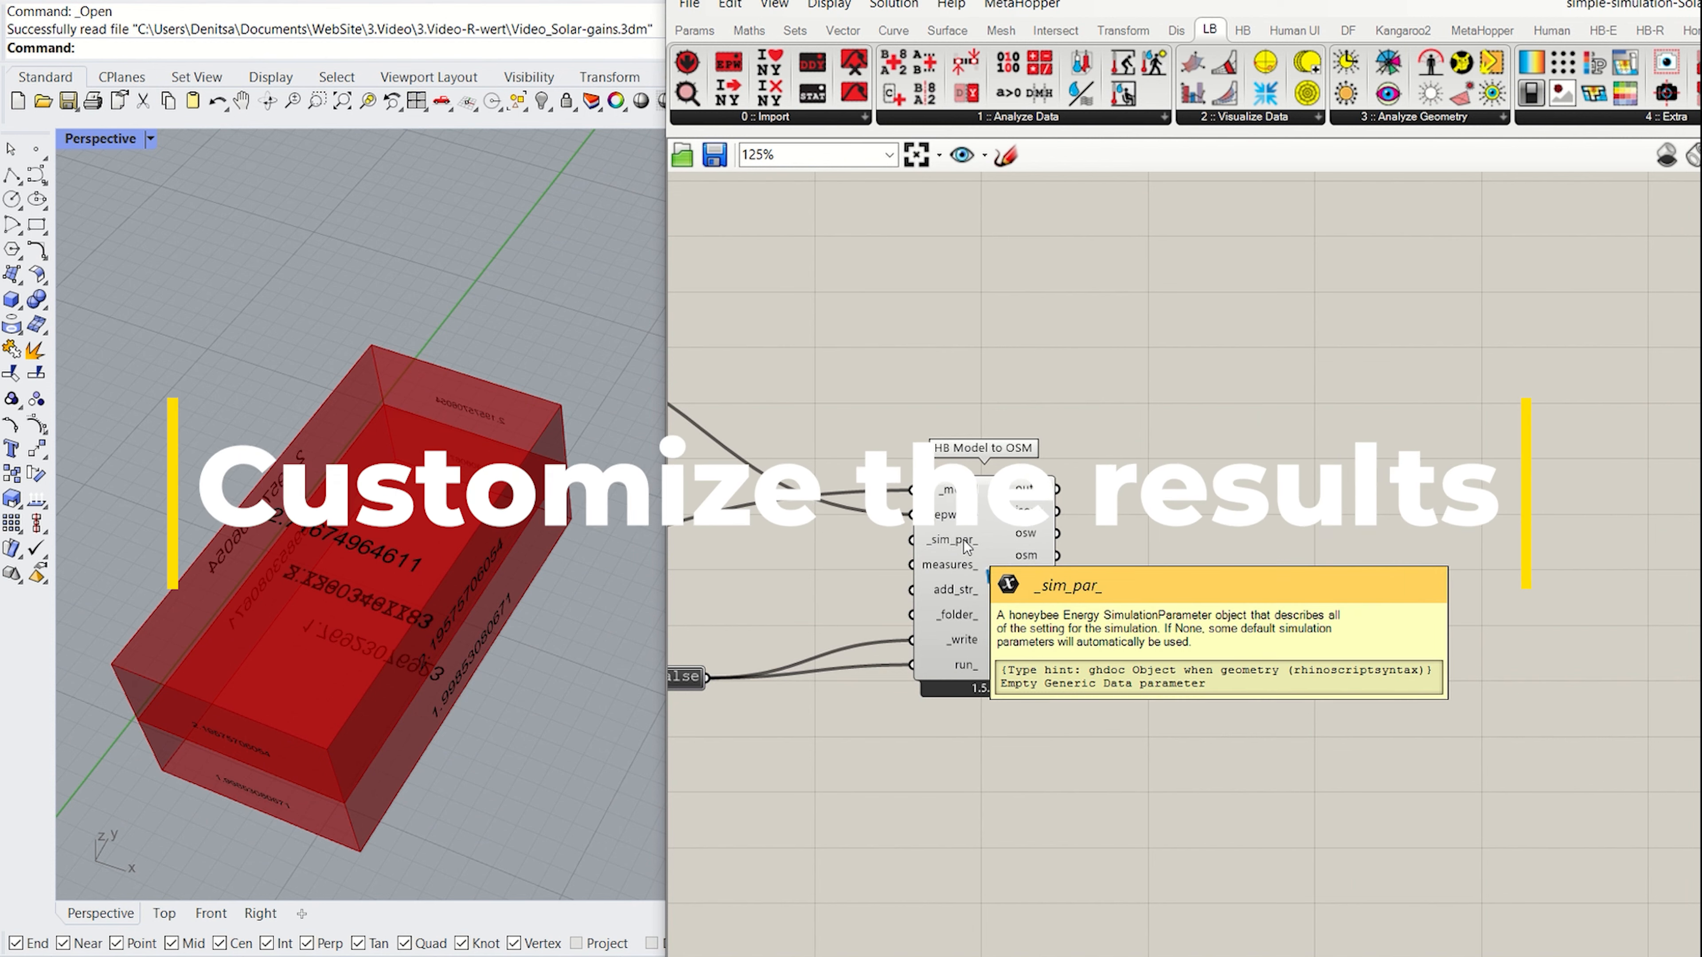
{"action": "right_click_drag", "start_coordinate": [966, 547], "coordinate": [1106, 574]}
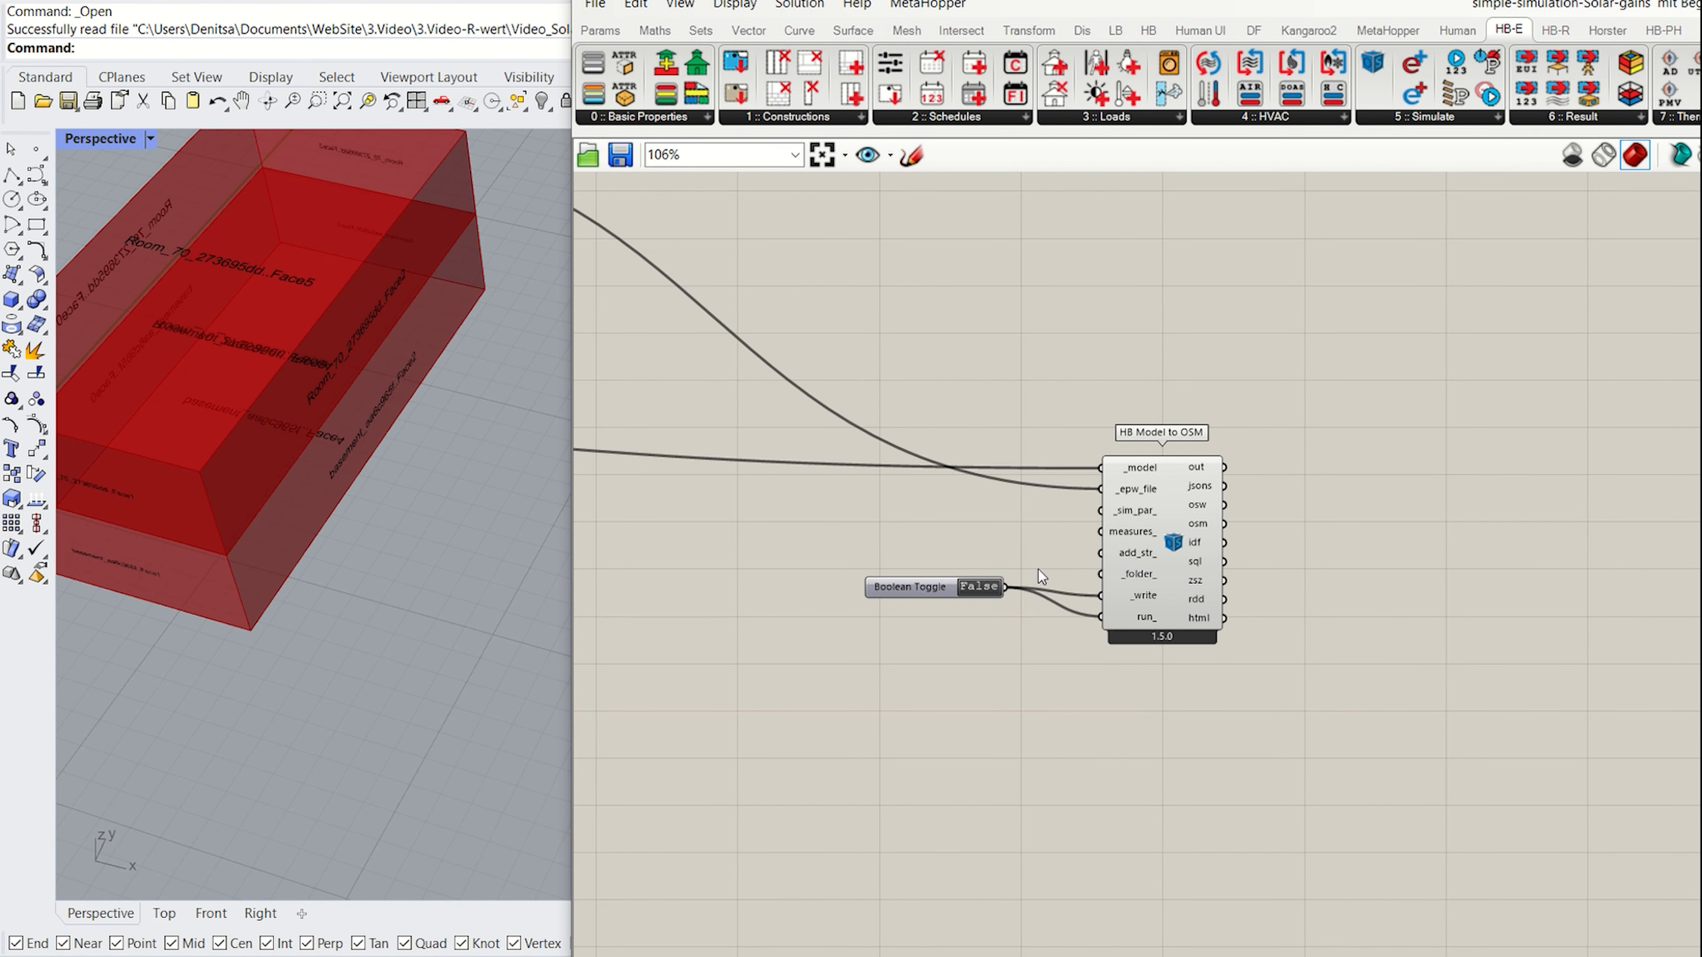
- Examine the inputs and result outputs of HB Model to OSM alongside the room model's face names
{"action": "left_click", "coordinate": [1163, 624]}
{"action": "scroll", "coordinate": [1059, 529], "scroll_direction": "up", "scroll_amount": 5}
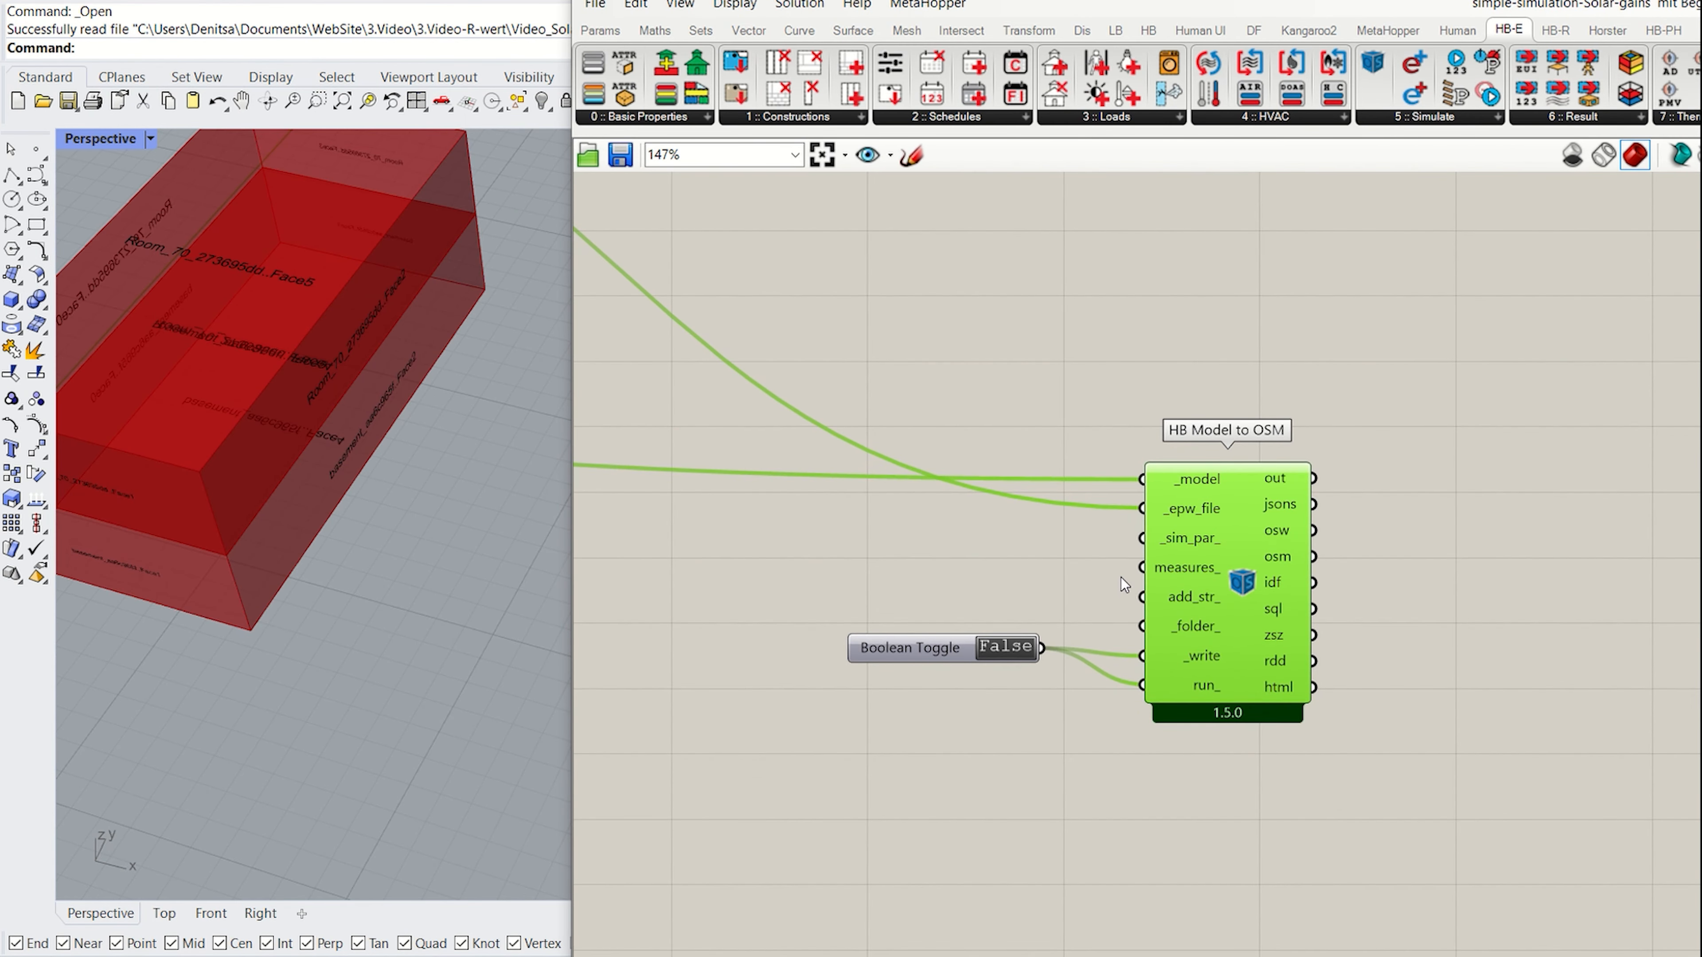
{"action": "scroll", "coordinate": [1143, 603], "scroll_direction": "down", "scroll_amount": 4}
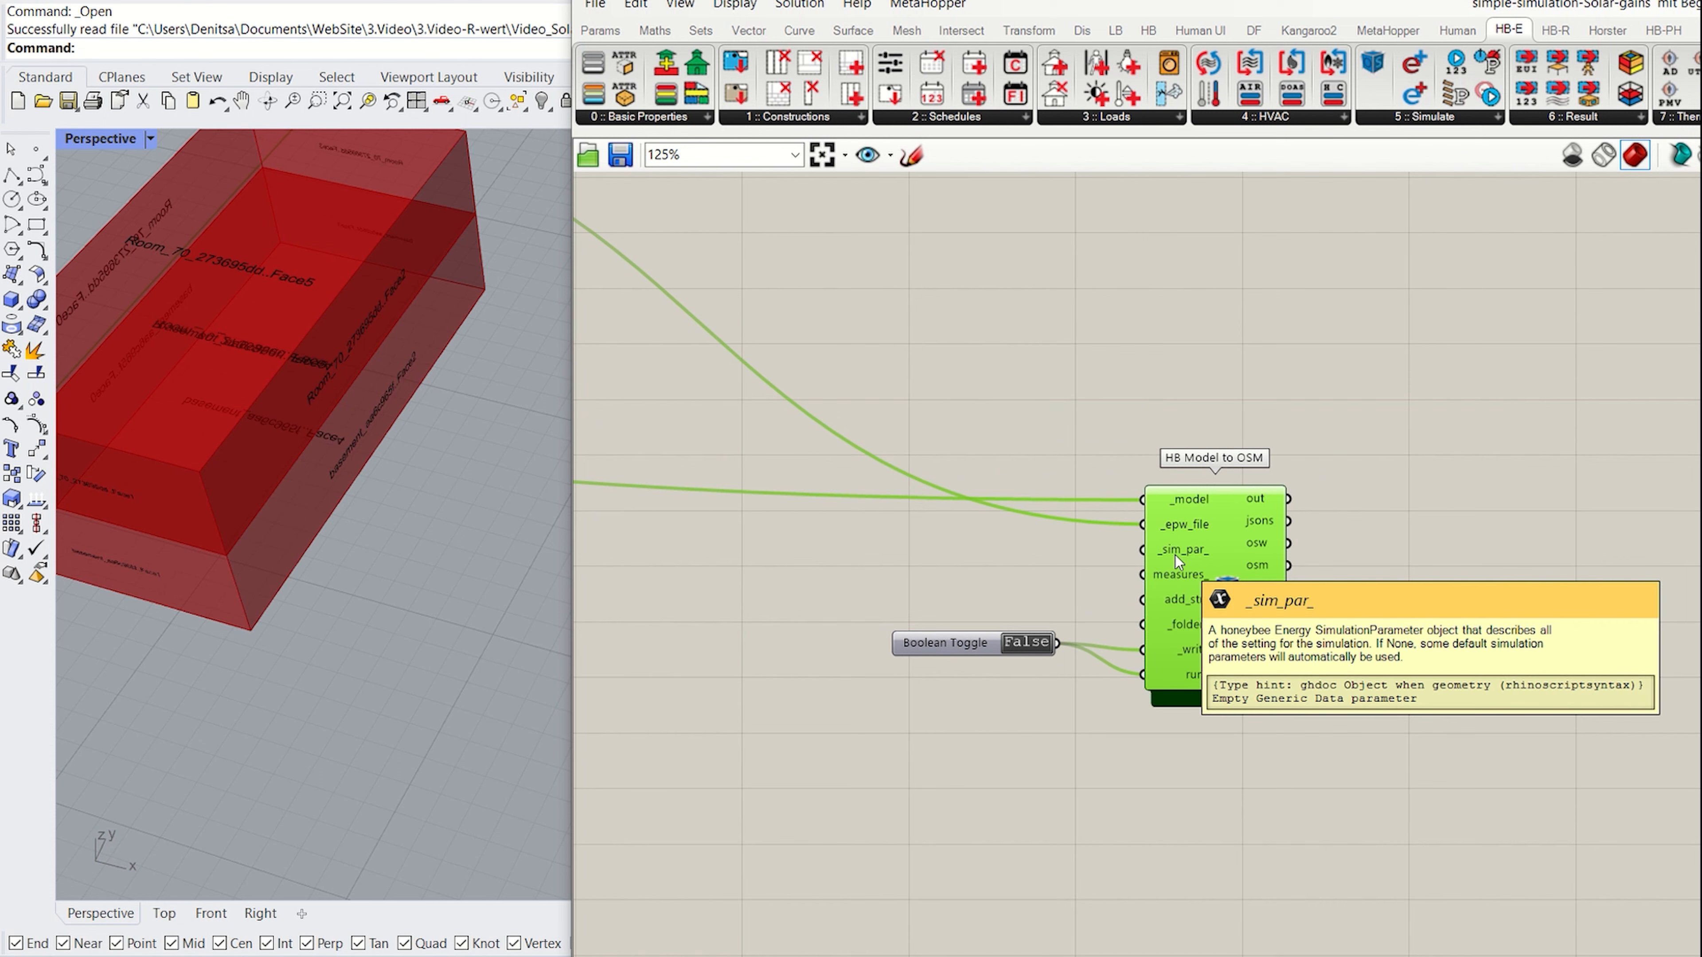
{"action": "left_click", "coordinate": [1394, 644]}
{"action": "scroll", "coordinate": [1140, 624], "scroll_direction": "up", "scroll_amount": 1}
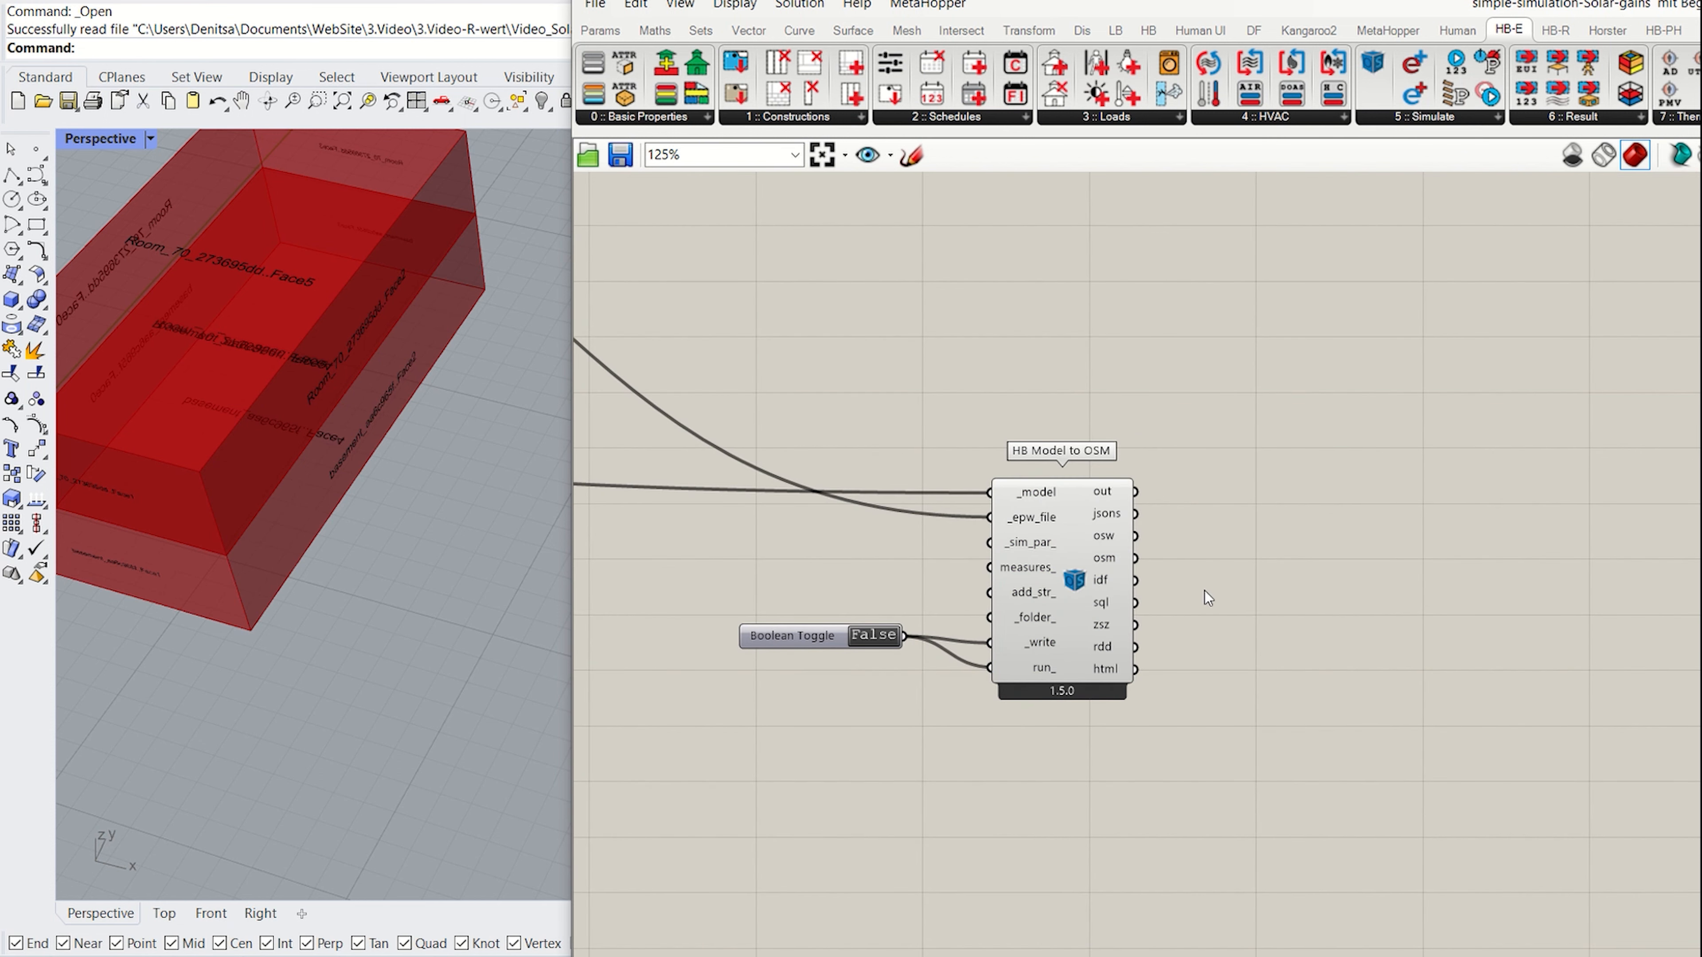
{"action": "scroll", "coordinate": [1143, 573], "scroll_direction": "up", "scroll_amount": 2}
{"action": "scroll", "coordinate": [1100, 597], "scroll_direction": "down", "scroll_amount": 1}
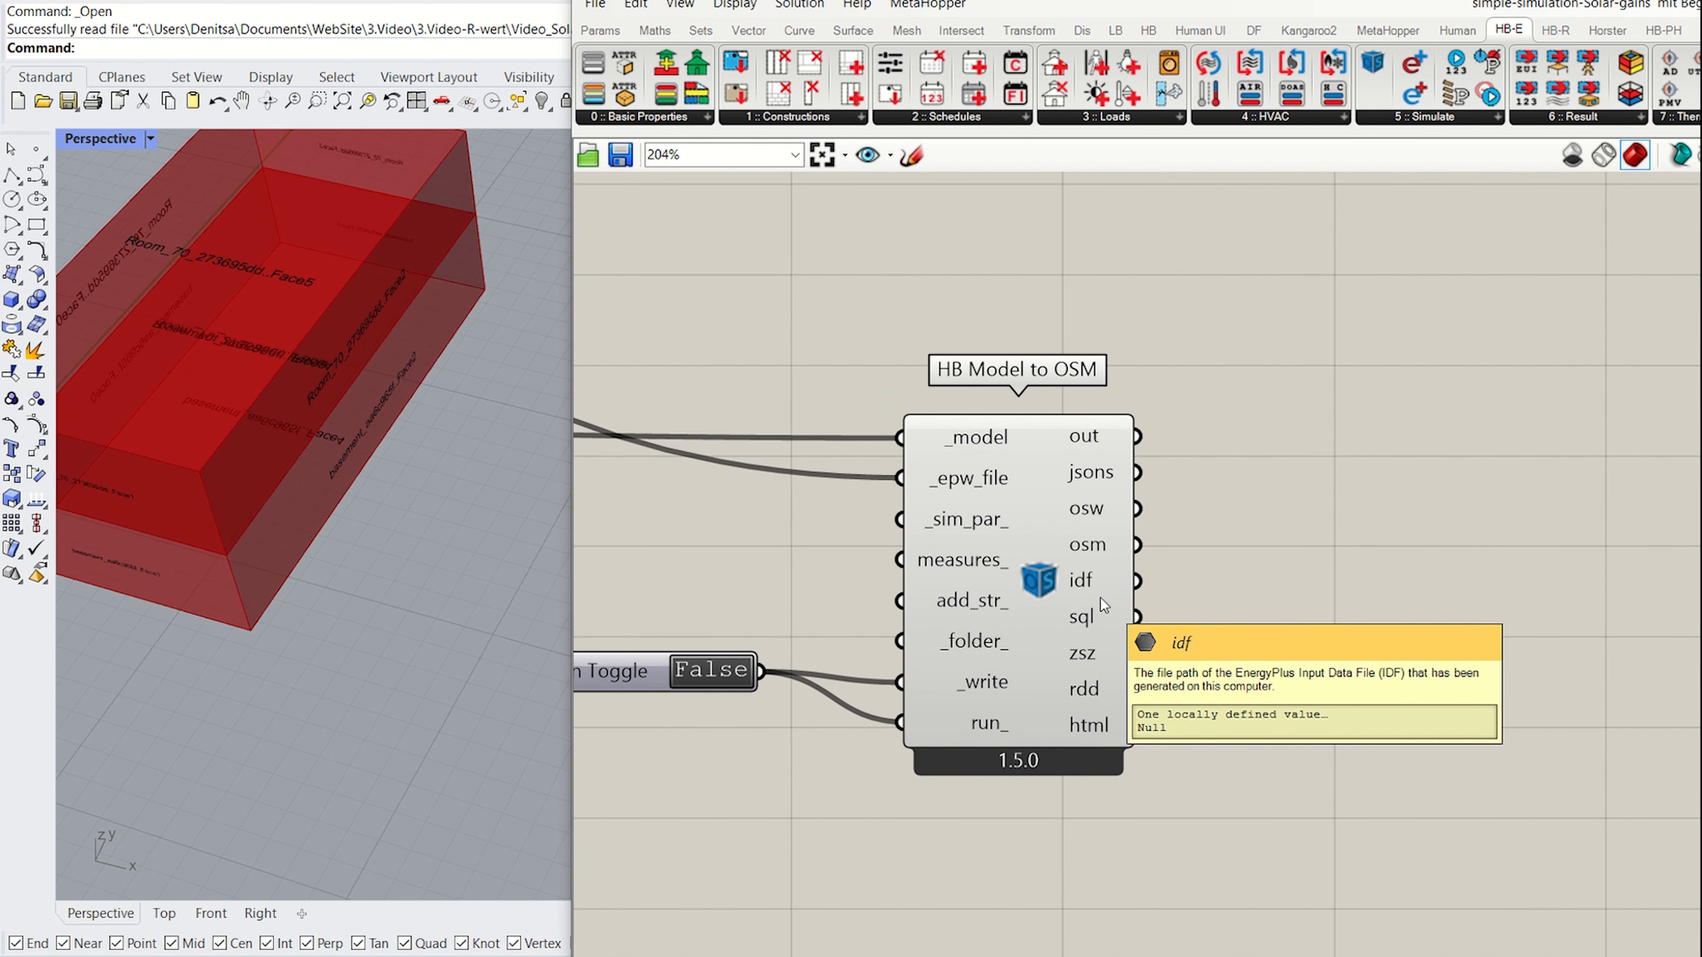
{"action": "scroll", "coordinate": [353, 475], "scroll_direction": "down", "scroll_amount": 3}
{"action": "scroll", "coordinate": [373, 494], "scroll_direction": "up", "scroll_amount": 4}
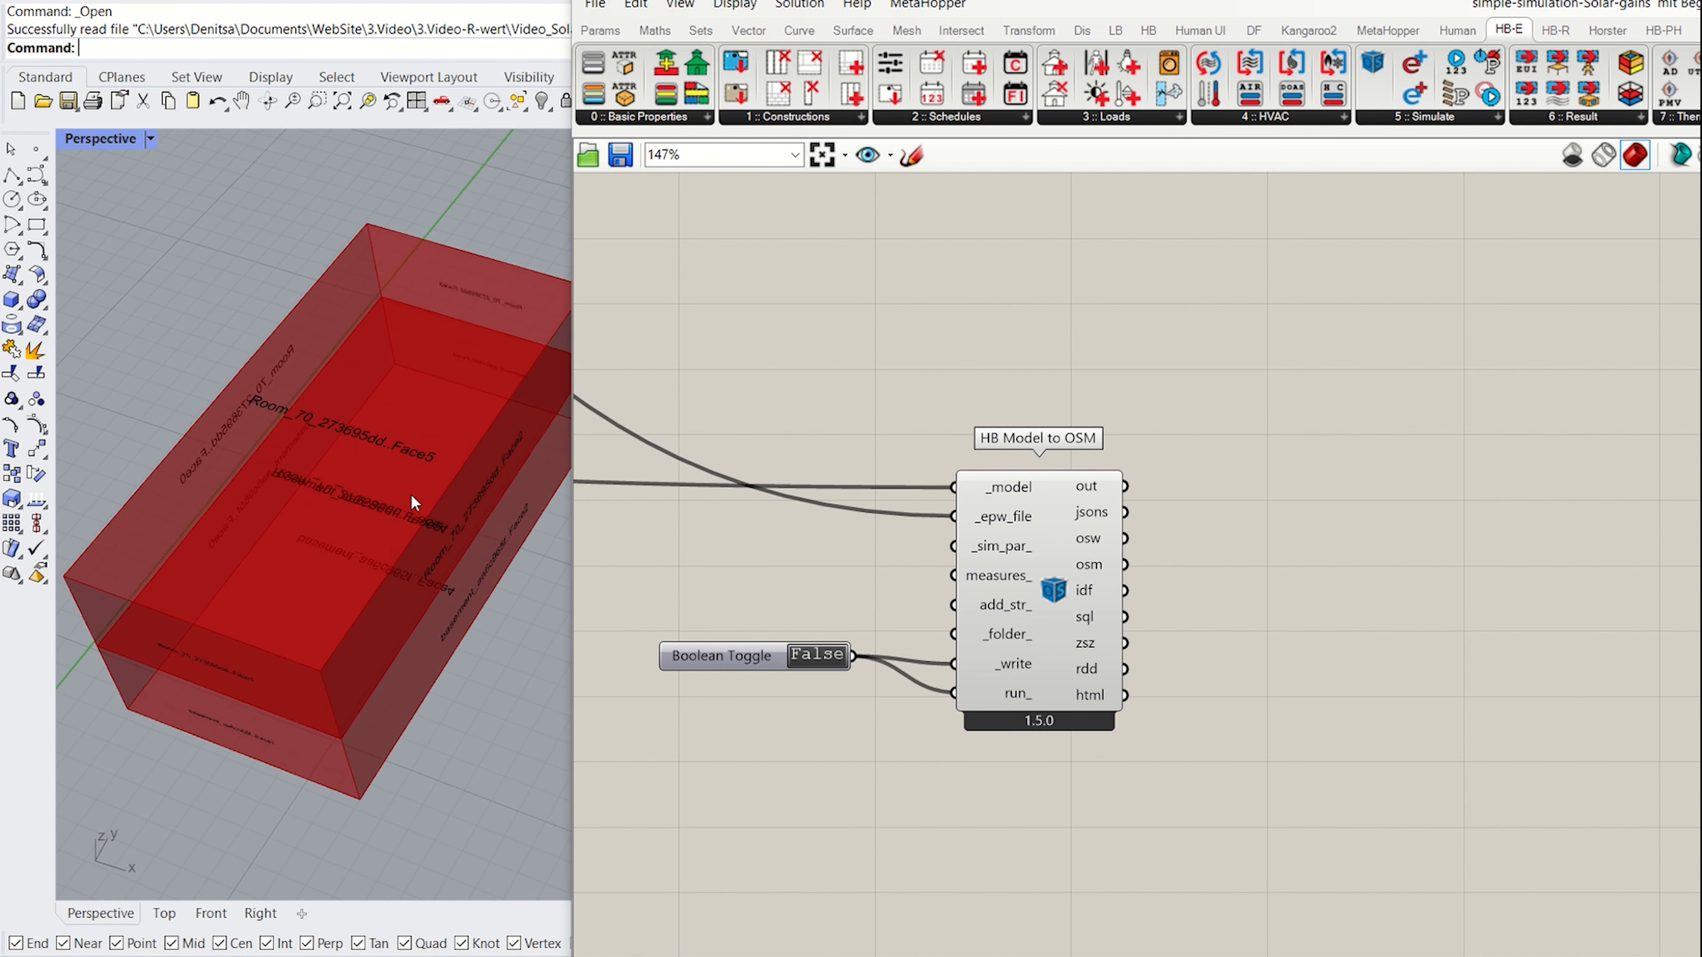
{"action": "scroll", "coordinate": [998, 624], "scroll_direction": "up", "scroll_amount": 2}
{"action": "mouse_move", "coordinate": [1048, 600]}
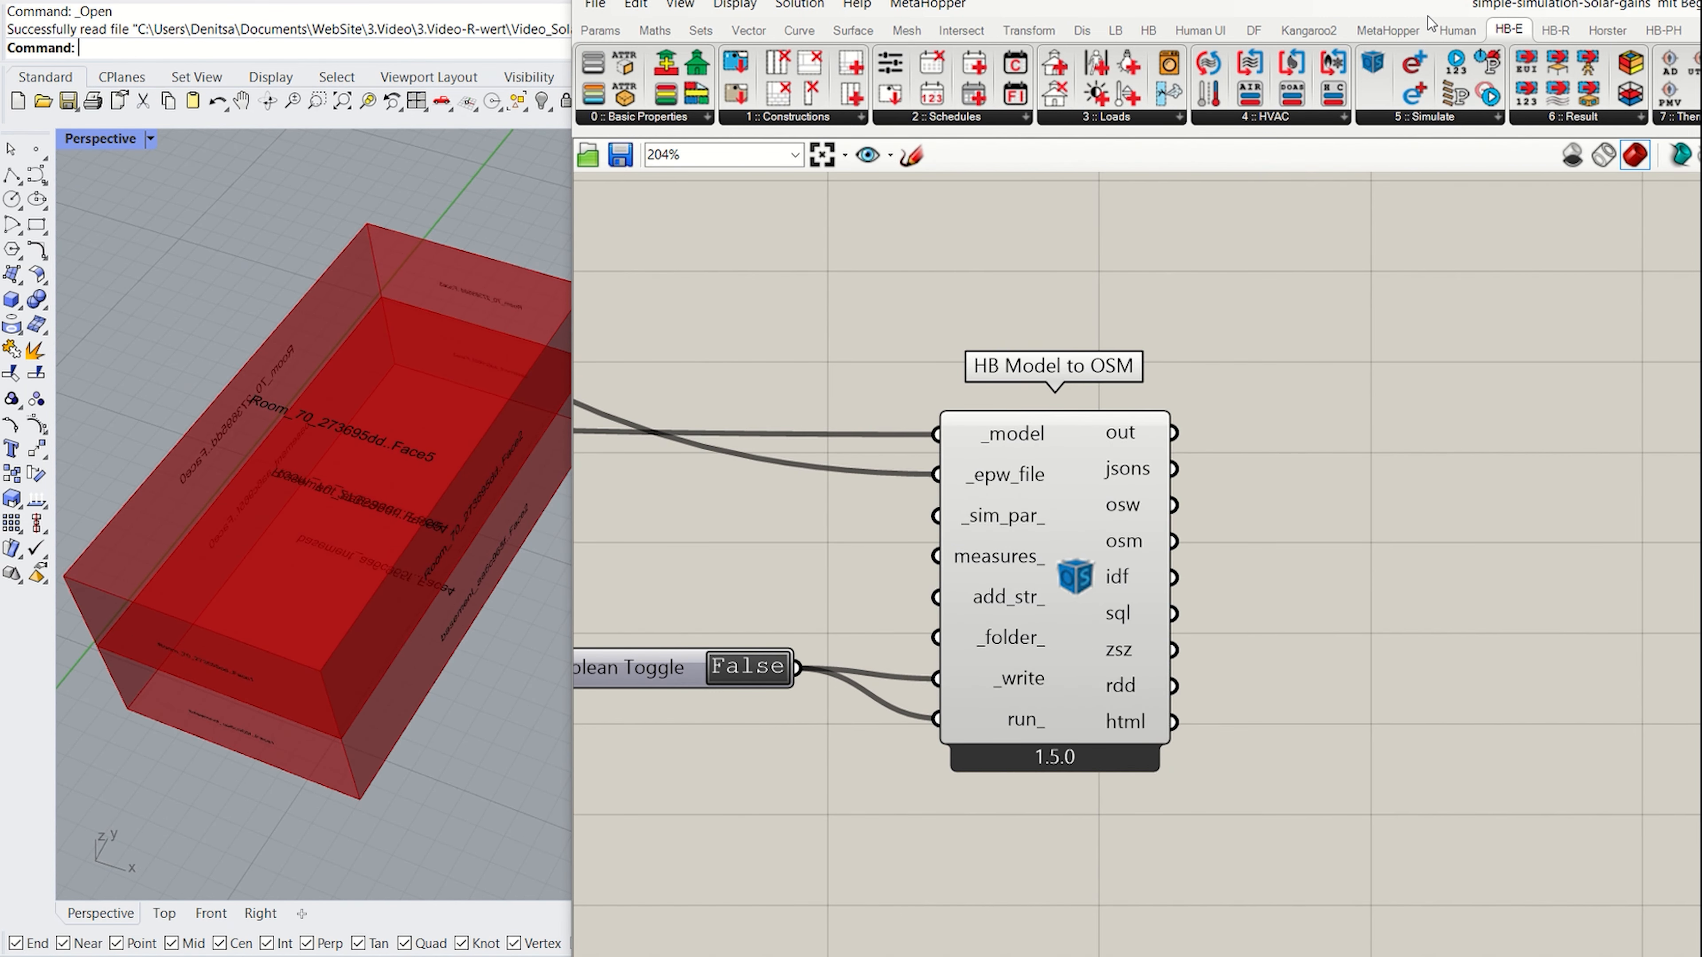
- Add an HB Read Result Dictionary component beside the outputs of HB Model to OSM
{"action": "left_click_drag", "start_coordinate": [1387, 2], "coordinate": [1425, 2]}
{"action": "left_click", "coordinate": [1595, 115]}
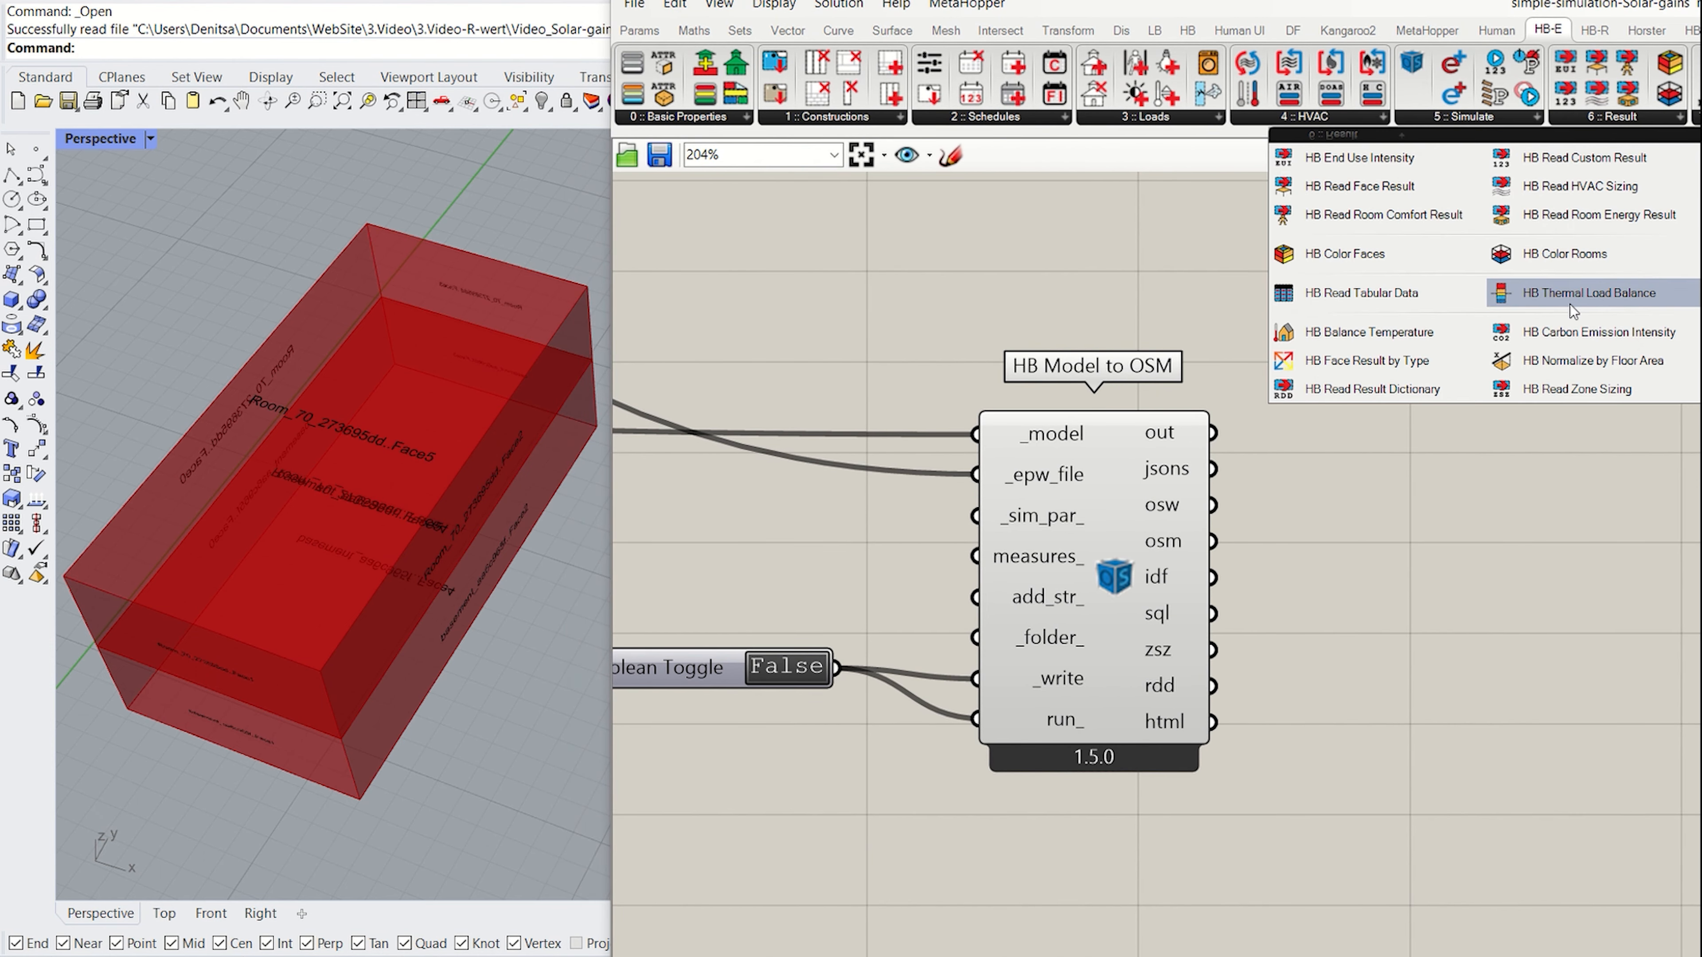
{"action": "left_click_drag", "start_coordinate": [1354, 383], "coordinate": [1440, 423]}
{"action": "scroll", "coordinate": [1480, 670], "scroll_direction": "down", "scroll_amount": 4}
{"action": "right_click_drag", "start_coordinate": [1481, 678], "coordinate": [944, 730]}
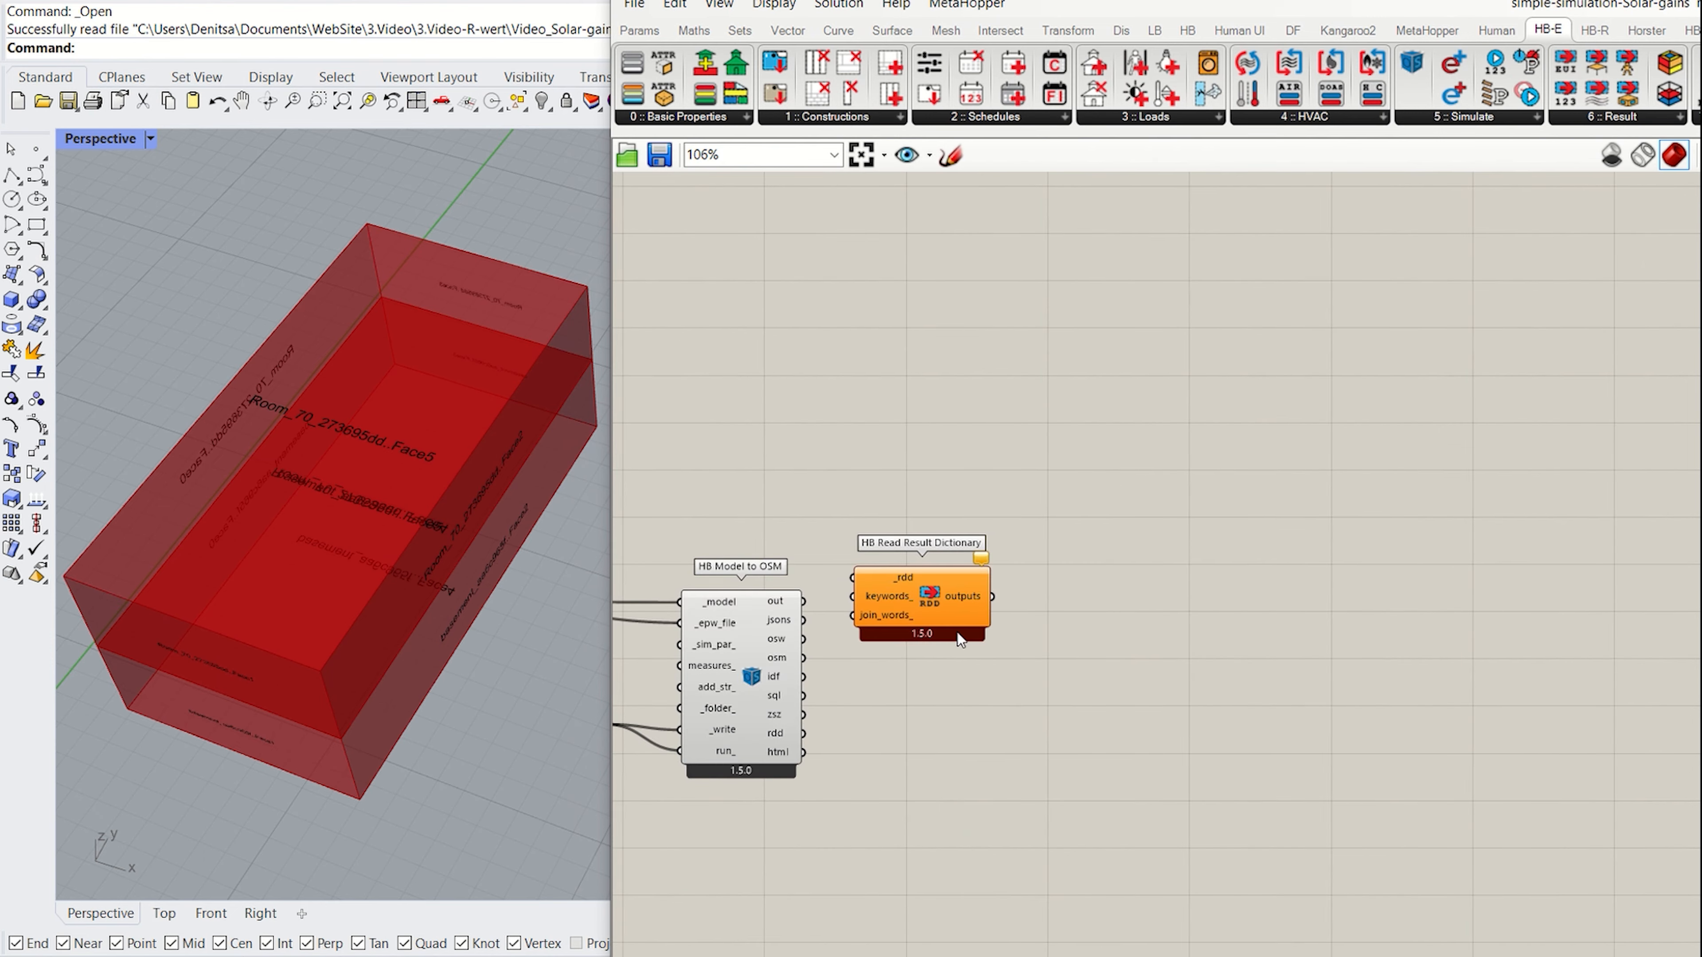
{"action": "left_click_drag", "start_coordinate": [957, 631], "coordinate": [1009, 731]}
- Connect the rdd output of HB Model to OSM to the _rdd input of HB Read Result Dictionary and lower that component slightly
{"action": "scroll", "coordinate": [874, 702], "scroll_direction": "up", "scroll_amount": 3}
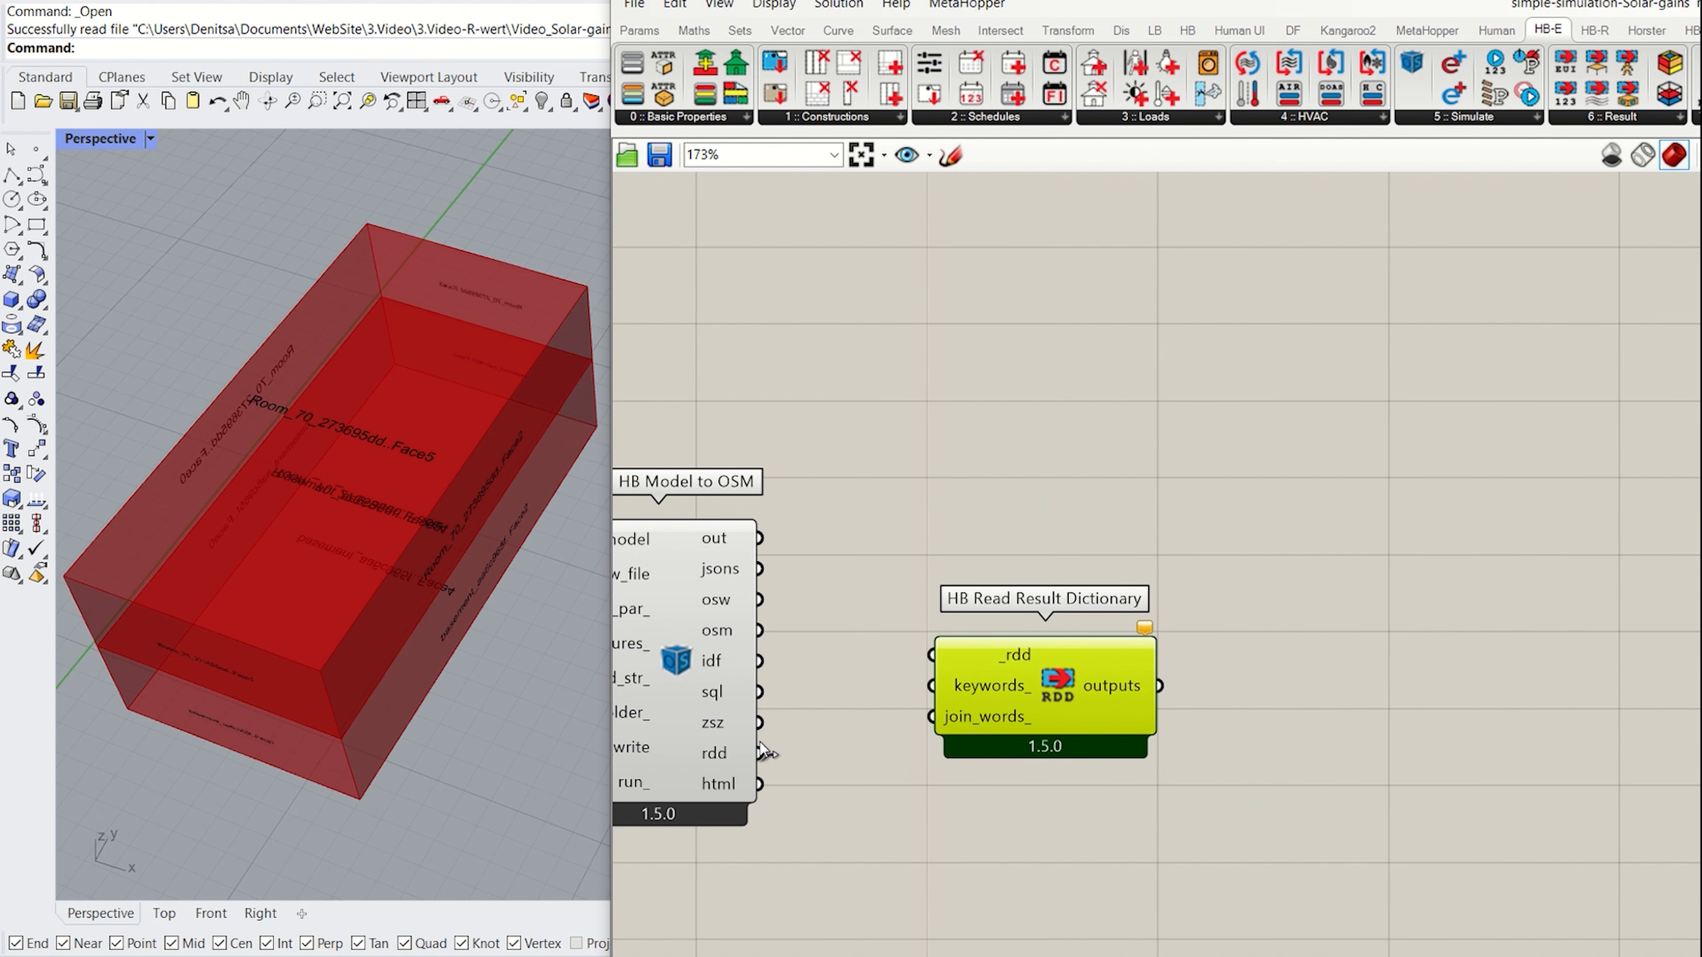
{"action": "left_click_drag", "start_coordinate": [763, 752], "coordinate": [931, 655]}
{"action": "right_click_drag", "start_coordinate": [1028, 532], "coordinate": [1202, 494]}
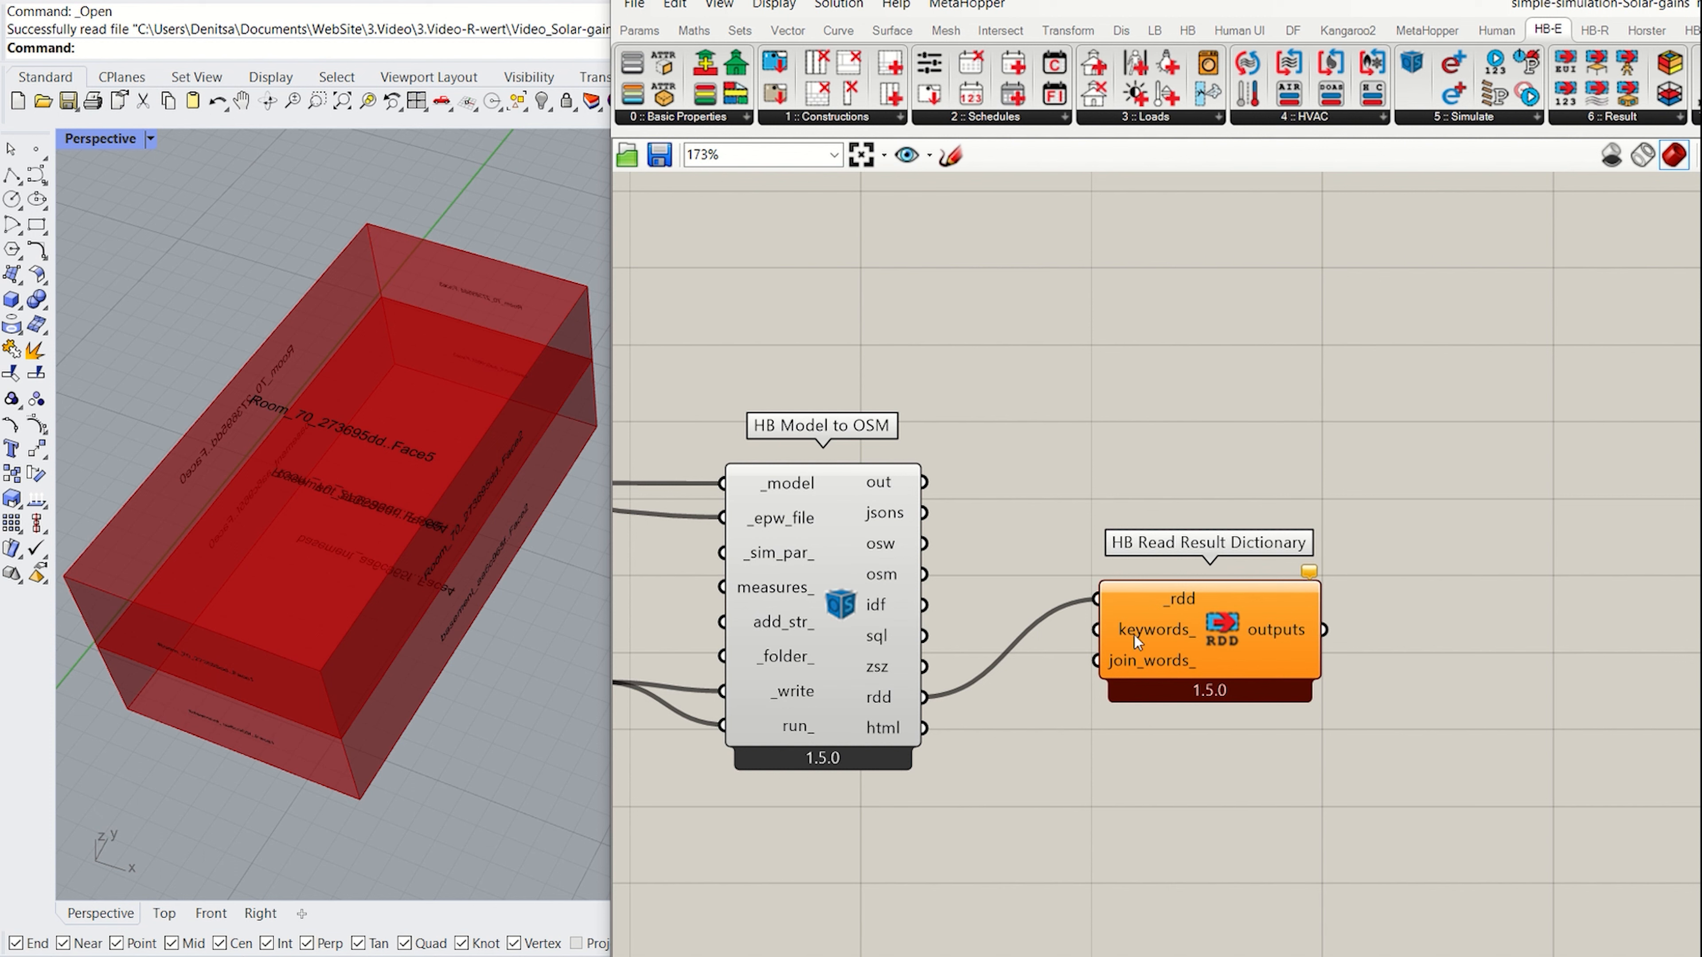
{"action": "left_click_drag", "start_coordinate": [1197, 661], "coordinate": [1193, 696]}
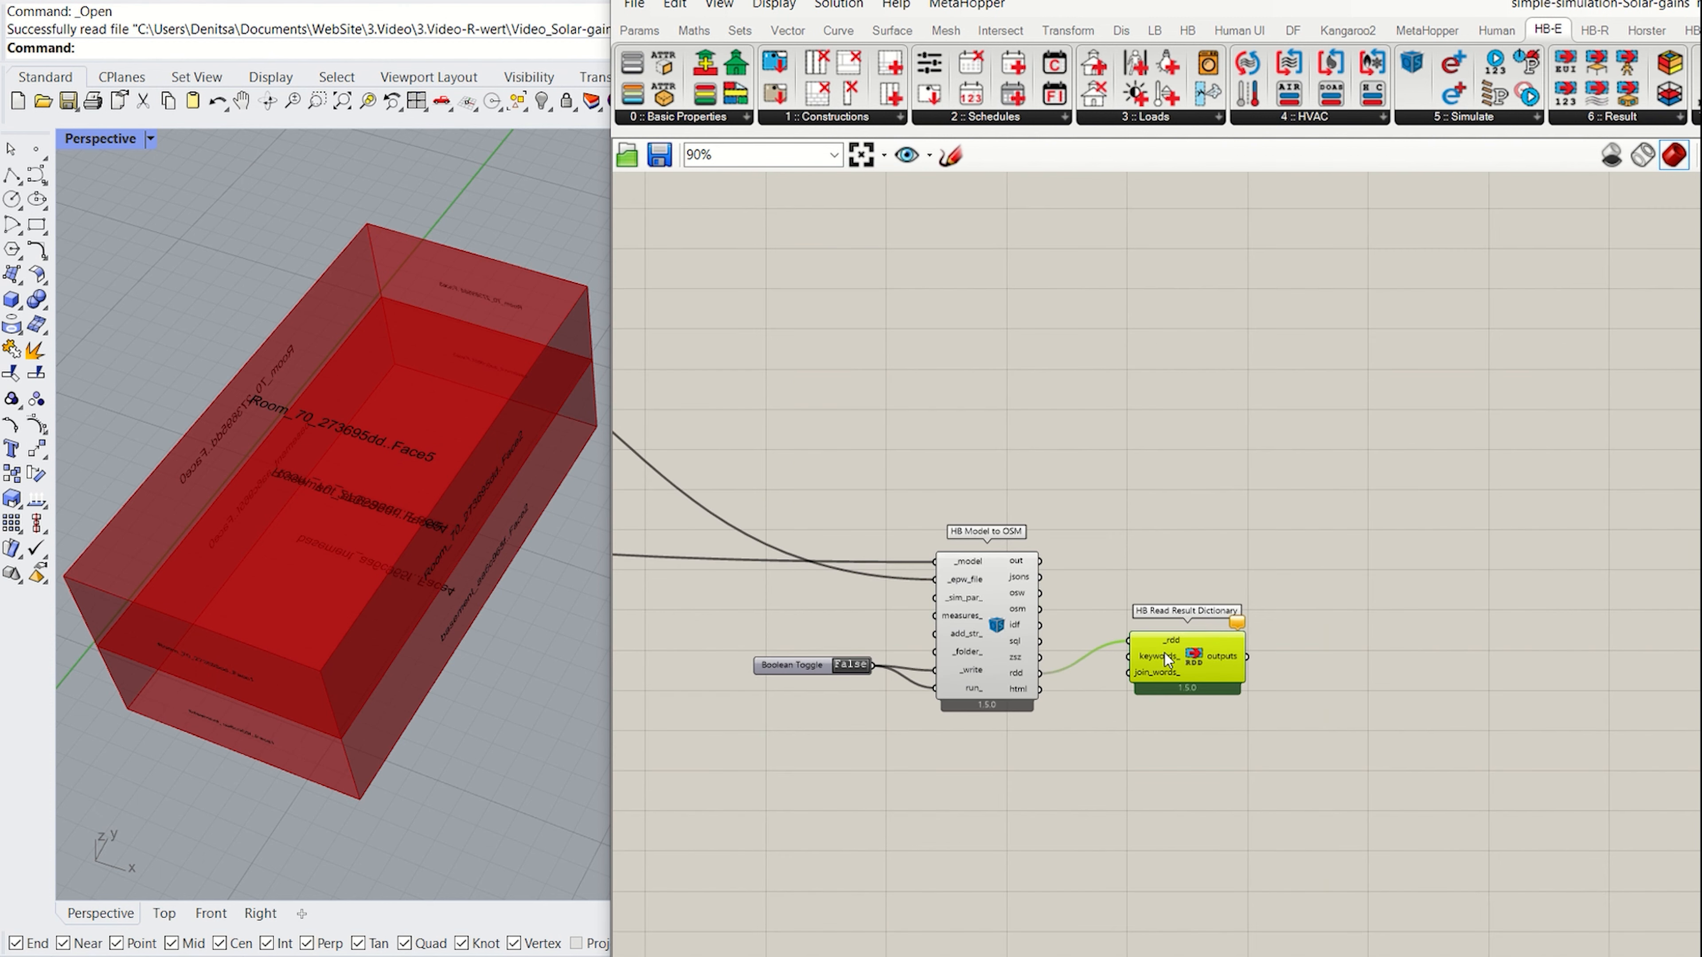
- Move HB Read Result Dictionary well above and beyond HB Model to OSM, and run the simulation
{"action": "scroll", "coordinate": [1168, 650], "scroll_direction": "down", "scroll_amount": 3}
{"action": "scroll", "coordinate": [1199, 684], "scroll_direction": "up", "scroll_amount": 2}
{"action": "scroll", "coordinate": [1199, 693], "scroll_direction": "up", "scroll_amount": 1}
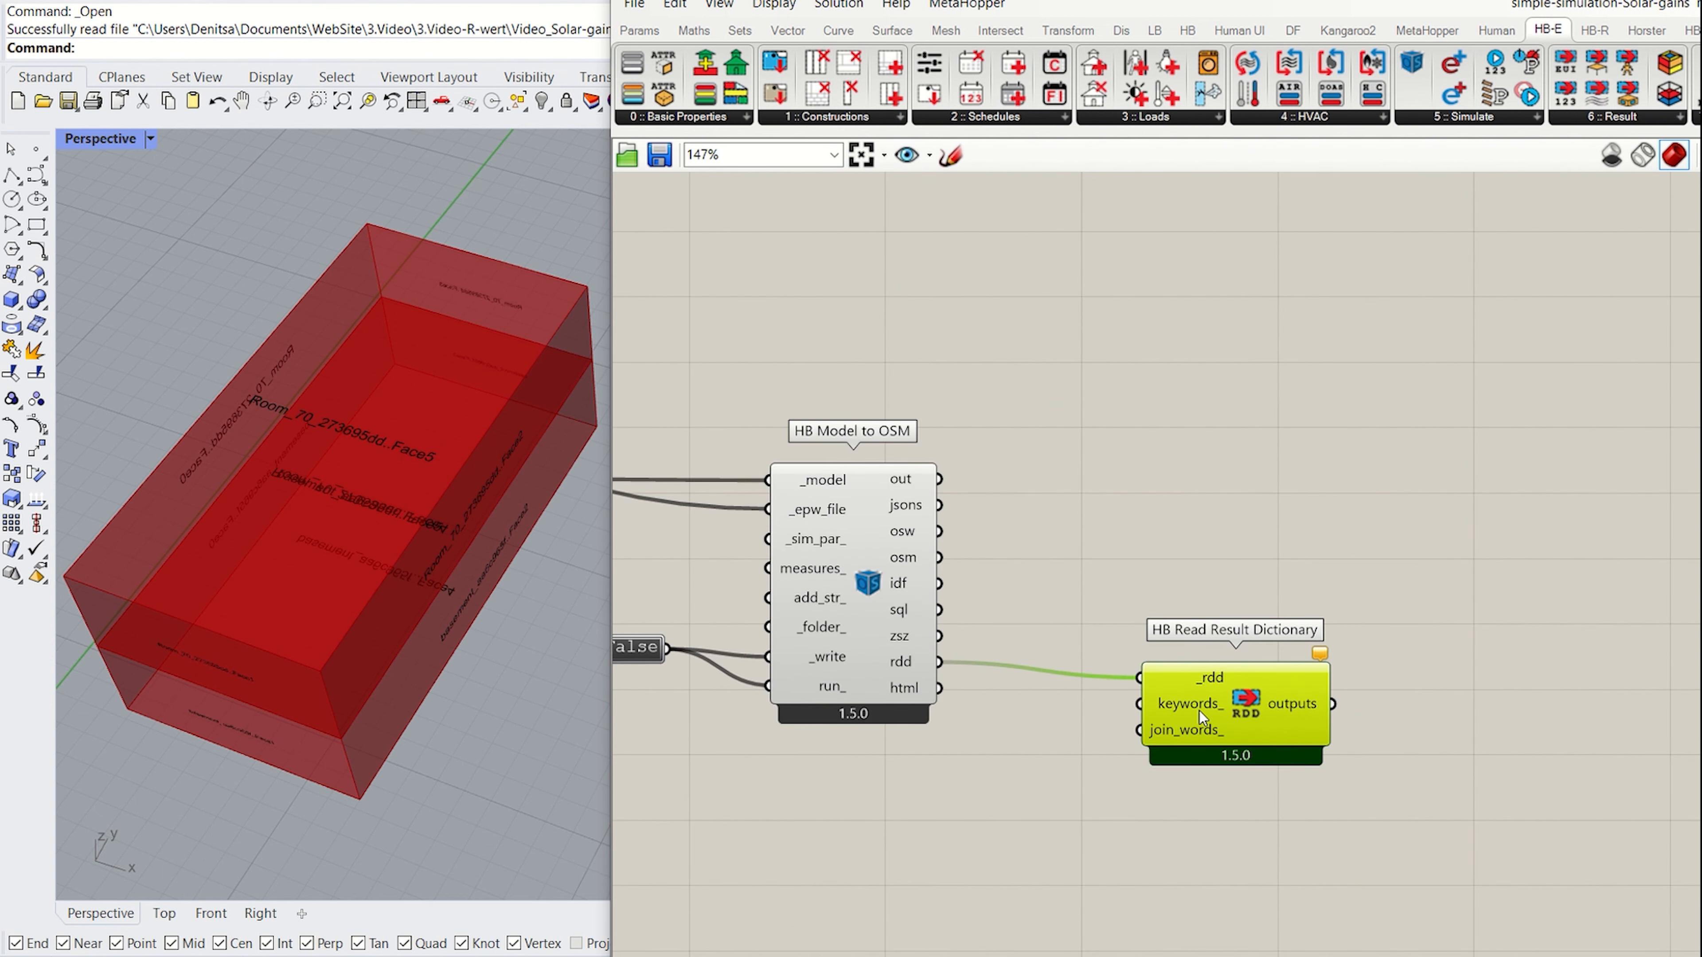
{"action": "left_click_drag", "start_coordinate": [1199, 710], "coordinate": [1448, 359]}
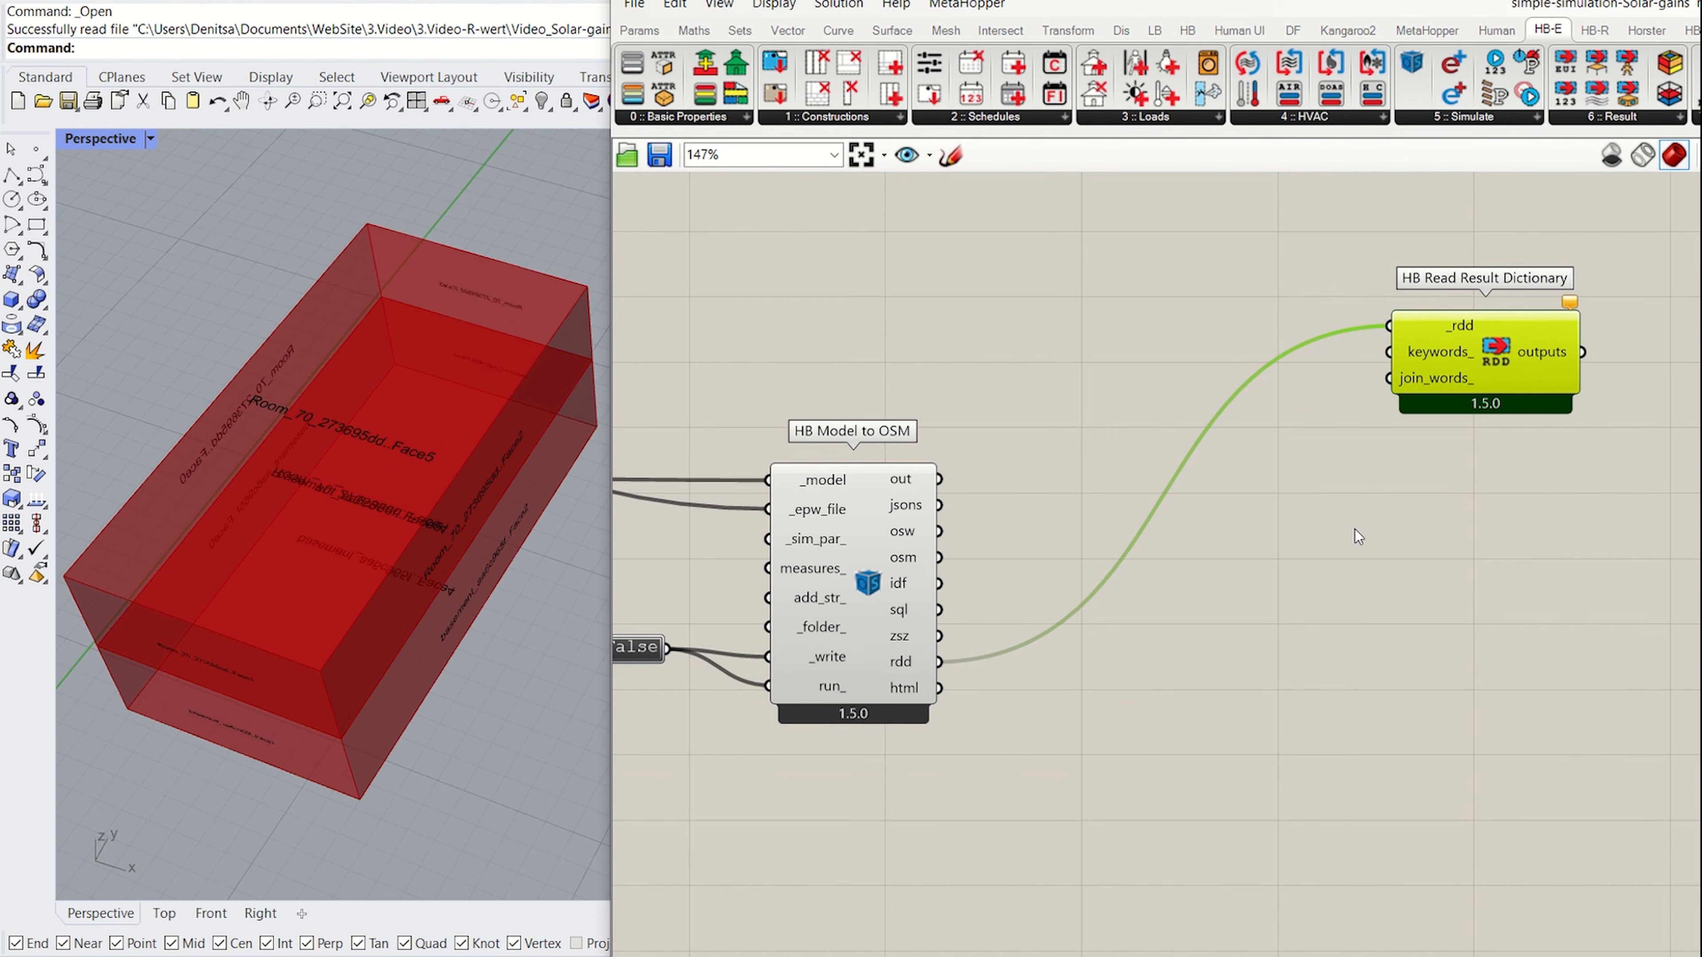
{"action": "right_click_drag", "start_coordinate": [1355, 530], "coordinate": [1273, 472]}
{"action": "scroll", "coordinate": [1274, 529], "scroll_direction": "down", "scroll_amount": 3}
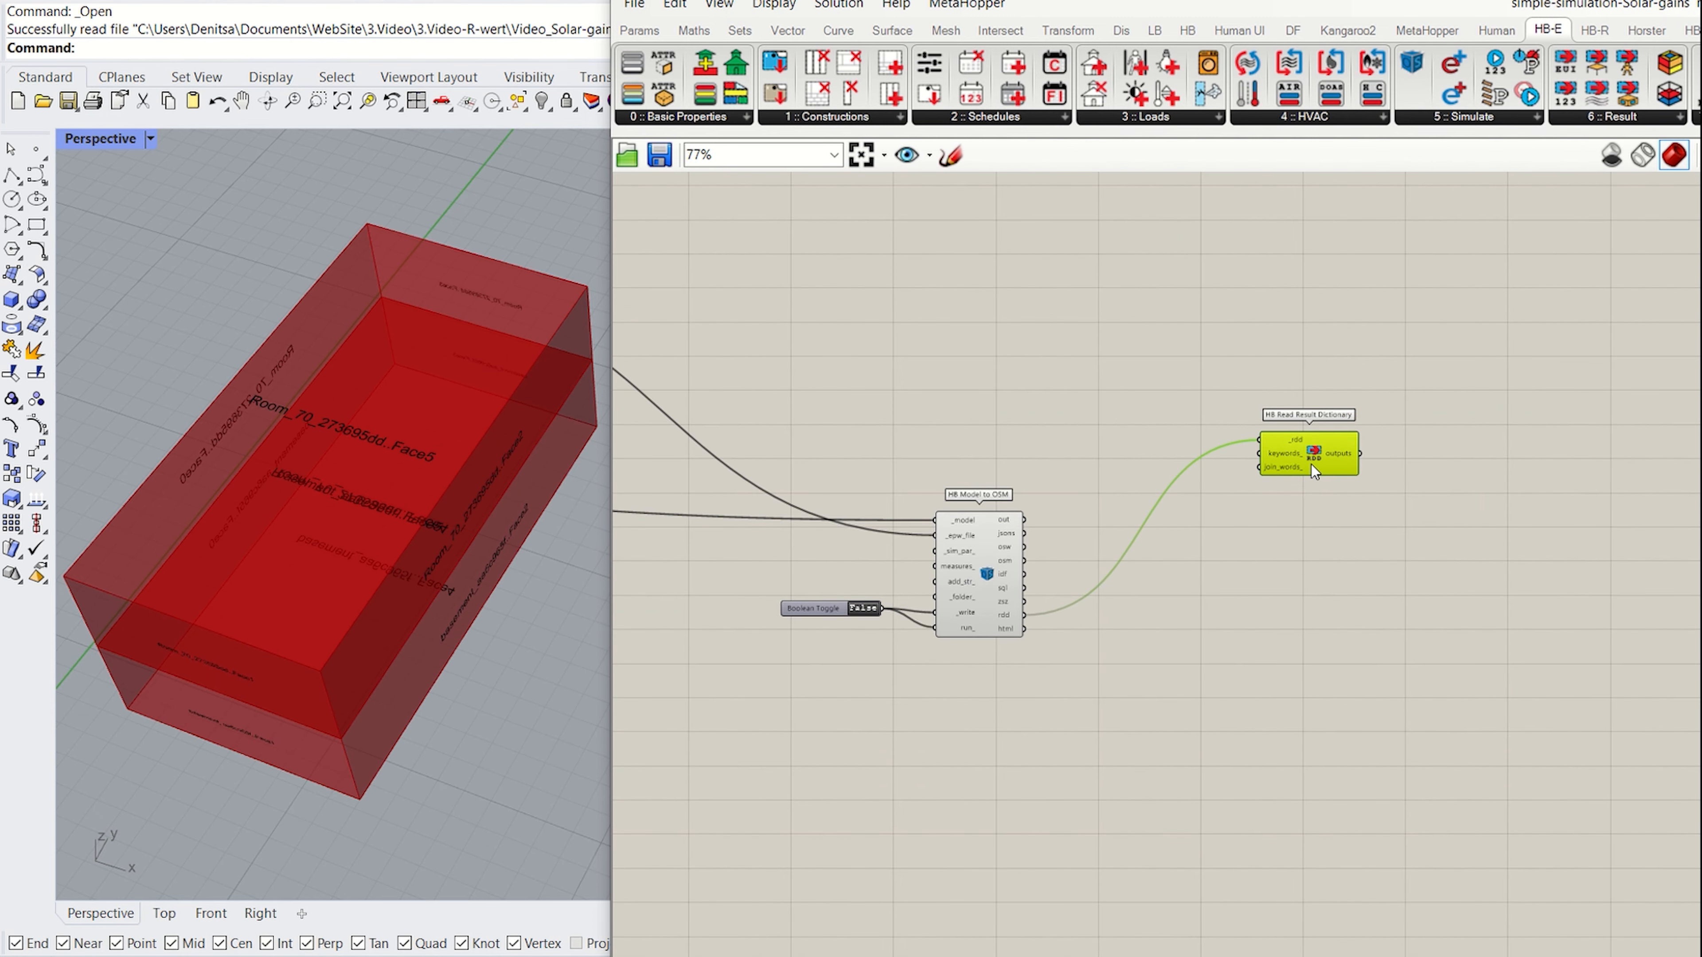
{"action": "left_click_drag", "start_coordinate": [1311, 464], "coordinate": [1298, 324]}
{"action": "scroll", "coordinate": [902, 592], "scroll_direction": "up", "scroll_amount": 3}
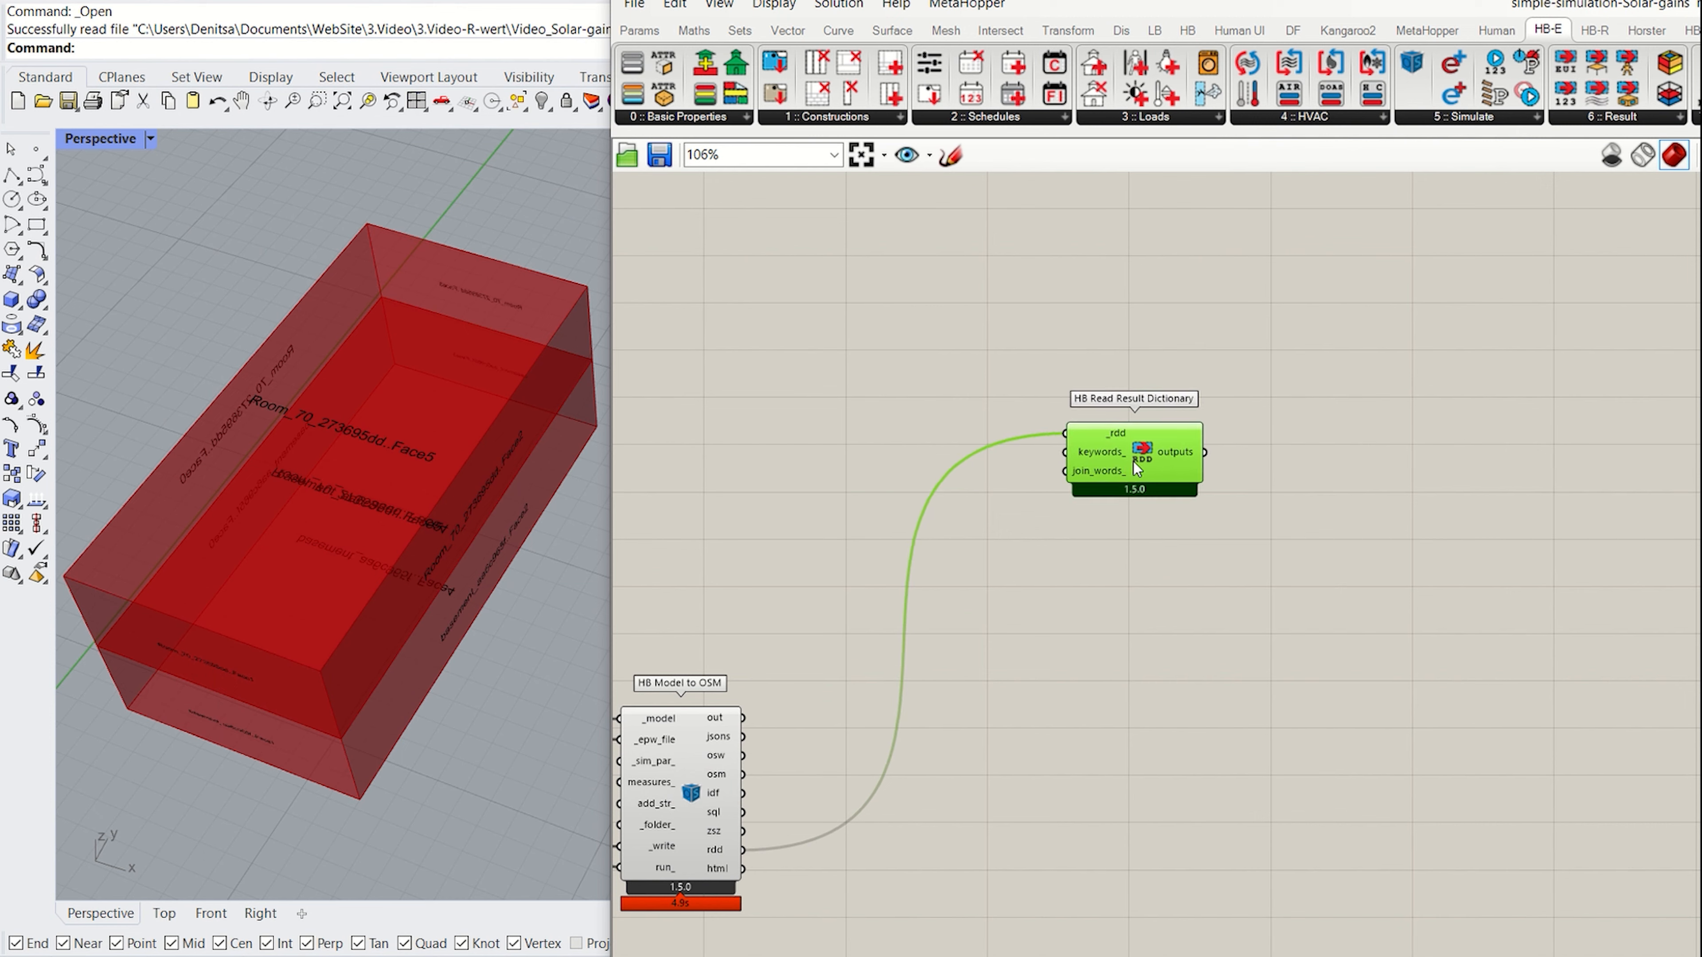
- Add a Panel containing "surface", connect it to keywords_ of HB Read Result Dictionary and align that component with it
{"action": "scroll", "coordinate": [888, 438], "scroll_direction": "up", "scroll_amount": 1}
{"action": "double_click", "coordinate": [888, 438]}
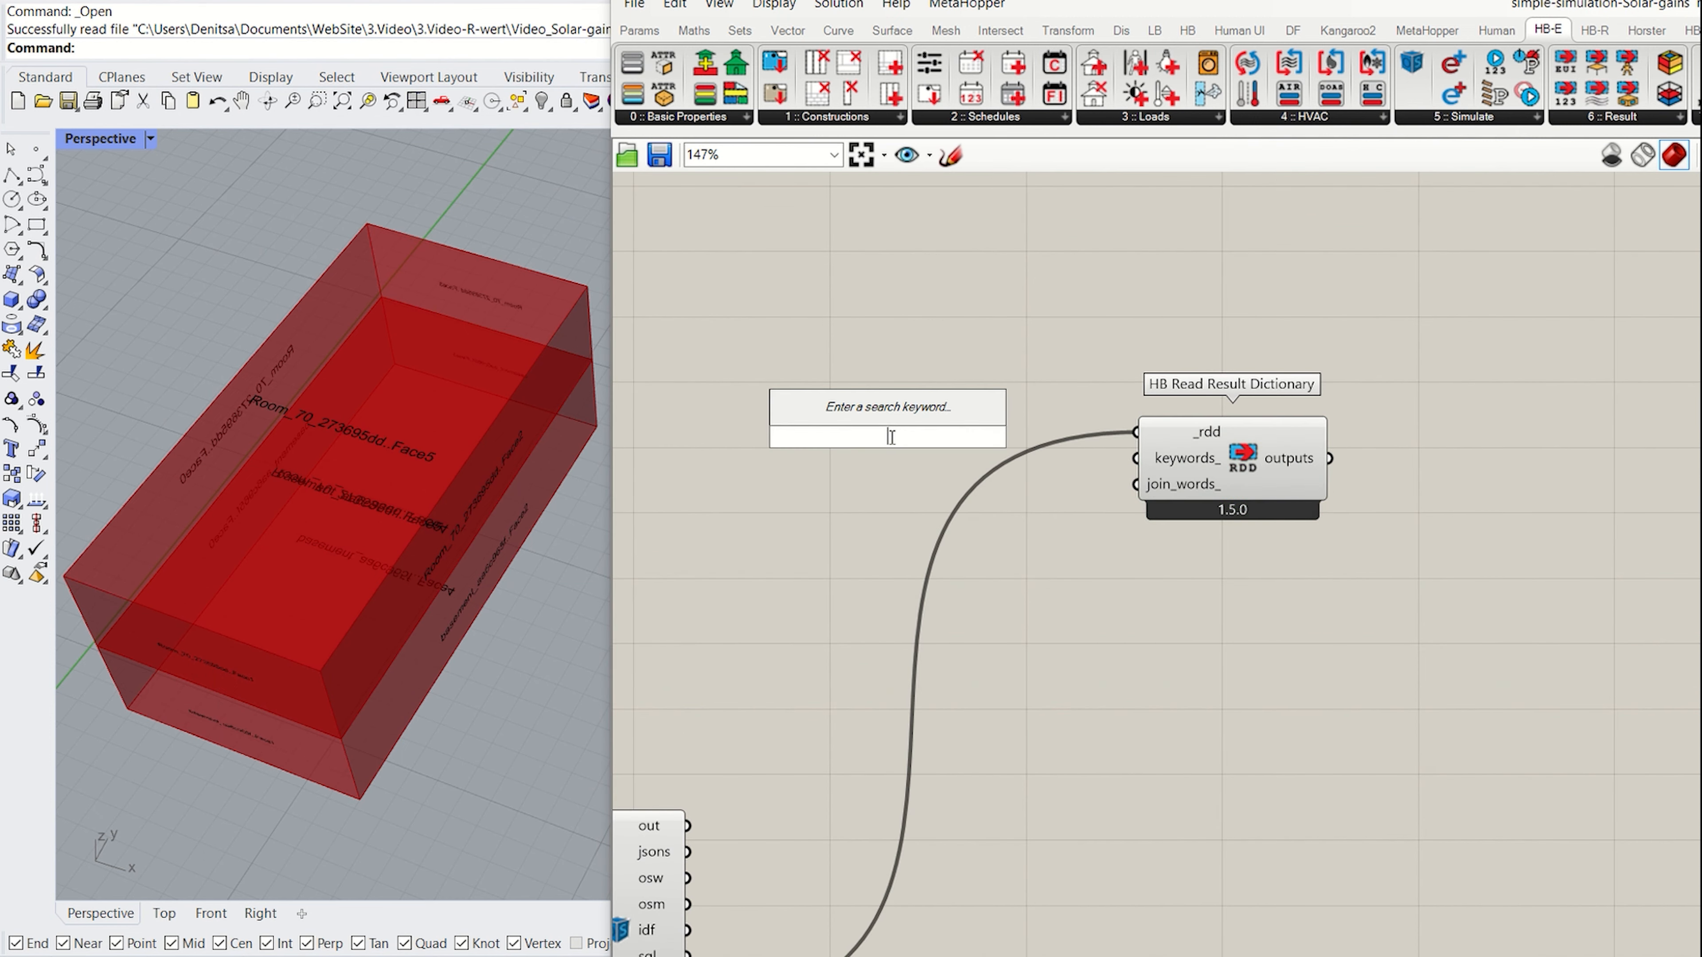
{"action": "type", "text": "\"surface"}
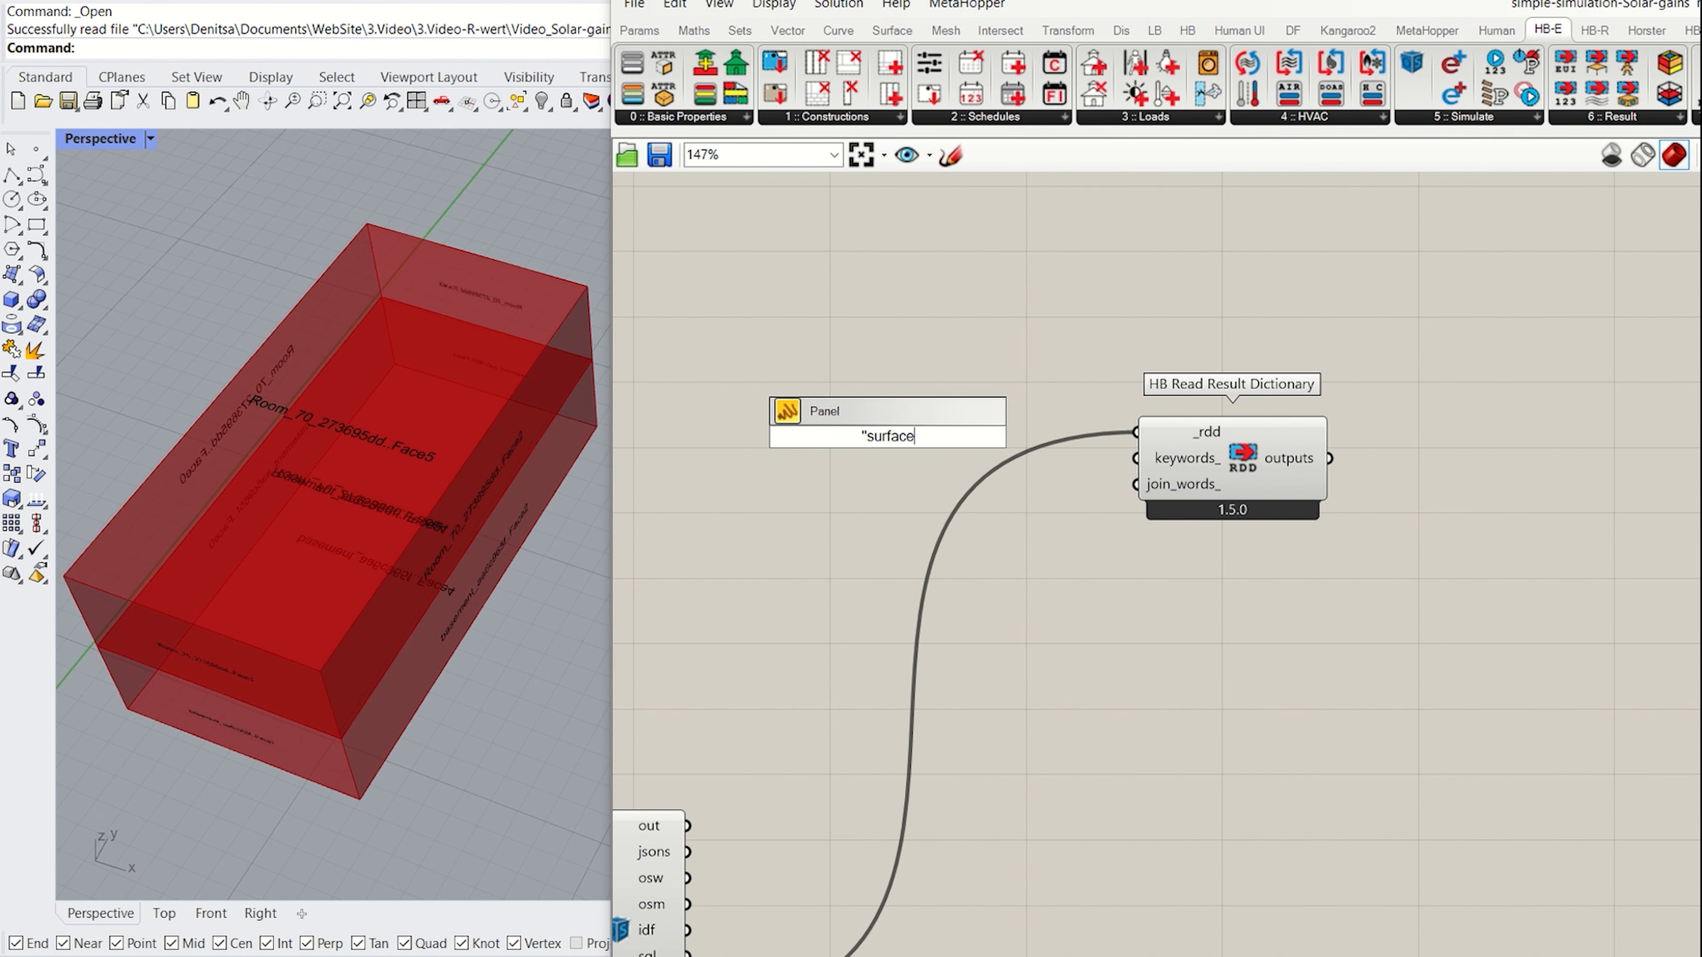
{"action": "key", "text": "Return"}
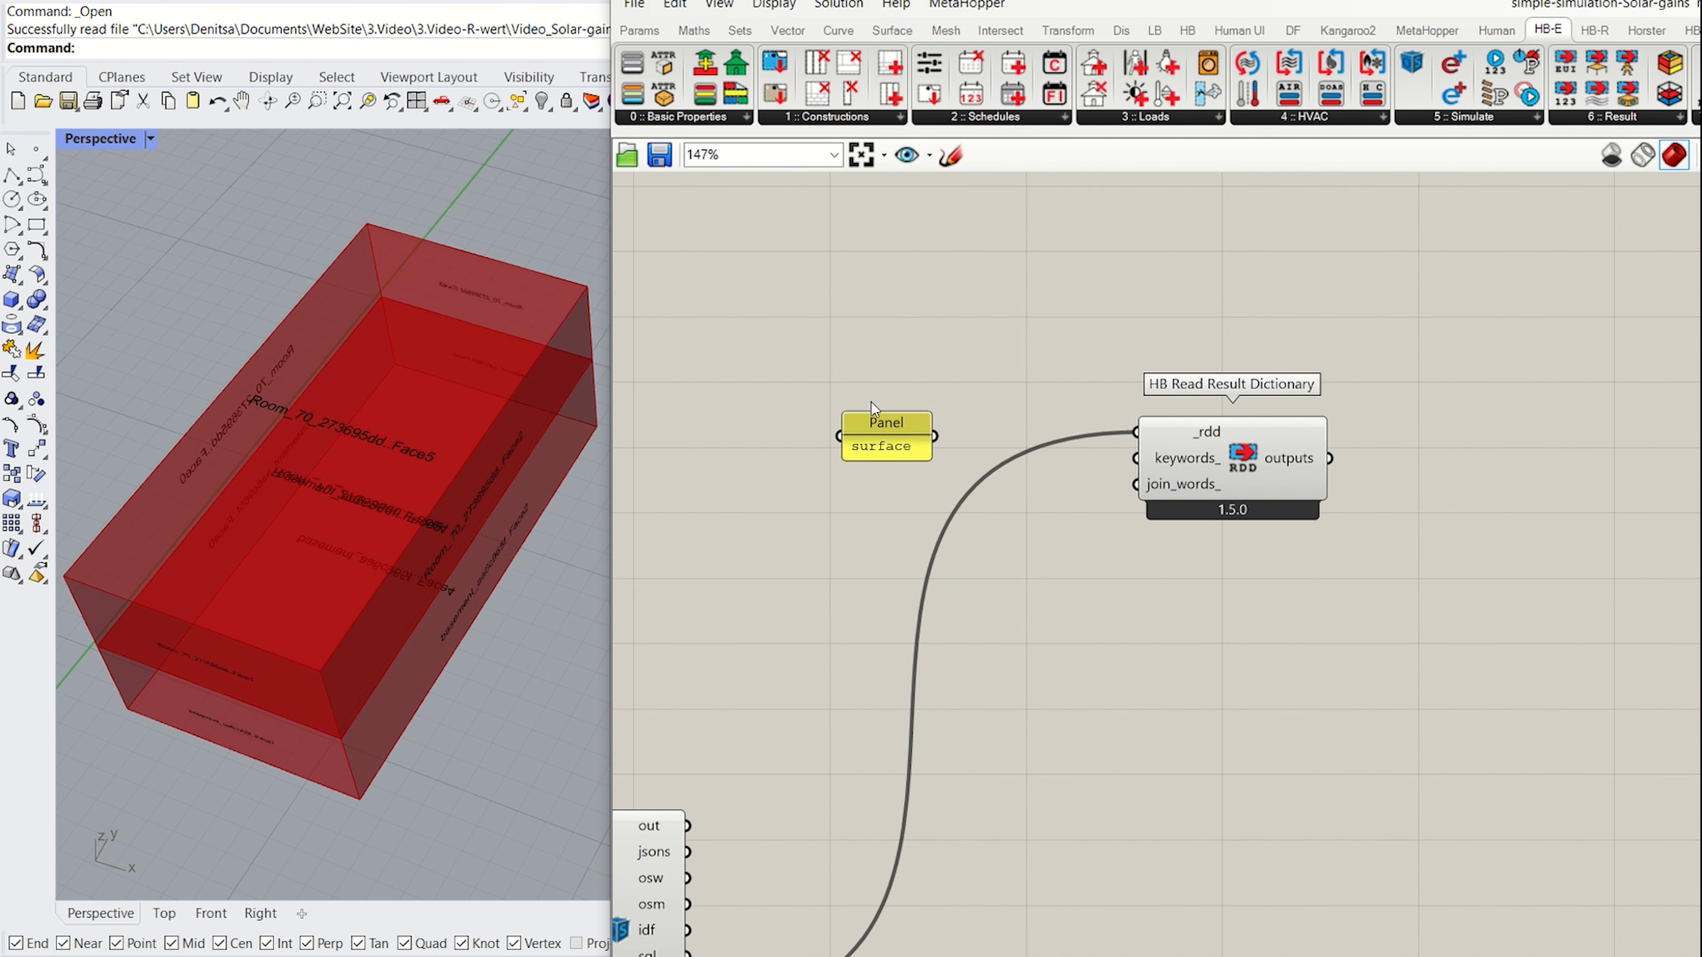
{"action": "left_click_drag", "start_coordinate": [957, 439], "coordinate": [1132, 460]}
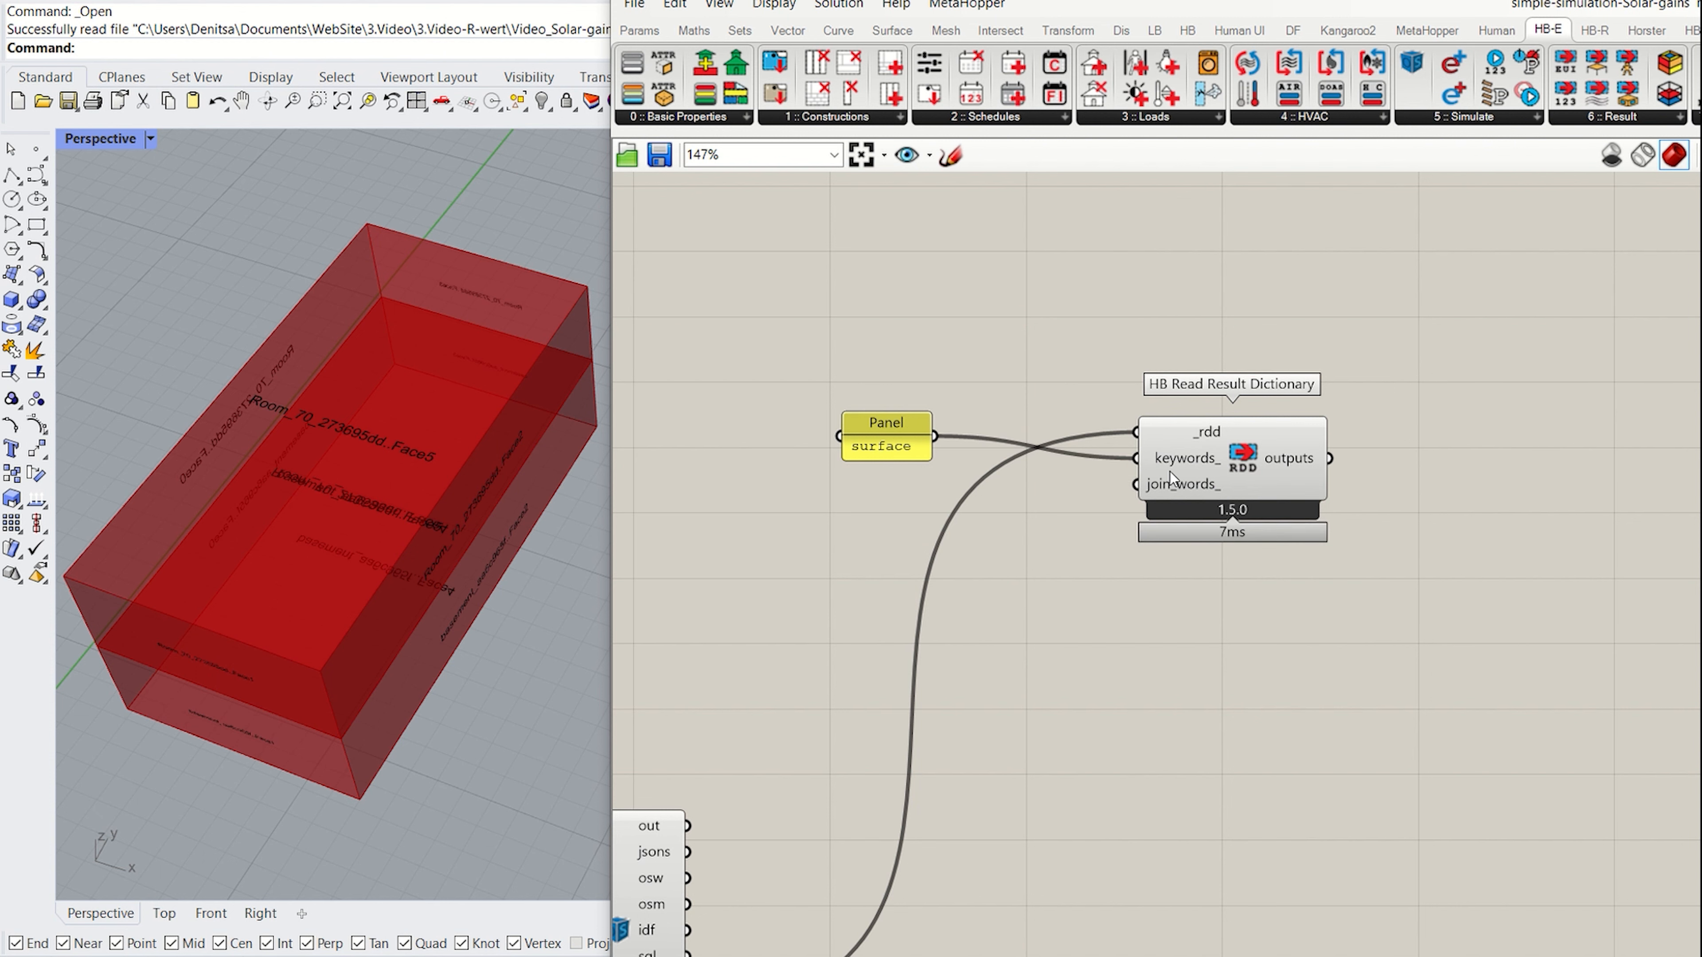
{"action": "left_click_drag", "start_coordinate": [1293, 494], "coordinate": [1293, 472]}
- Add a Panel beside HB Read Result Dictionary and connect it to the outputs output
{"action": "right_click_drag", "start_coordinate": [1452, 605], "coordinate": [1301, 638]}
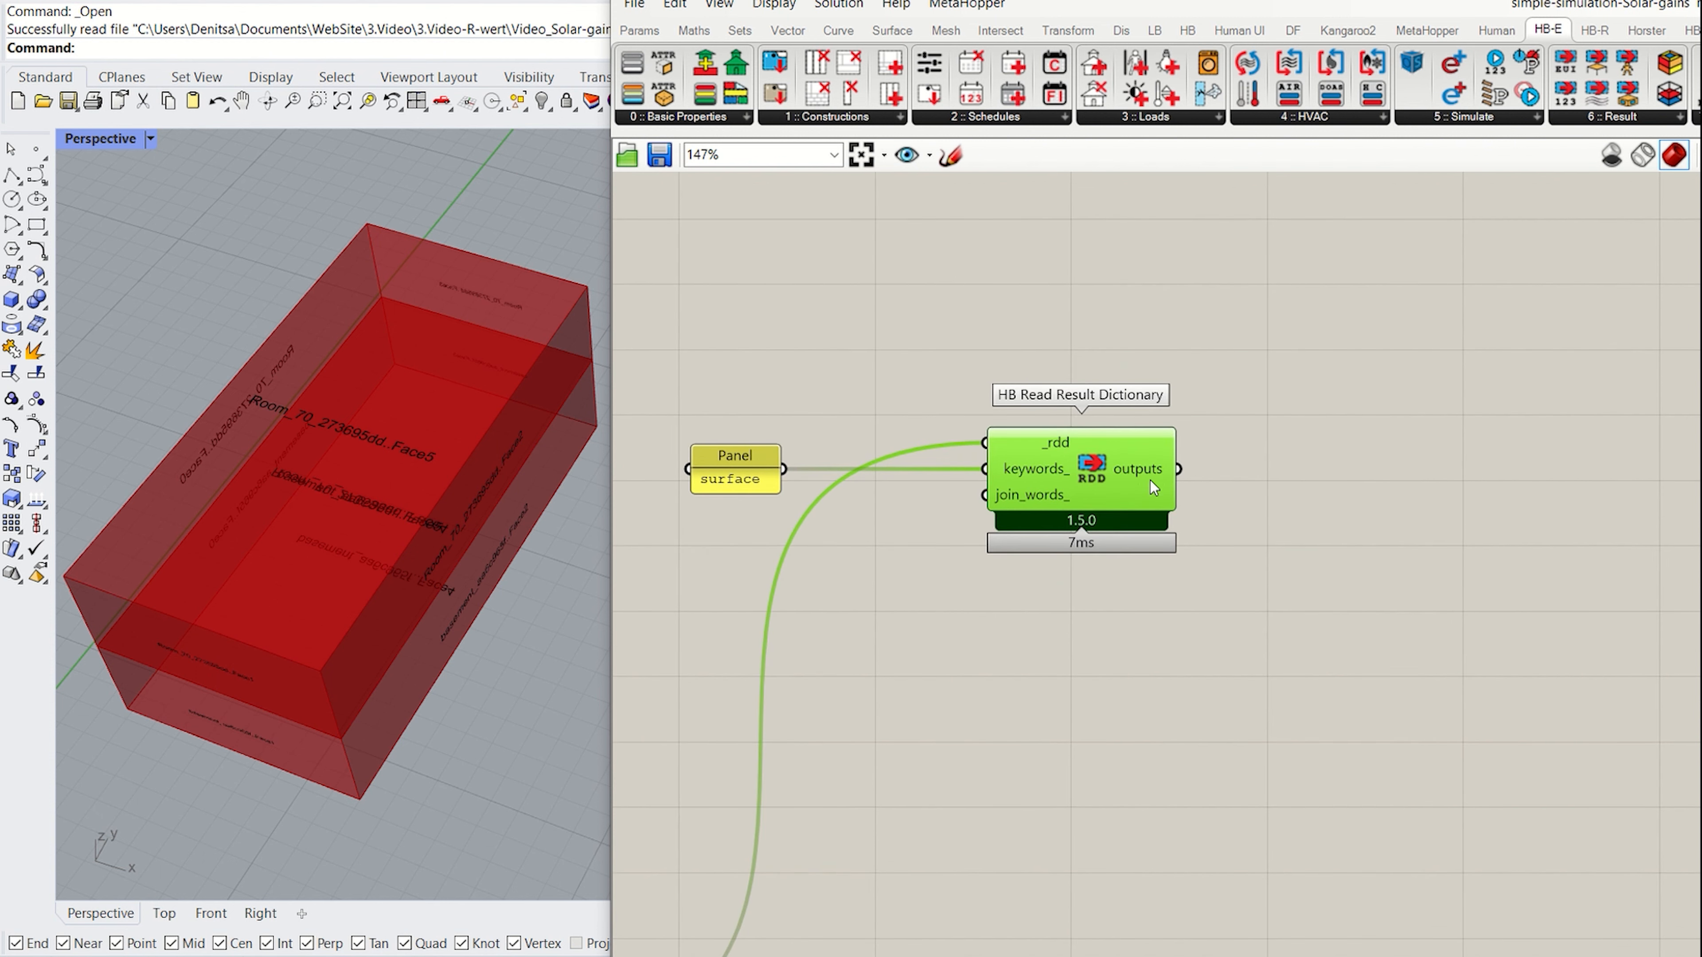
{"action": "double_click", "coordinate": [1270, 494]}
{"action": "type", "text": "panel"}
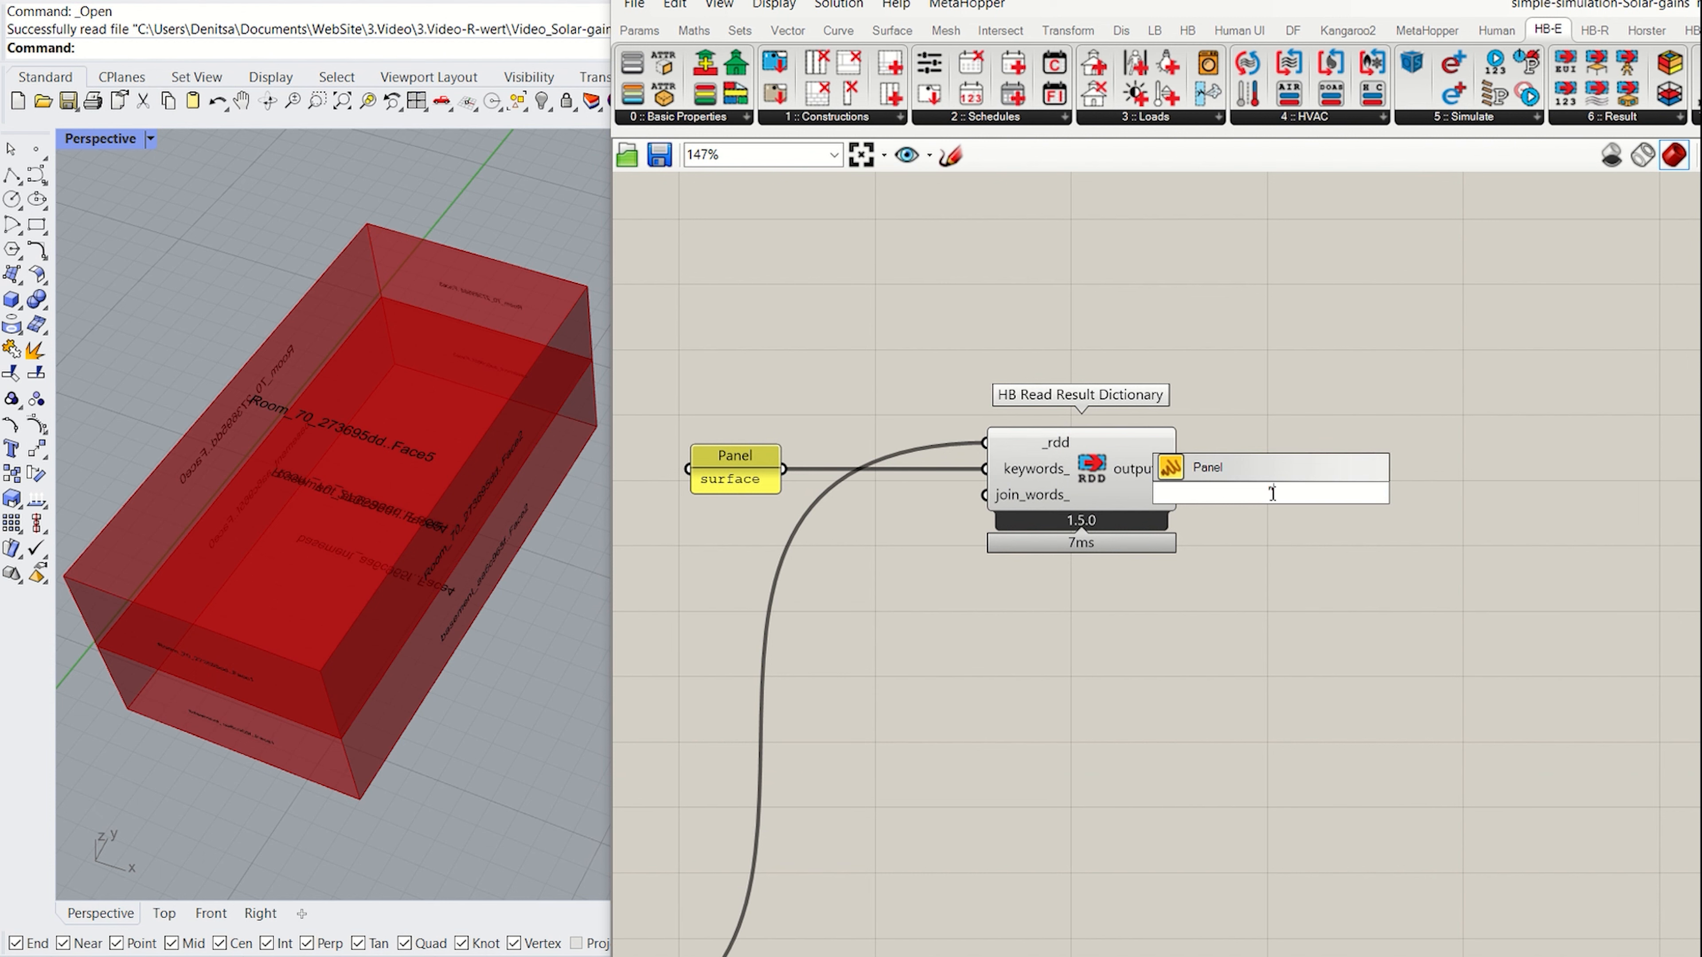
{"action": "key", "text": "Return"}
{"action": "left_click_drag", "start_coordinate": [1204, 479], "coordinate": [1307, 501]}
{"action": "scroll", "coordinate": [1497, 561], "scroll_direction": "down", "scroll_amount": 3}
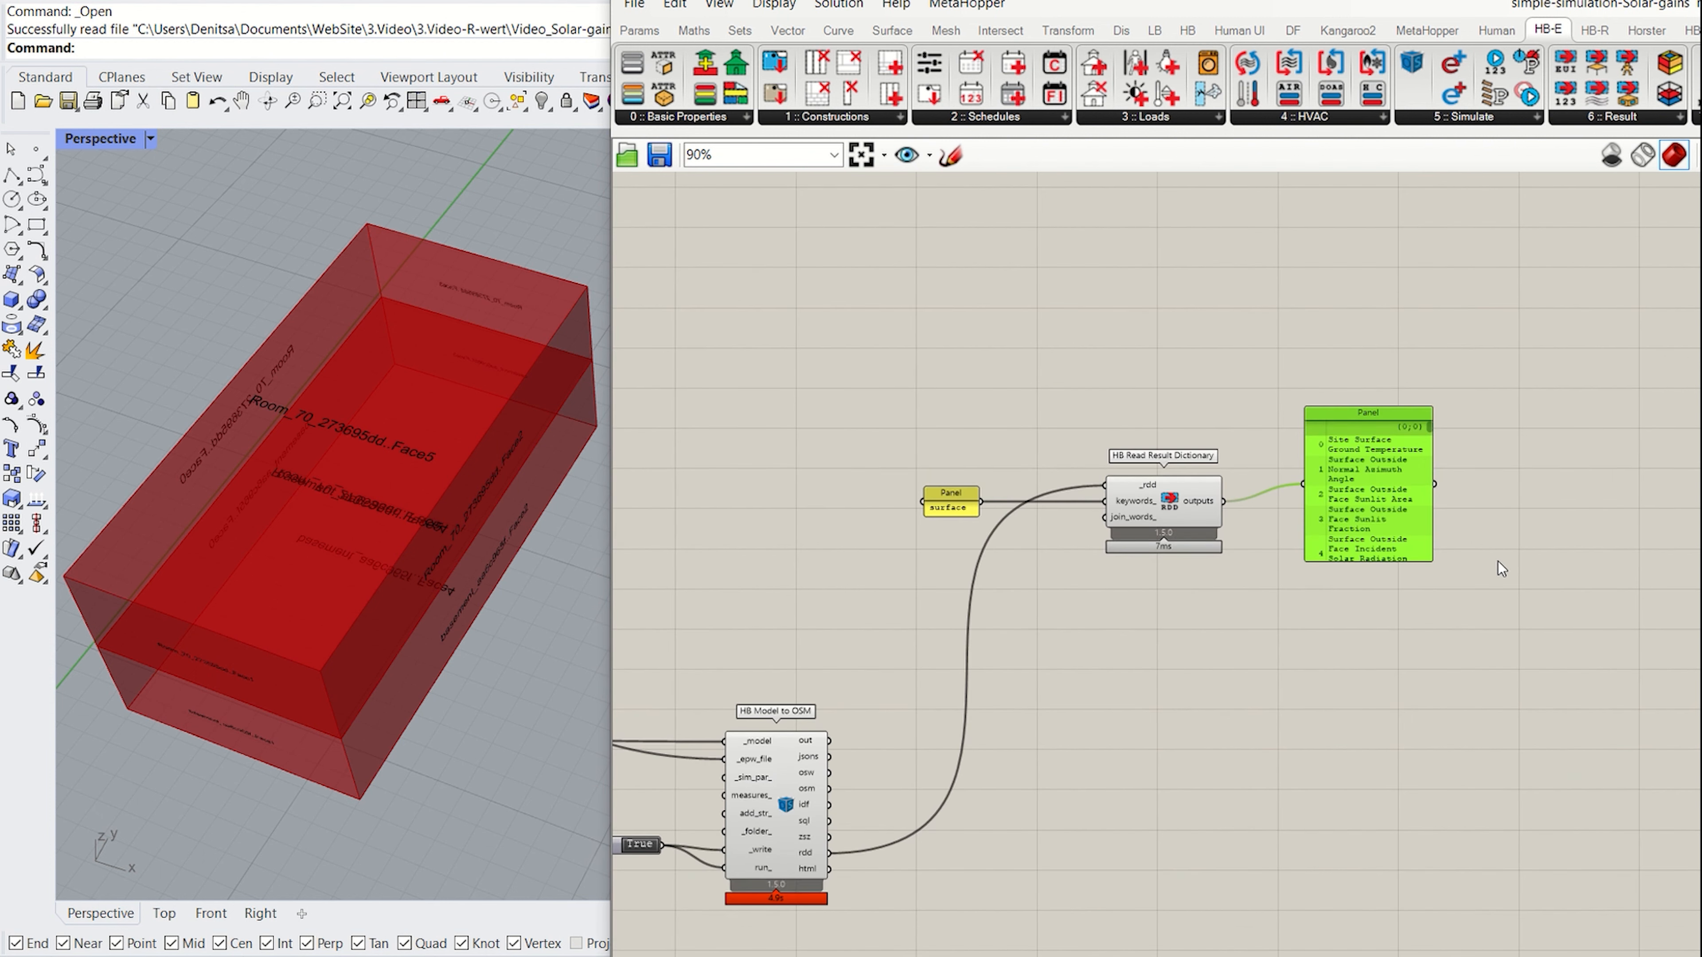
- Widen the results panel so each output name fits on one line, and move it up and away from HB Read Result Dictionary
{"action": "left_click_drag", "start_coordinate": [1437, 523], "coordinate": [1698, 529]}
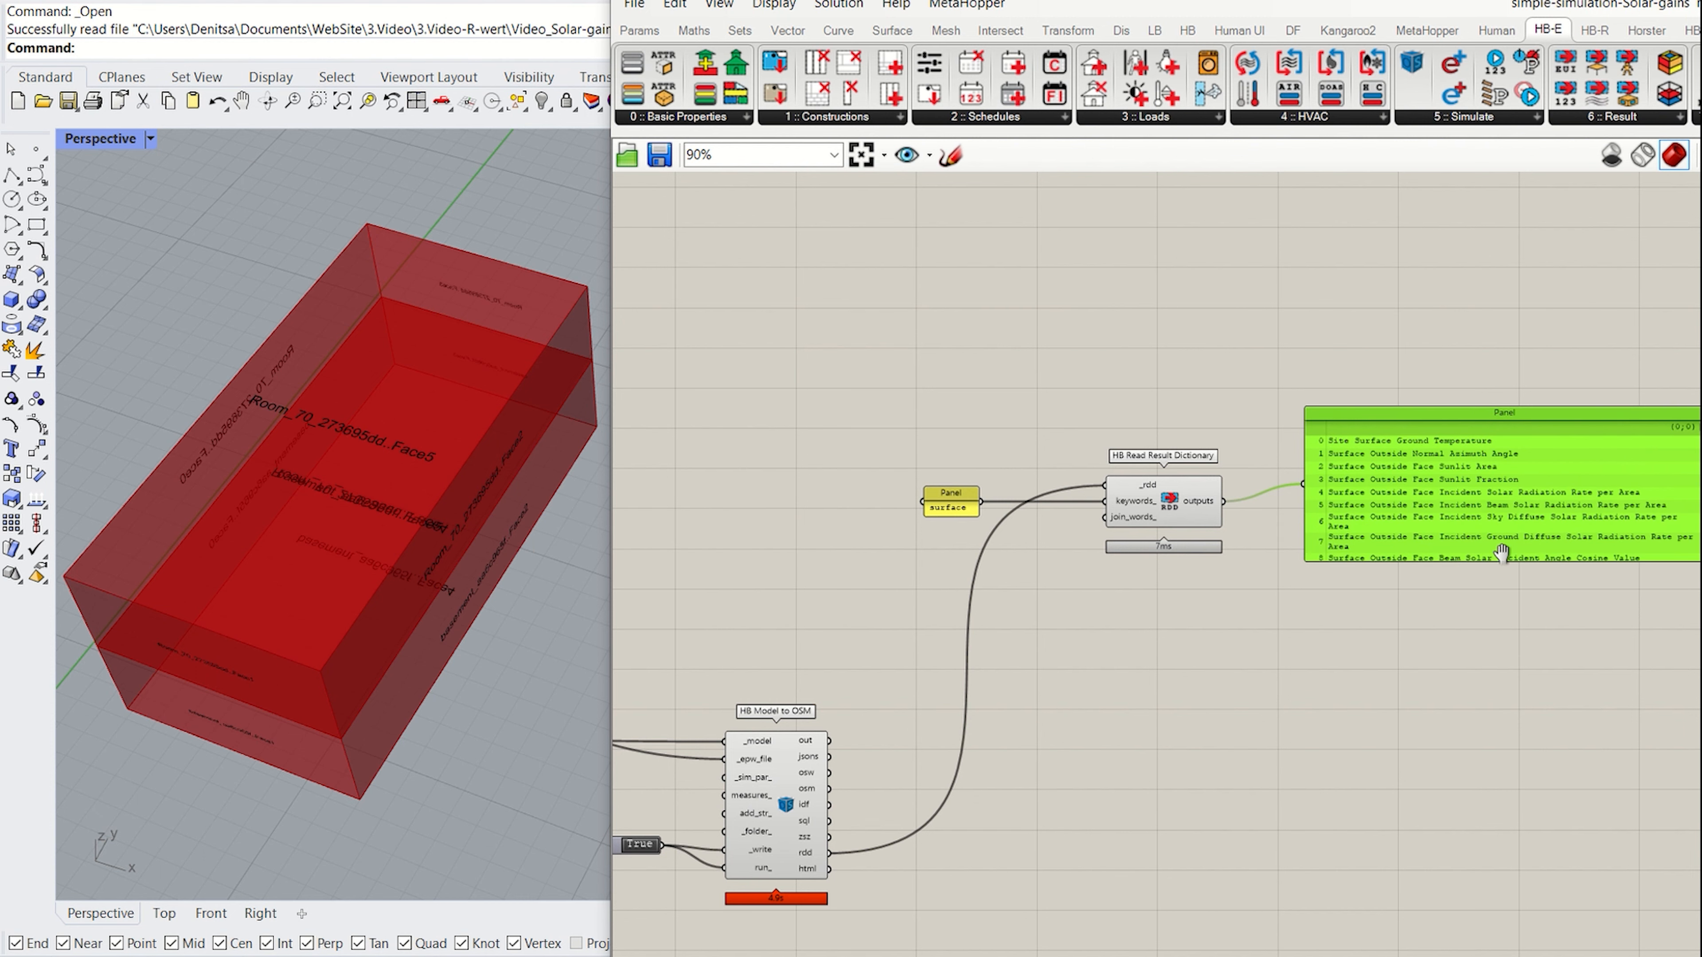
{"action": "right_click_drag", "start_coordinate": [1682, 517], "coordinate": [1330, 467]}
{"action": "left_click_drag", "start_coordinate": [1349, 462], "coordinate": [1624, 464]}
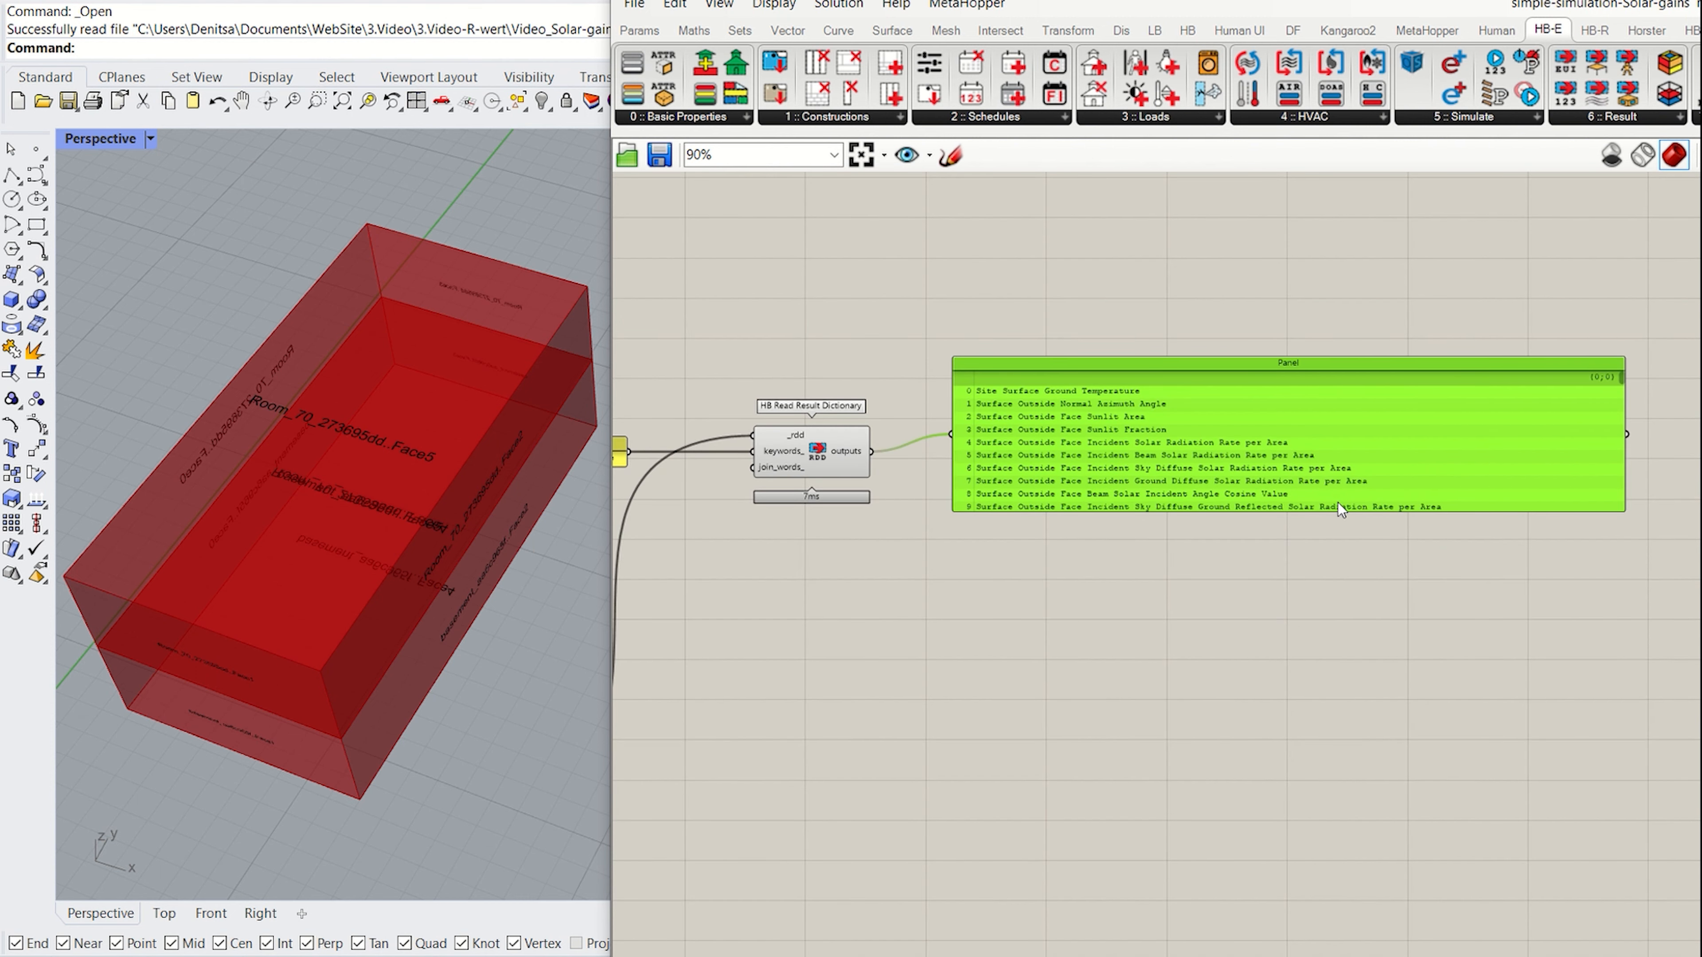
{"action": "left_click", "coordinate": [1338, 588]}
{"action": "left_click_drag", "start_coordinate": [1155, 475], "coordinate": [1278, 385]}
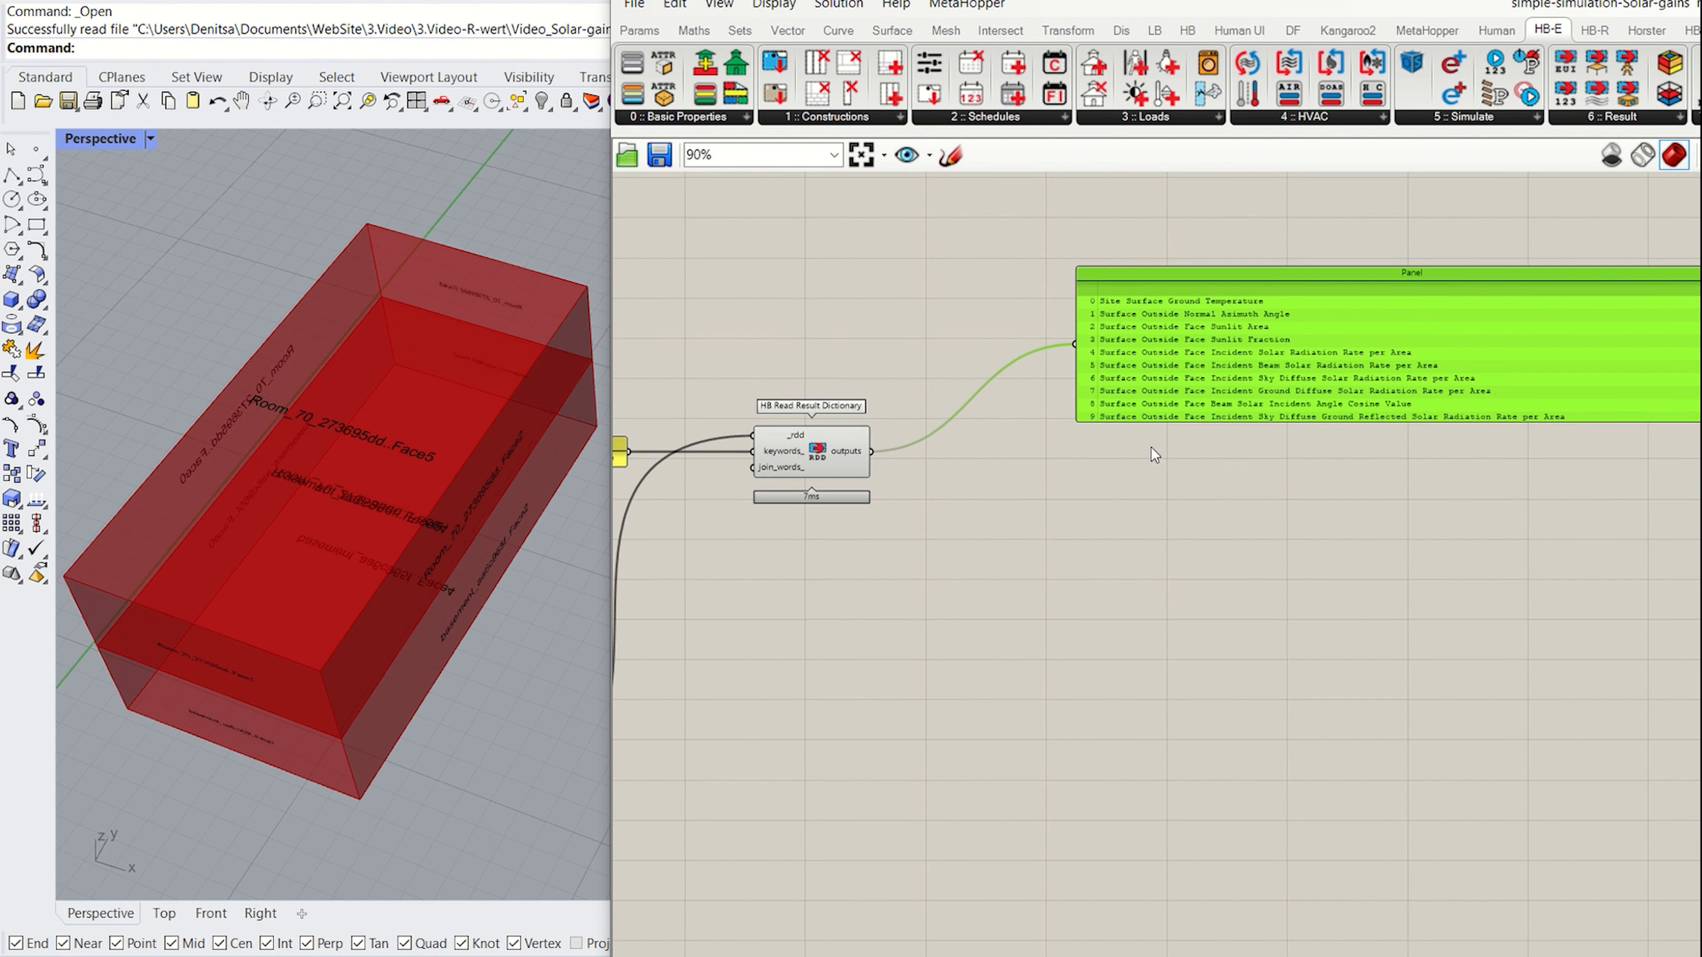
- Extend the results panel's height to list outputs 0 to 22 and shift it farther up
{"action": "scroll", "coordinate": [1176, 412], "scroll_direction": "up", "scroll_amount": 5}
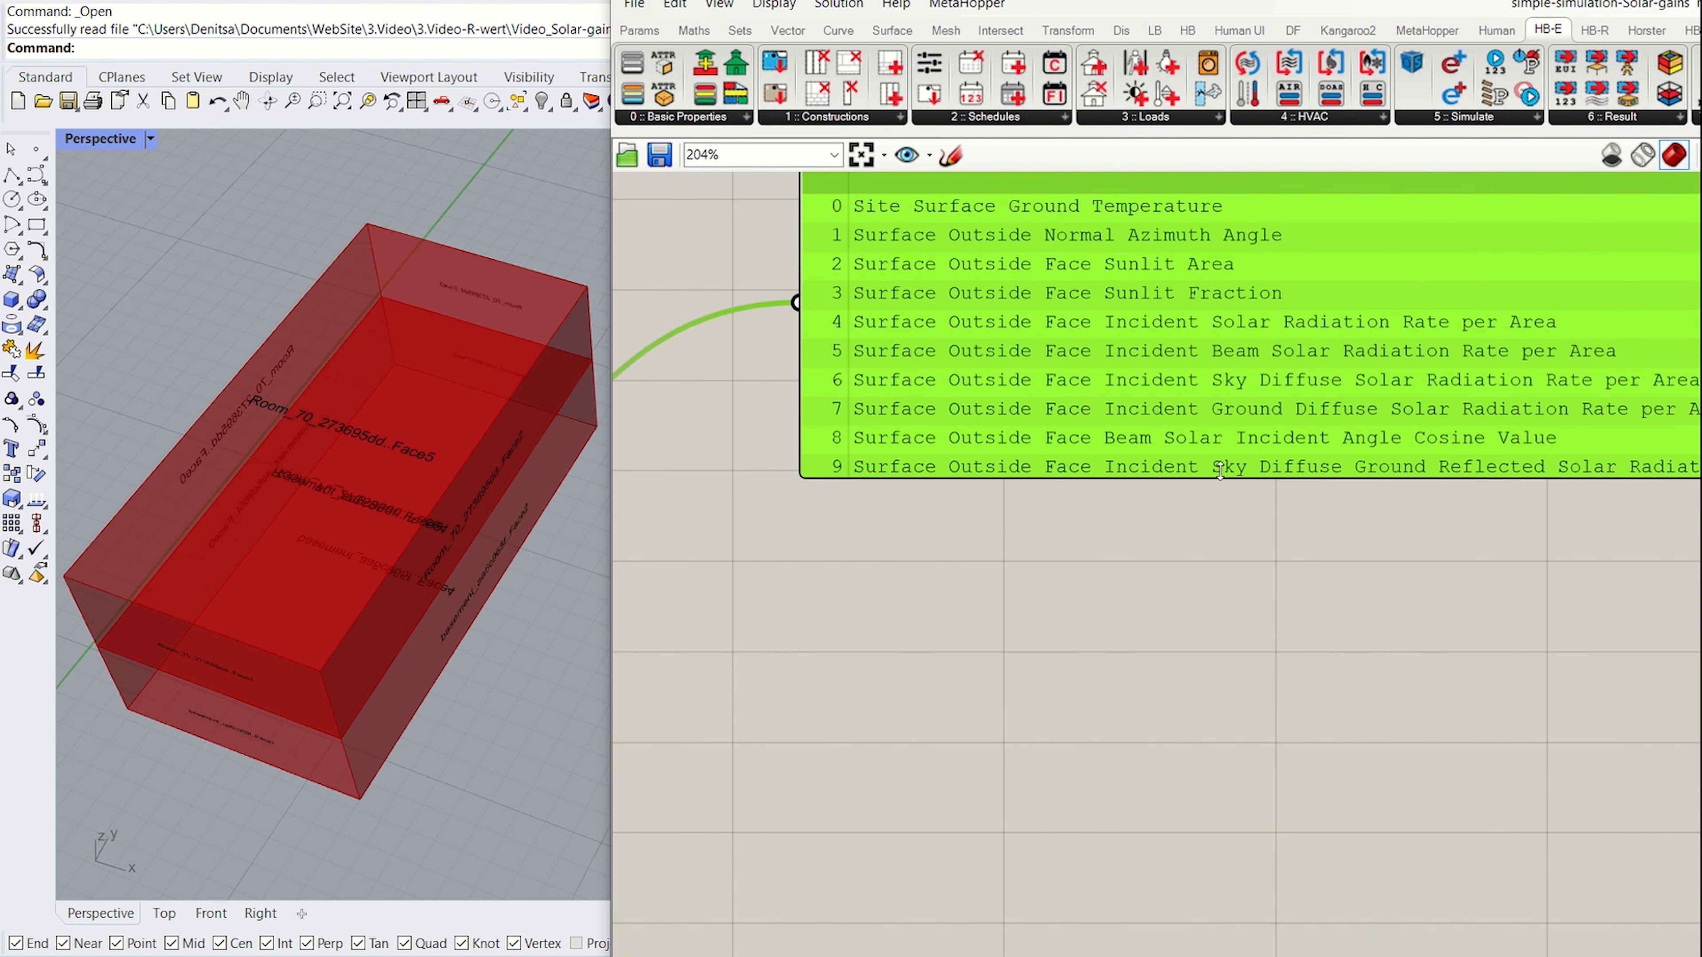
{"action": "left_click_drag", "start_coordinate": [1221, 475], "coordinate": [1240, 849]}
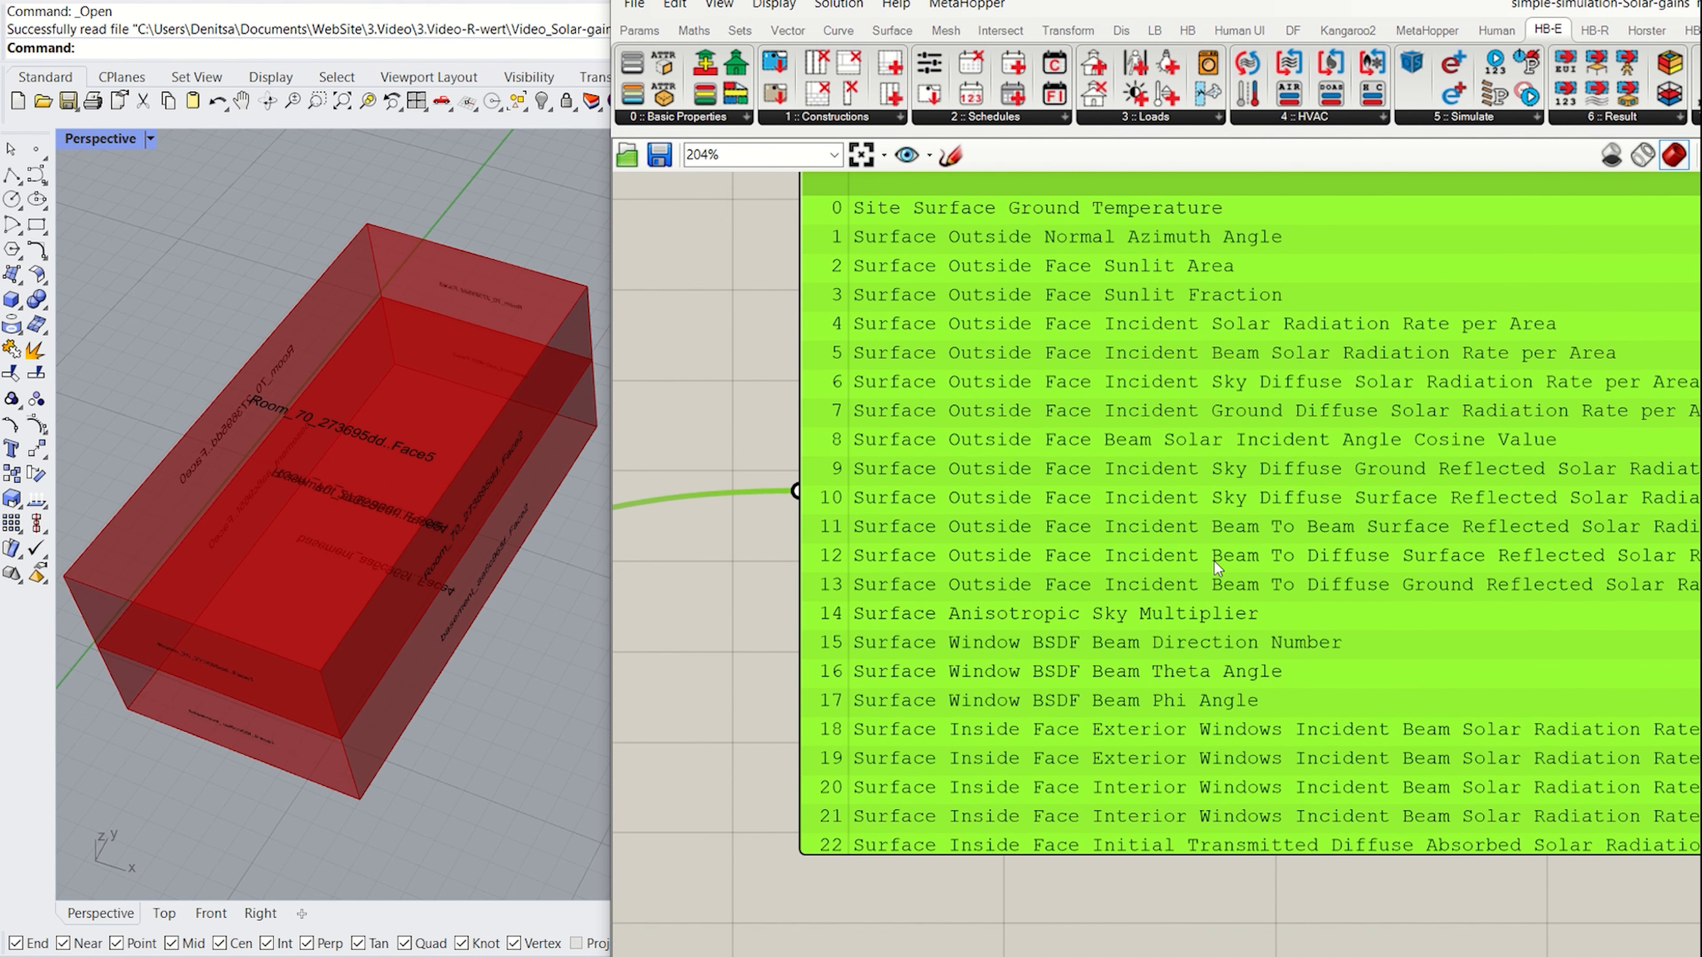
{"action": "scroll", "coordinate": [1214, 561], "scroll_direction": "down", "scroll_amount": 3}
{"action": "left_click_drag", "start_coordinate": [1250, 654], "coordinate": [1365, 499]}
{"action": "left_click", "coordinate": [1038, 603]}
- Add an Item Selector, connect it to outputs of HB Read Result Dictionary, and place it below that component
{"action": "right_click_drag", "start_coordinate": [923, 592], "coordinate": [1089, 588]}
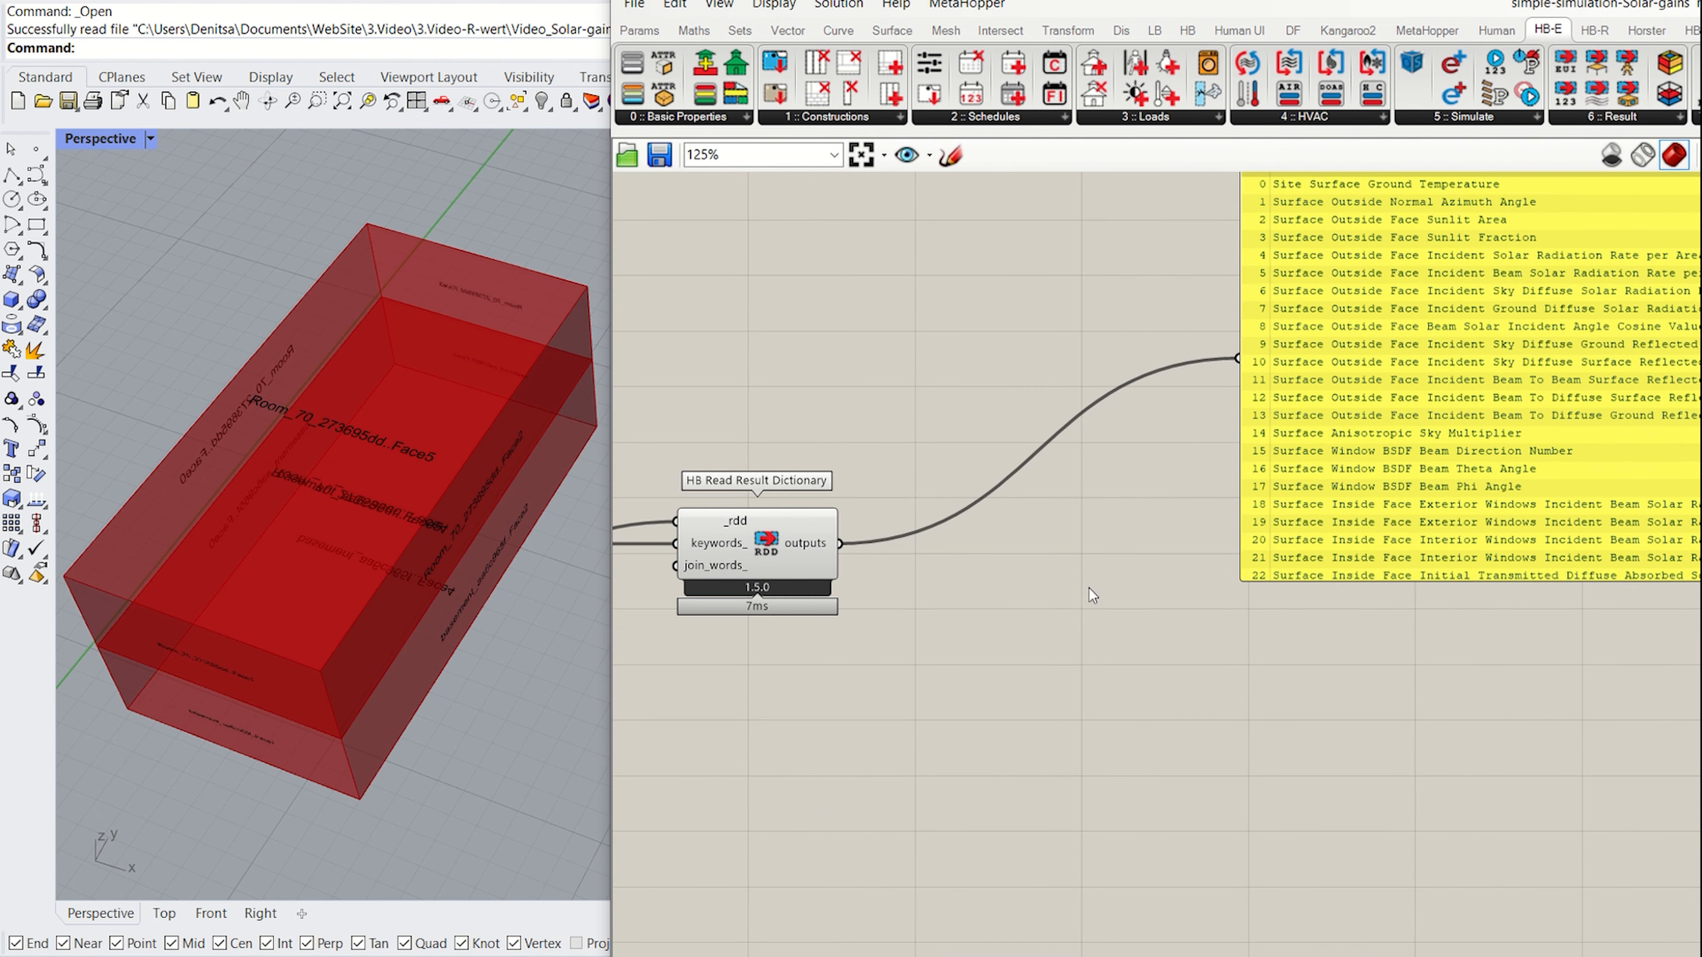
{"action": "double_click", "coordinate": [1019, 565]}
{"action": "type", "text": "item"}
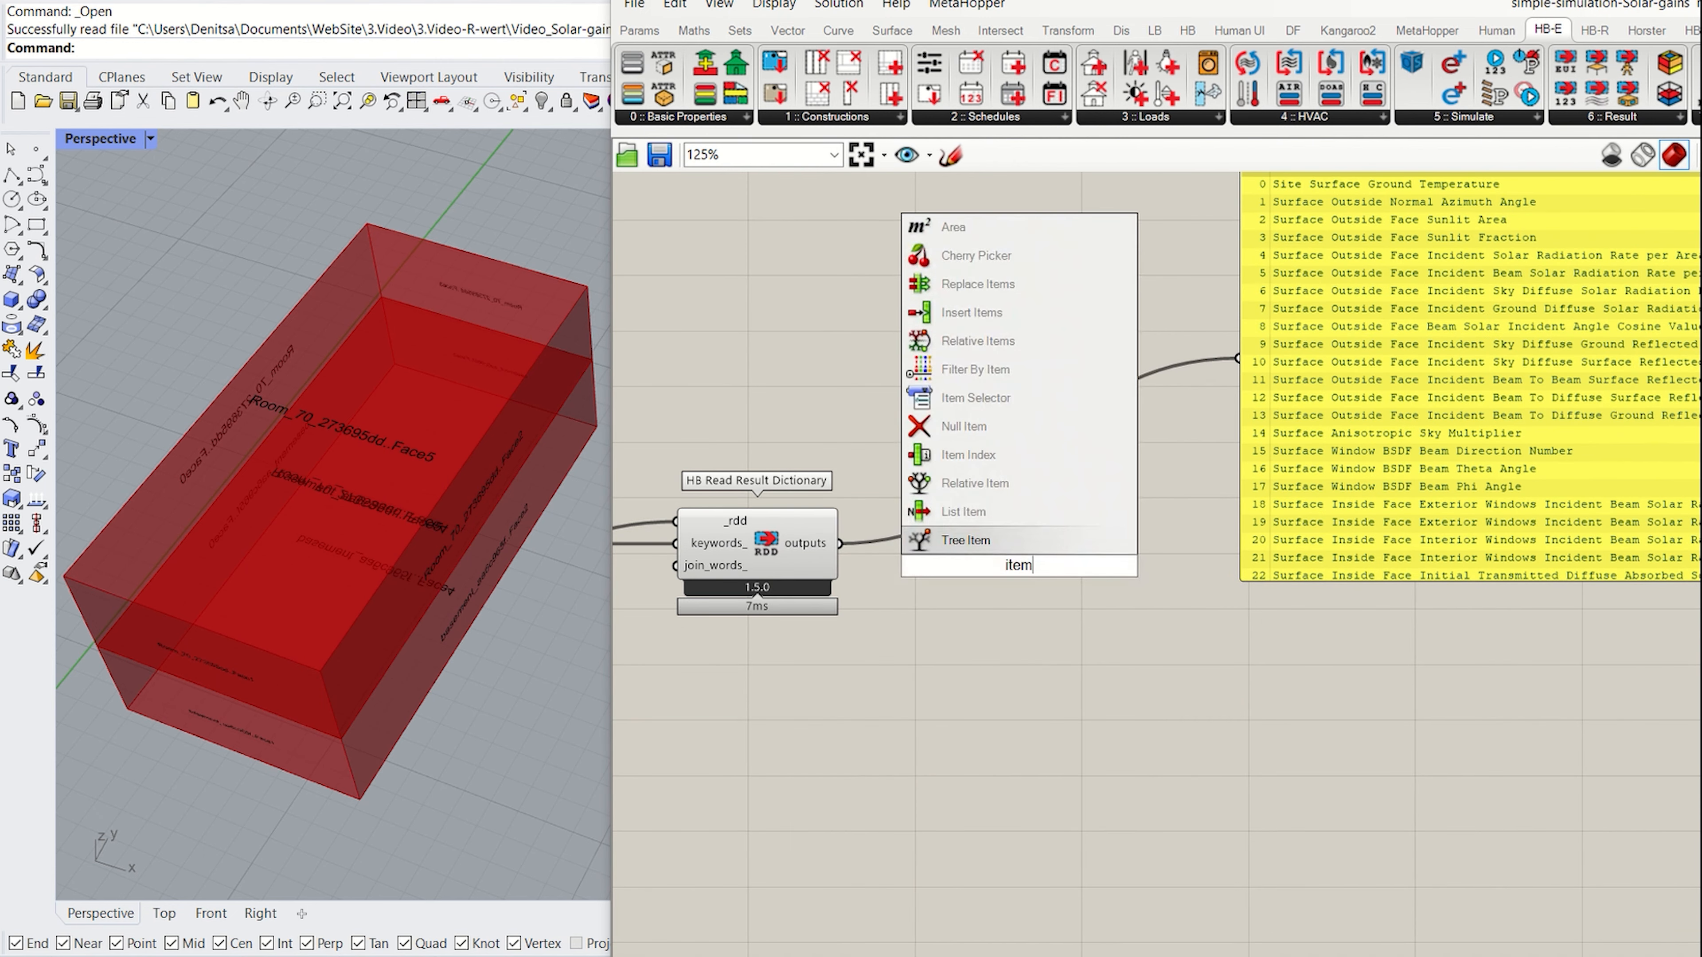
{"action": "left_click", "coordinate": [979, 400]}
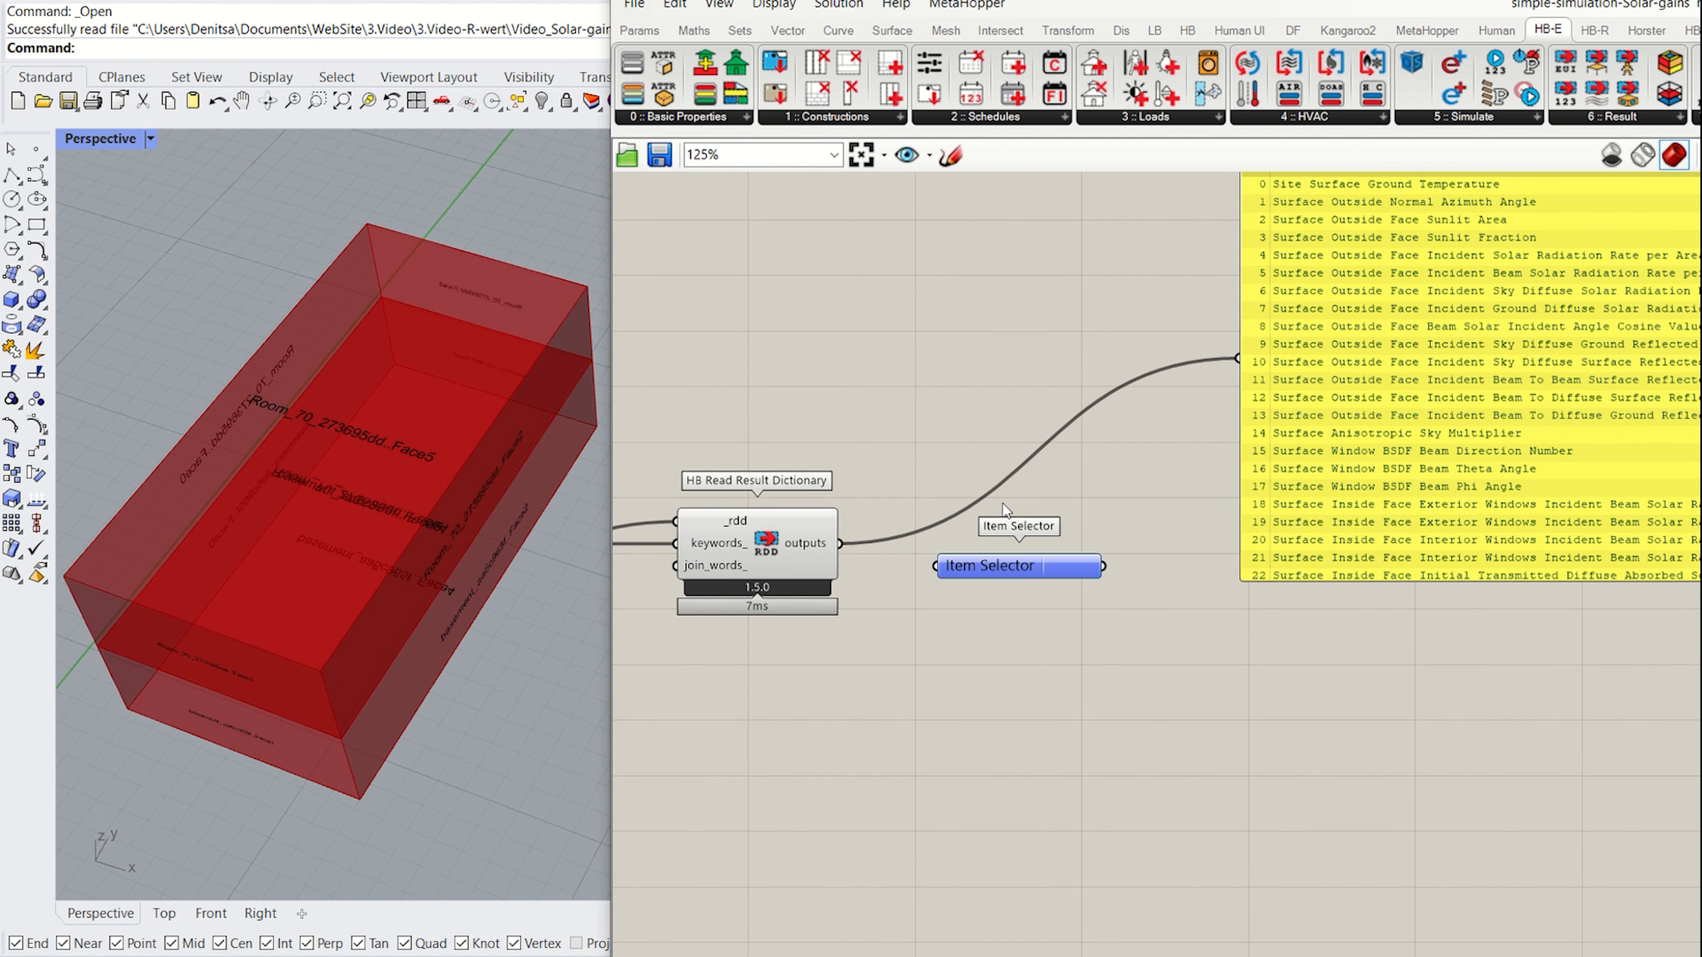
{"action": "left_click_drag", "start_coordinate": [914, 572], "coordinate": [935, 567]}
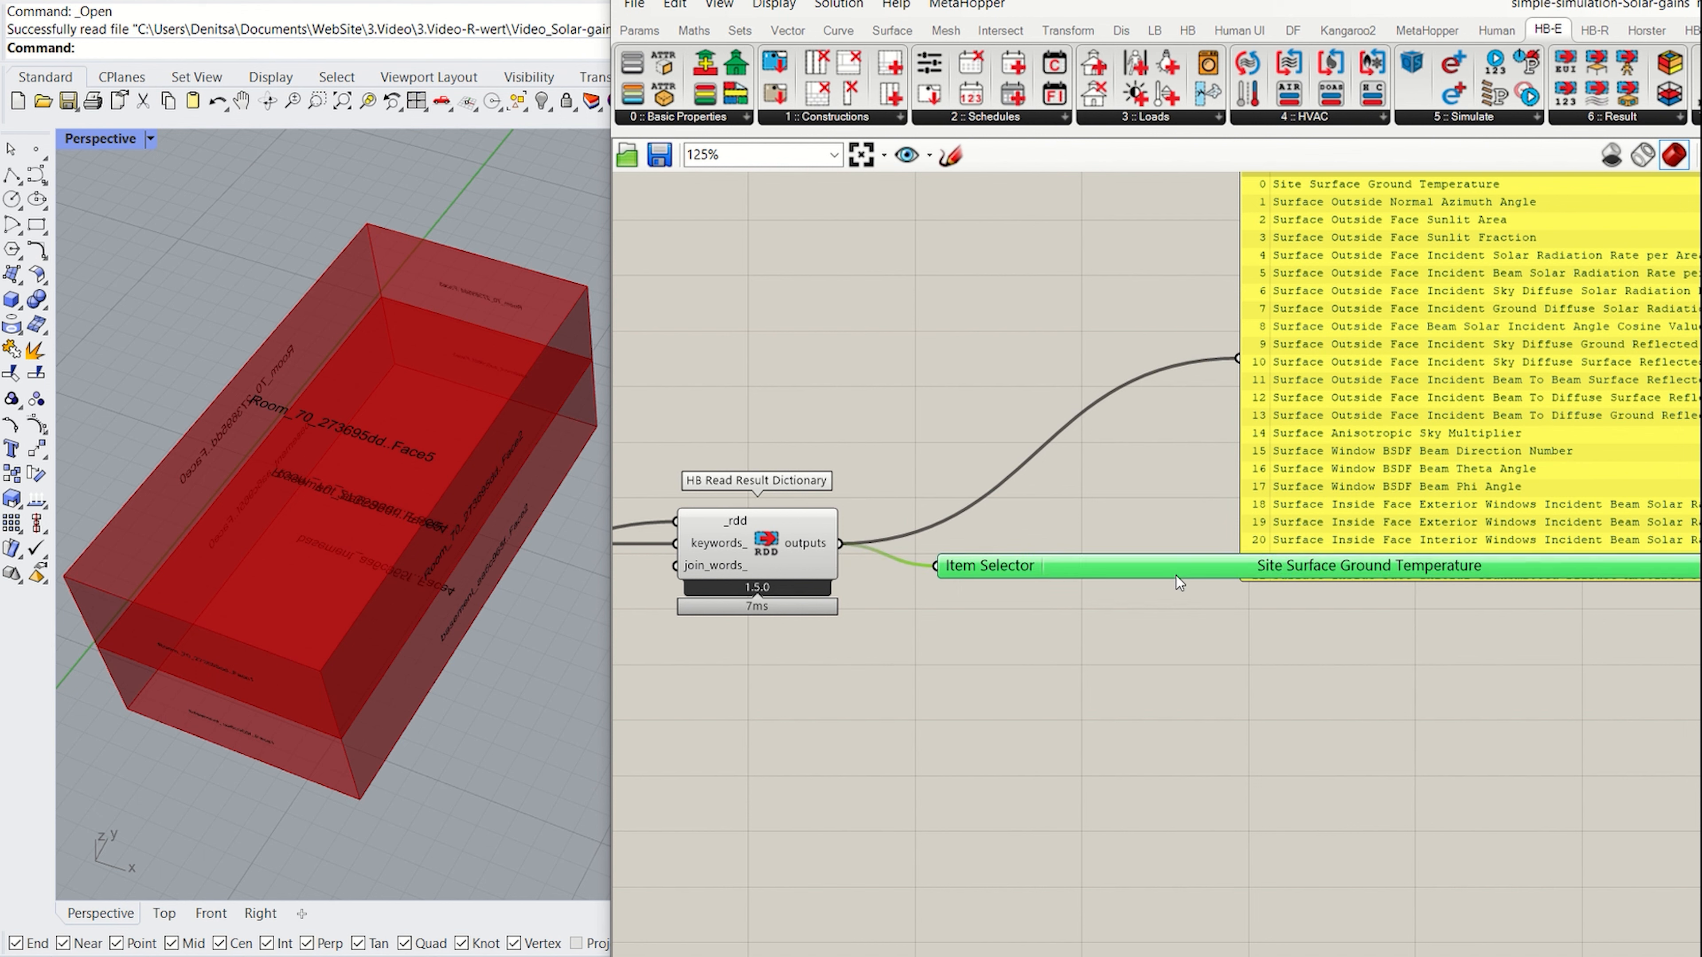
{"action": "left_click_drag", "start_coordinate": [1175, 574], "coordinate": [876, 681]}
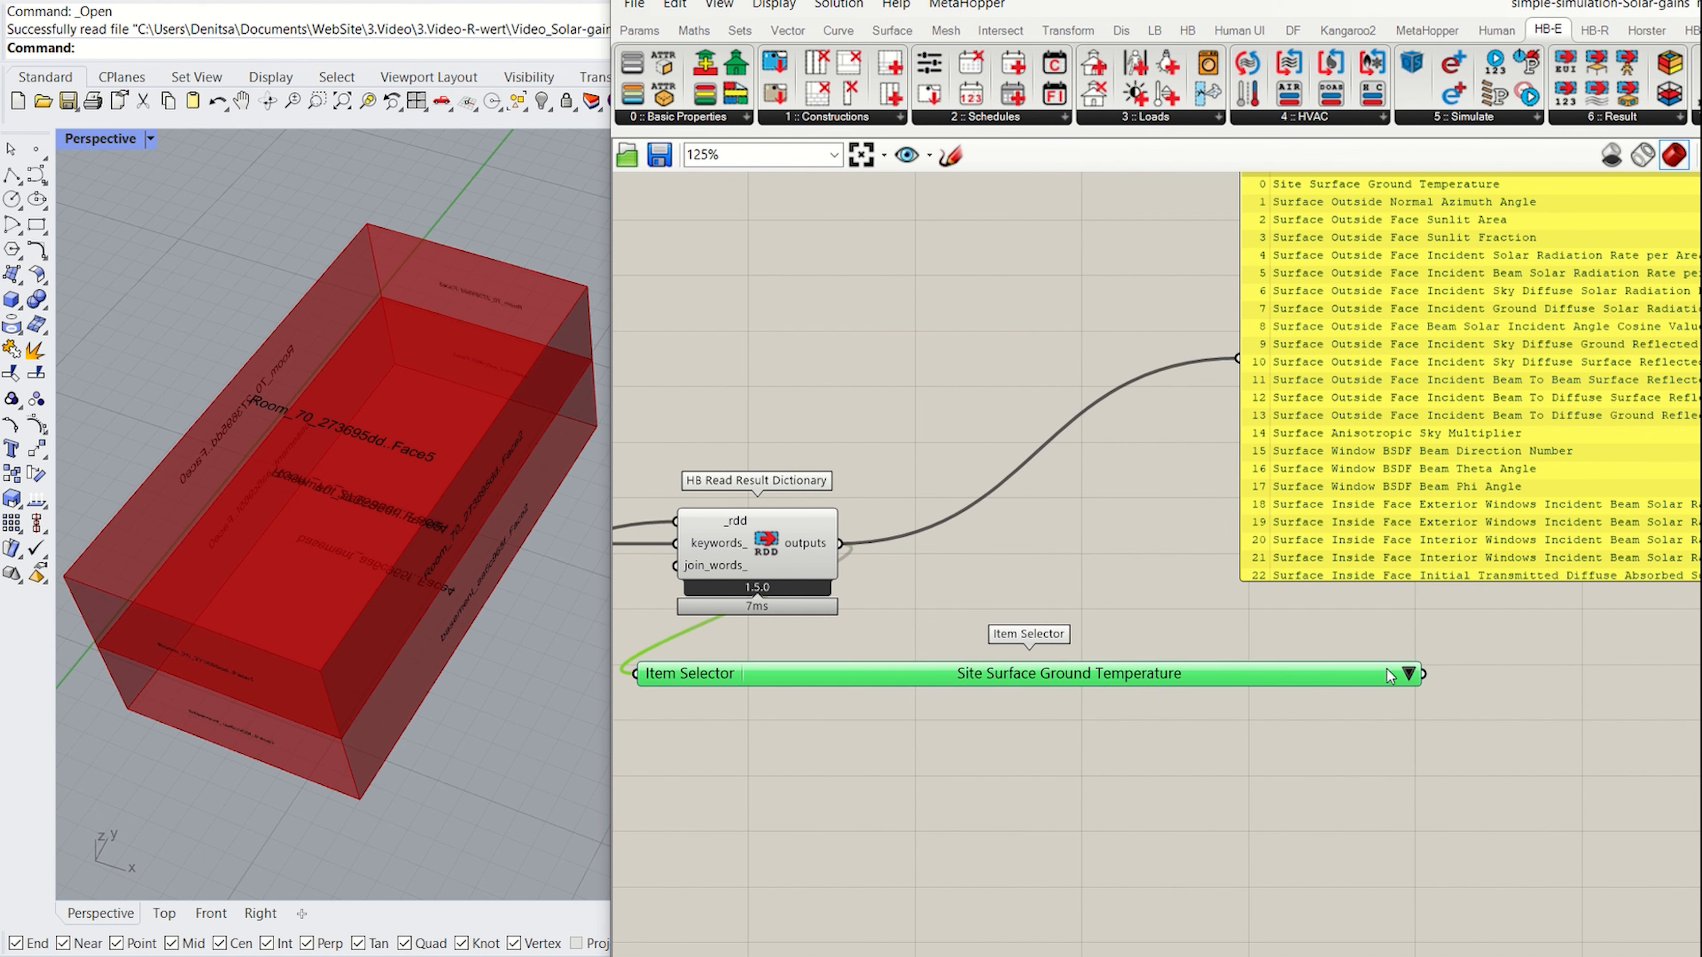
- Choose Surface Inside Face Absorbed Shortwave Radiation Rate in the Item Selector and move the results panel farther away
{"action": "left_click", "coordinate": [1408, 674]}
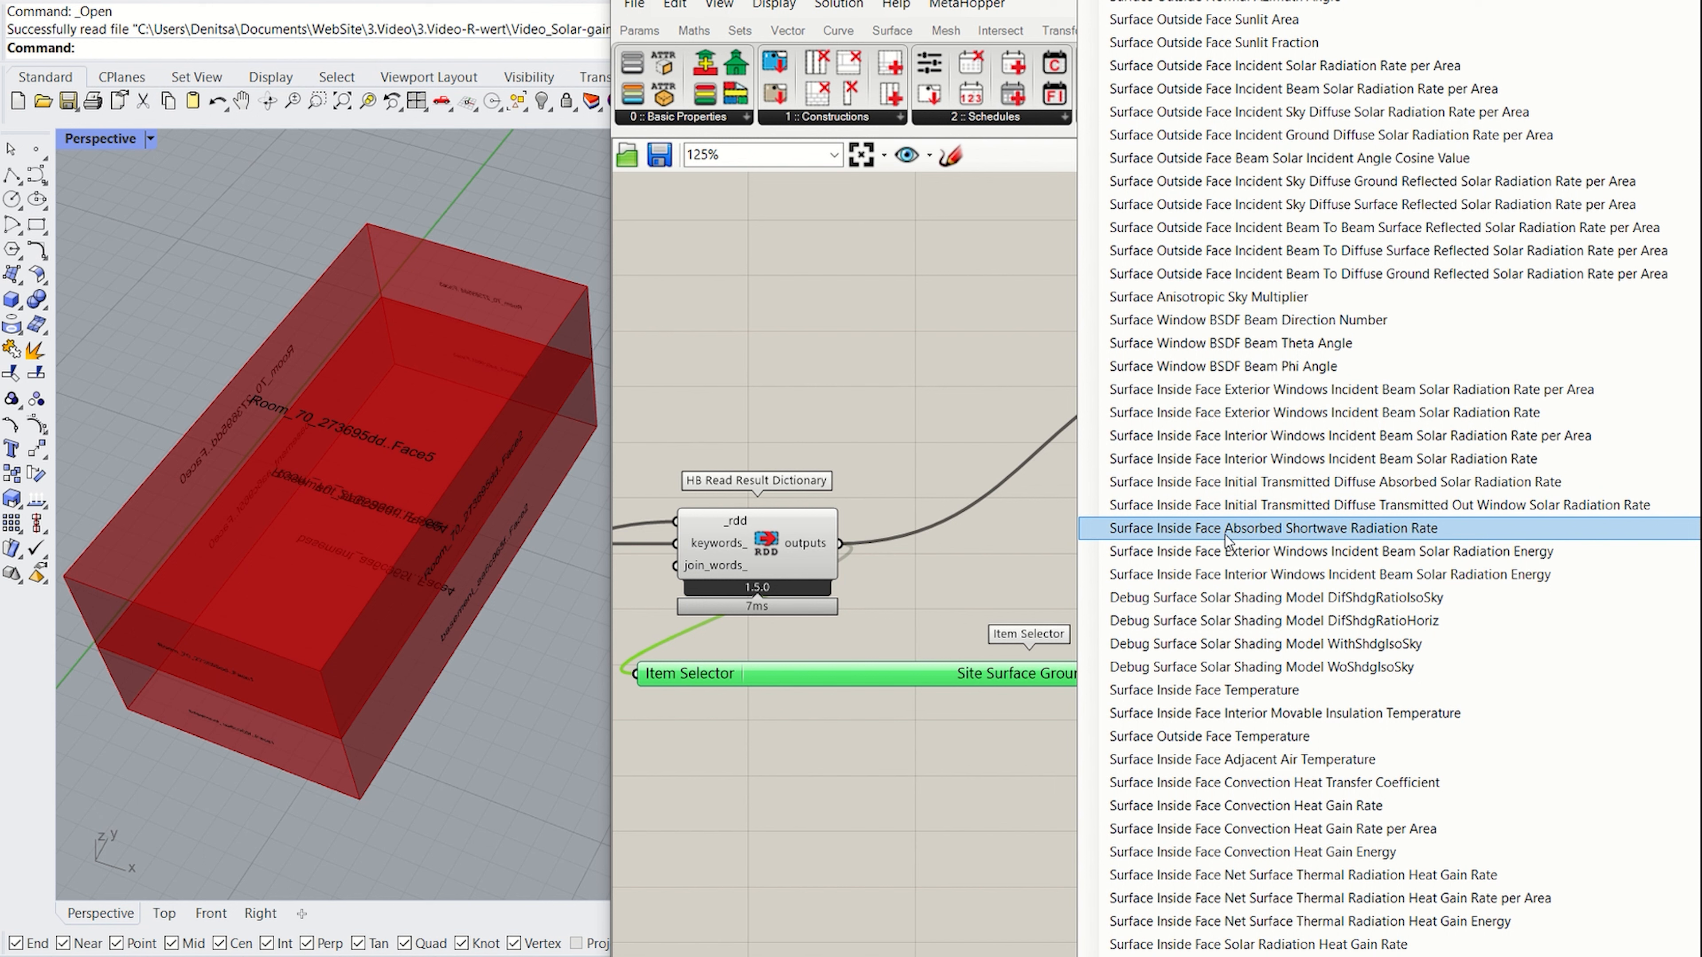
{"action": "left_click", "coordinate": [1284, 529]}
{"action": "scroll", "coordinate": [1195, 552], "scroll_direction": "down", "scroll_amount": 3}
{"action": "left_click_drag", "start_coordinate": [1272, 518], "coordinate": [1389, 510]}
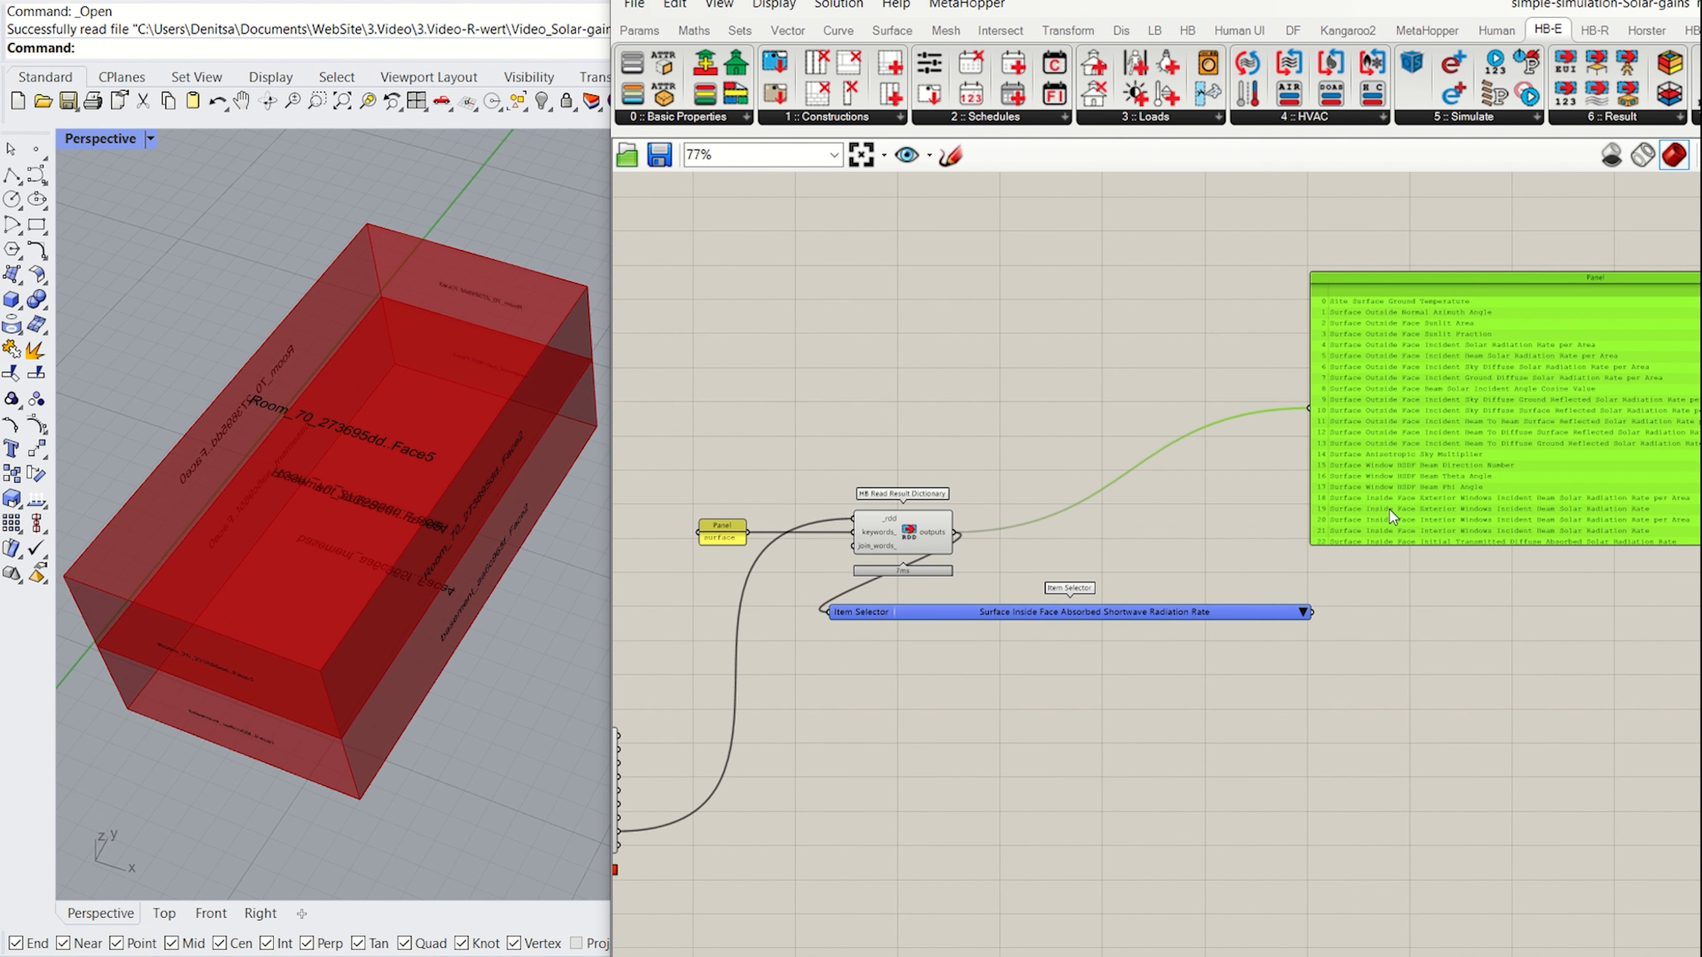
- Place the Item Selector above HB Read Result Dictionary and feed the results panel from it instead of from outputs
{"action": "scroll", "coordinate": [1161, 573], "scroll_direction": "up", "scroll_amount": 3}
{"action": "left_click_drag", "start_coordinate": [1094, 629], "coordinate": [1013, 322]}
{"action": "right_click_drag", "start_coordinate": [1013, 328], "coordinate": [1161, 401]}
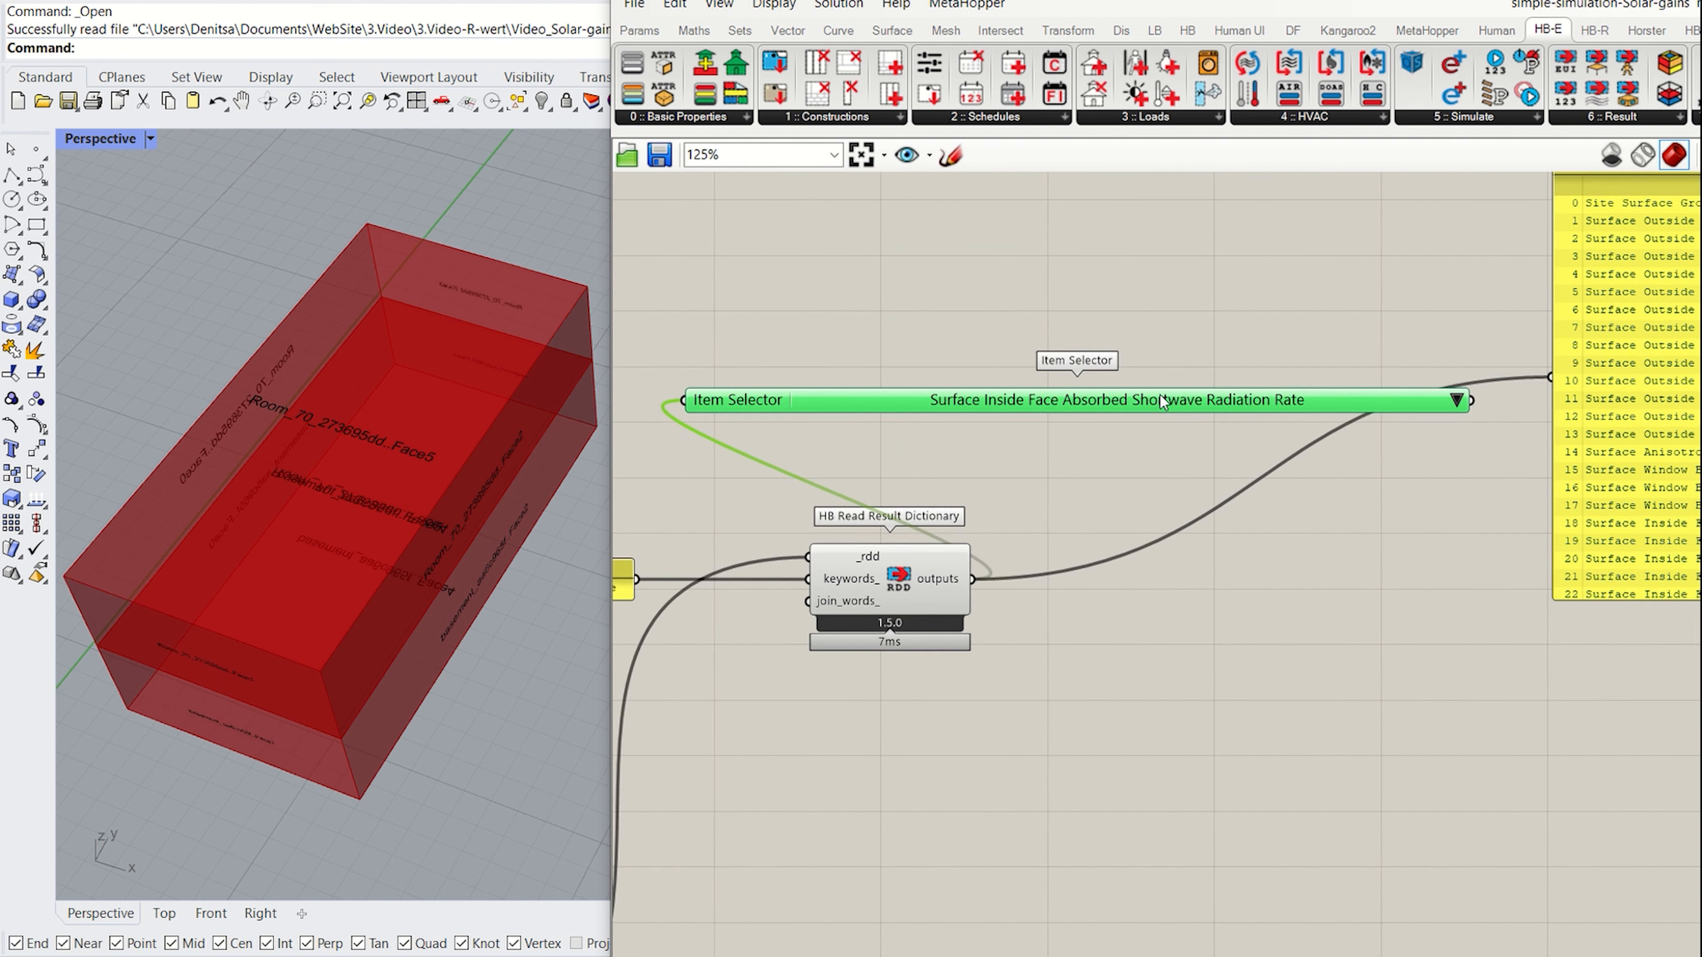
{"action": "scroll", "coordinate": [833, 432], "scroll_direction": "down", "scroll_amount": 2}
{"action": "left_click_drag", "start_coordinate": [1116, 409], "coordinate": [1137, 440]}
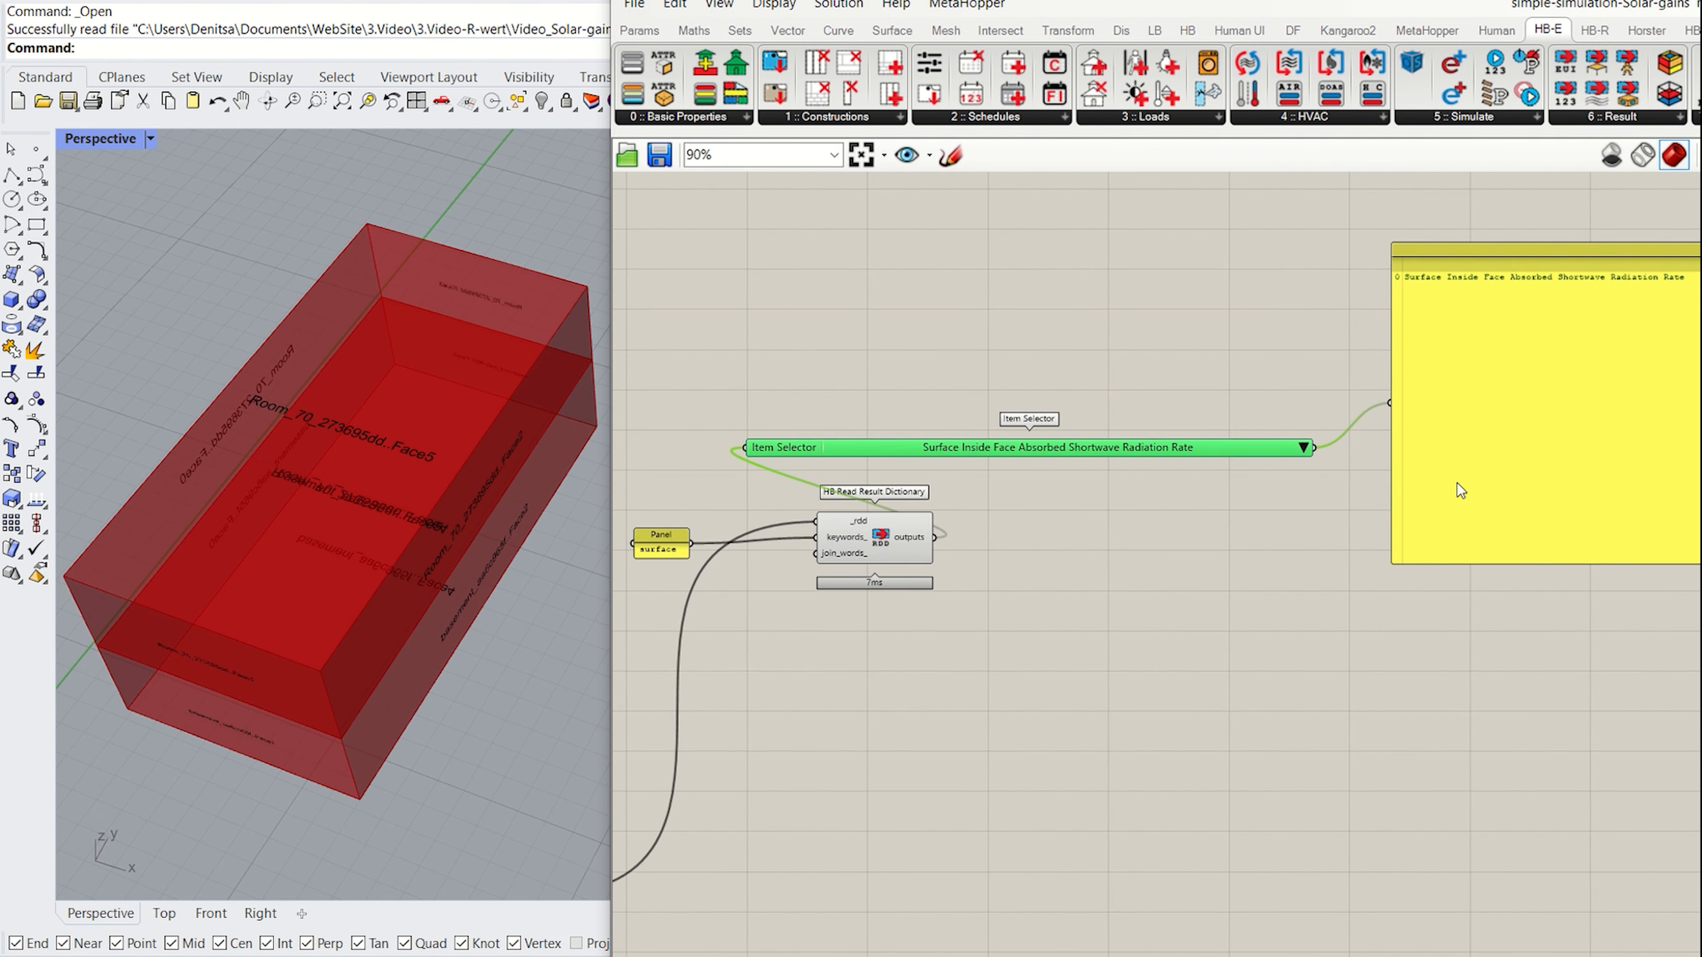
- Move the results panel beneath the Item Selector and group it with the selector, HB Read Result Dictionary and keyword panel
{"action": "left_click_drag", "start_coordinate": [1461, 490], "coordinate": [1069, 717]}
{"action": "left_click_drag", "start_coordinate": [1225, 372], "coordinate": [685, 664]}
{"action": "key", "text": "ctrl+g"}
{"action": "scroll", "coordinate": [770, 530], "scroll_direction": "down", "scroll_amount": 1}
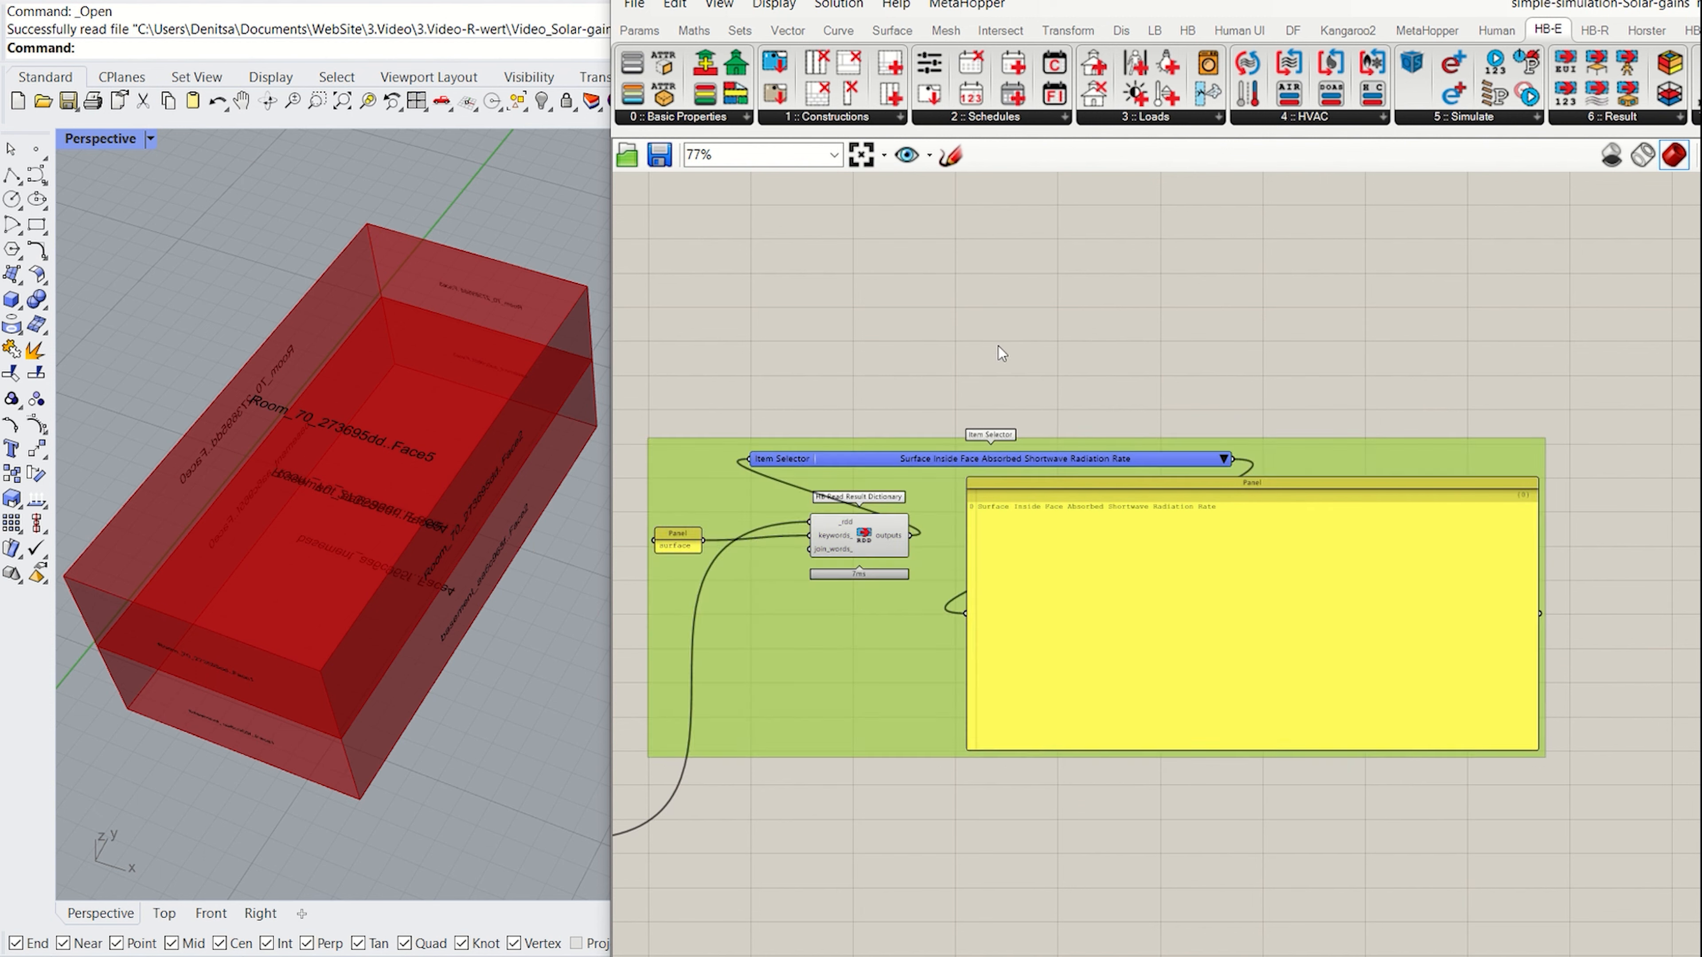
- Move the result dictionary group farther up and away from HB Model to OSM
{"action": "left_click", "coordinate": [998, 400]}
{"action": "left_click_drag", "start_coordinate": [925, 611], "coordinate": [1047, 436]}
{"action": "left_click", "coordinate": [1042, 636]}
{"action": "scroll", "coordinate": [1054, 558], "scroll_direction": "down", "scroll_amount": 2}
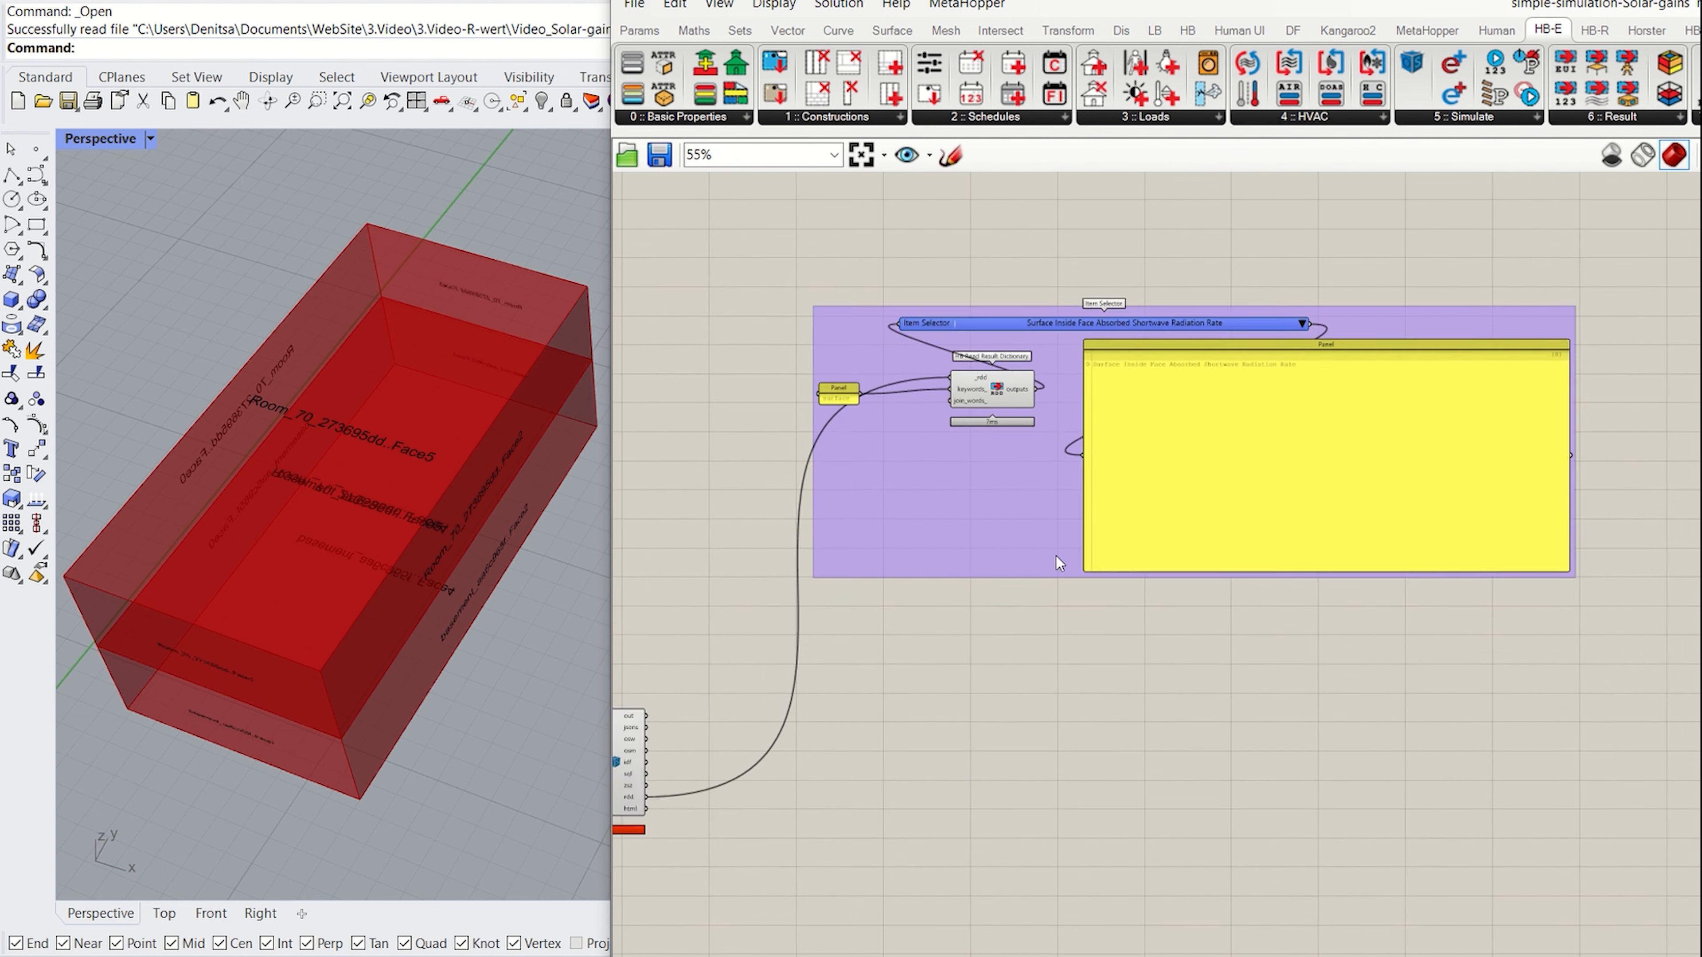
{"action": "scroll", "coordinate": [1056, 556], "scroll_direction": "down", "scroll_amount": 2}
{"action": "left_click_drag", "start_coordinate": [1035, 551], "coordinate": [1218, 372]}
{"action": "left_click", "coordinate": [950, 582]}
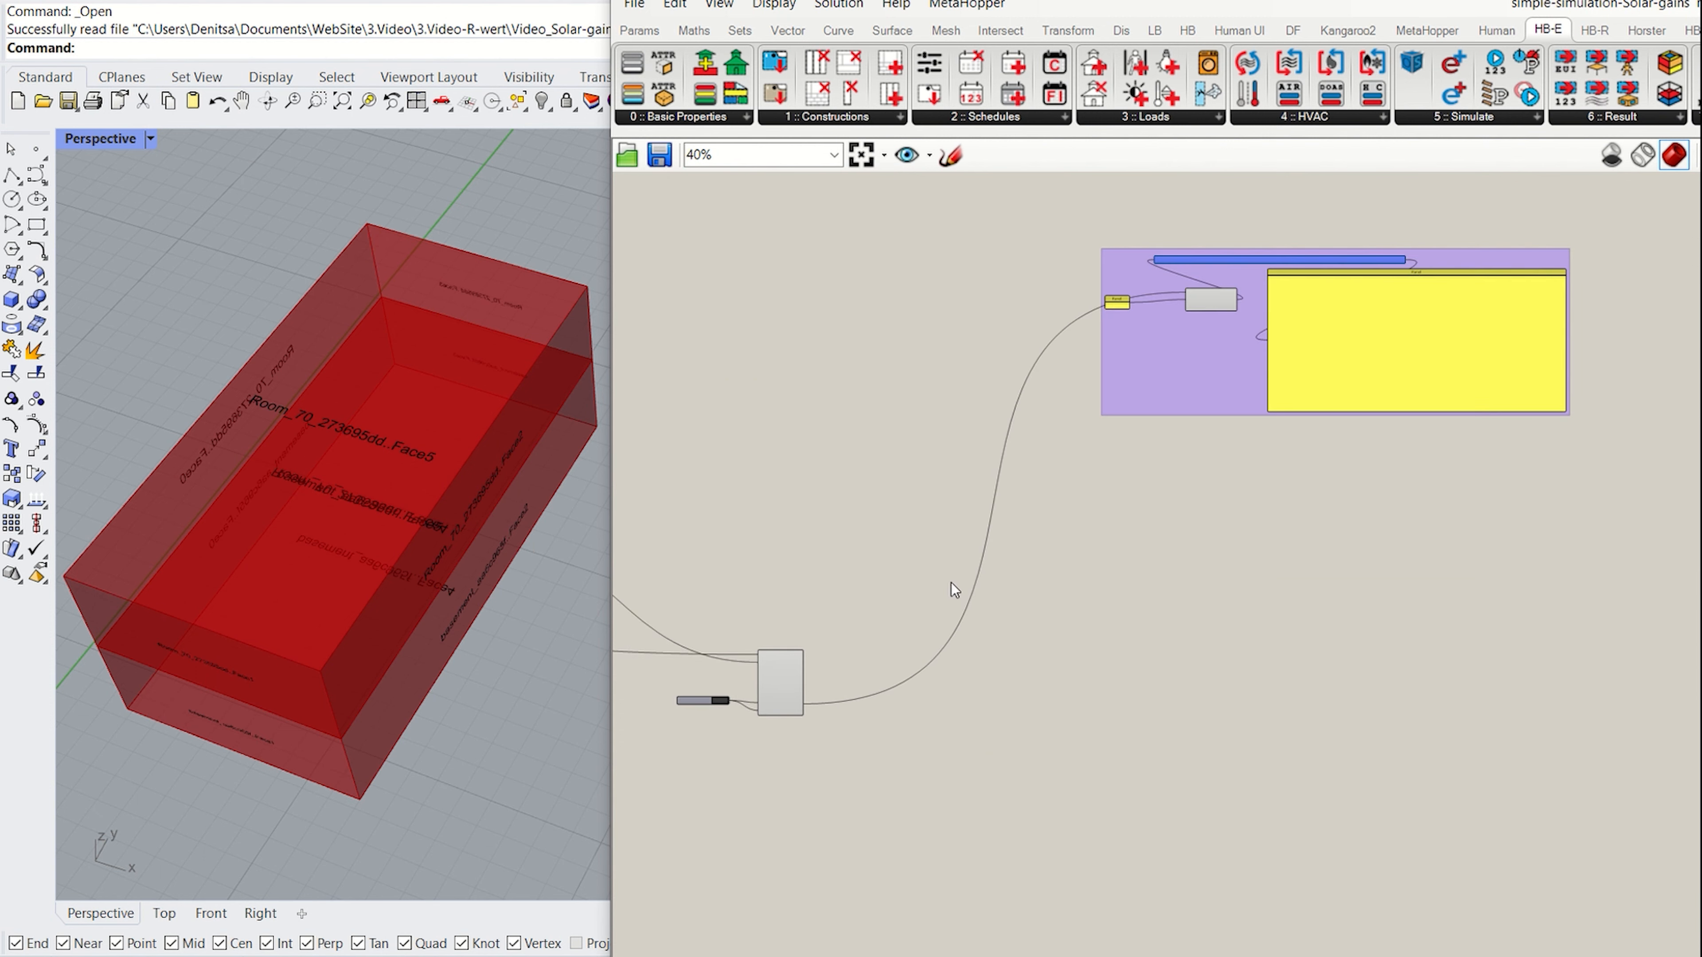
- Move HB Model to OSM farther from the Boolean Toggle
{"action": "scroll", "coordinate": [779, 616], "scroll_direction": "up", "scroll_amount": 7}
{"action": "right_click_drag", "start_coordinate": [747, 768], "coordinate": [1041, 643]}
{"action": "left_click_drag", "start_coordinate": [1041, 647], "coordinate": [1135, 614]}
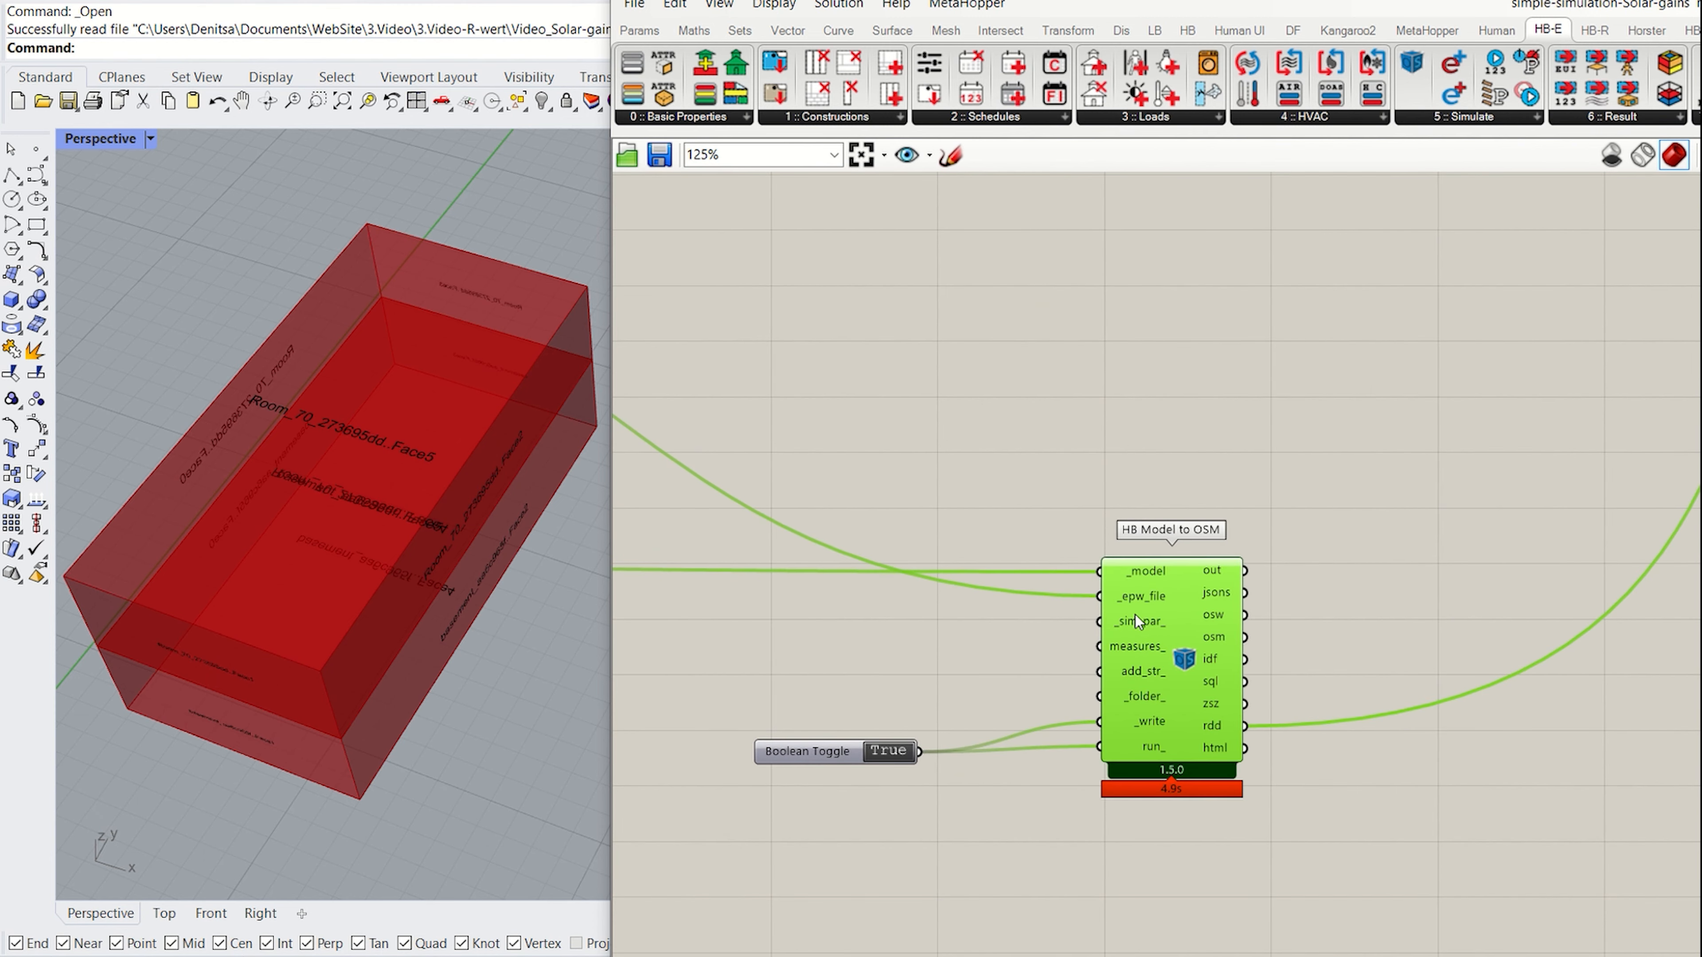
{"action": "scroll", "coordinate": [1125, 624], "scroll_direction": "up", "scroll_amount": 3}
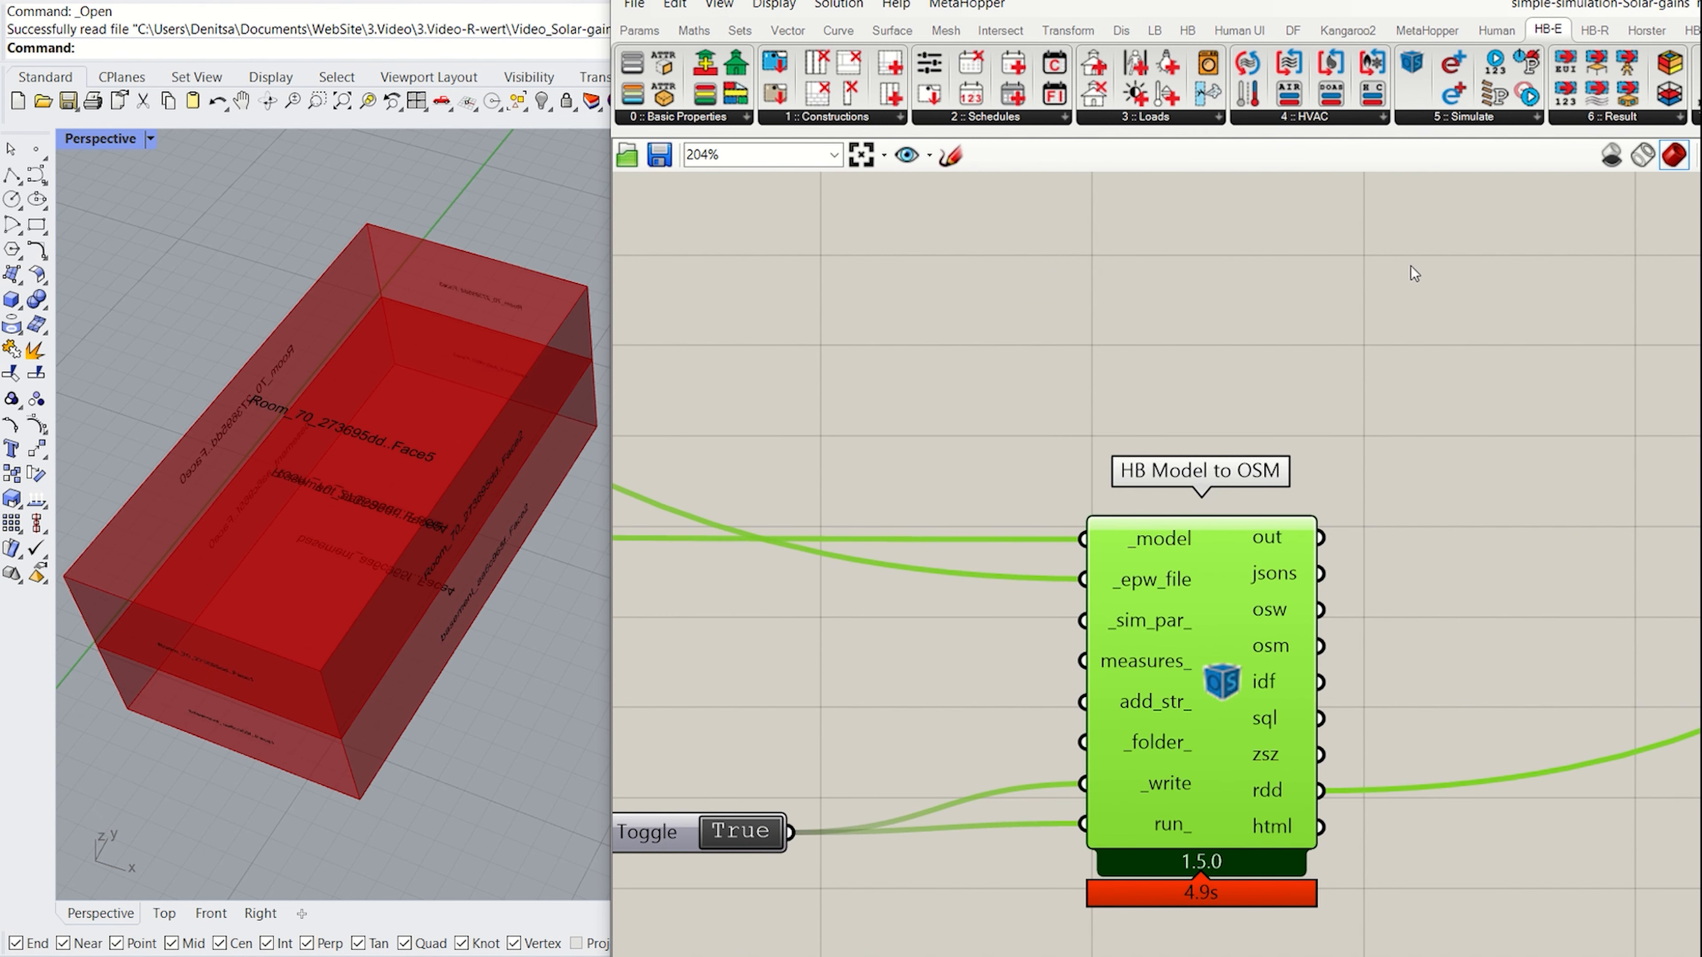
{"action": "left_click_drag", "start_coordinate": [1506, 75], "coordinate": [1116, 271]}
{"action": "scroll", "coordinate": [1072, 365], "scroll_direction": "down", "scroll_amount": 4}
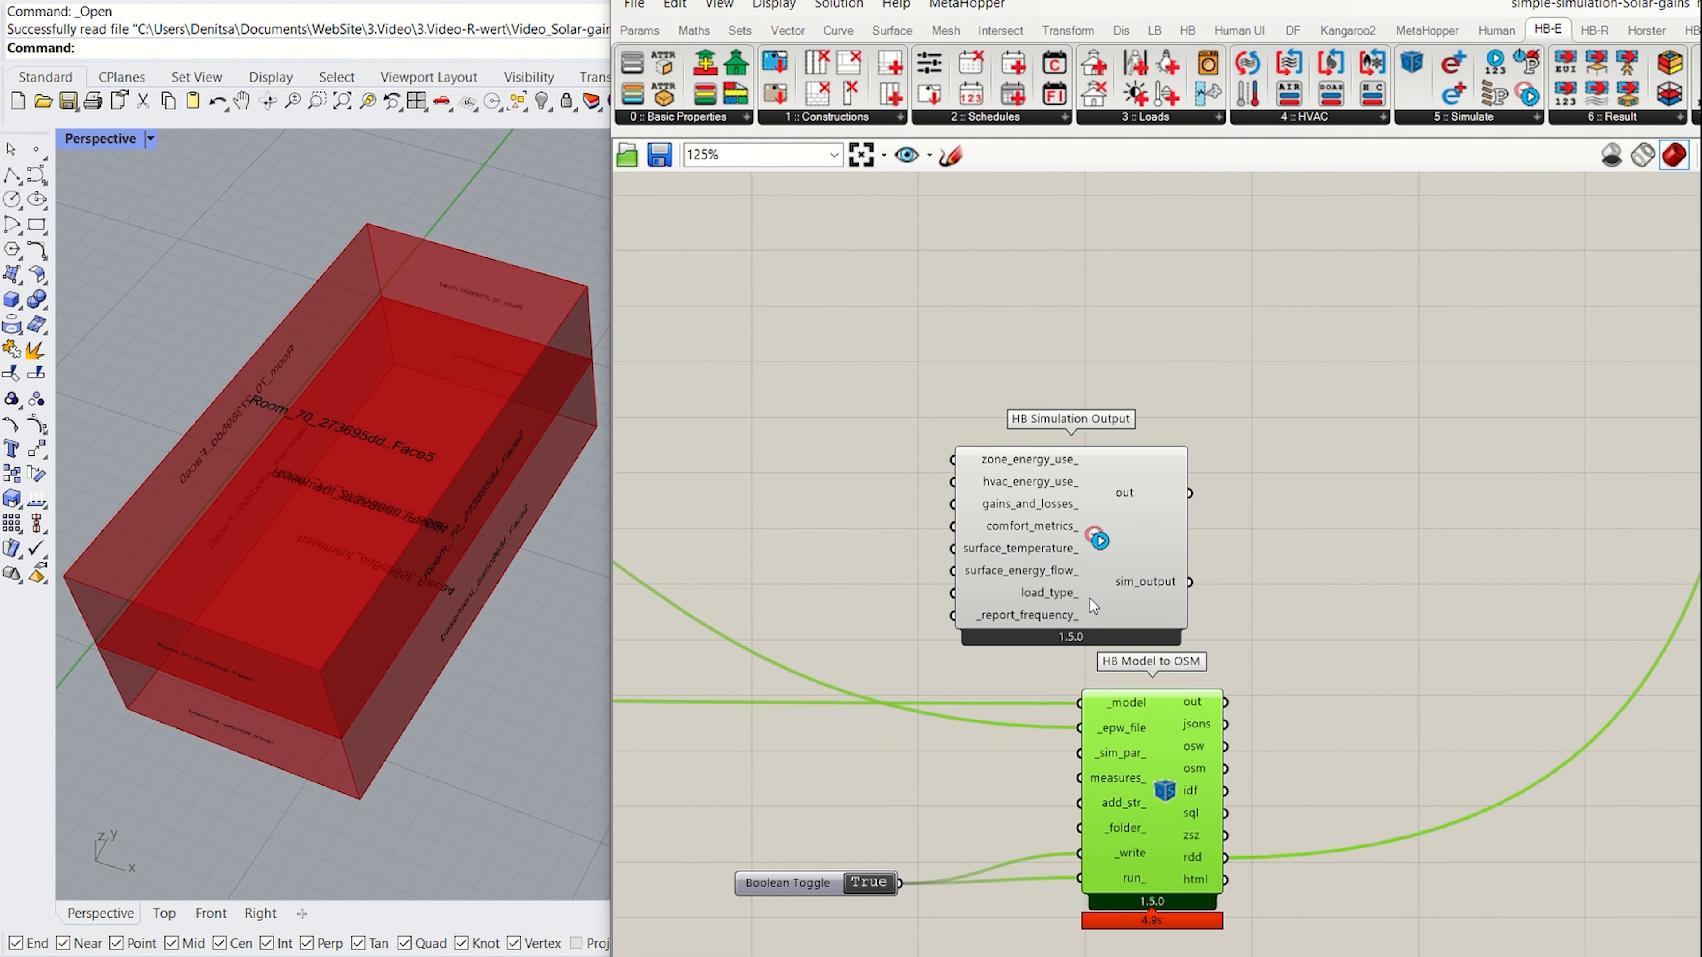
{"action": "left_click_drag", "start_coordinate": [1090, 599], "coordinate": [894, 423]}
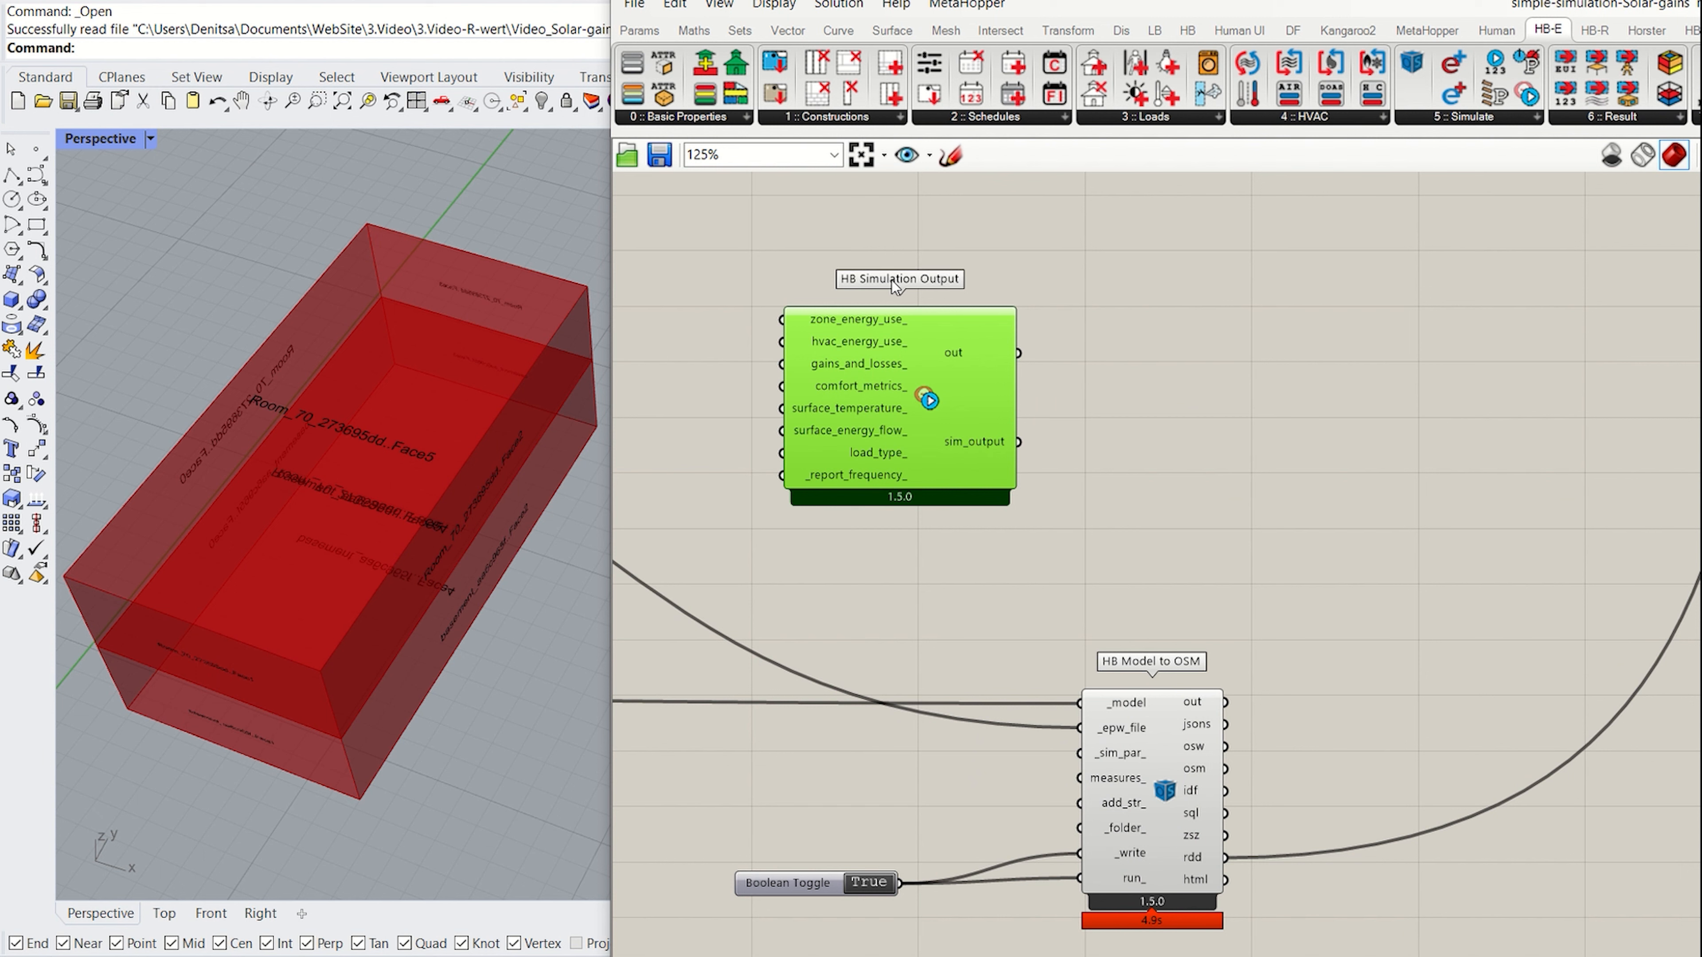
{"action": "mouse_move", "coordinate": [900, 367]}
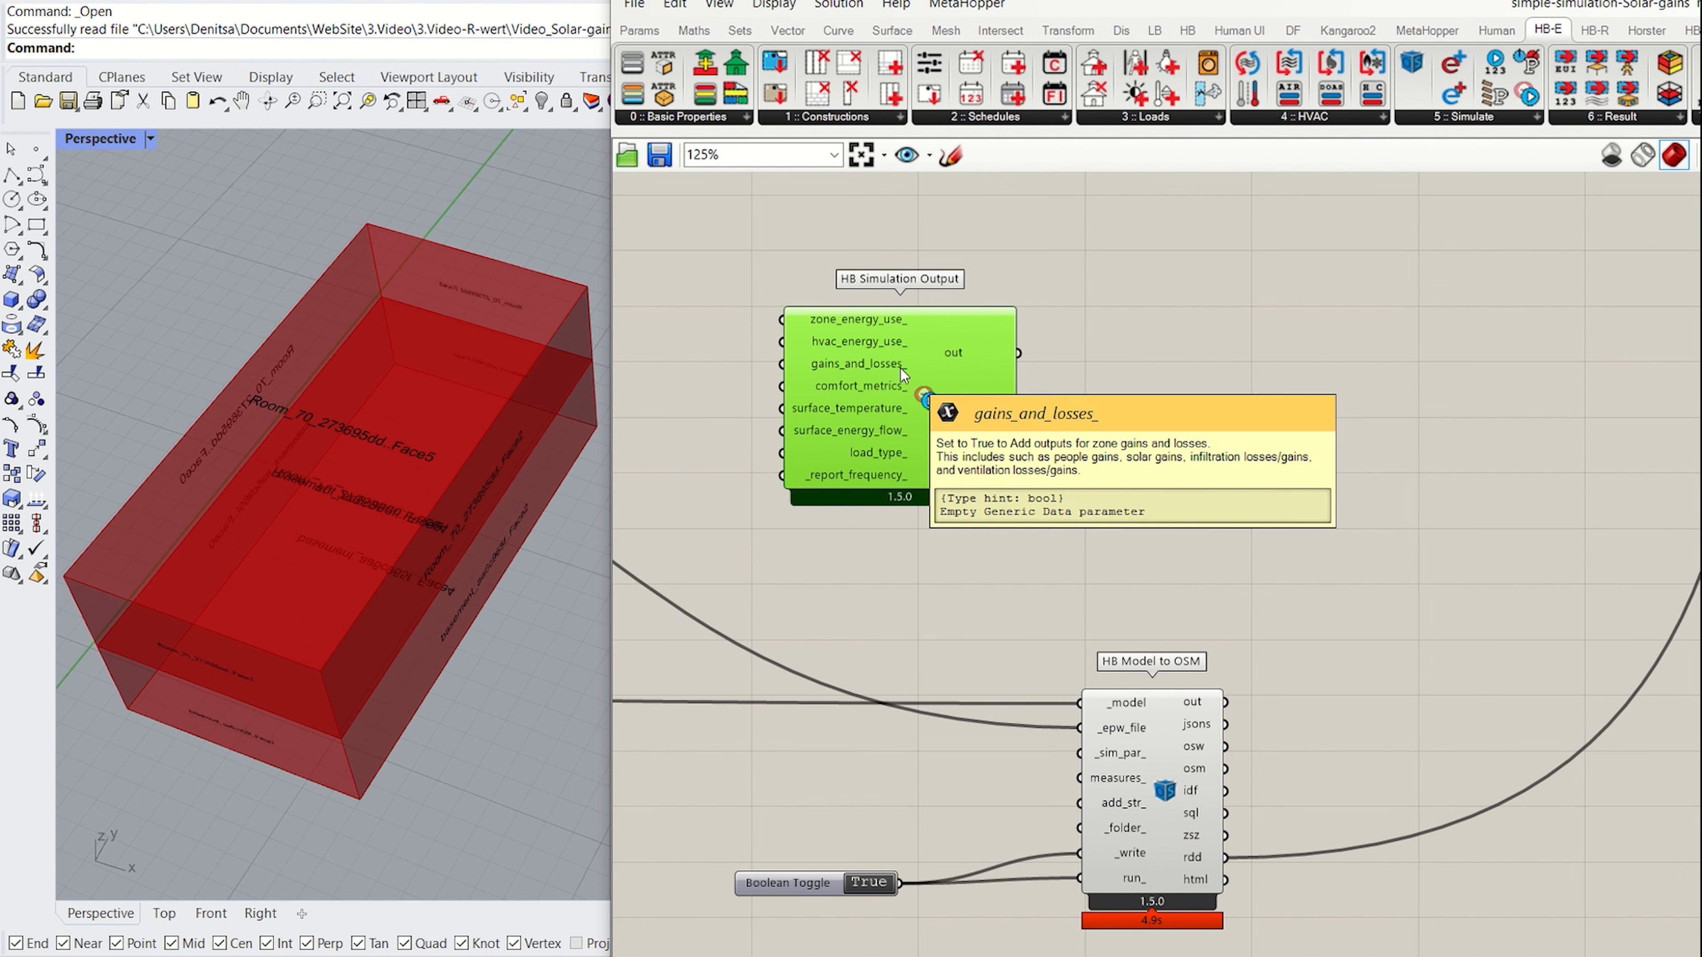
{"action": "mouse_move", "coordinate": [874, 397]}
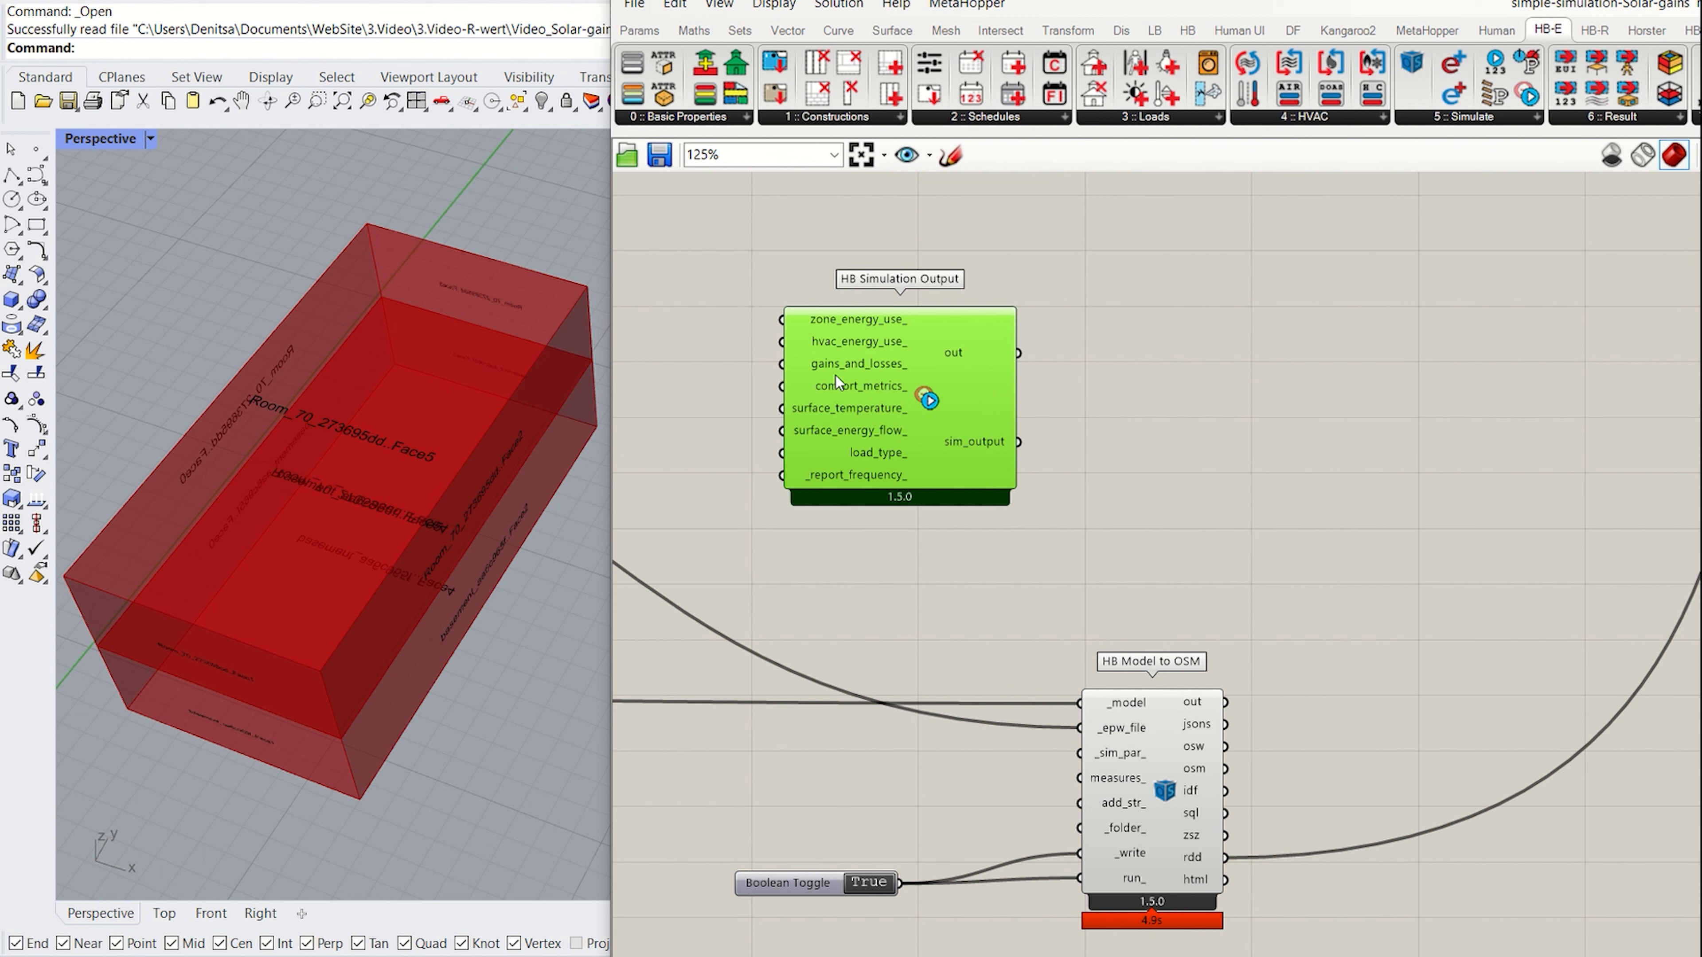
{"action": "left_click", "coordinate": [1049, 406]}
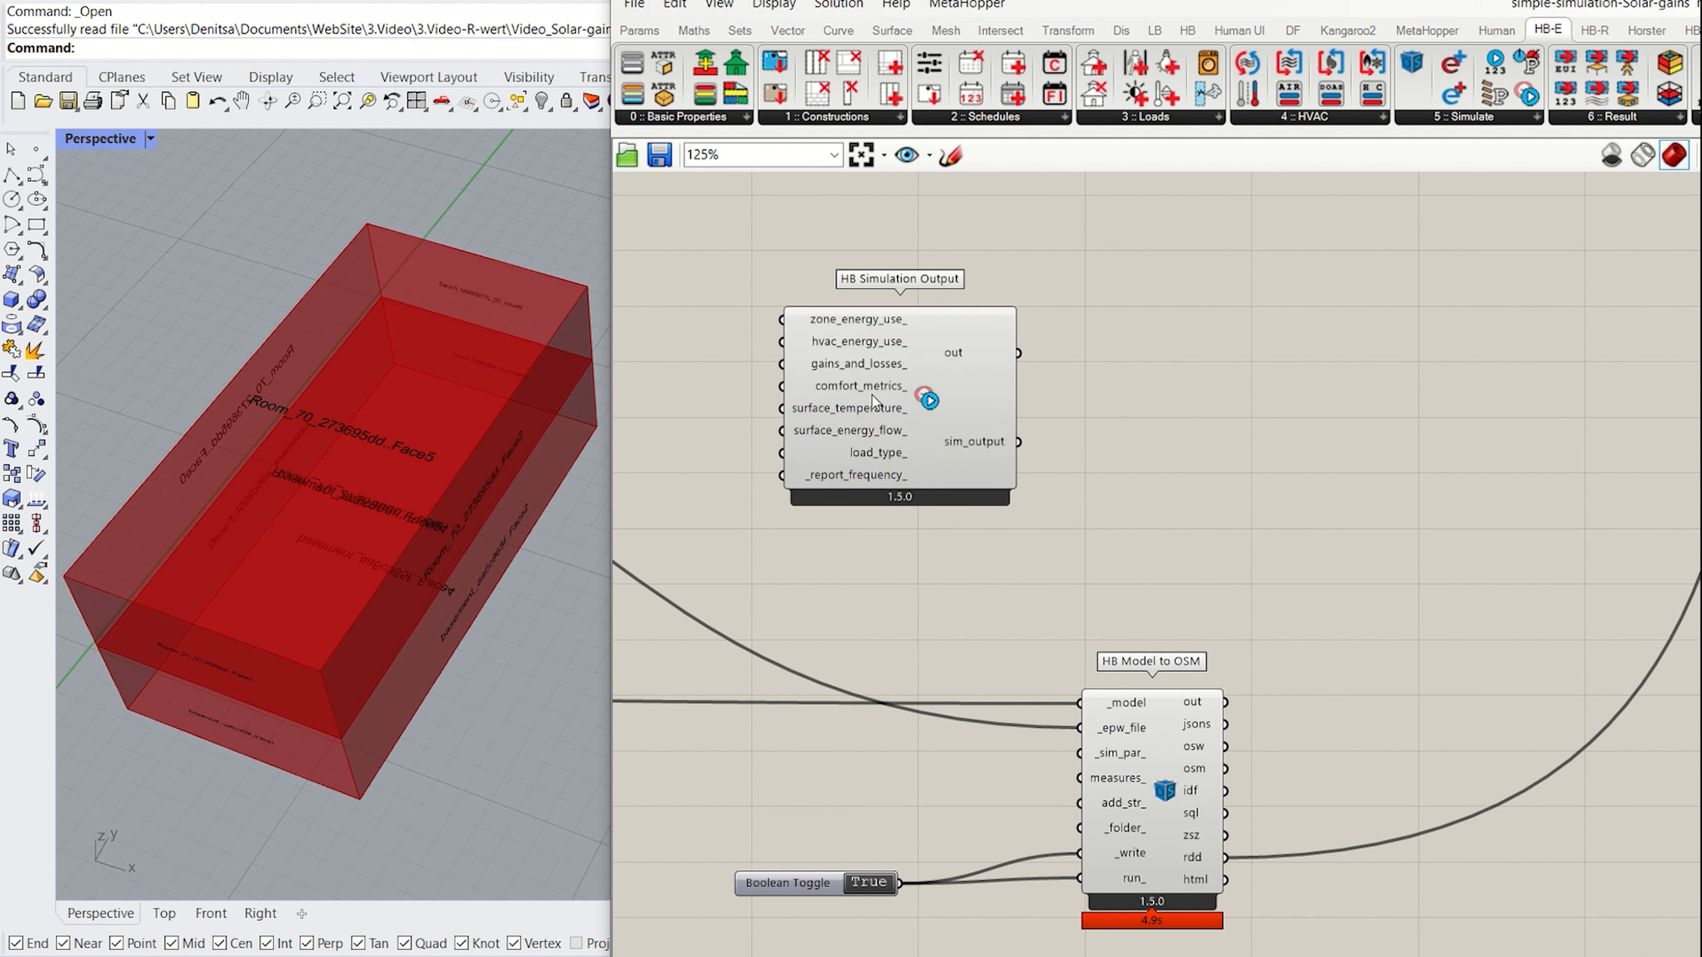
{"action": "left_click", "coordinate": [895, 400]}
{"action": "key", "text": "Delete"}
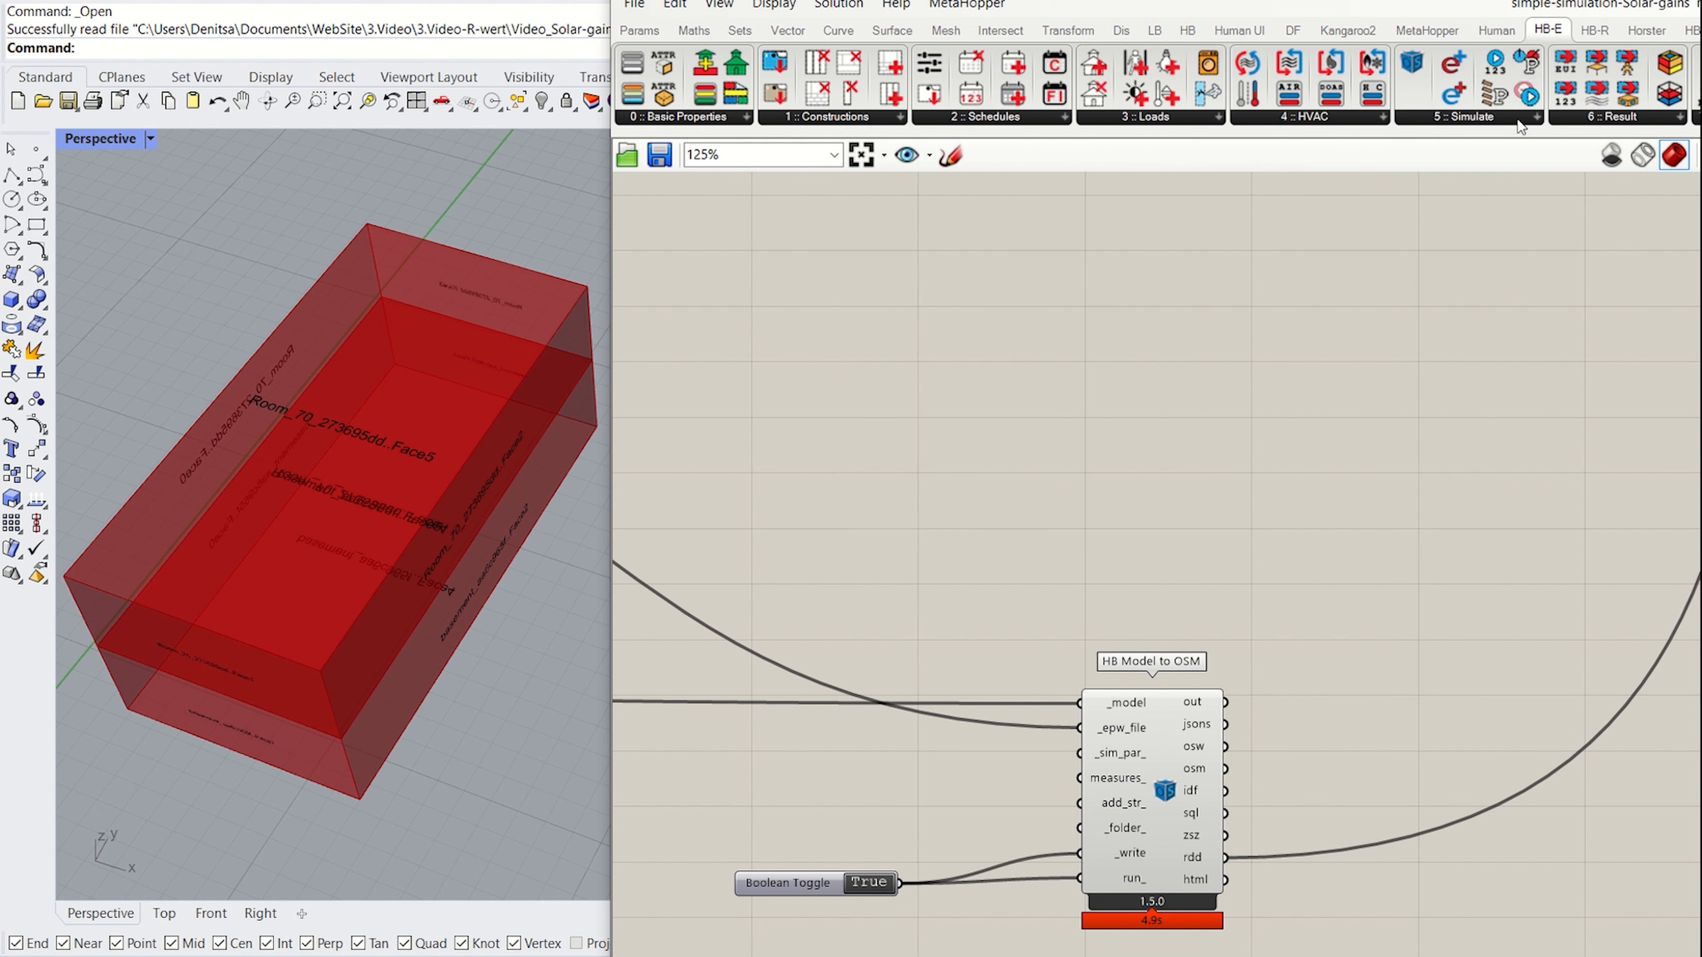
- Add an HB Custom Simulation Output component above HB Model to OSM
{"action": "left_click_drag", "start_coordinate": [1529, 94], "coordinate": [1027, 488]}
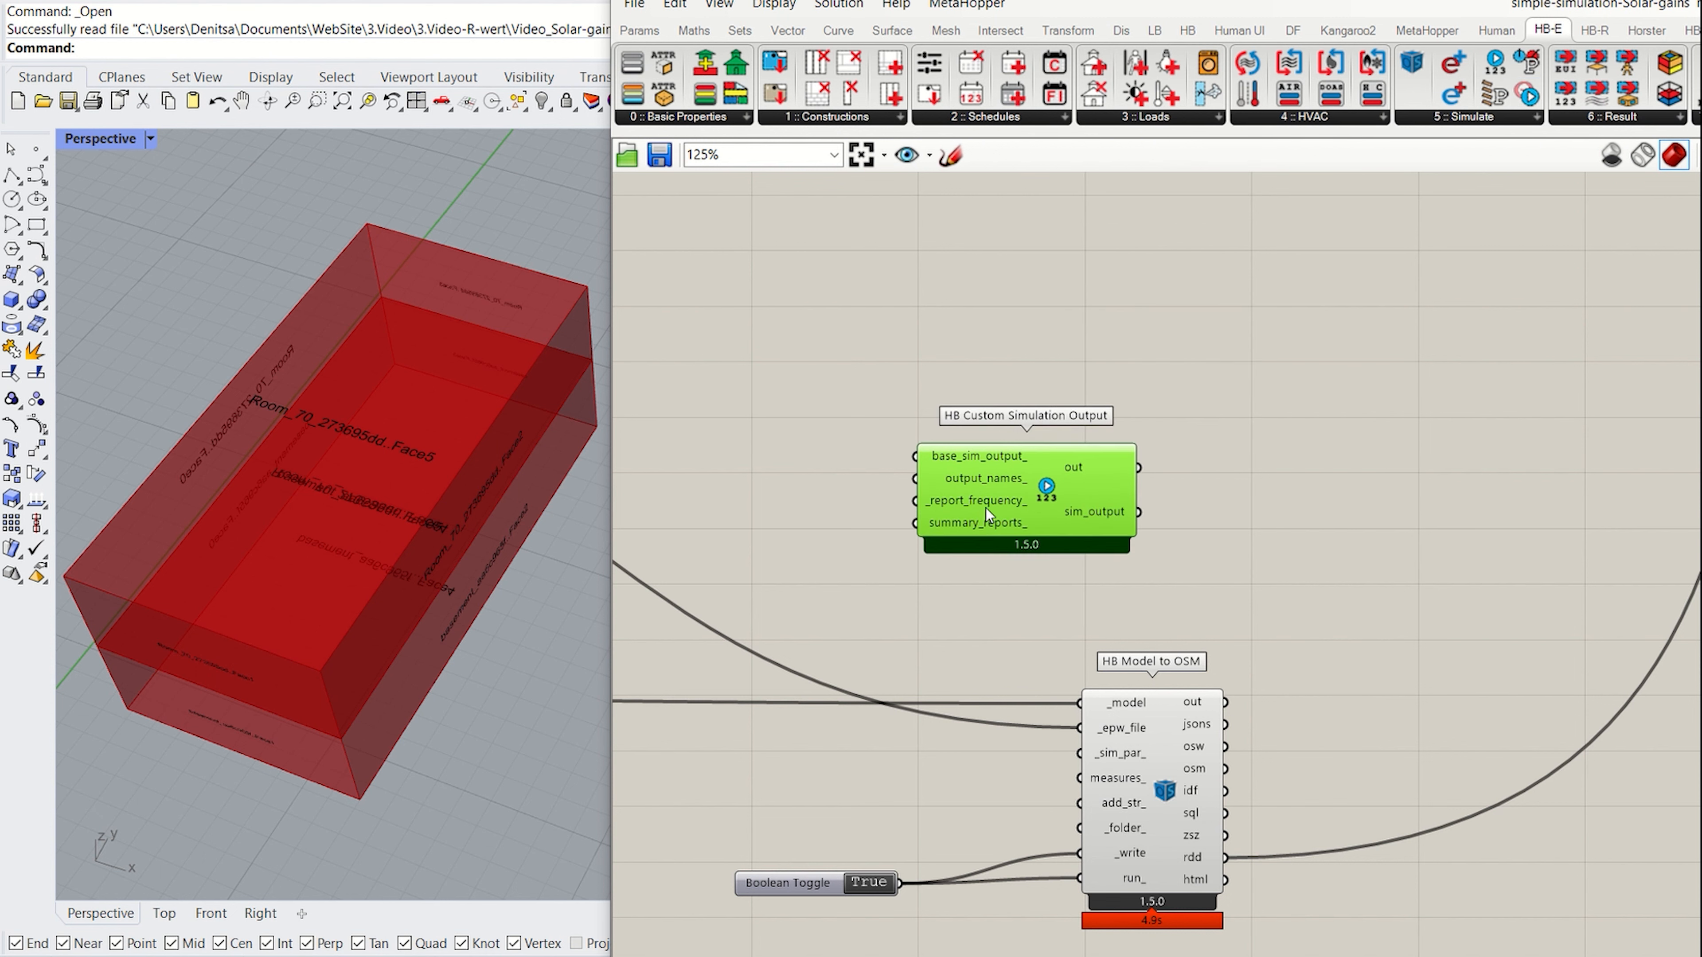
{"action": "scroll", "coordinate": [931, 506], "scroll_direction": "up", "scroll_amount": 1}
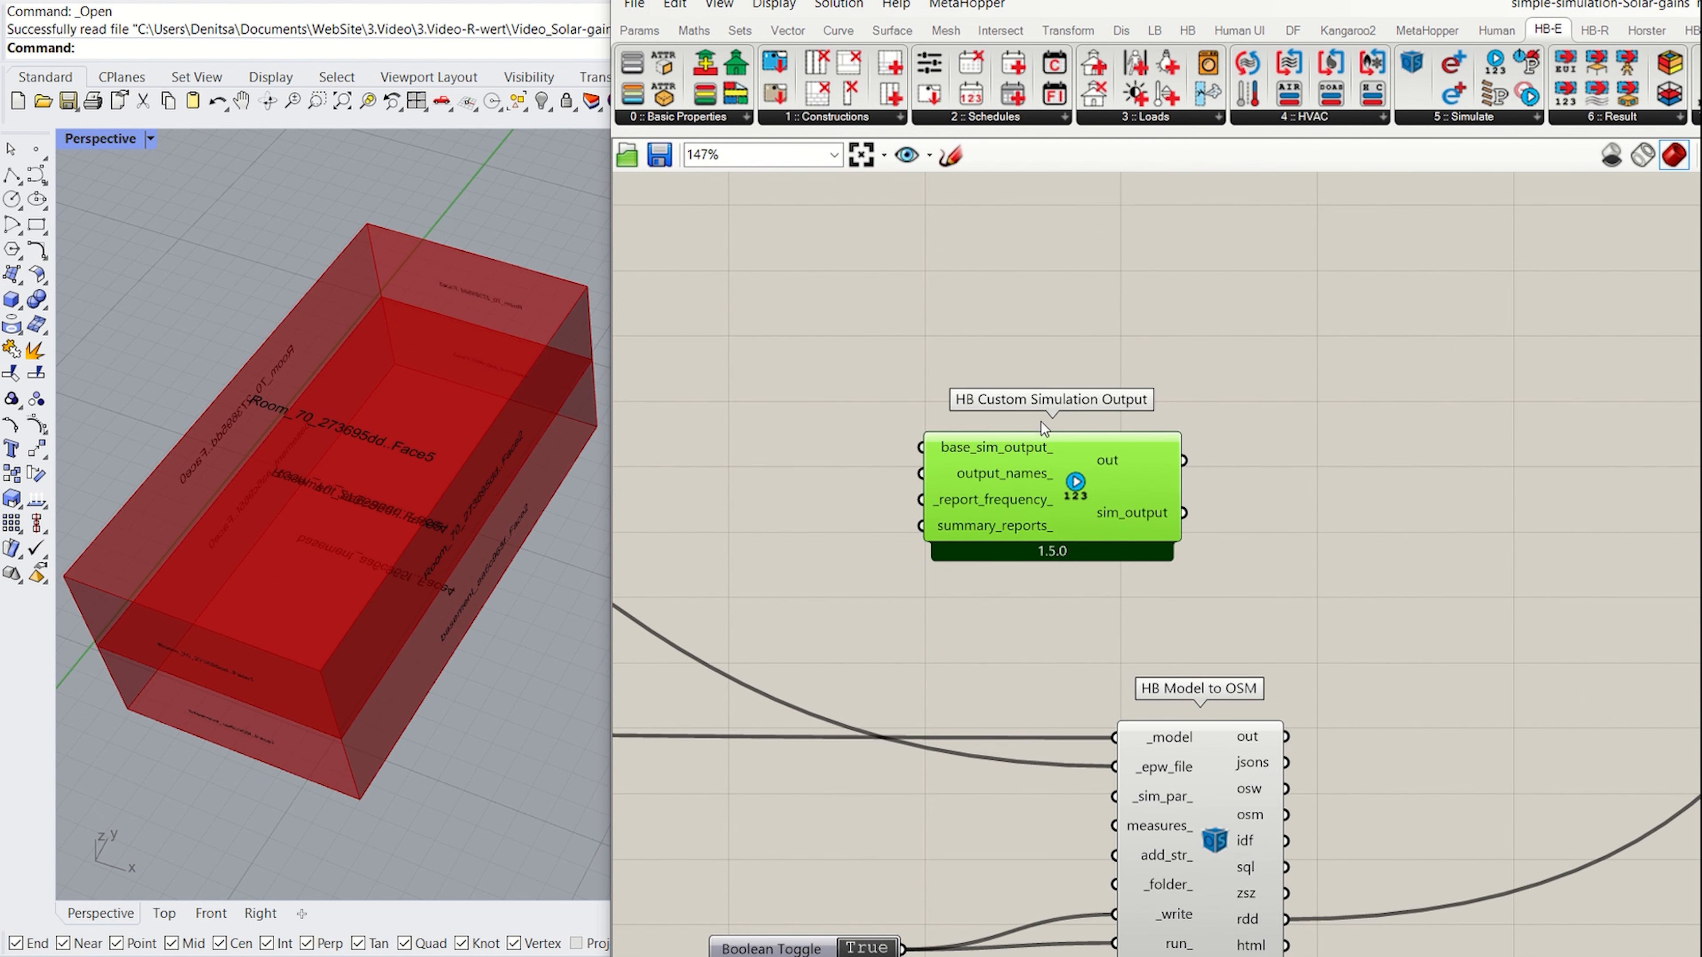
{"action": "mouse_move", "coordinate": [1054, 491]}
{"action": "left_mouse_down"}
{"action": "mouse_move", "coordinate": [1170, 451]}
{"action": "mouse_move", "coordinate": [1063, 470]}
{"action": "left_mouse_up"}
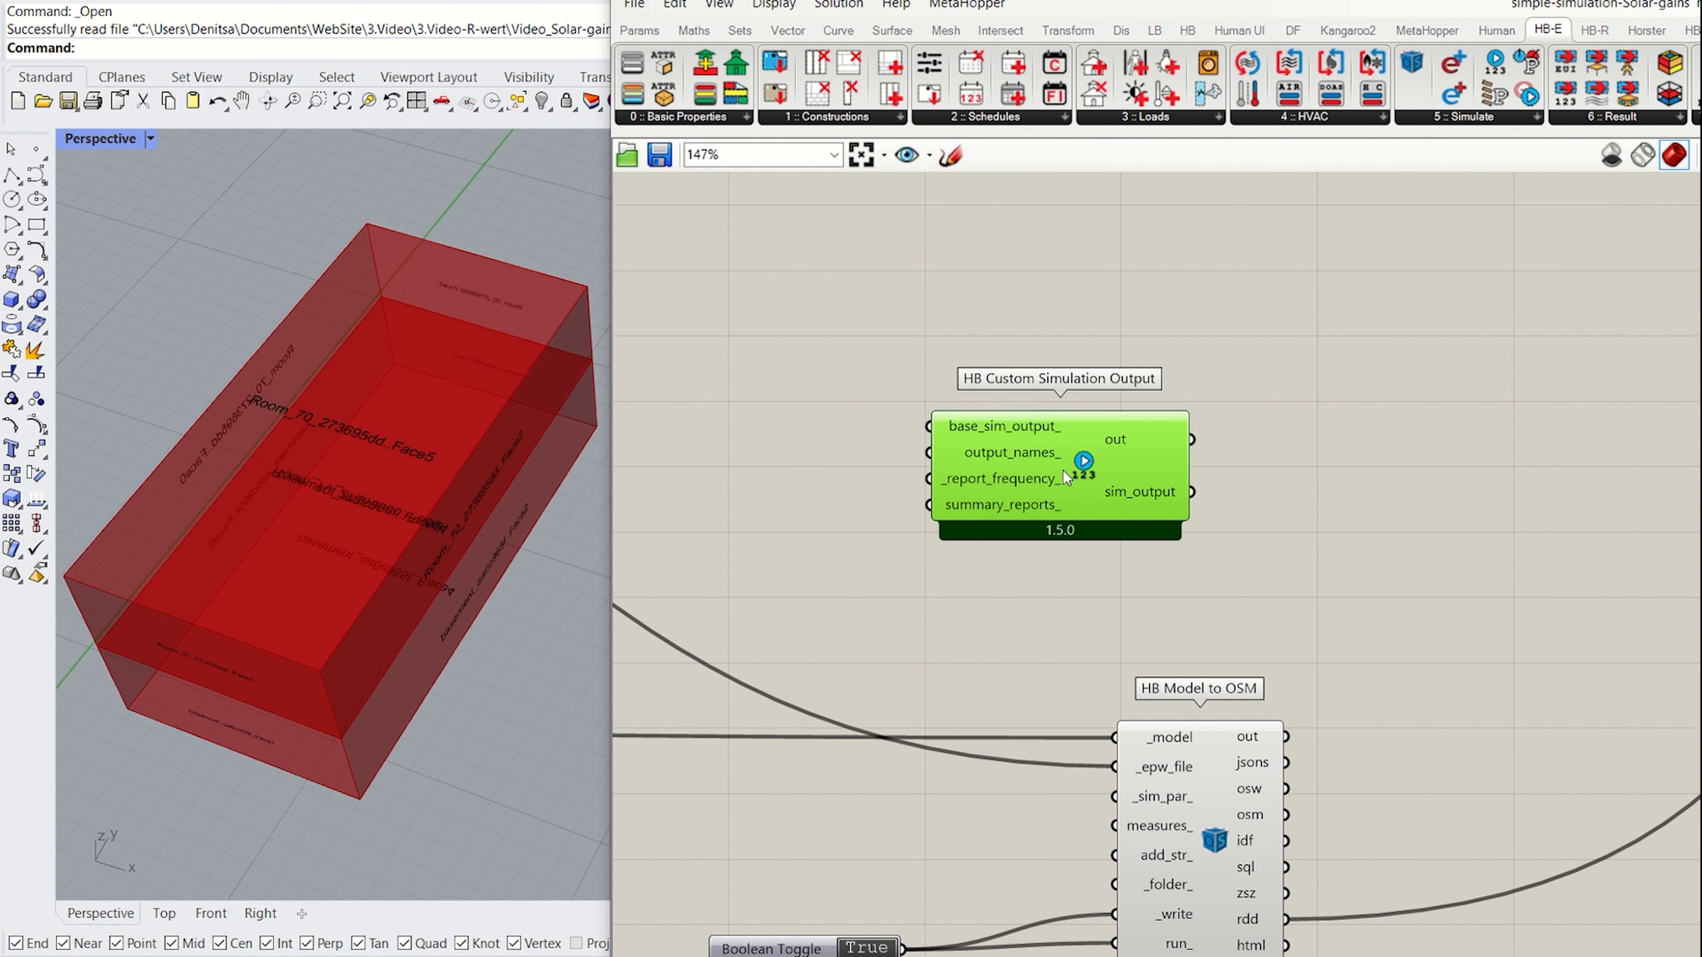
{"action": "left_click", "coordinate": [1226, 507]}
- Add an HB Simulation Parameter component and connect sim_output of HB Custom Simulation Output to its _output input
{"action": "left_click", "coordinate": [1496, 117]}
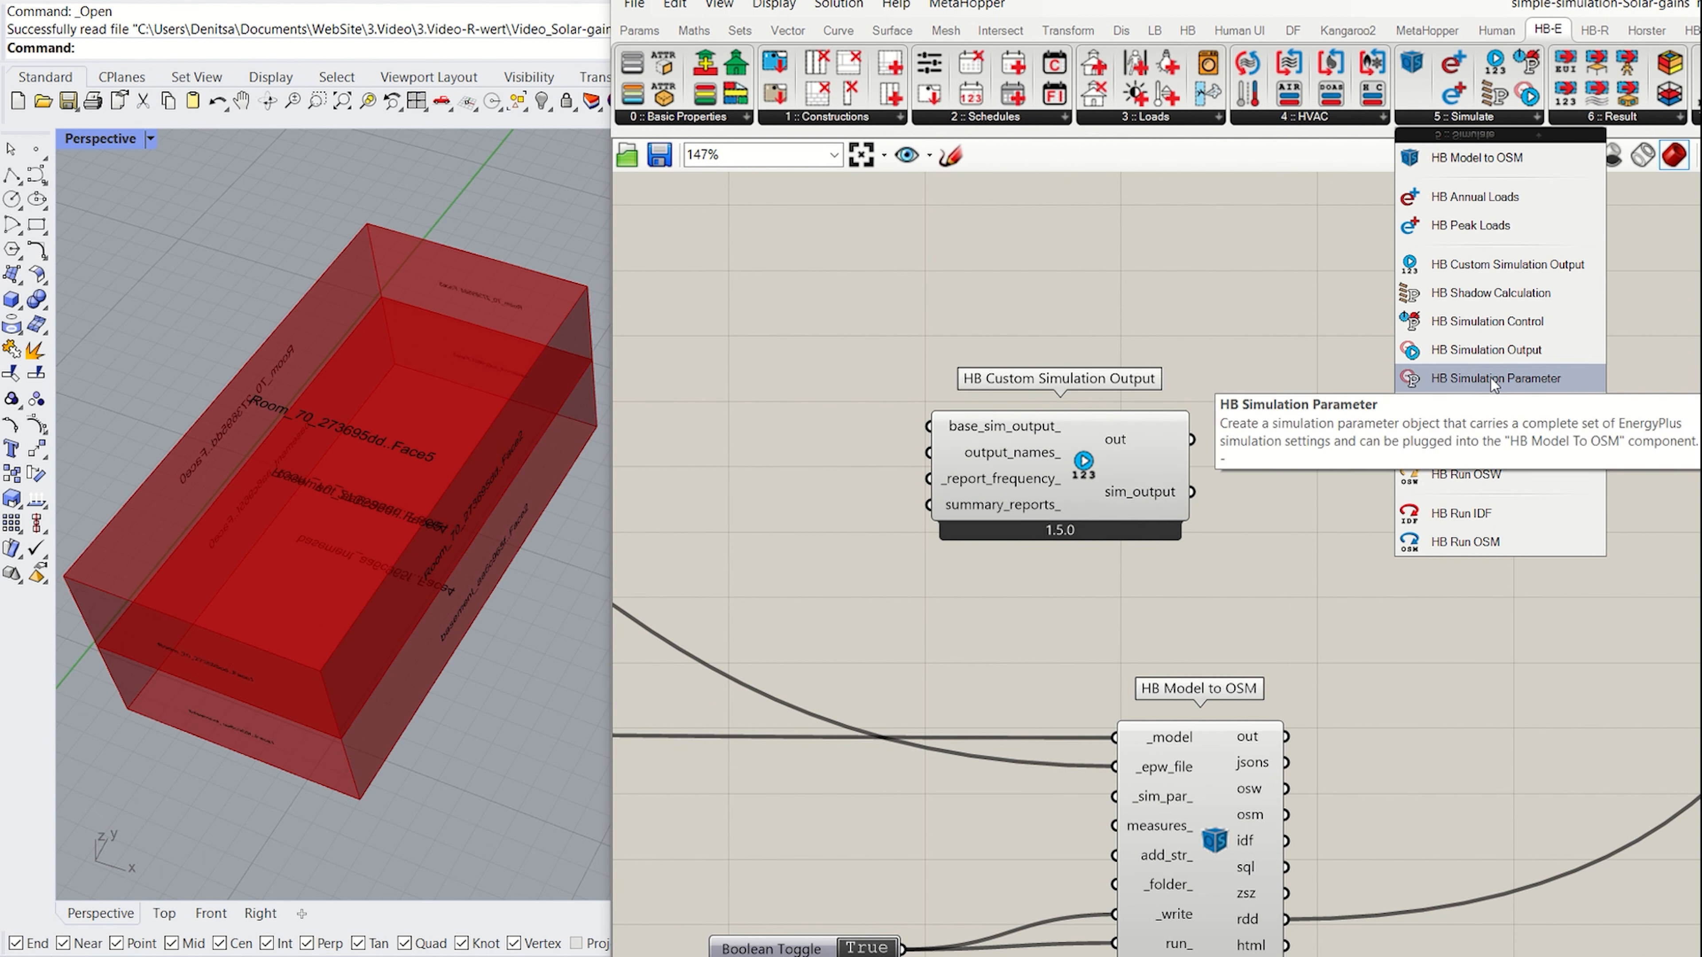
{"action": "left_click_drag", "start_coordinate": [1489, 378], "coordinate": [1370, 536]}
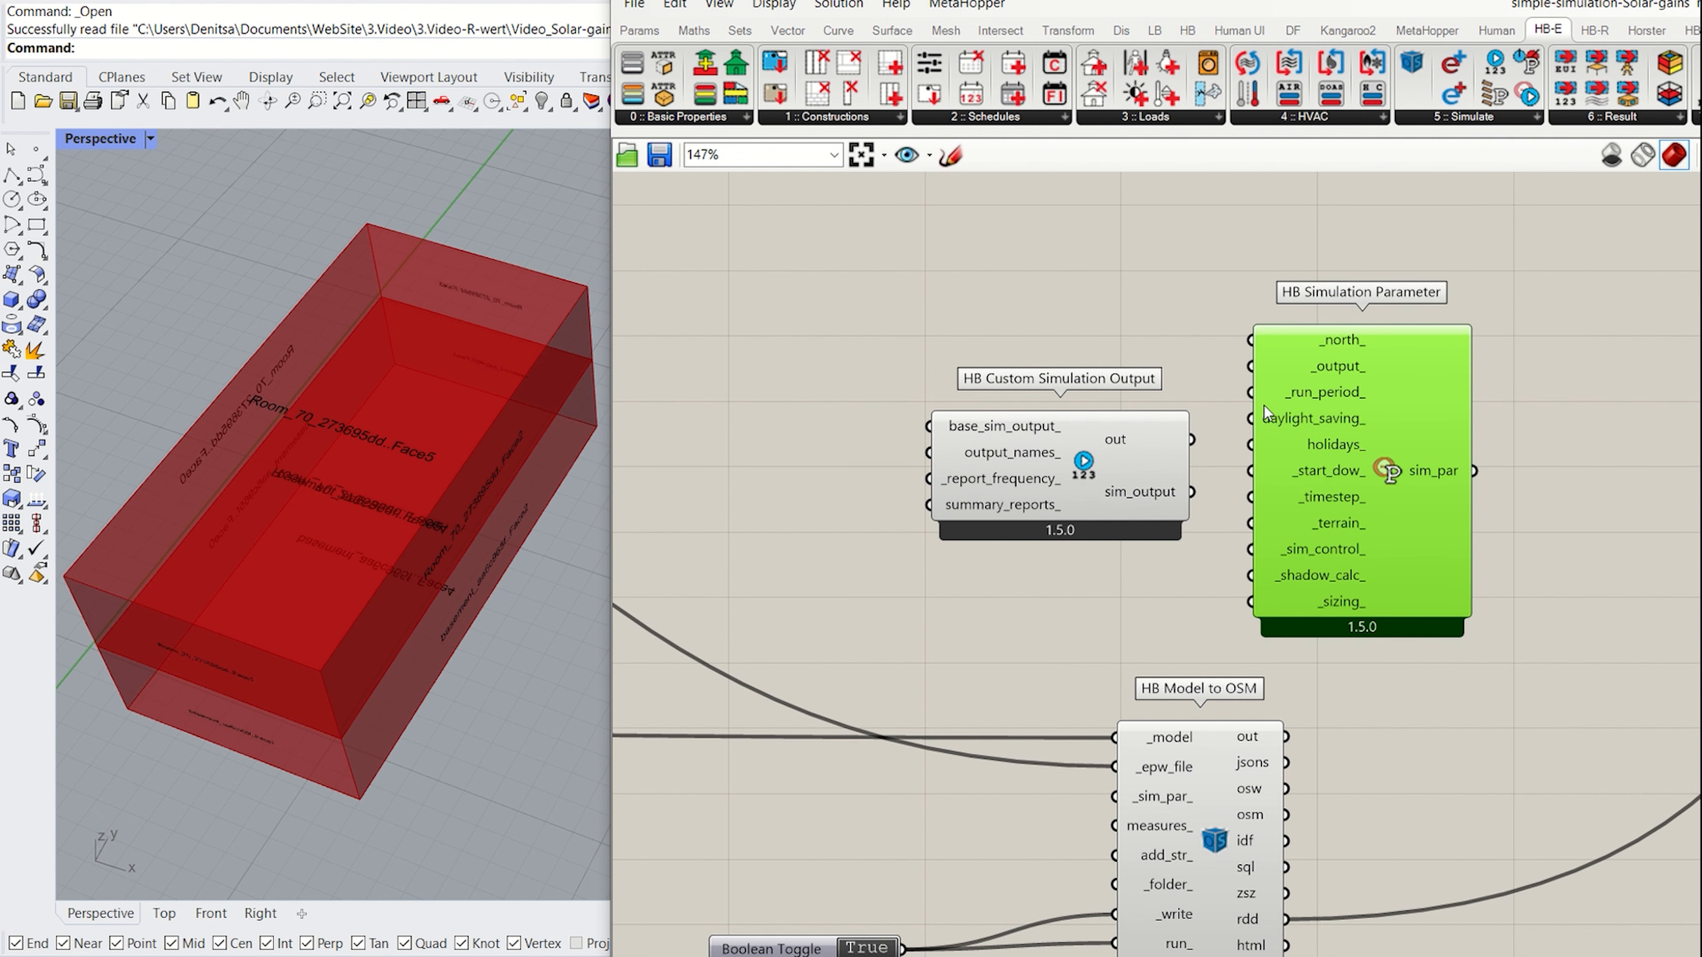
{"action": "left_click_drag", "start_coordinate": [1188, 474], "coordinate": [1216, 399]}
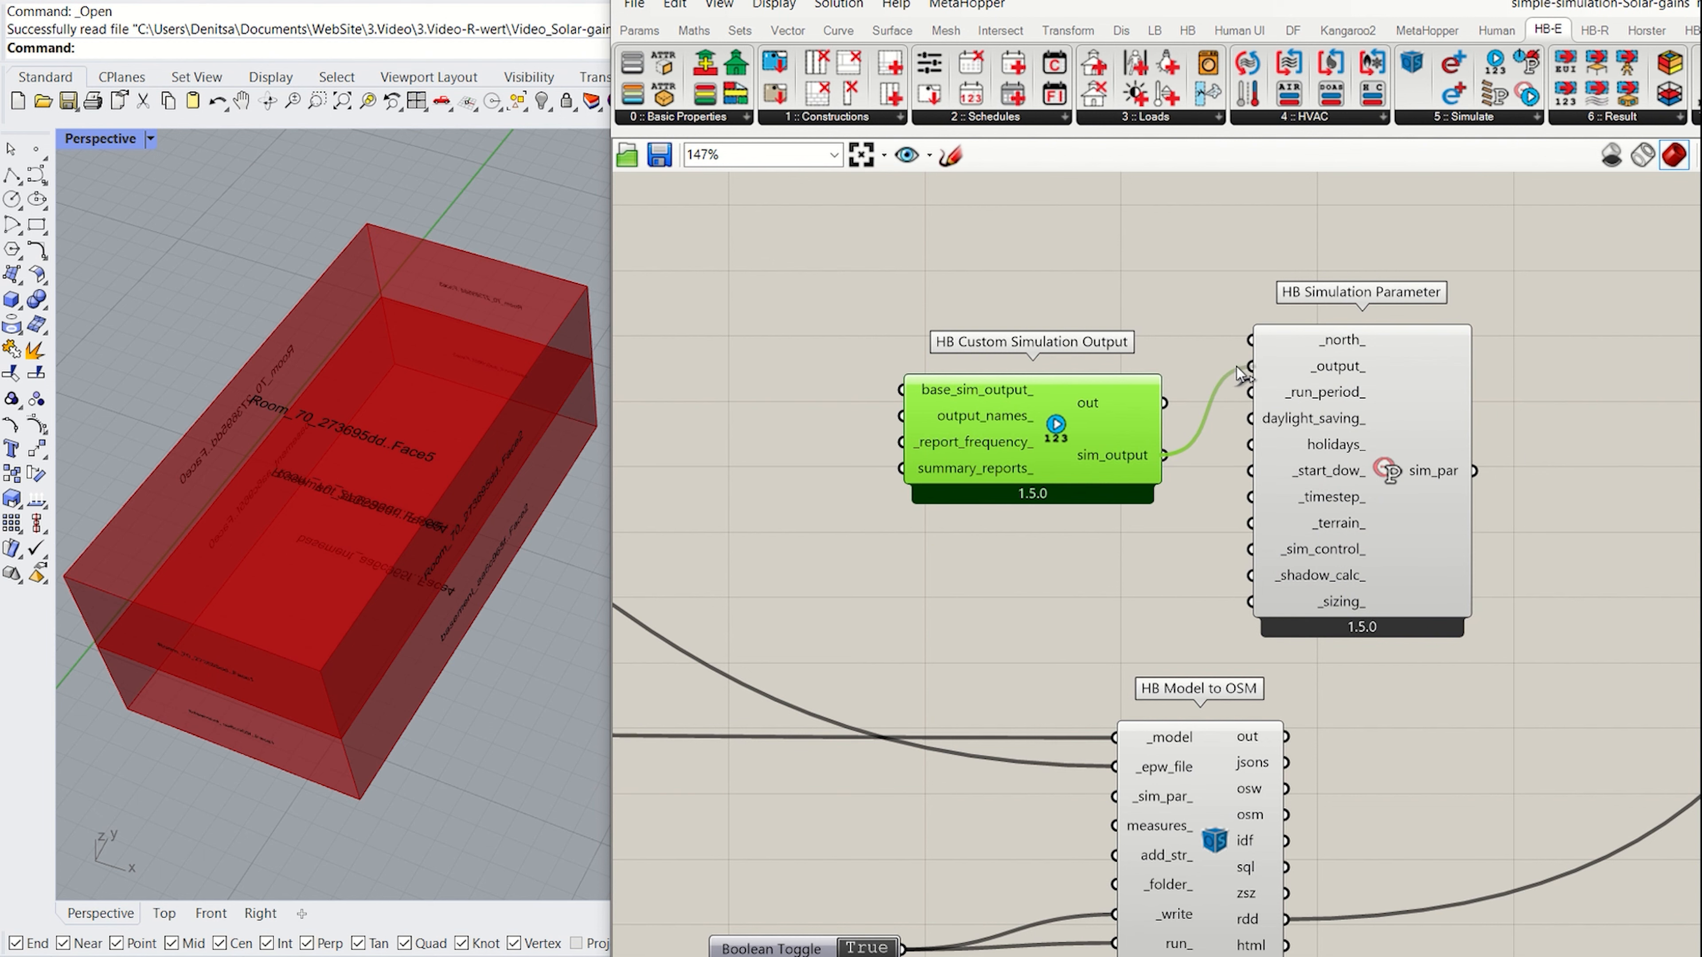
{"action": "left_click", "coordinate": [1206, 342]}
{"action": "right_click_drag", "start_coordinate": [1488, 487], "coordinate": [1494, 411]}
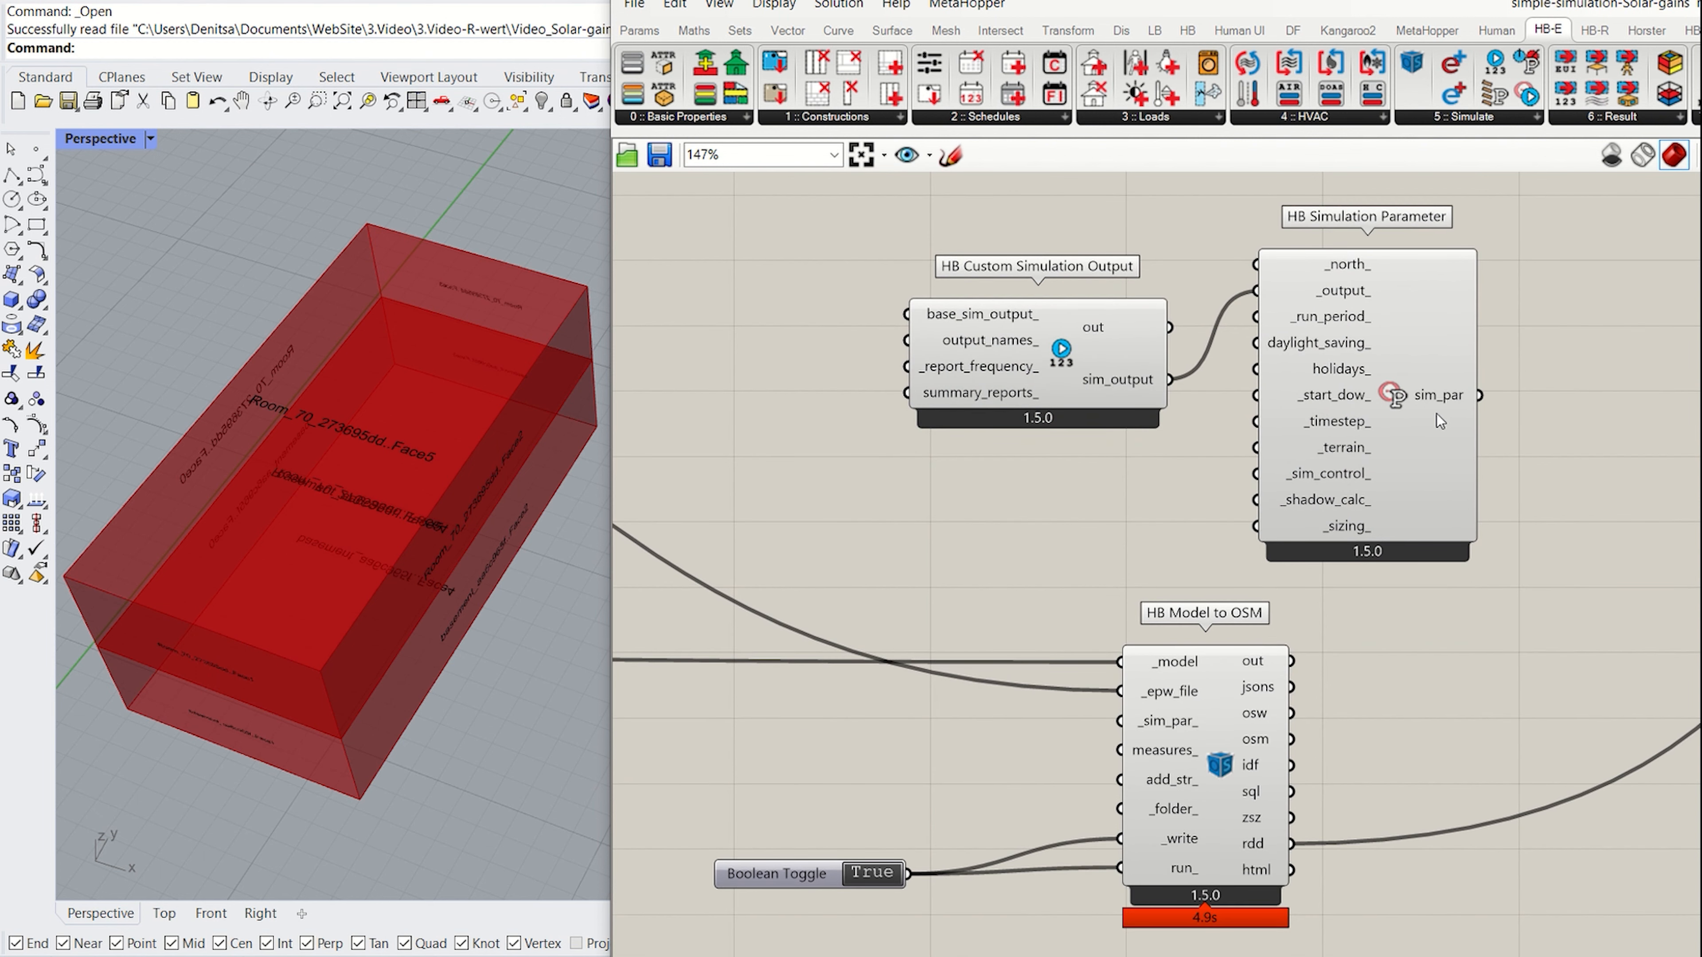
- Connect sim_par of HB Simulation Parameter to _sim_par_ of HB Model to OSM, dismissing the windows the run opens
{"action": "left_click_drag", "start_coordinate": [1480, 395], "coordinate": [1119, 721]}
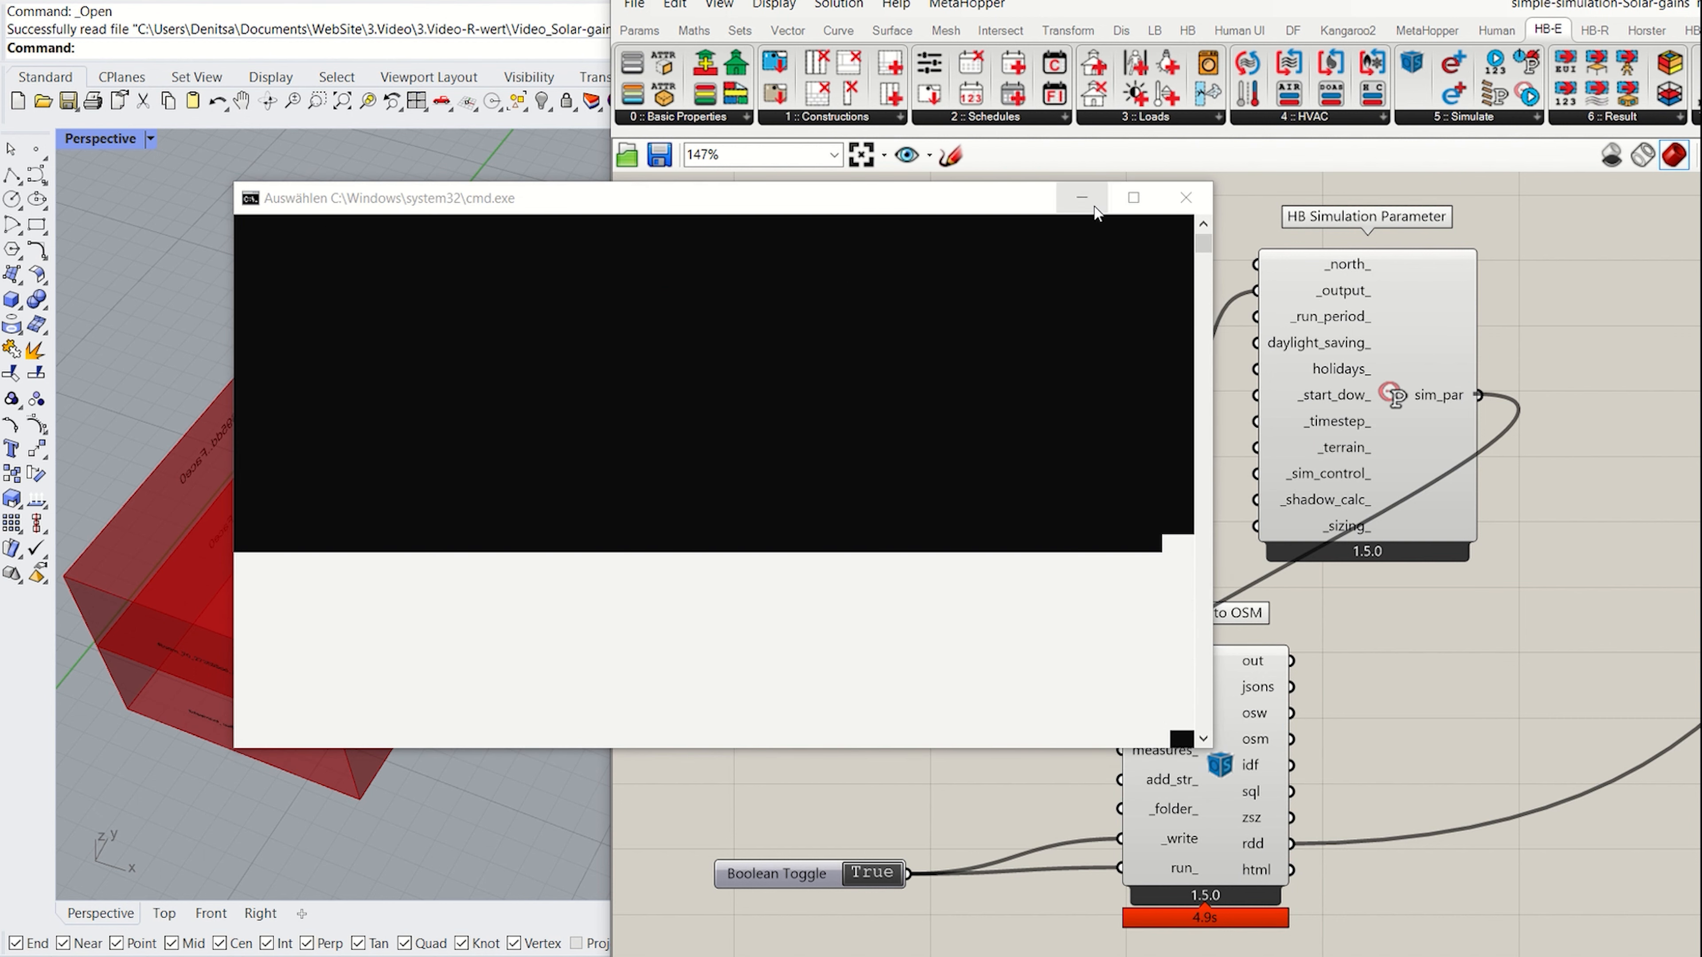
{"action": "left_click", "coordinate": [1177, 189]}
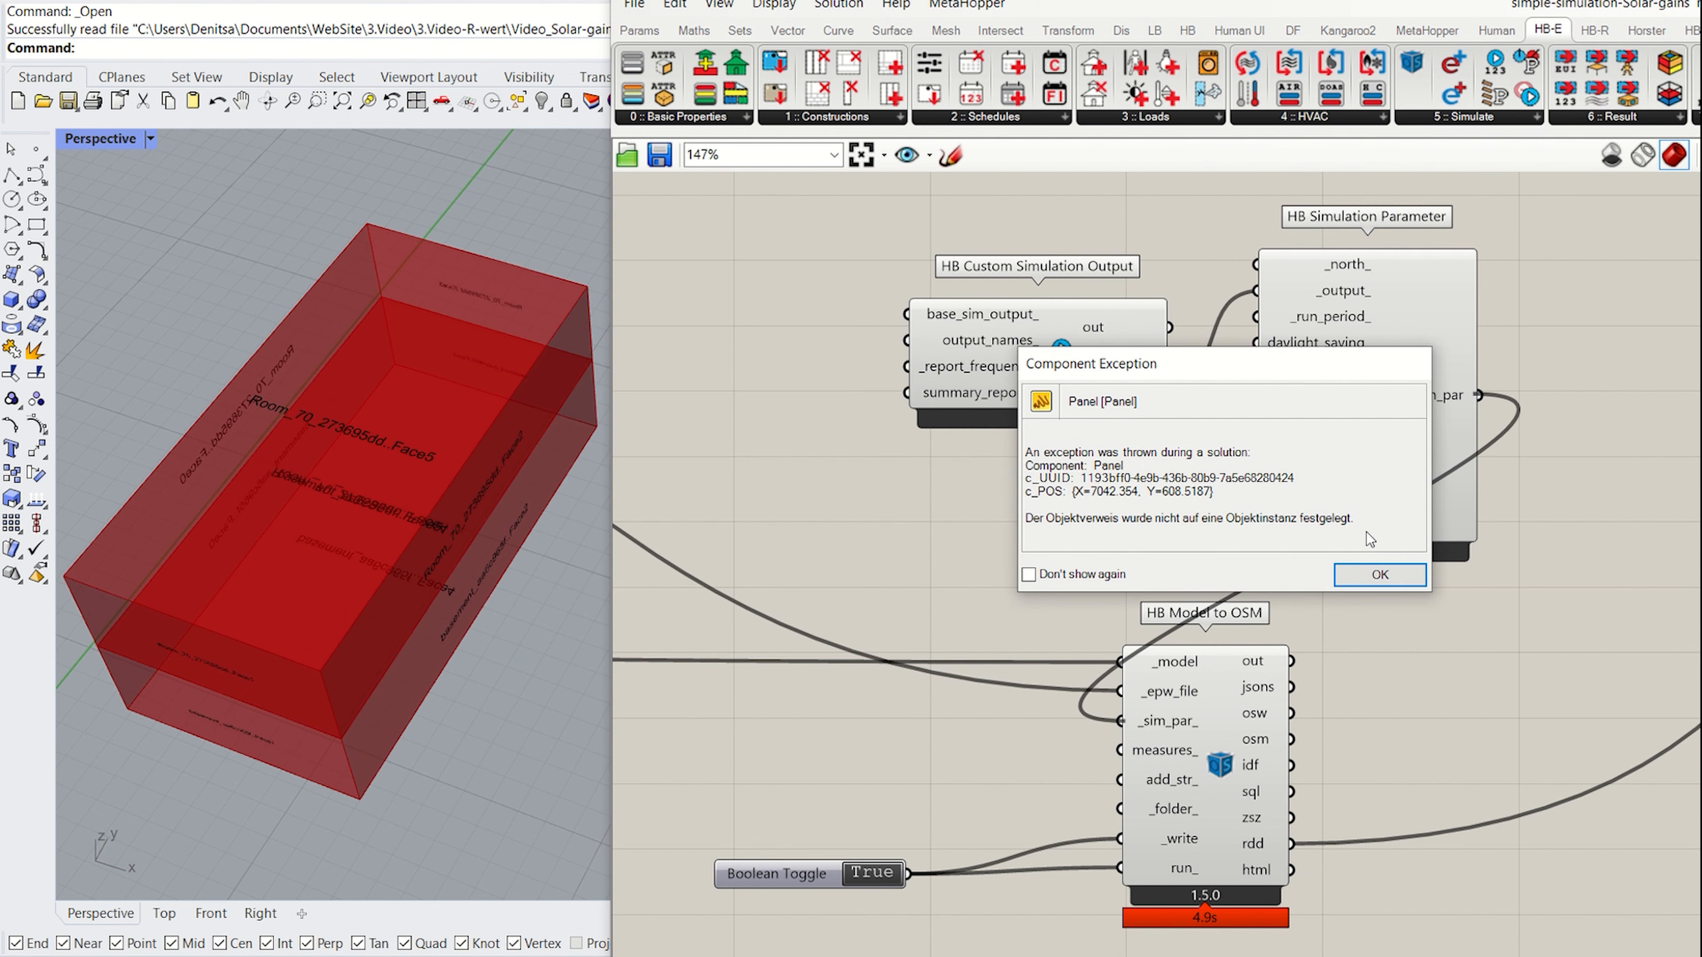
{"action": "left_click", "coordinate": [1108, 575]}
{"action": "left_click", "coordinate": [1378, 574]}
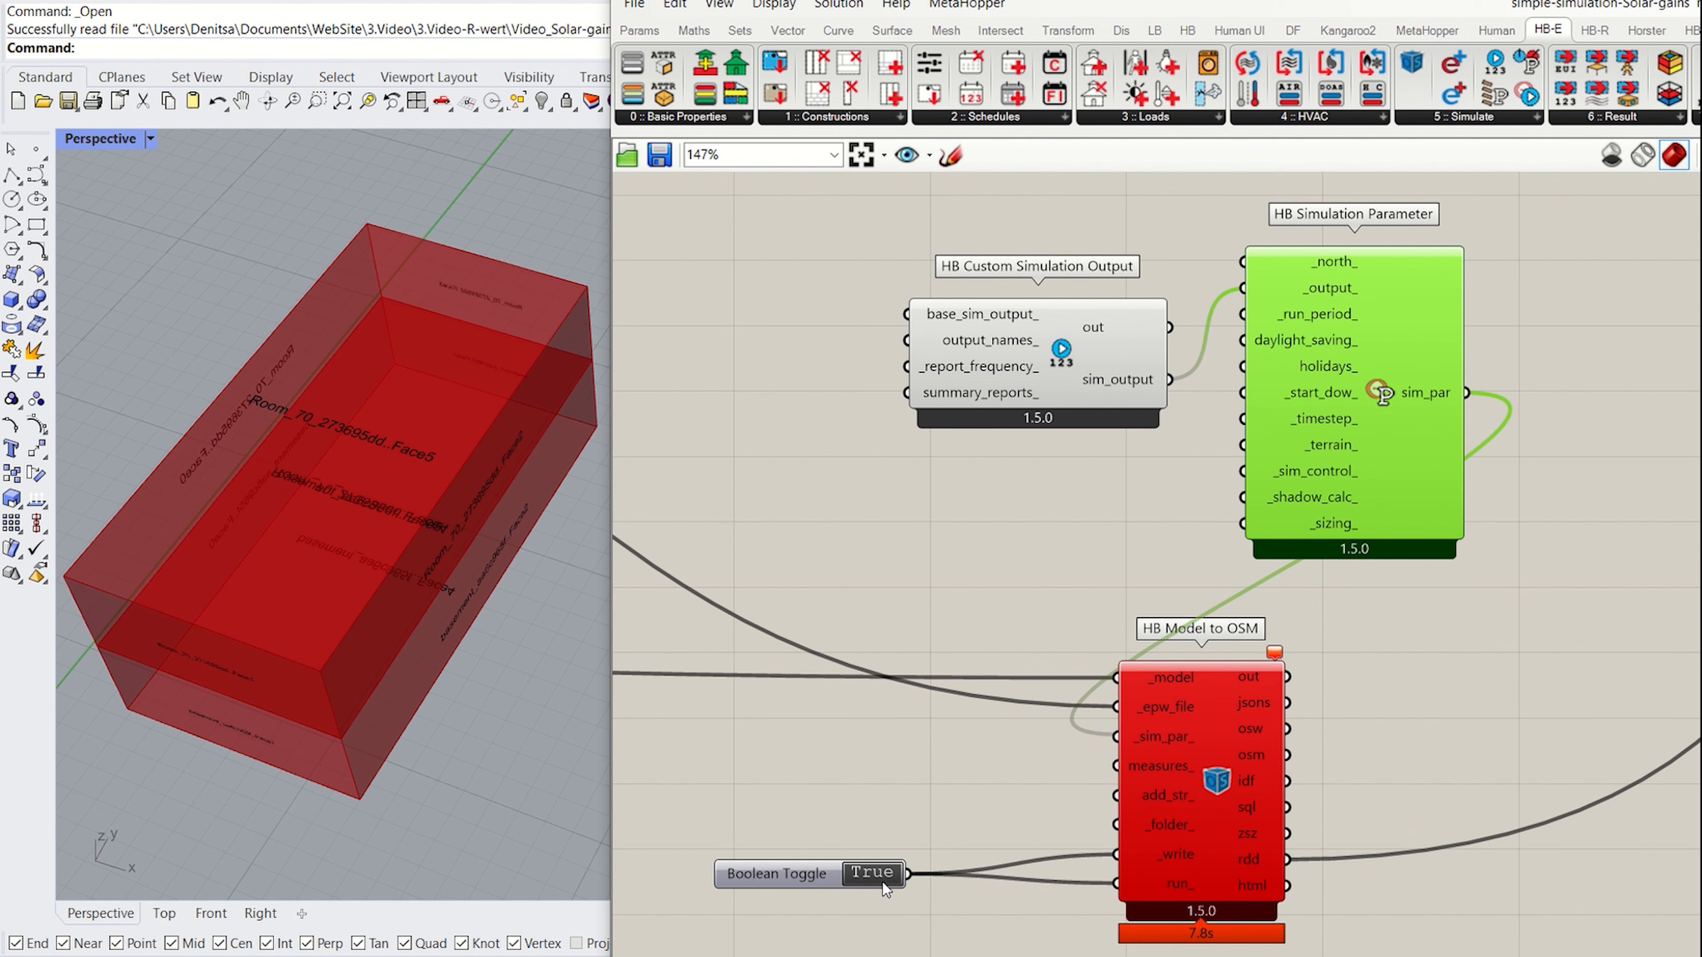
- Set the Boolean Toggle to False and move it closer to HB Model to OSM
{"action": "left_click", "coordinate": [871, 874]}
{"action": "left_click_drag", "start_coordinate": [808, 879], "coordinate": [957, 887]}
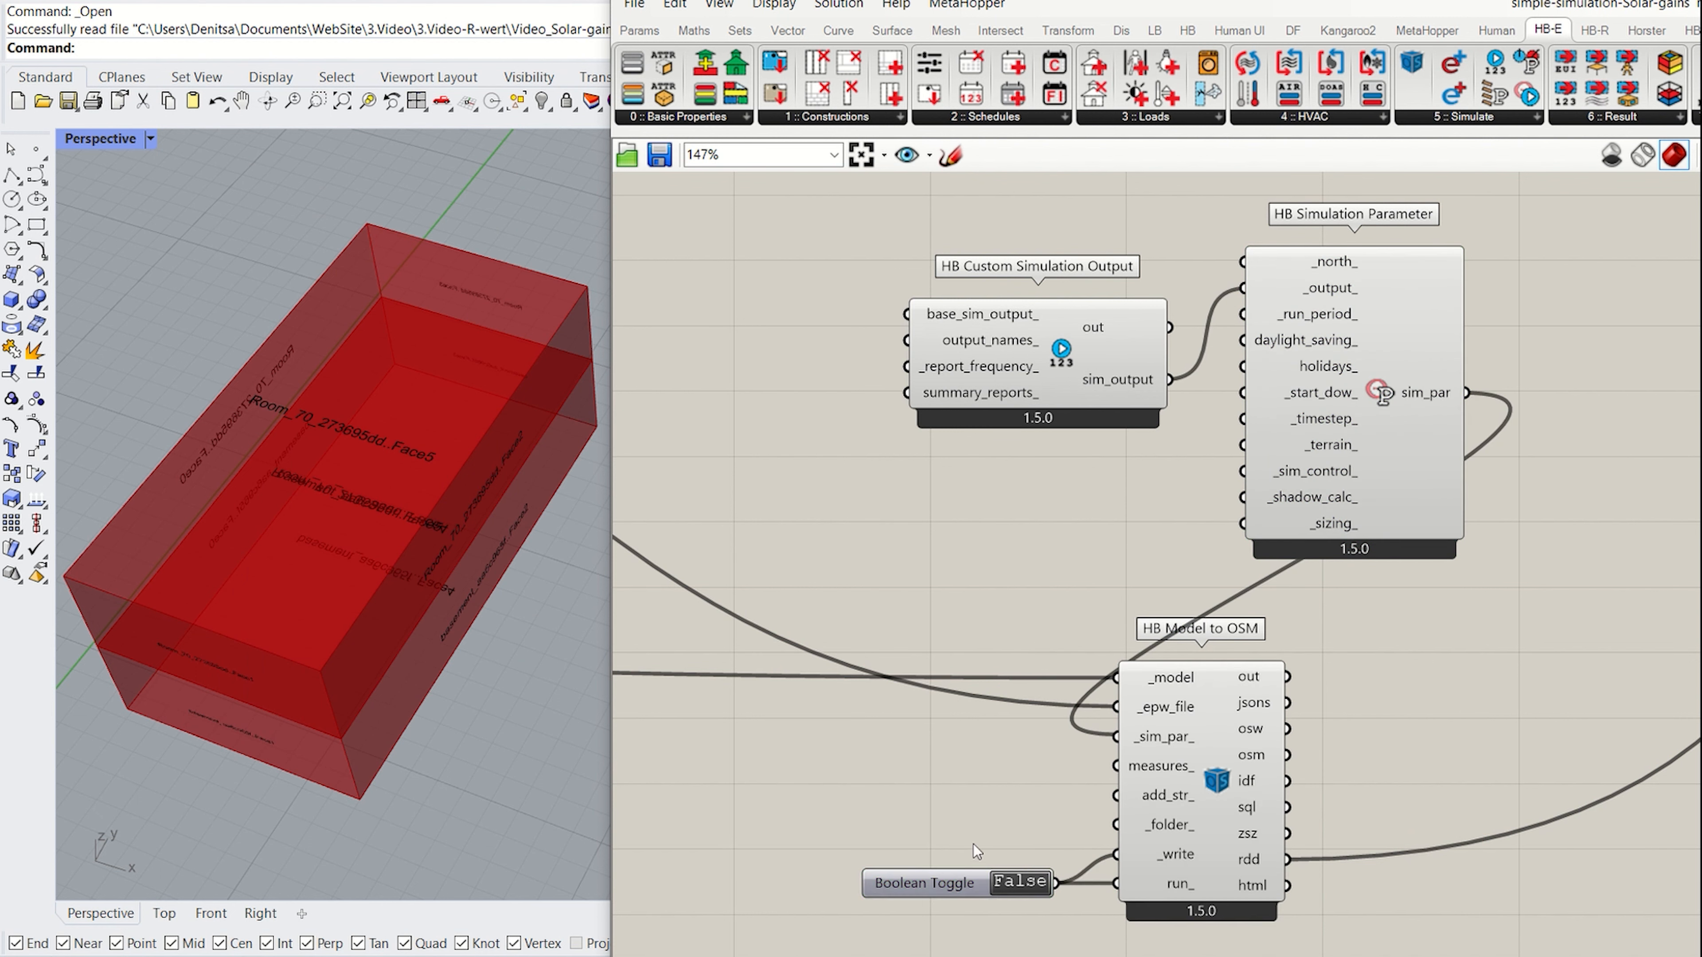
{"action": "right_click_drag", "start_coordinate": [1104, 805], "coordinate": [1142, 804]}
- Move HB Simulation Parameter and HB Custom Simulation Output slightly to tidy their arrangement above HB Model to OSM
{"action": "left_click_drag", "start_coordinate": [1148, 427], "coordinate": [1109, 410]}
{"action": "left_click_drag", "start_coordinate": [1399, 457], "coordinate": [1342, 488]}
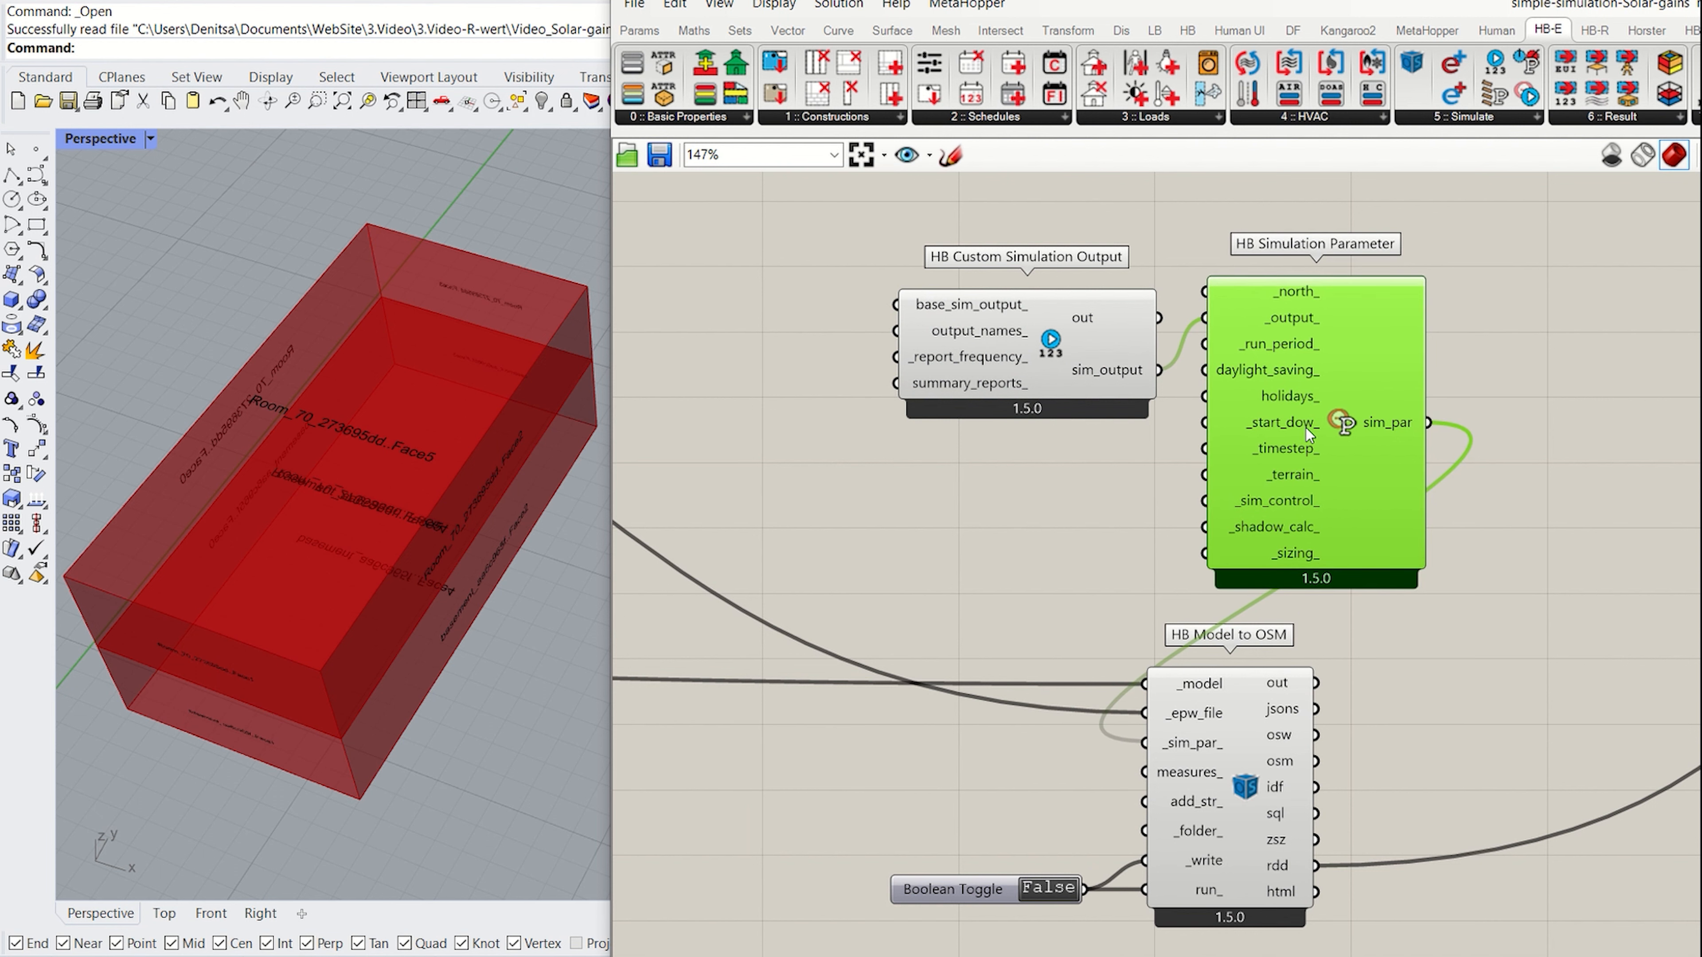
{"action": "left_click_drag", "start_coordinate": [1075, 400], "coordinate": [1039, 428]}
- Add an empty Panel beside the inputs of HB Custom Simulation Output
{"action": "scroll", "coordinate": [936, 560], "scroll_direction": "down", "scroll_amount": 2}
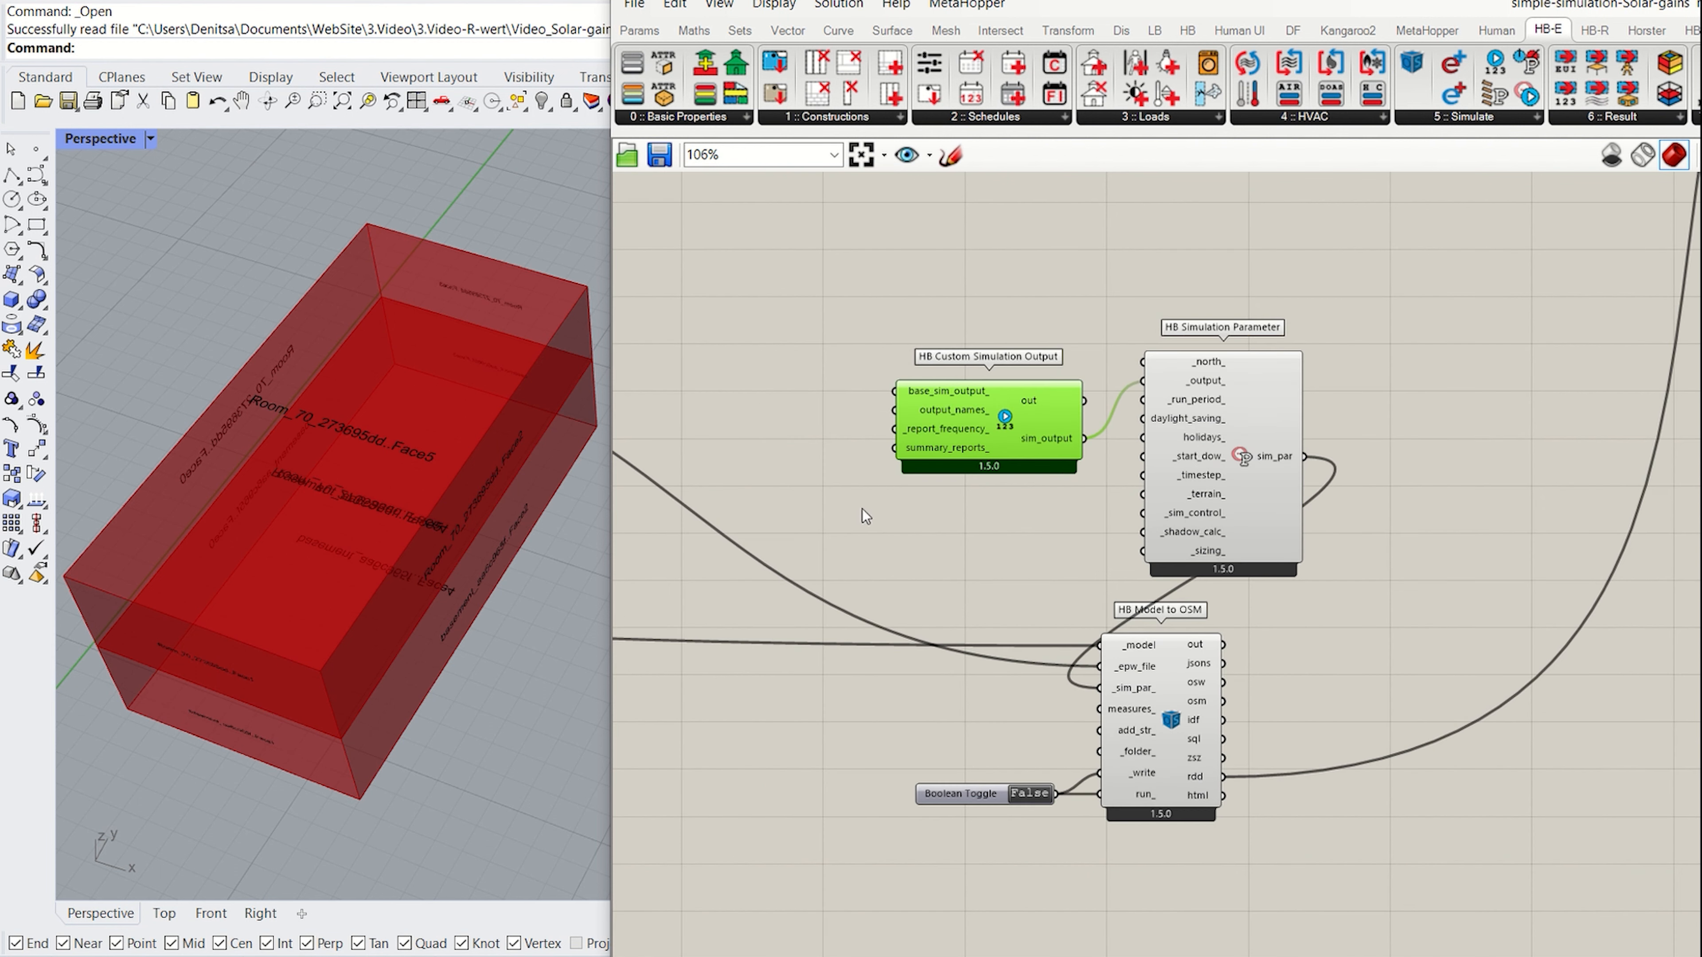
{"action": "double_click", "coordinate": [762, 477]}
{"action": "type", "text": "panel"}
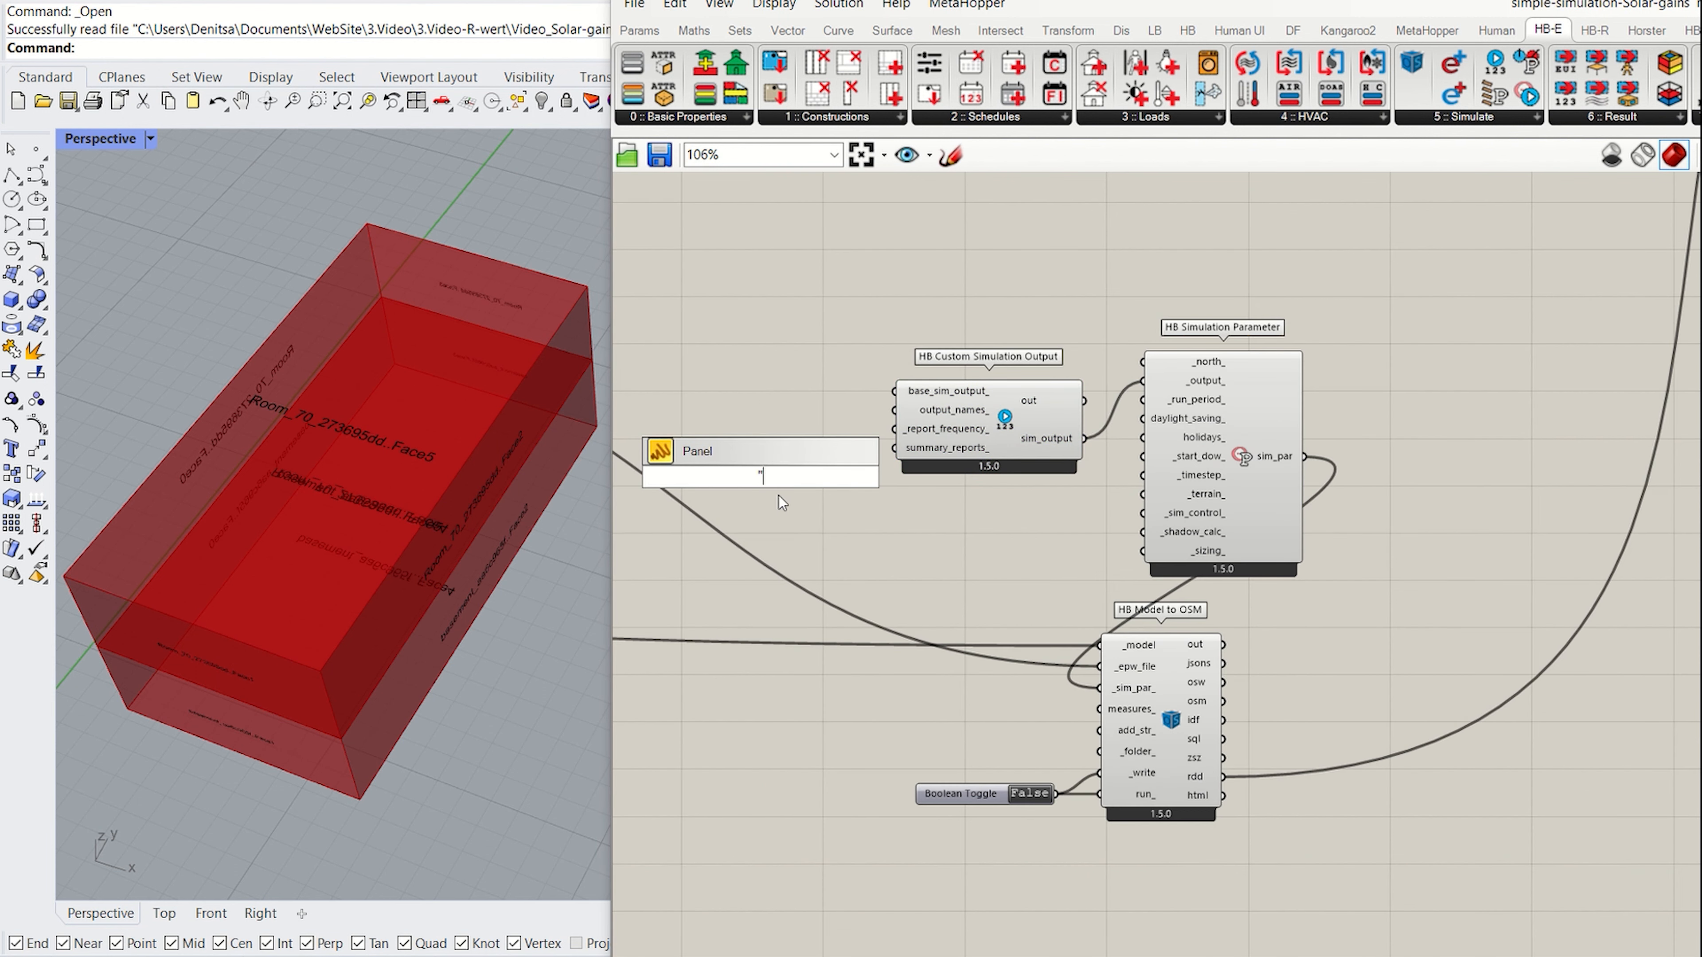
{"action": "key", "text": "Return"}
{"action": "left_click", "coordinate": [803, 484]}
{"action": "left_click_drag", "start_coordinate": [817, 475], "coordinate": [814, 474]}
{"action": "scroll", "coordinate": [804, 478], "scroll_direction": "down", "scroll_amount": 2}
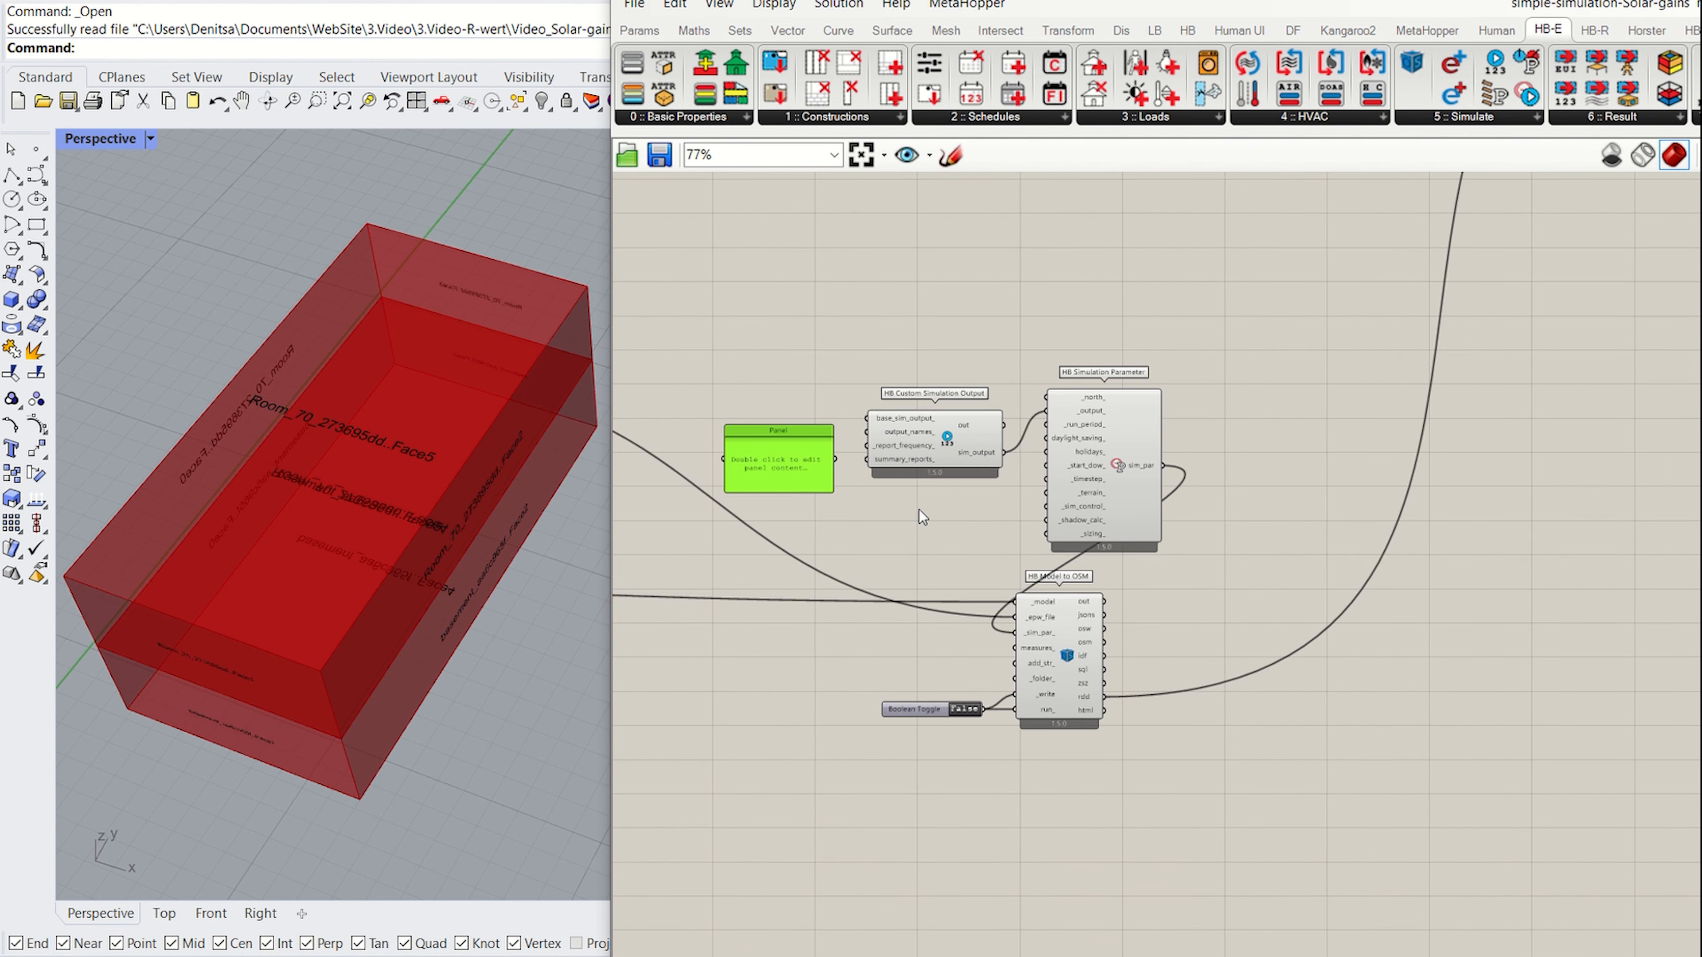
- Choose Surface Inside Face Absorbed Shortwave Radiation Rate in the Item Selector and copy the content of its result panel
{"action": "right_click_drag", "start_coordinate": [881, 506], "coordinate": [909, 569]}
{"action": "scroll", "coordinate": [911, 514], "scroll_direction": "up", "scroll_amount": 2}
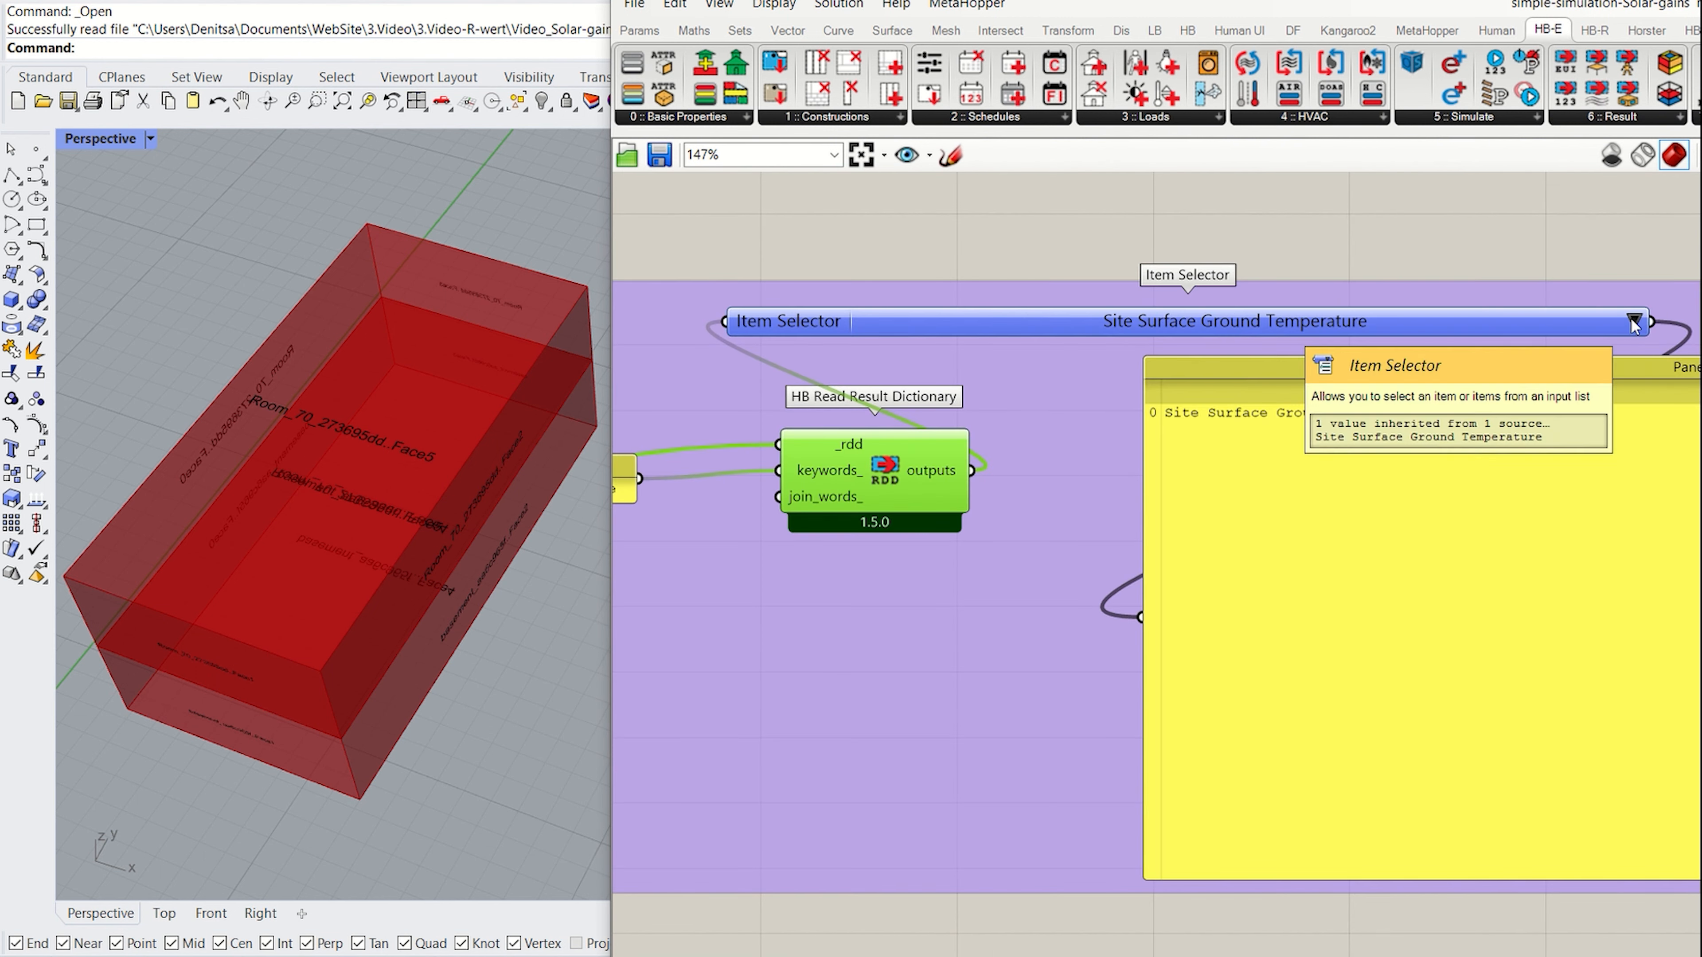
{"action": "left_click", "coordinate": [1631, 321]}
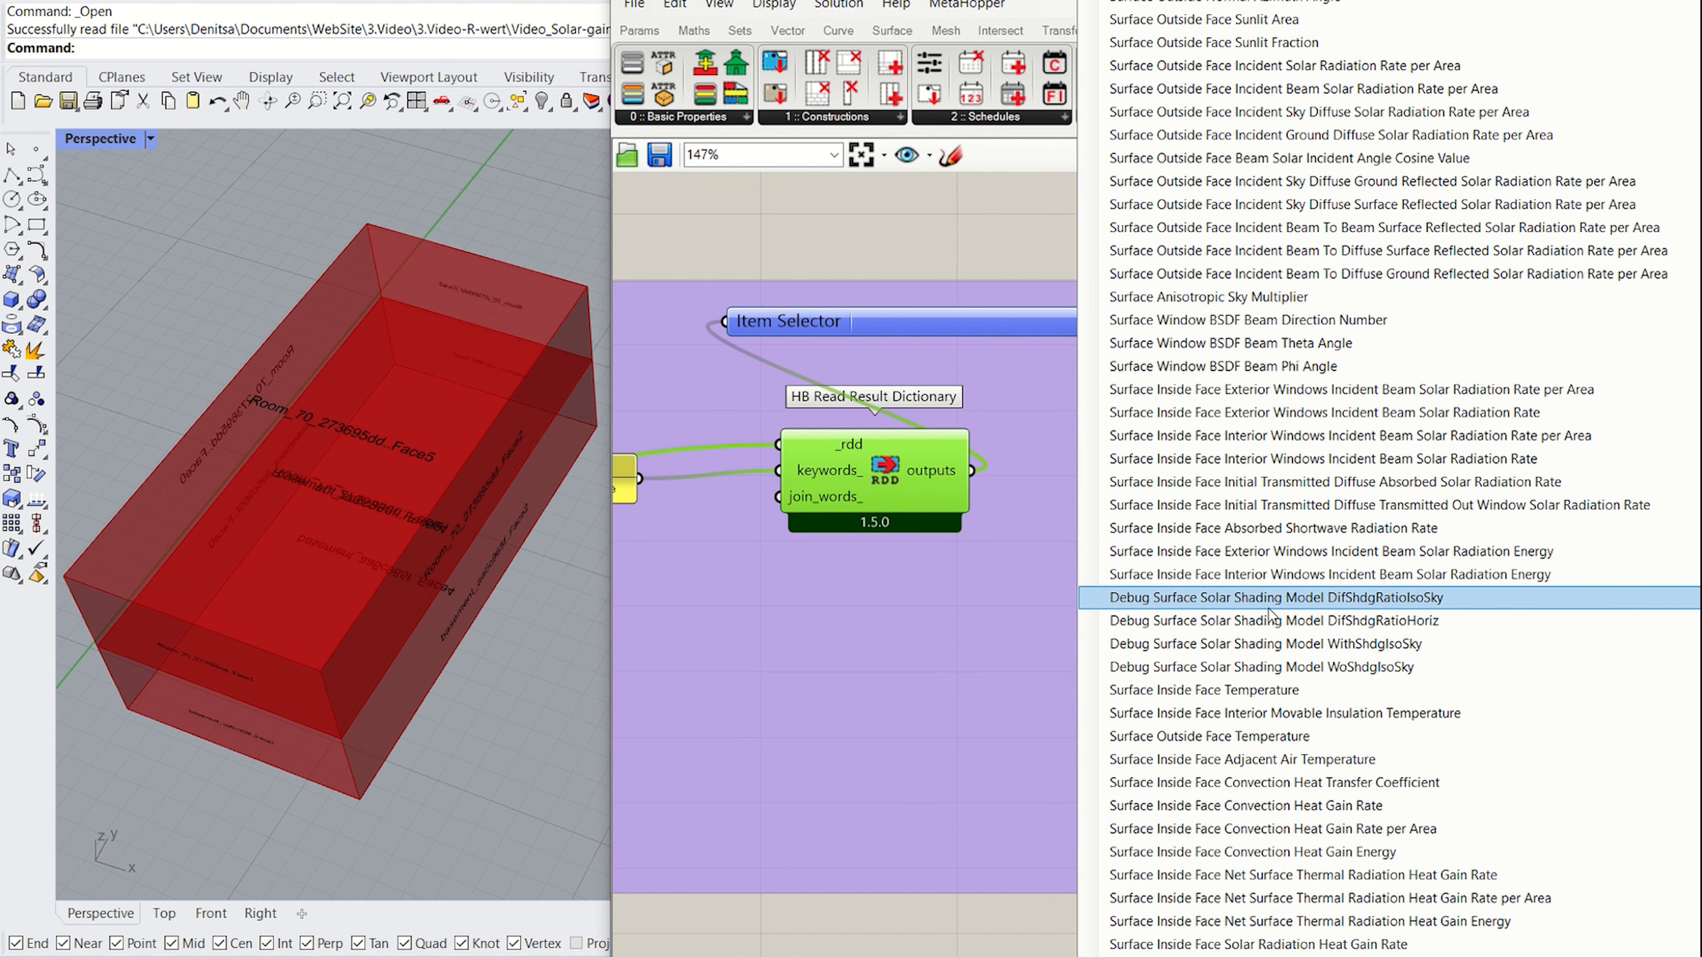
{"action": "left_click", "coordinate": [1250, 532]}
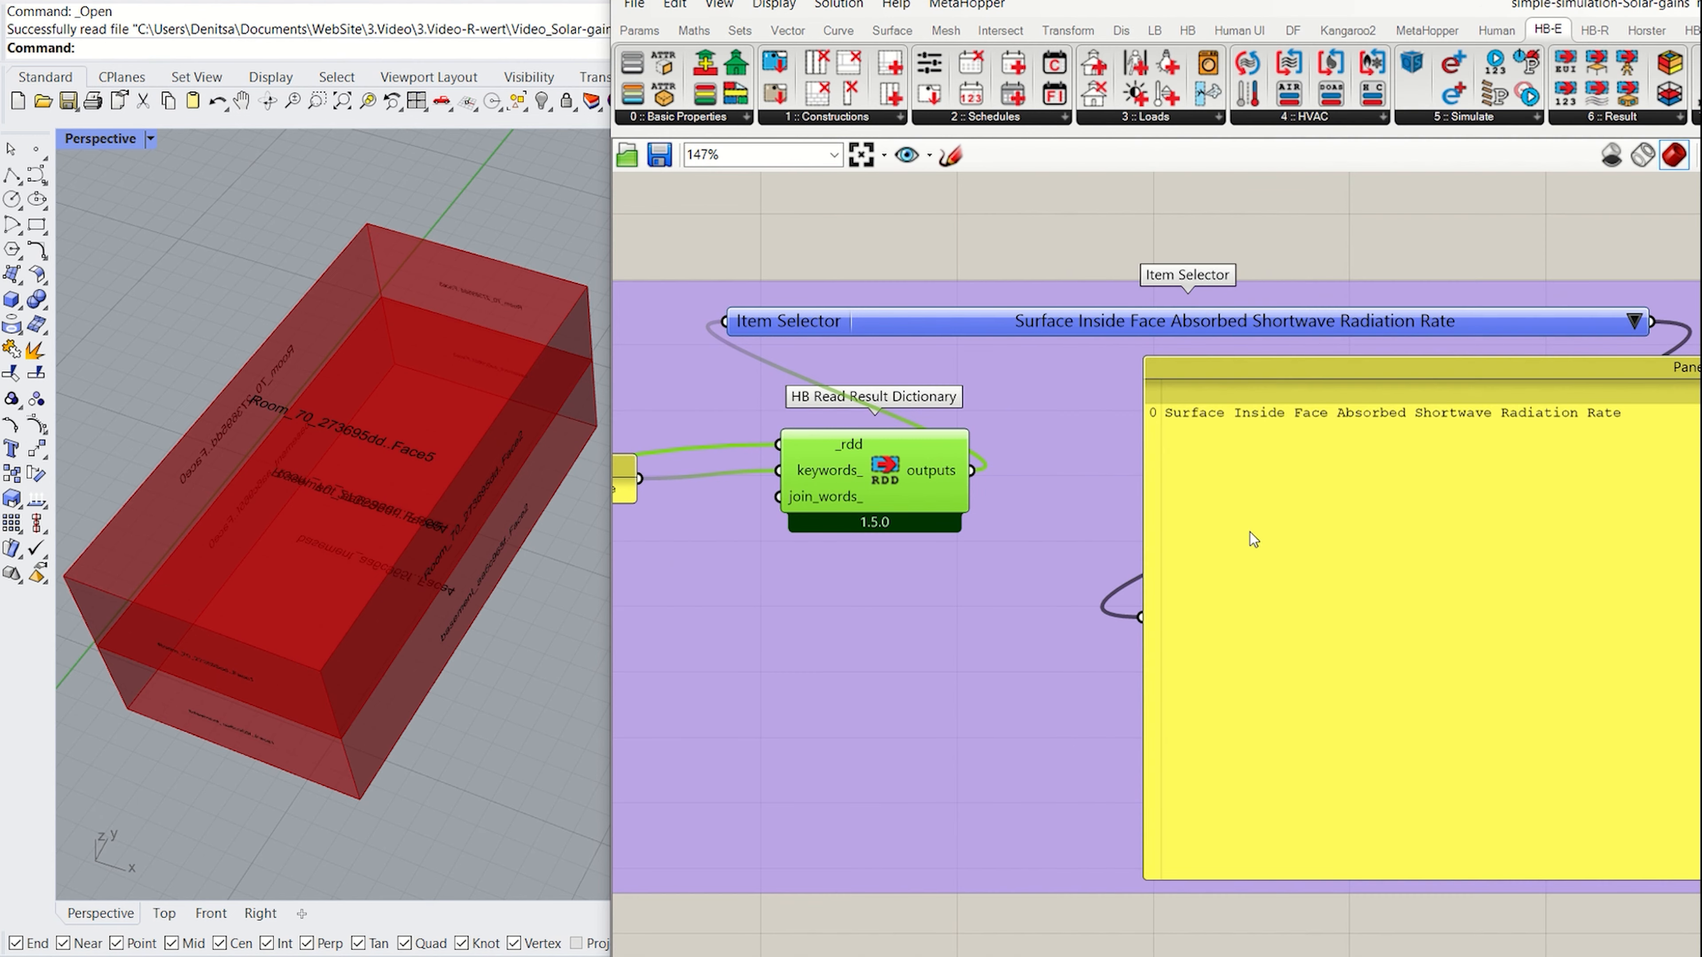
{"action": "right_click", "coordinate": [1336, 452]}
{"action": "left_click", "coordinate": [1434, 911]}
- Paste the copied output name into the empty Panel and connect it to output_names_ of HB Custom Simulation Output
{"action": "scroll", "coordinate": [1433, 469], "scroll_direction": "down", "scroll_amount": 8}
{"action": "right_click_drag", "start_coordinate": [1201, 641], "coordinate": [1254, 587]}
{"action": "scroll", "coordinate": [1021, 564], "scroll_direction": "up", "scroll_amount": 8}
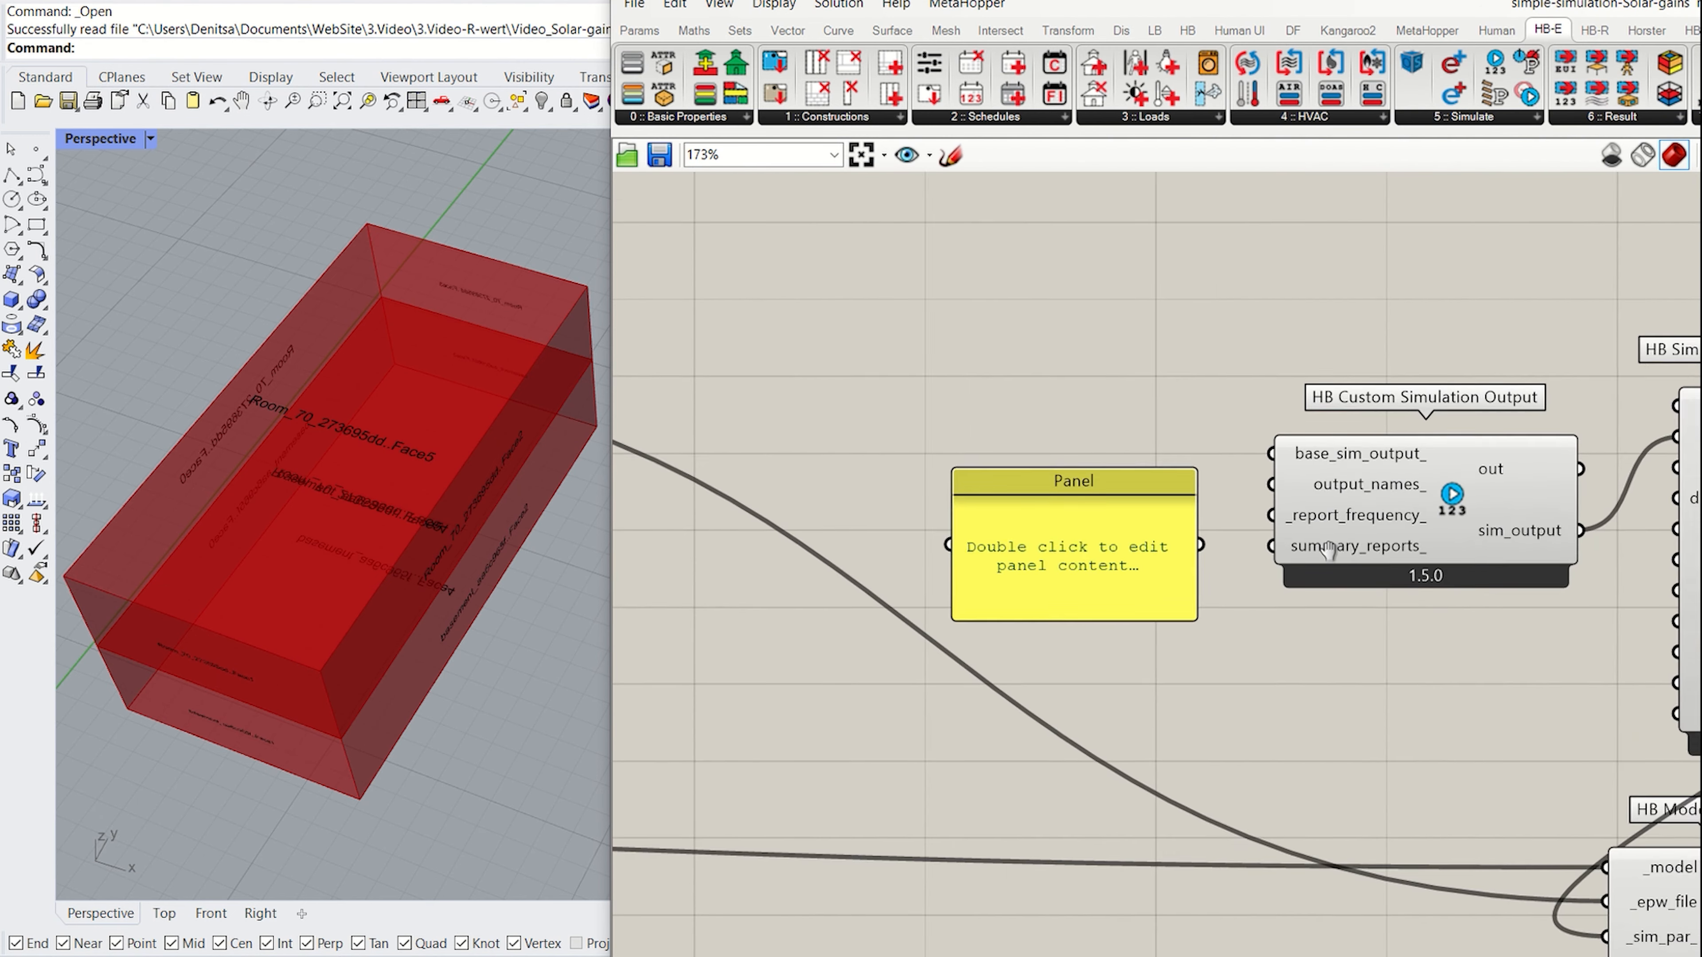
{"action": "left_click", "coordinate": [1114, 552]}
{"action": "double_click", "coordinate": [1114, 552]}
{"action": "key", "text": "ctrl+v"}
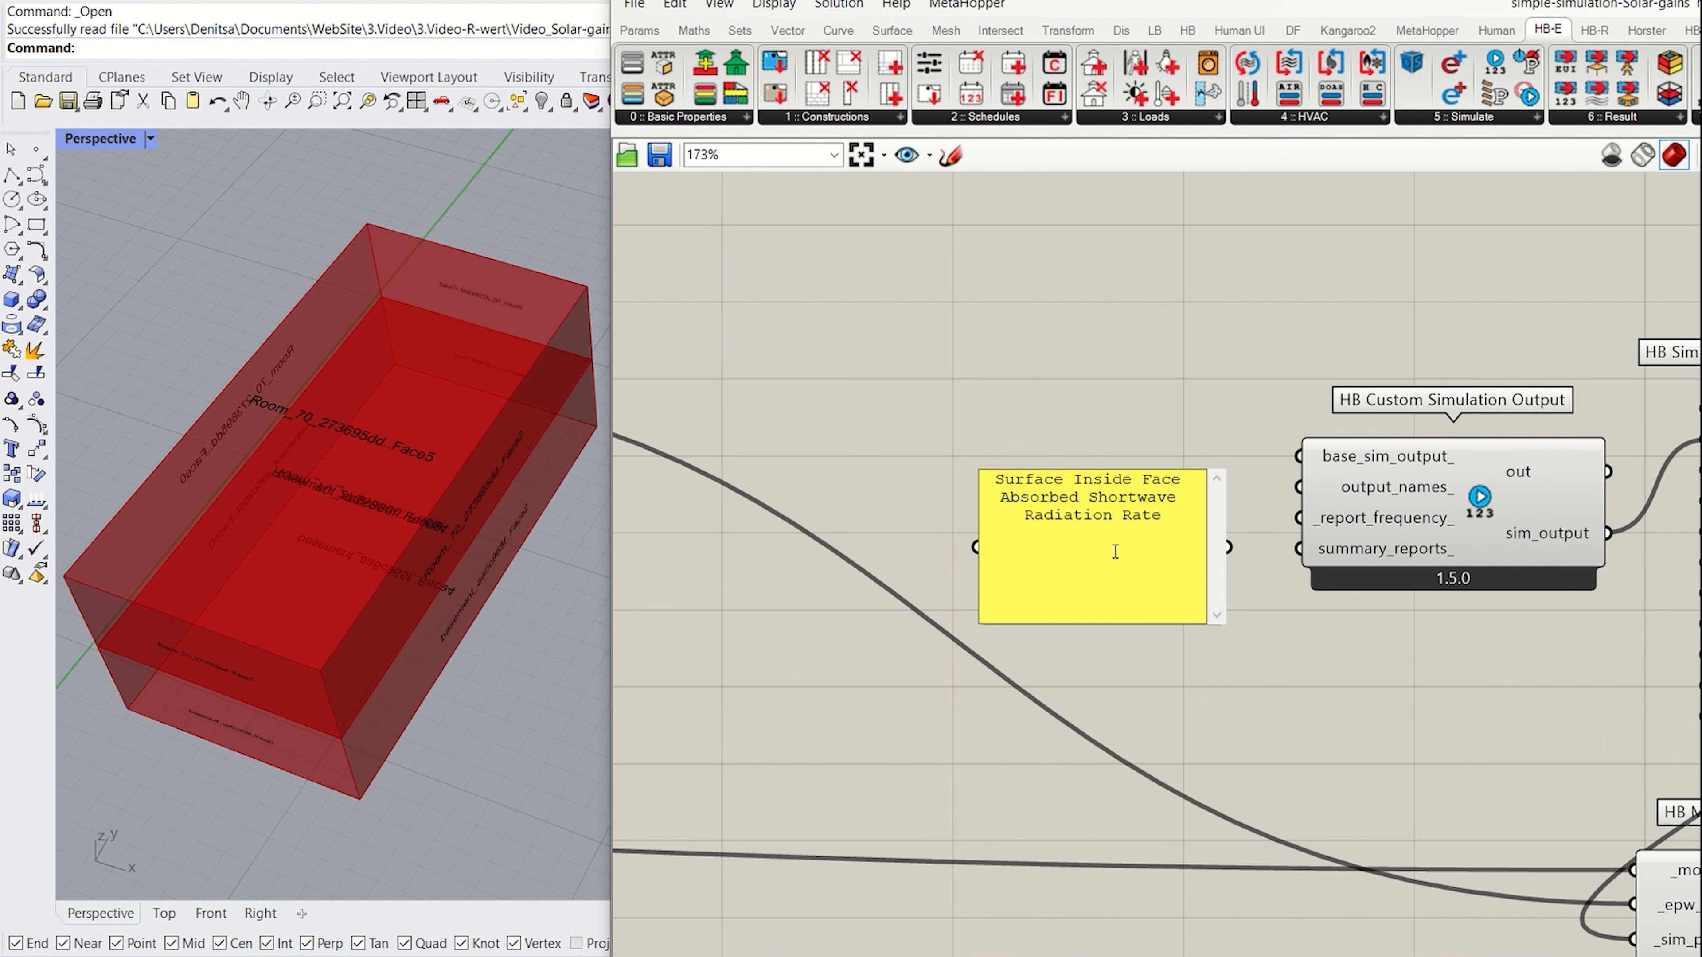
{"action": "left_click", "coordinate": [1127, 369]}
{"action": "left_click_drag", "start_coordinate": [1162, 531], "coordinate": [1298, 487]}
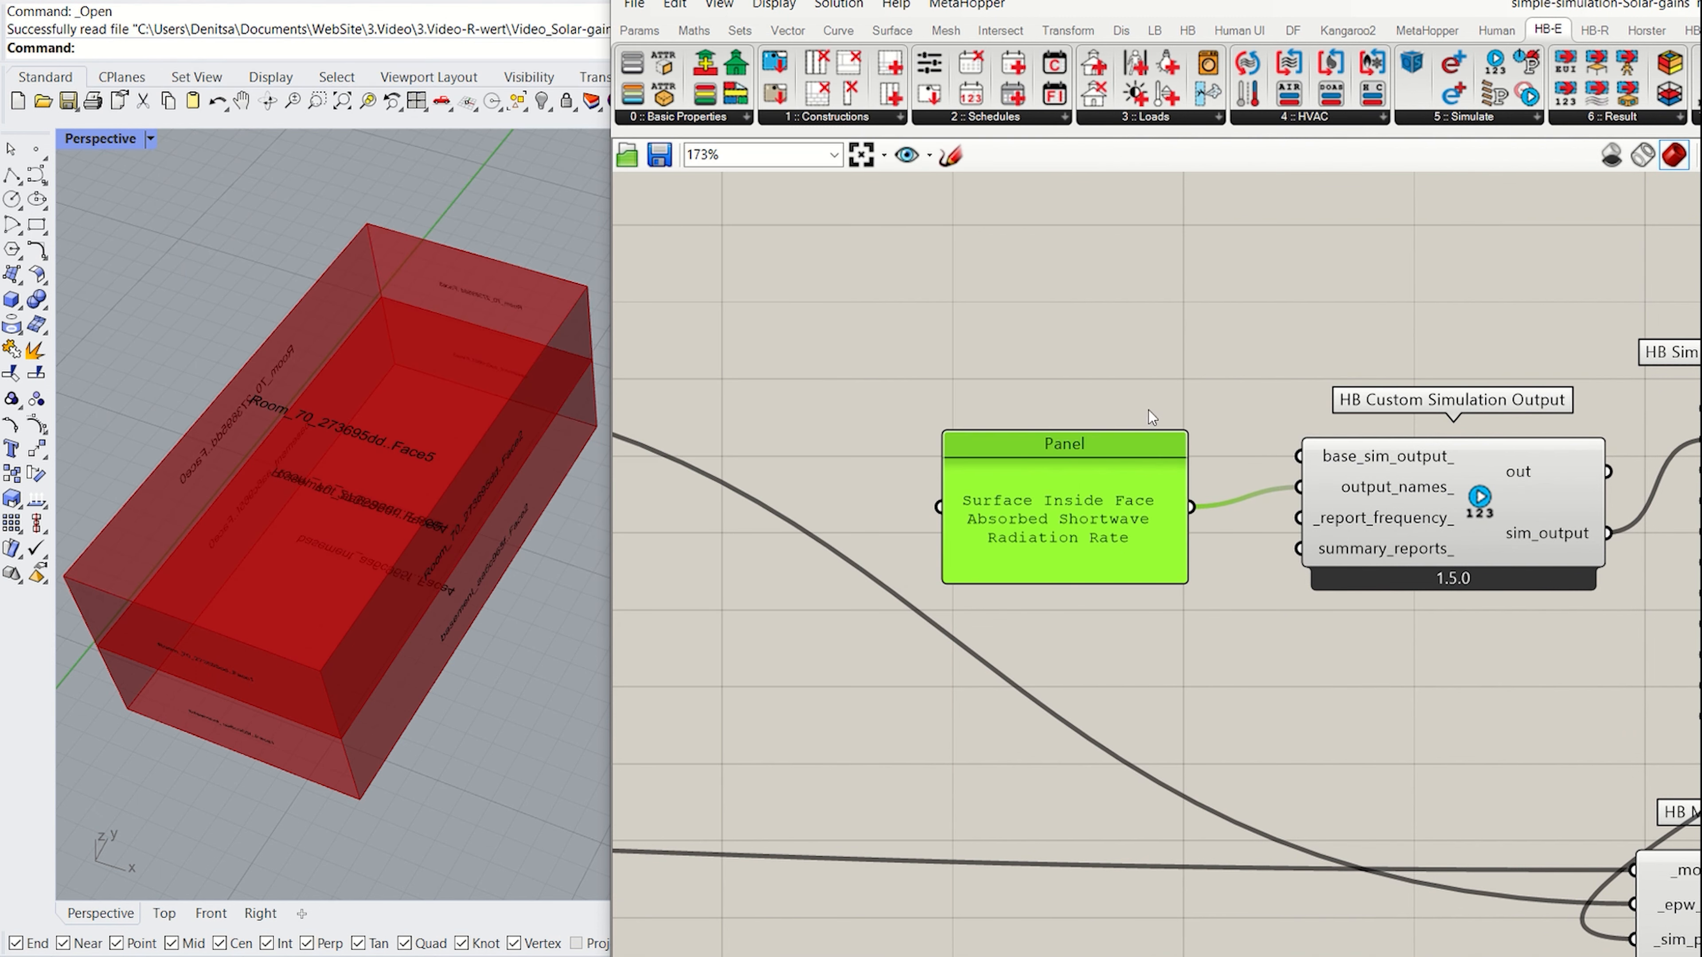
- Switch the Boolean Toggle feeding _write and run_ of HB Model to OSM to False
{"action": "scroll", "coordinate": [1148, 409], "scroll_direction": "down", "scroll_amount": 3}
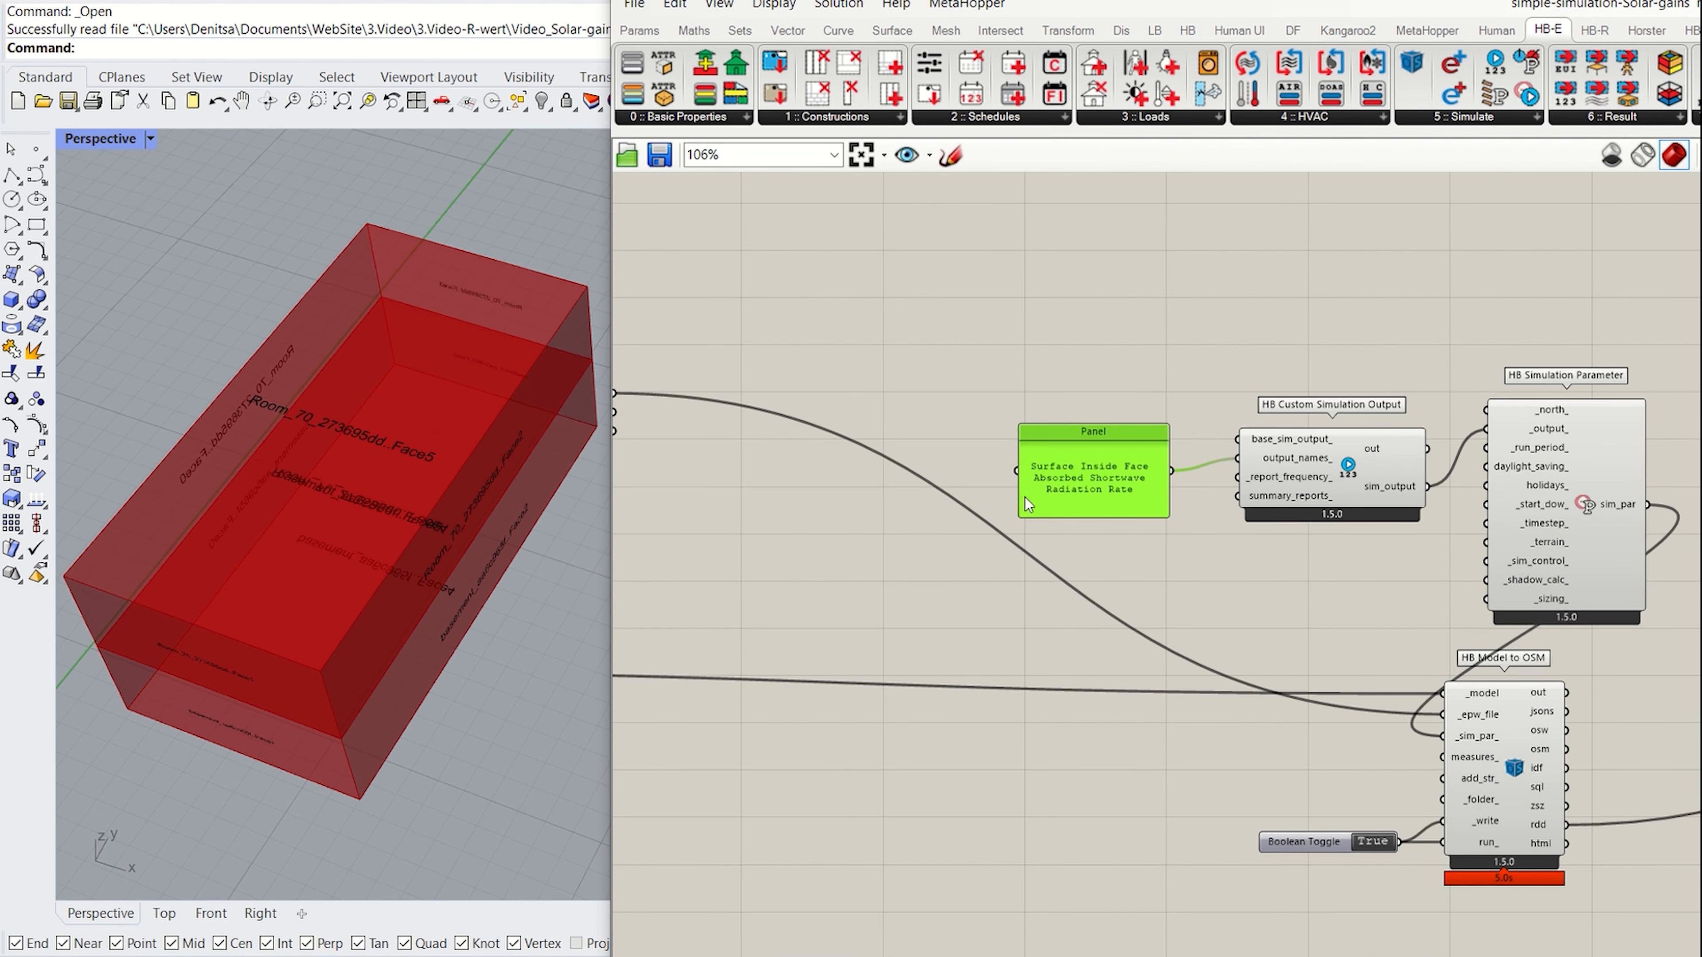
{"action": "right_click_drag", "start_coordinate": [1234, 547], "coordinate": [1003, 479]}
{"action": "scroll", "coordinate": [1197, 857], "scroll_direction": "up", "scroll_amount": 2}
{"action": "scroll", "coordinate": [1109, 741], "scroll_direction": "up", "scroll_amount": 2}
{"action": "left_click", "coordinate": [1112, 716]}
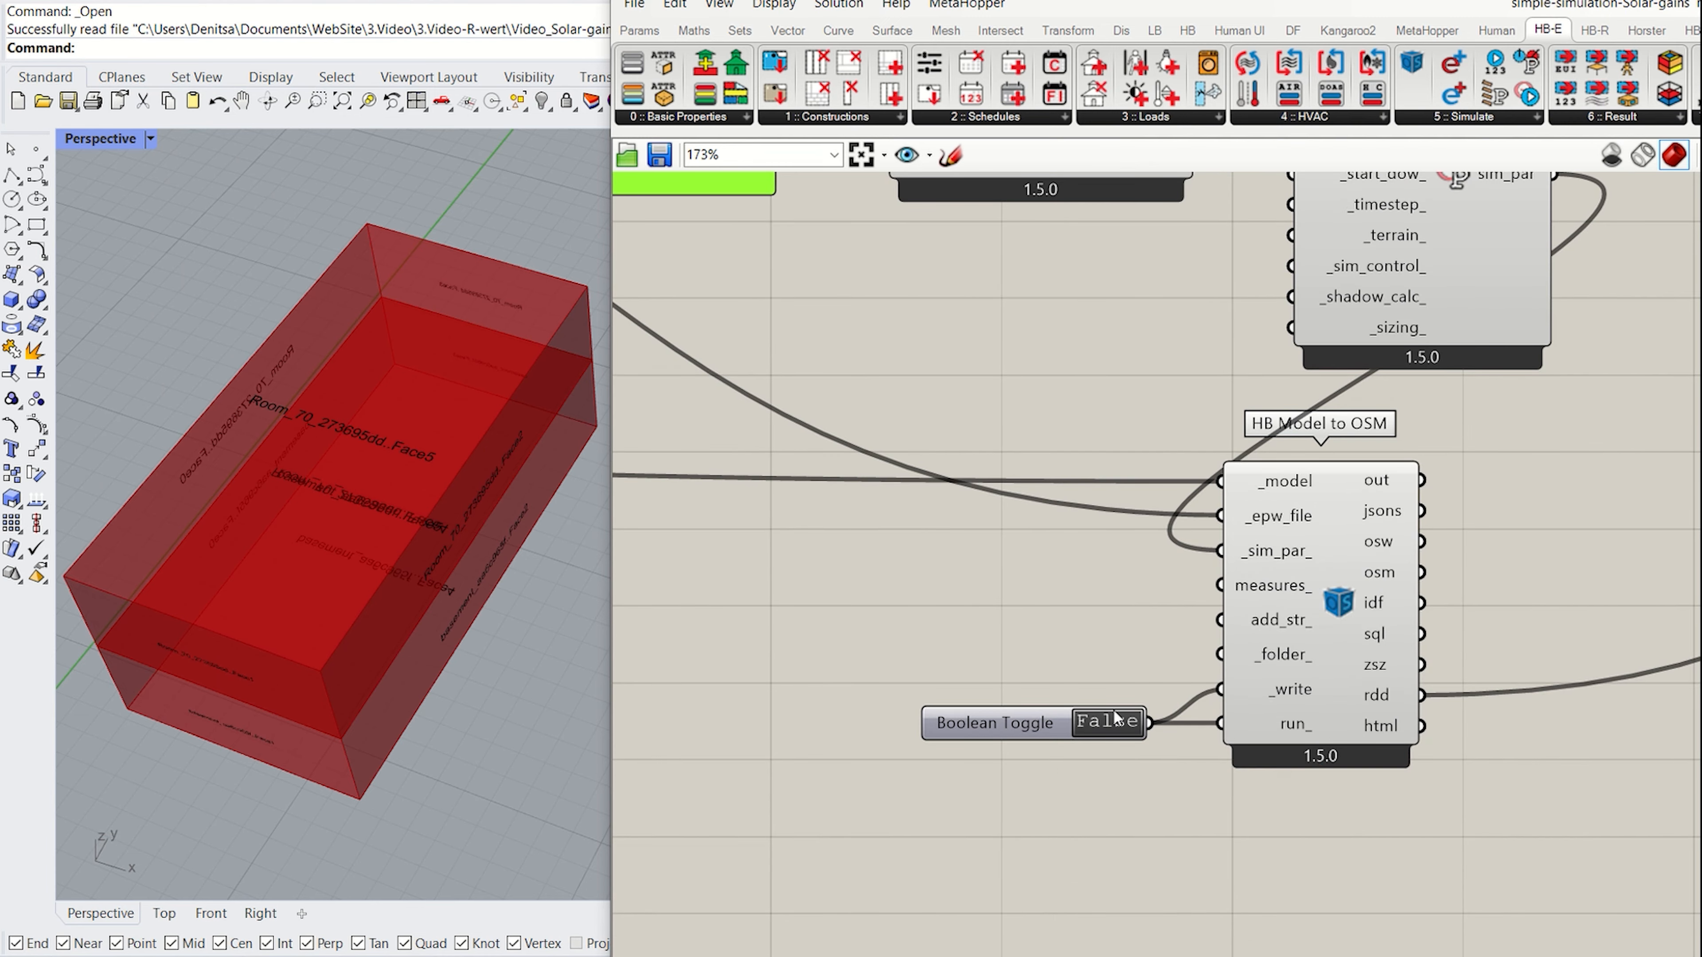
- Add an LB Analysis Period component above HB Custom Simulation Output
{"action": "scroll", "coordinate": [1125, 615], "scroll_direction": "down", "scroll_amount": 4}
{"action": "right_click_drag", "start_coordinate": [1091, 555], "coordinate": [1086, 592]}
{"action": "scroll", "coordinate": [1102, 708], "scroll_direction": "up", "scroll_amount": 3}
{"action": "scroll", "coordinate": [1102, 707], "scroll_direction": "down", "scroll_amount": 4}
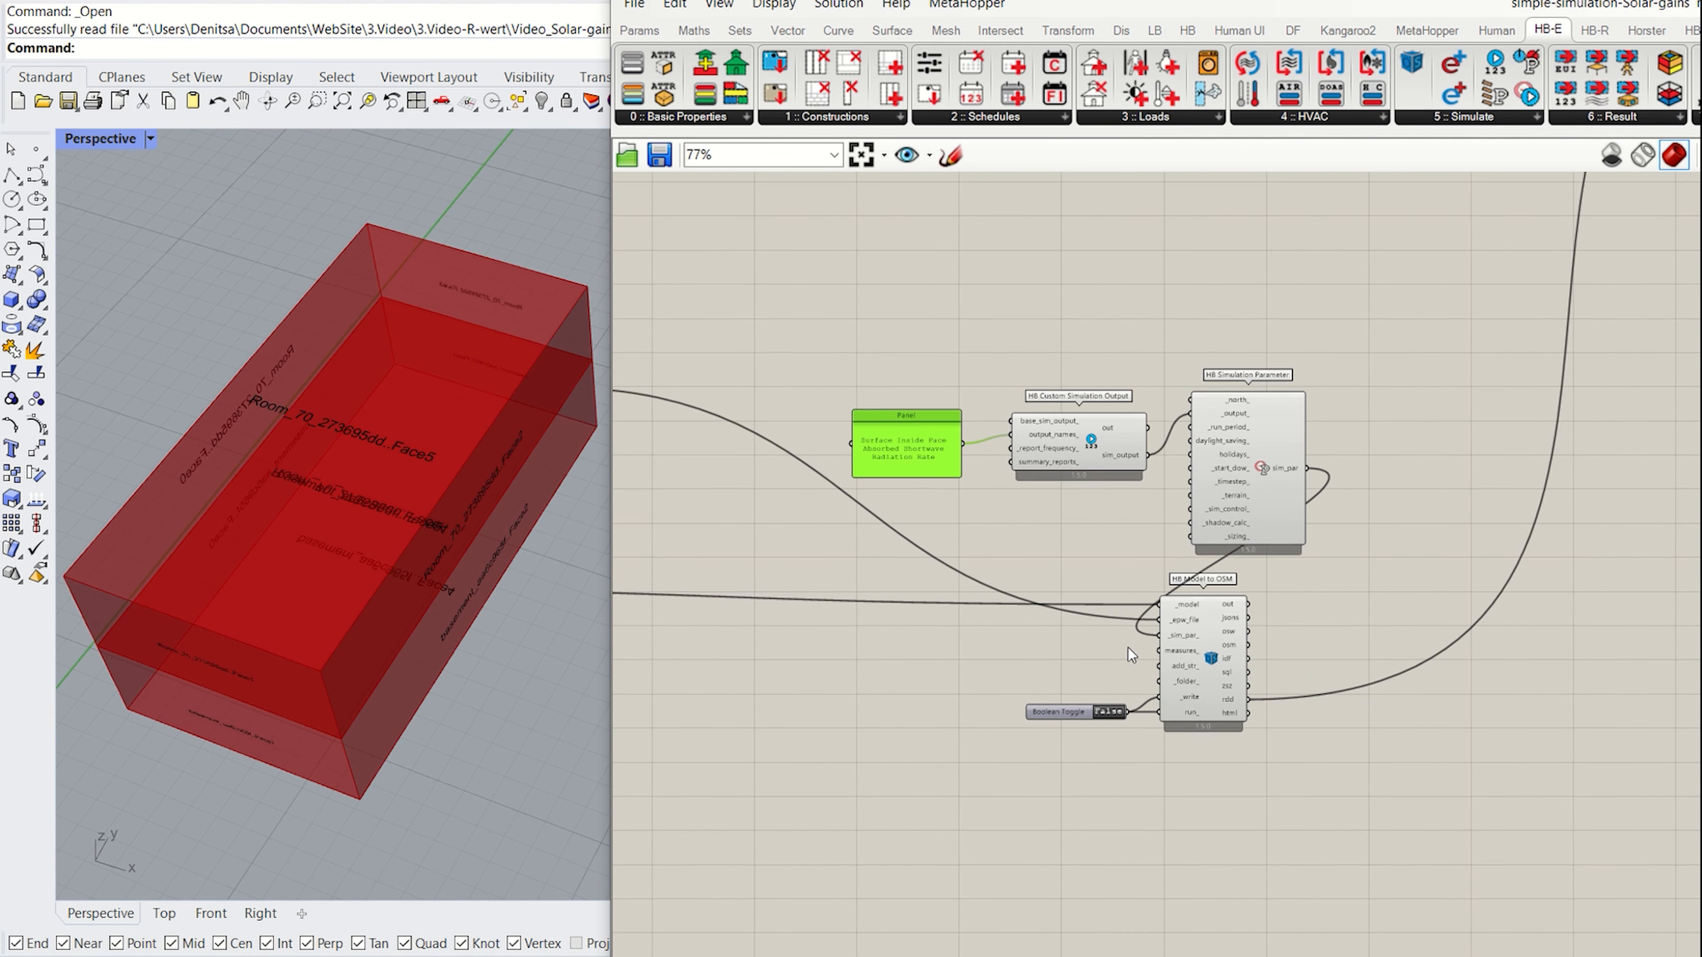
{"action": "right_click_drag", "start_coordinate": [1111, 466], "coordinate": [1133, 646]}
{"action": "scroll", "coordinate": [1109, 597], "scroll_direction": "up", "scroll_amount": 3}
{"action": "left_click", "coordinate": [1364, 633]}
{"action": "scroll", "coordinate": [1364, 633], "scroll_direction": "up", "scroll_amount": 1}
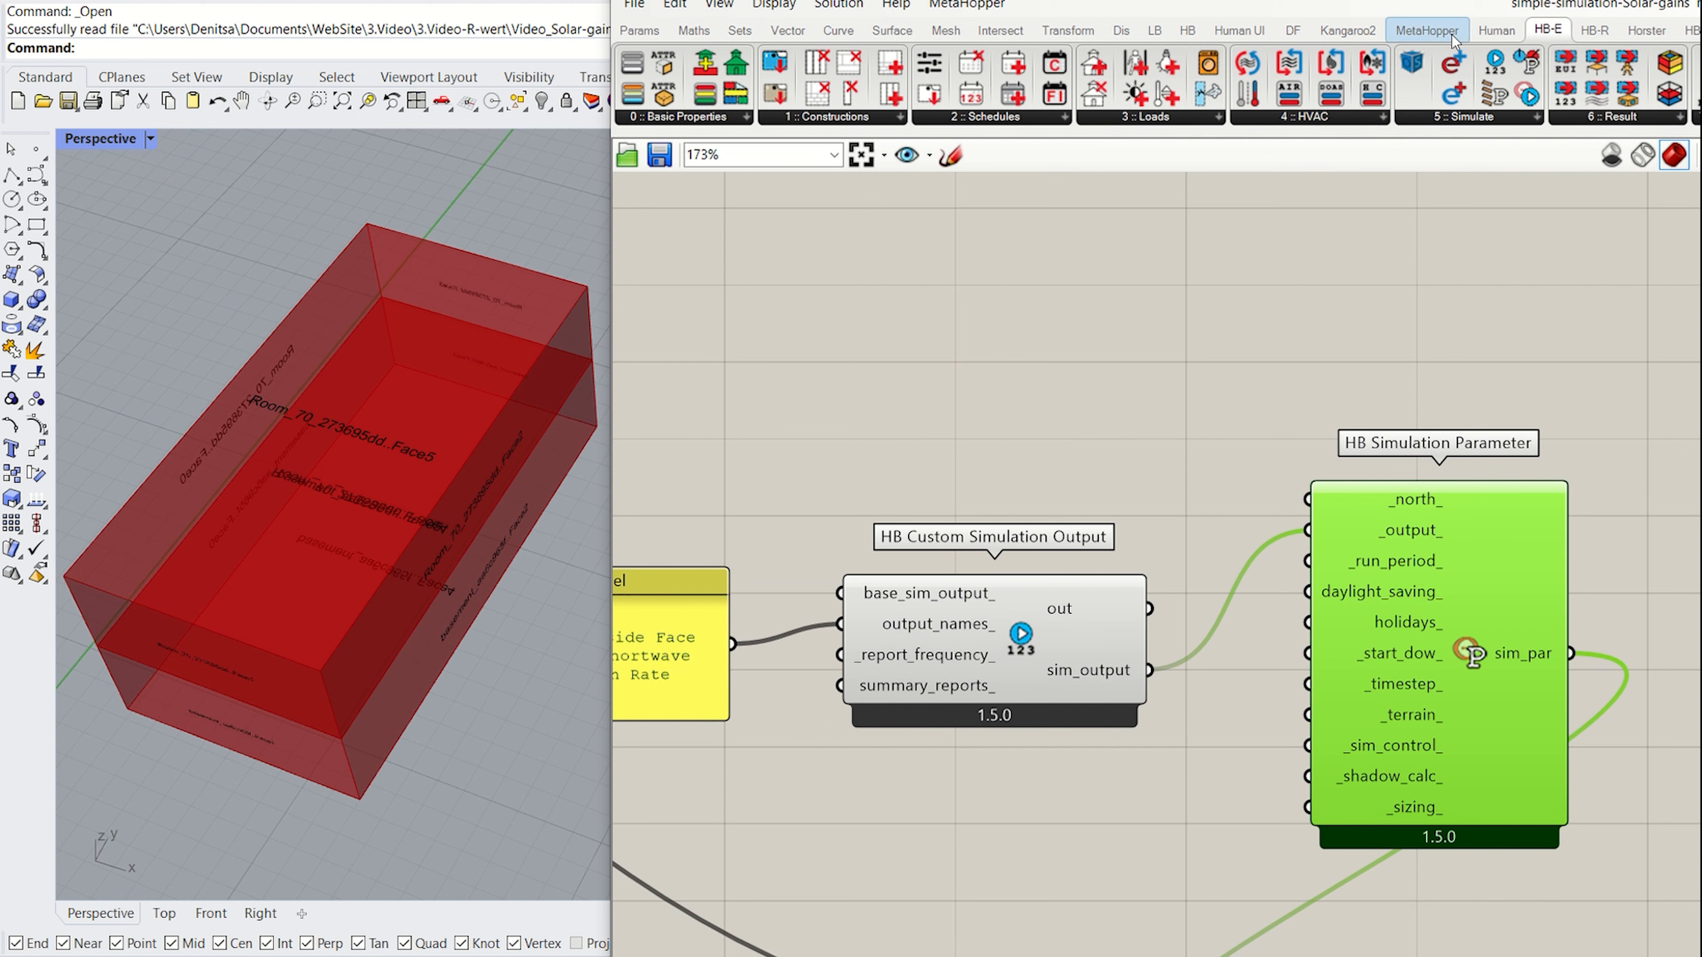
{"action": "left_click", "coordinate": [1153, 30]}
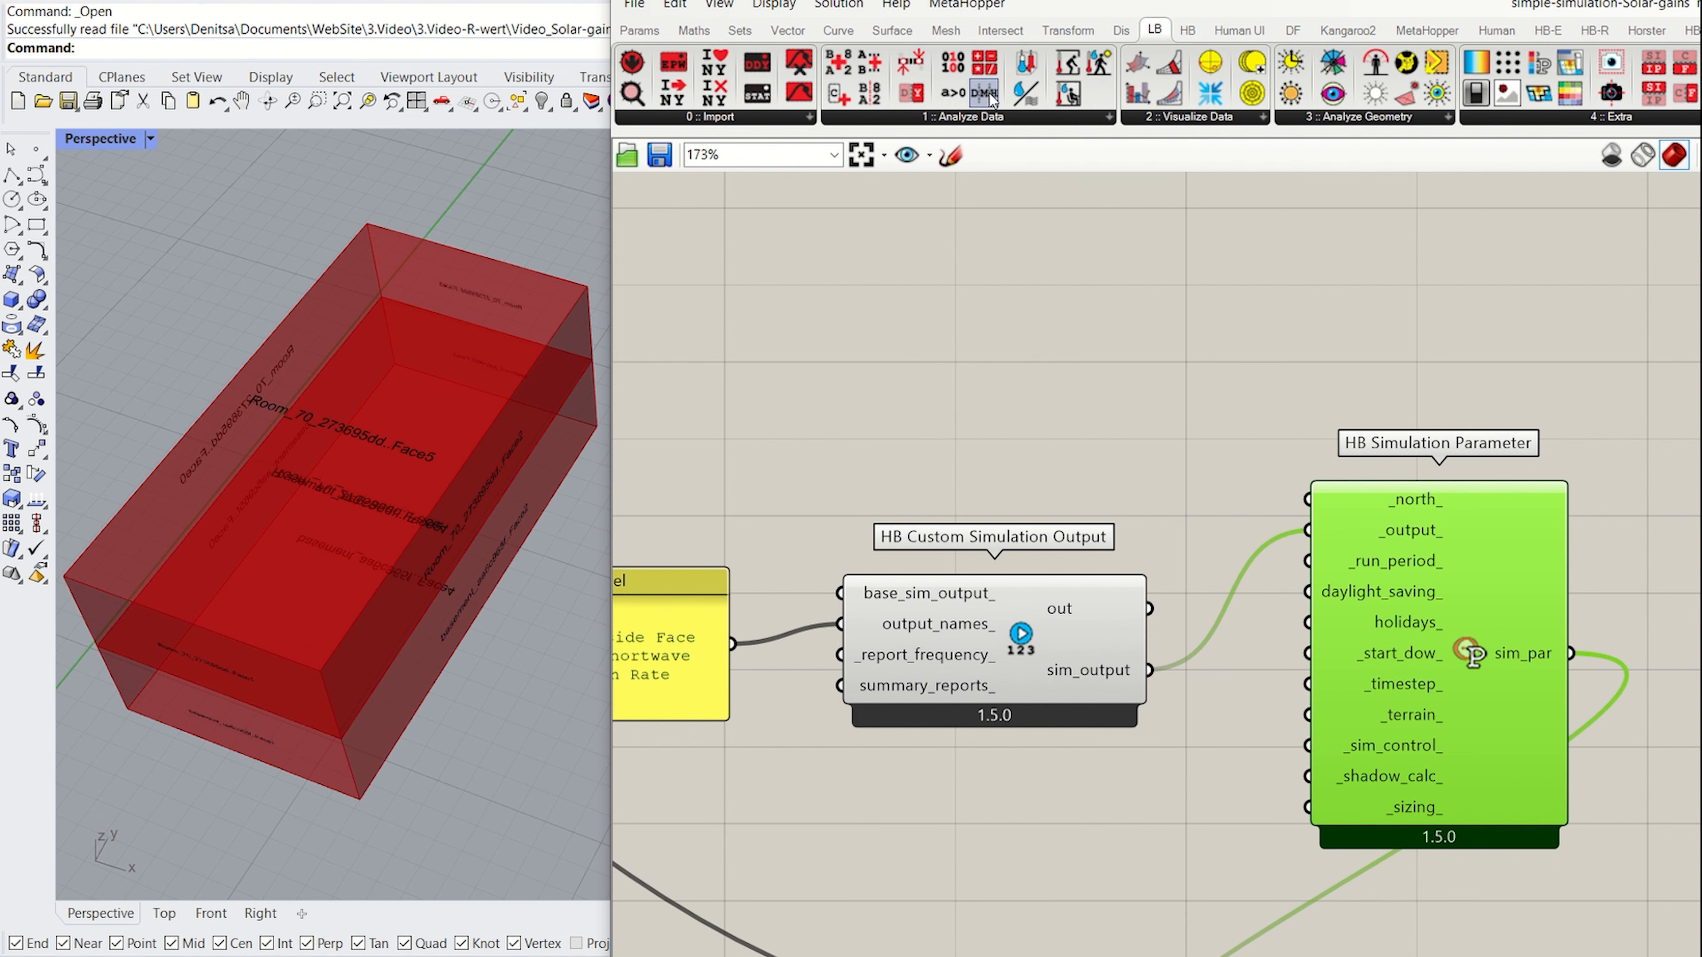
{"action": "left_click_drag", "start_coordinate": [909, 64], "coordinate": [1072, 405]}
- Add a number slider of 6 and connect it to _start_month_ and _end_month_ of LB Analysis Period
{"action": "right_click_drag", "start_coordinate": [1180, 408], "coordinate": [1482, 537]}
{"action": "double_click", "coordinate": [1097, 488]}
{"action": "type", "text": "6"}
{"action": "key", "text": "Return"}
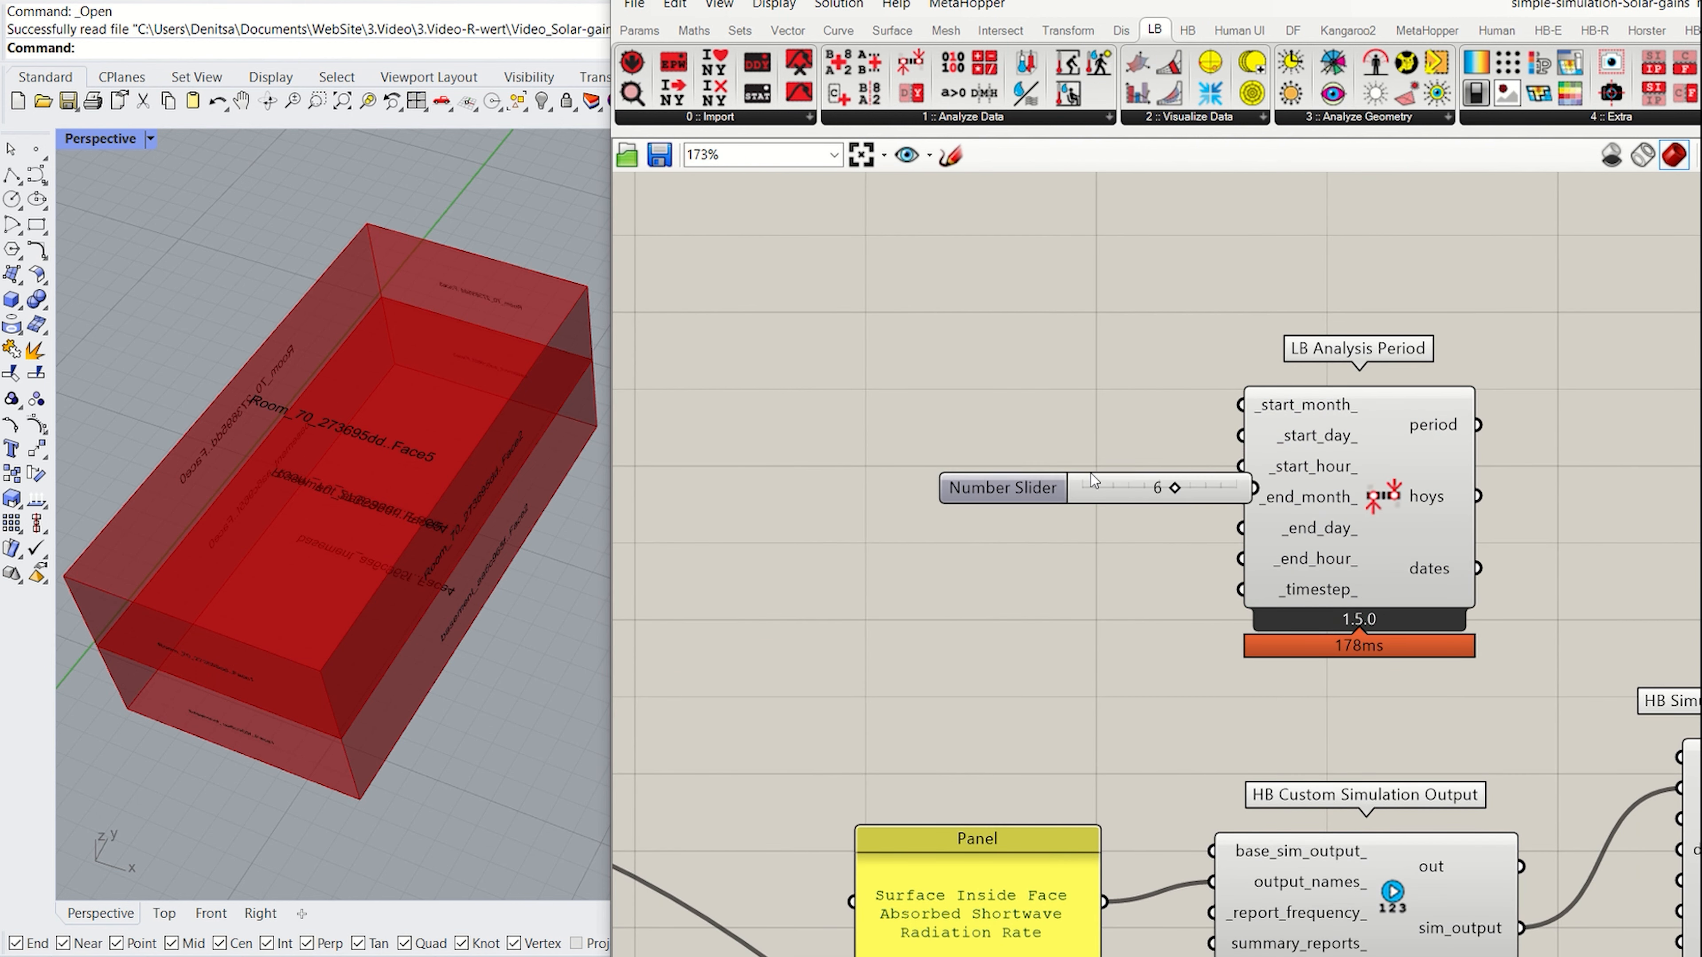
{"action": "left_click_drag", "start_coordinate": [978, 488], "coordinate": [910, 448]}
{"action": "left_click_drag", "start_coordinate": [1179, 445], "coordinate": [1241, 497]}
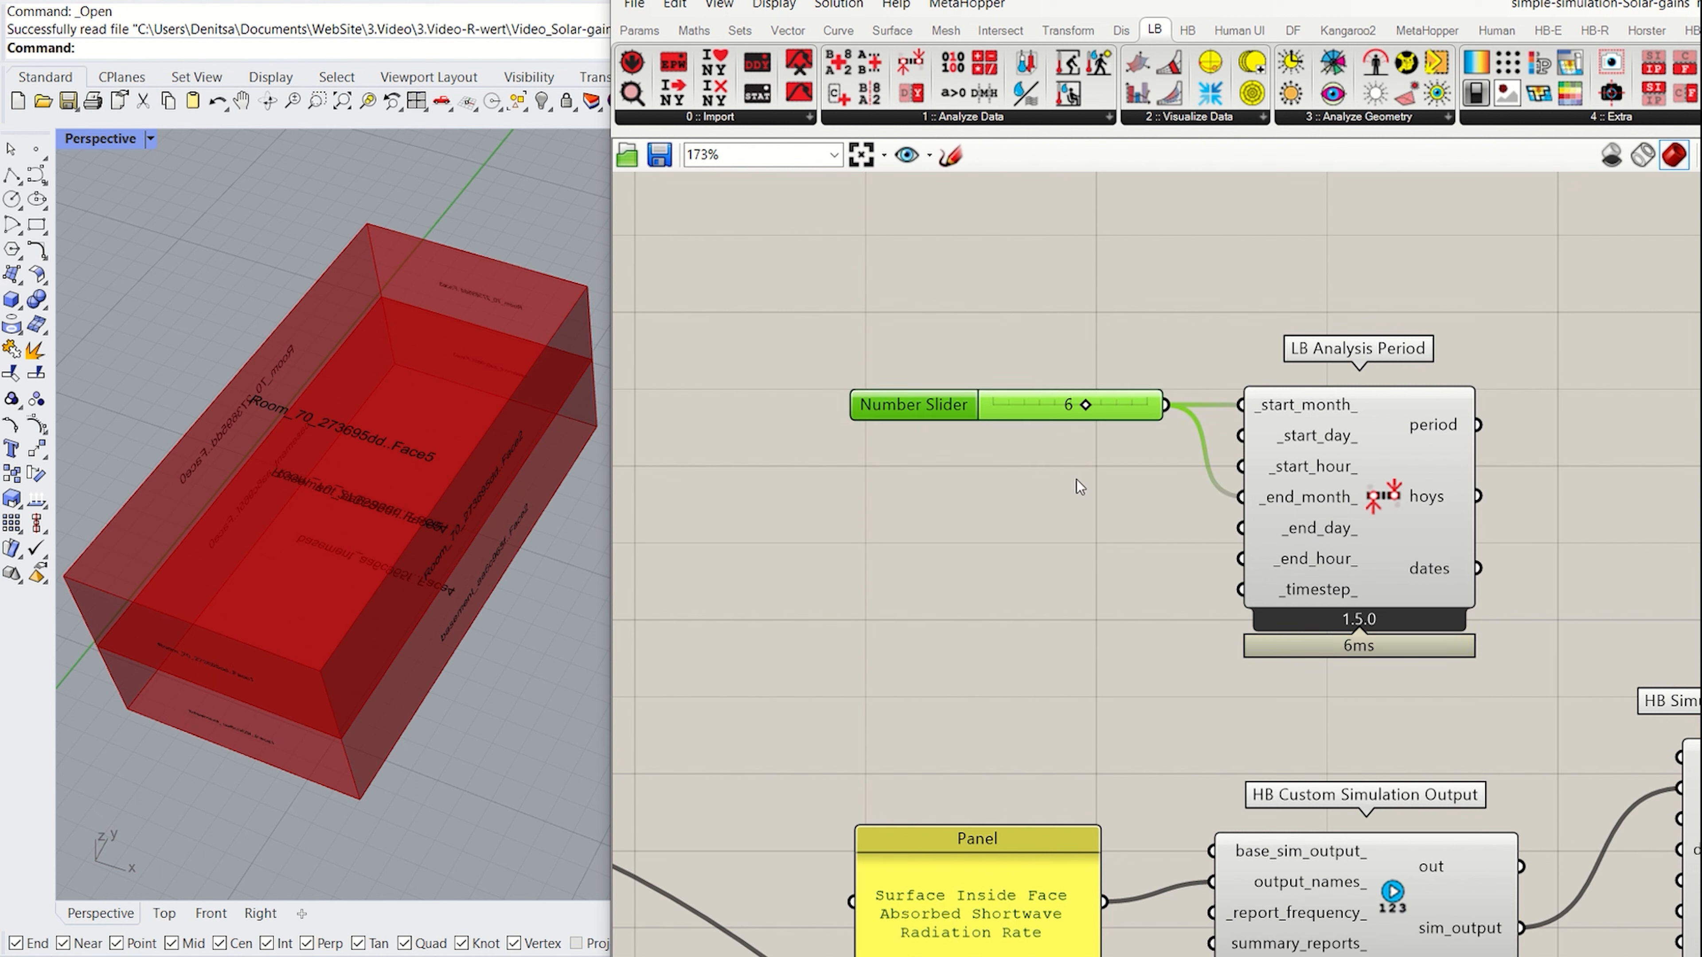
- Add a number slider of 1 and connect it to _start_day_ and _end_day_ of LB Analysis Period
{"action": "double_click", "coordinate": [1077, 478]}
{"action": "type", "text": "1"}
{"action": "key", "text": "Return"}
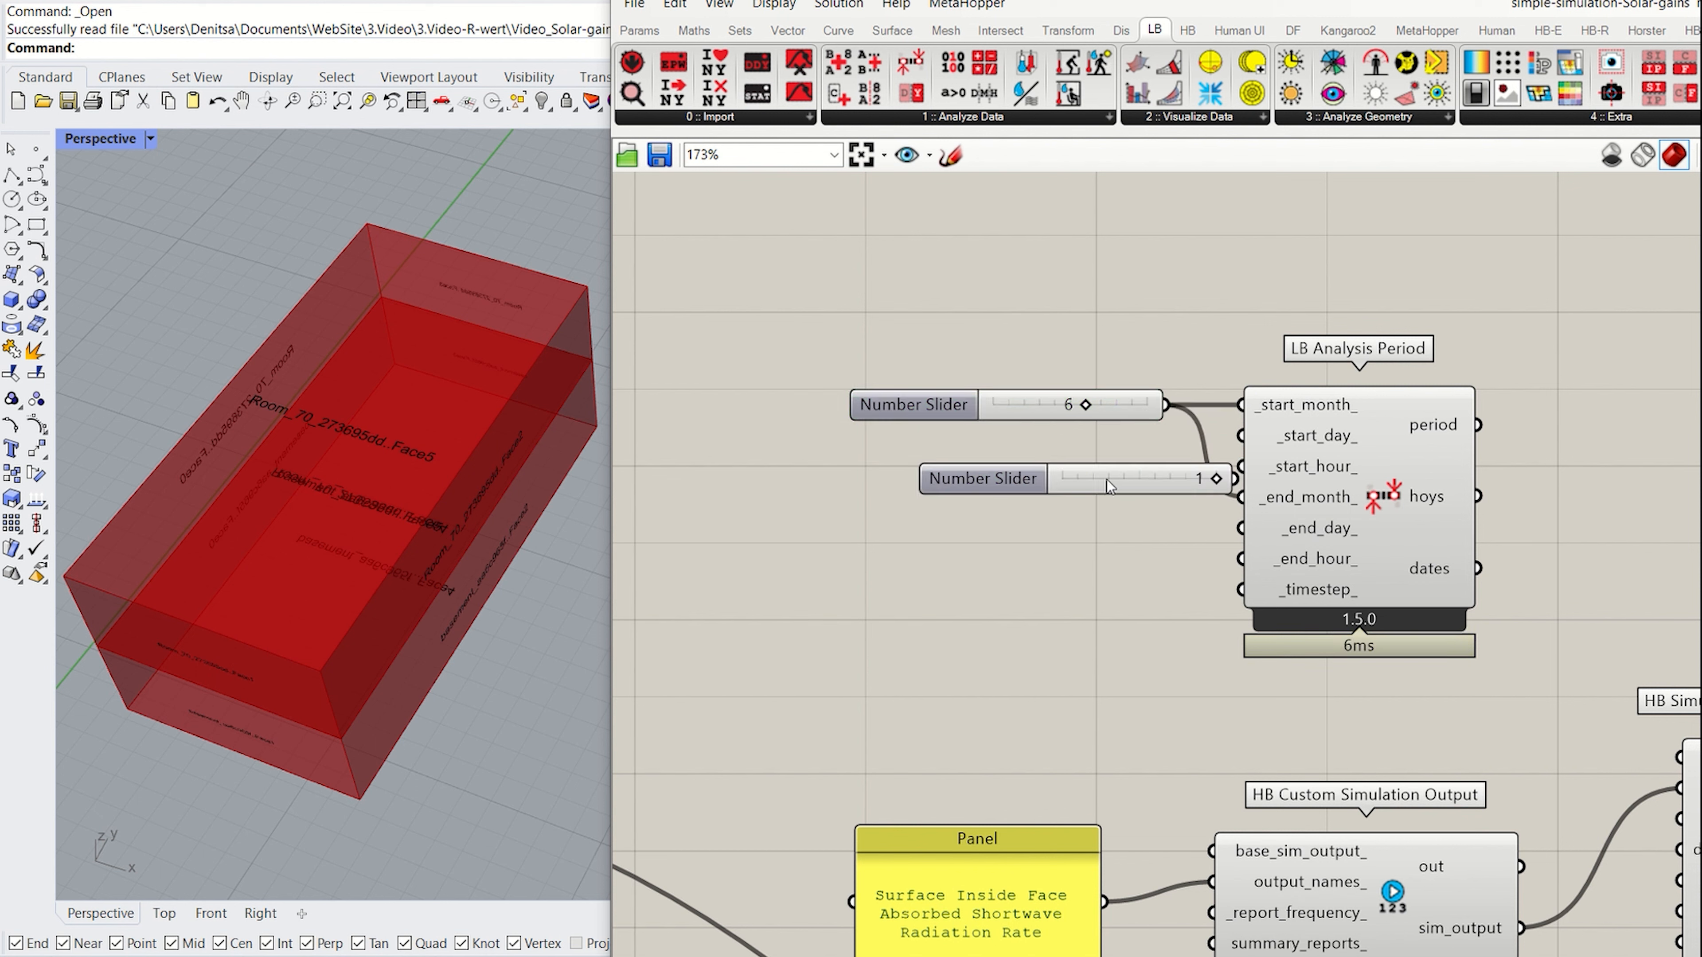
{"action": "left_click_drag", "start_coordinate": [1118, 488], "coordinate": [1055, 473]}
{"action": "left_click_drag", "start_coordinate": [1177, 466], "coordinate": [1241, 527]}
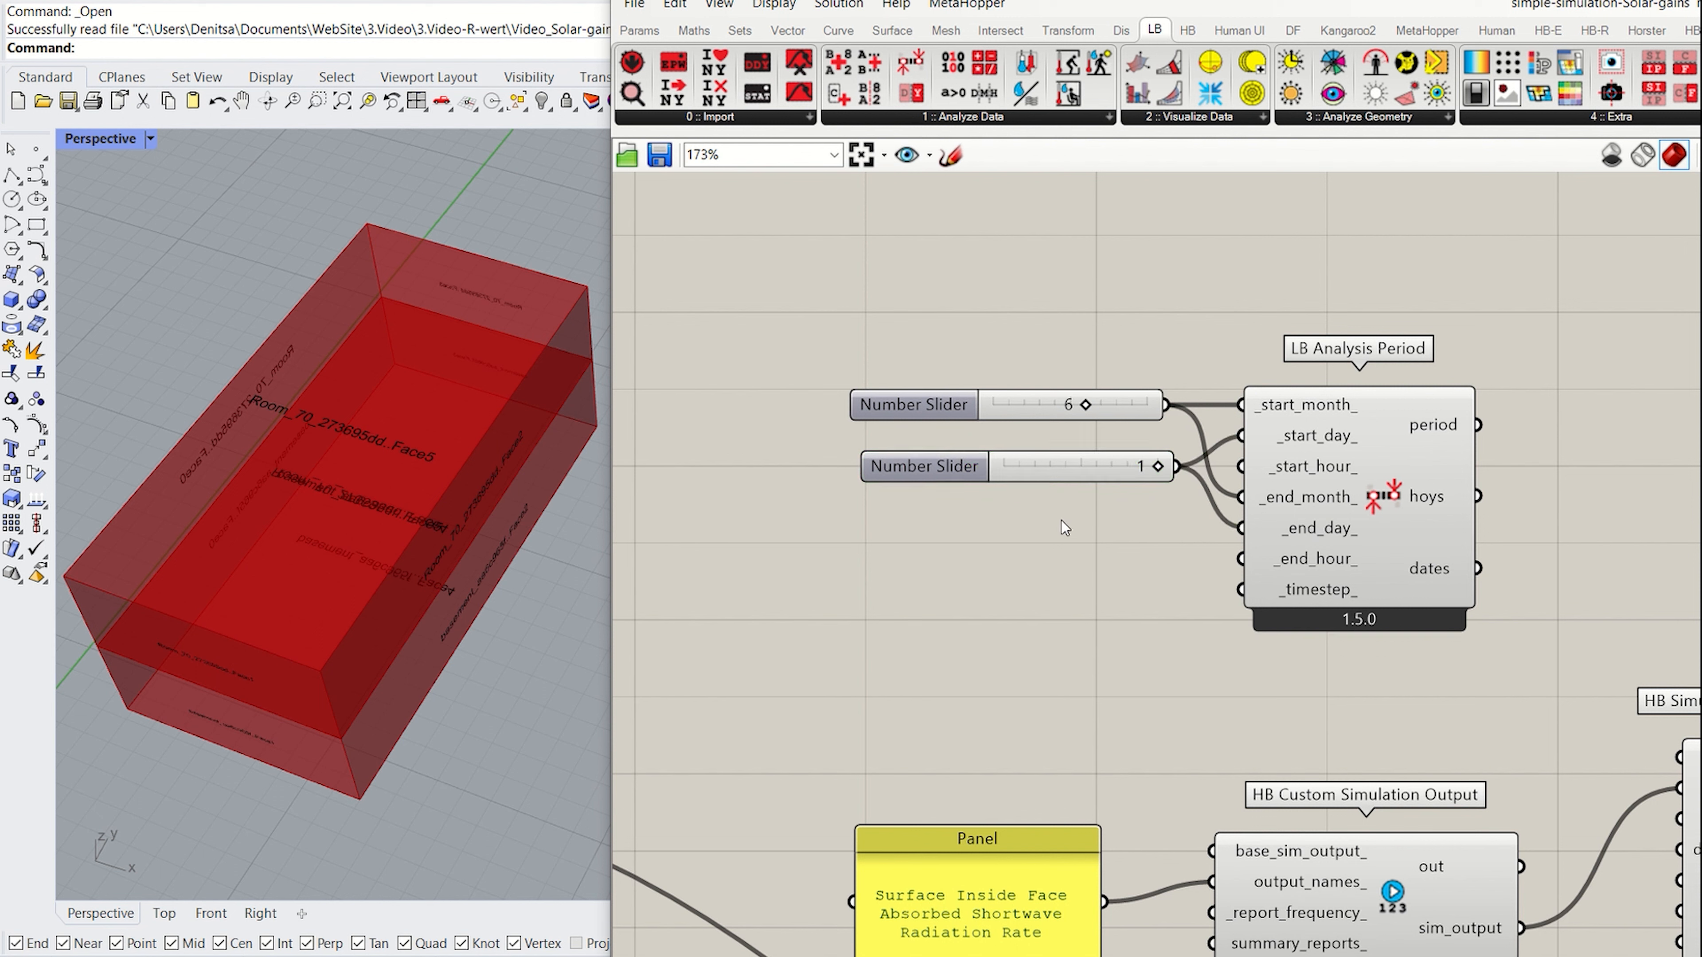
- Add a number slider of 0 and connect it to _start_hour_ of LB Analysis Period
{"action": "double_click", "coordinate": [1062, 519]}
{"action": "type", "text": "0"}
{"action": "key", "text": "Return"}
{"action": "left_click_drag", "start_coordinate": [1062, 519], "coordinate": [1010, 513]}
{"action": "left_click_drag", "start_coordinate": [1167, 512], "coordinate": [1226, 484]}
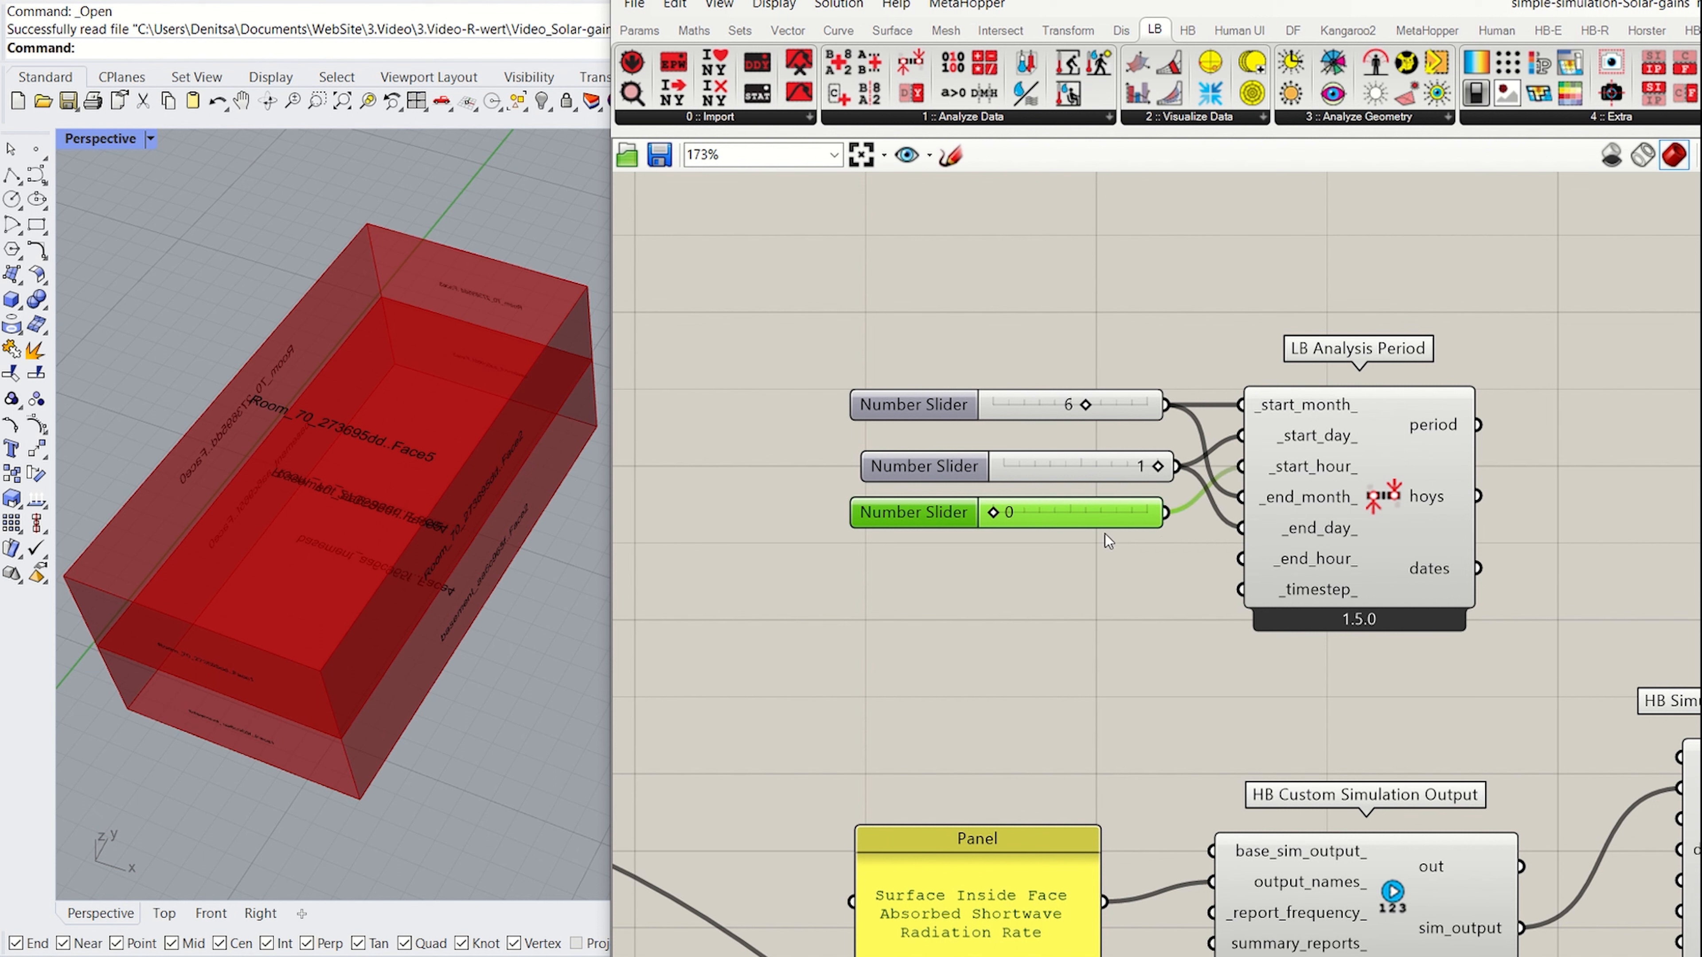
- Duplicate the 0 slider, set the copy to 23 and connect it to _end_hour_ of LB Analysis Period
{"action": "left_click_drag", "start_coordinate": [1104, 516], "coordinate": [1085, 566]}
{"action": "double_click", "coordinate": [1086, 559]}
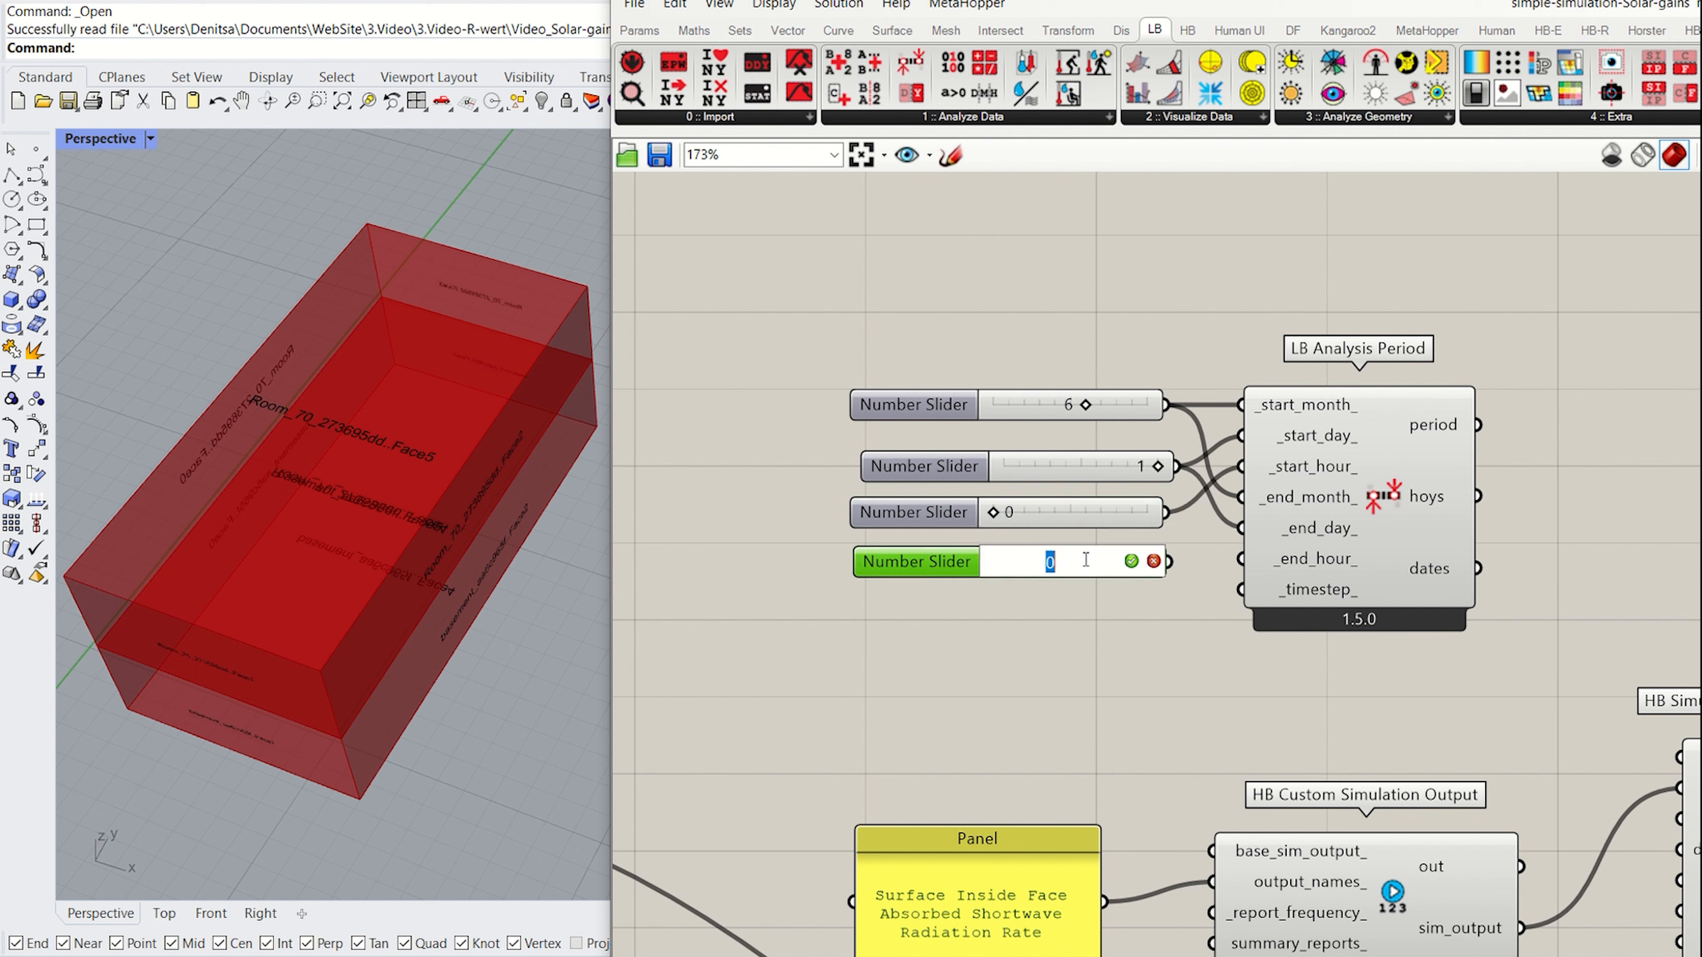
{"action": "type", "text": "23"}
{"action": "key", "text": "Return"}
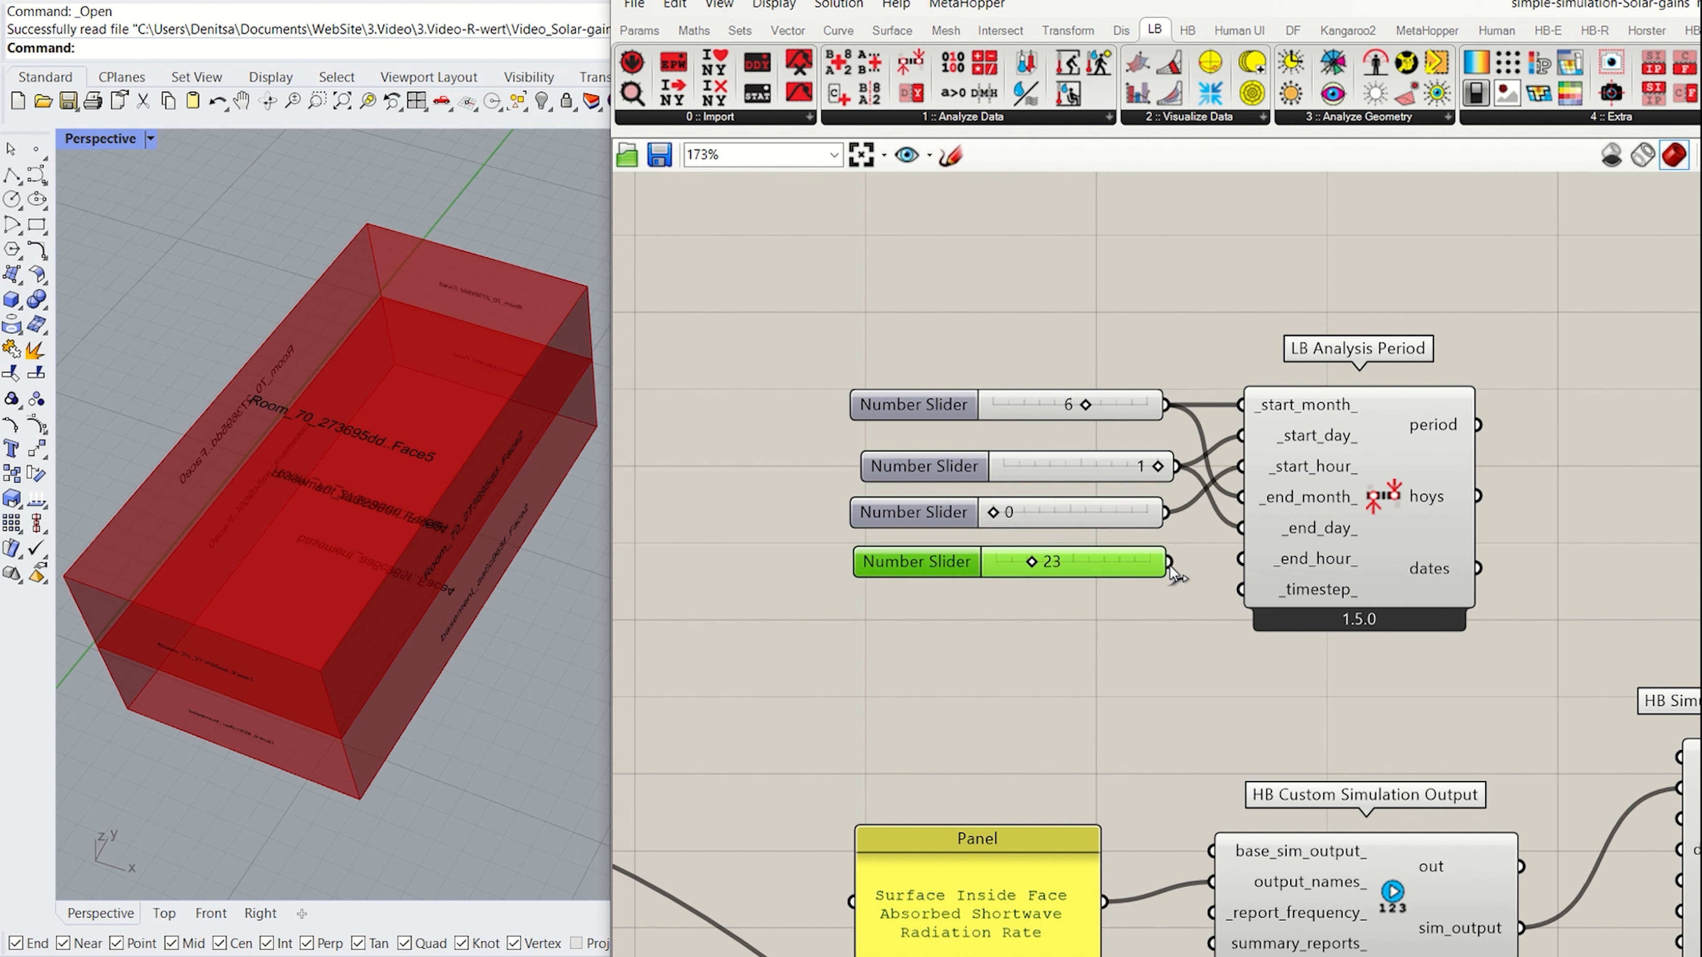
{"action": "left_click_drag", "start_coordinate": [1185, 552], "coordinate": [1325, 555]}
- Connect the period output of LB Analysis Period to _run_period_ of HB Simulation Parameter
{"action": "scroll", "coordinate": [1322, 597], "scroll_direction": "down", "scroll_amount": 3}
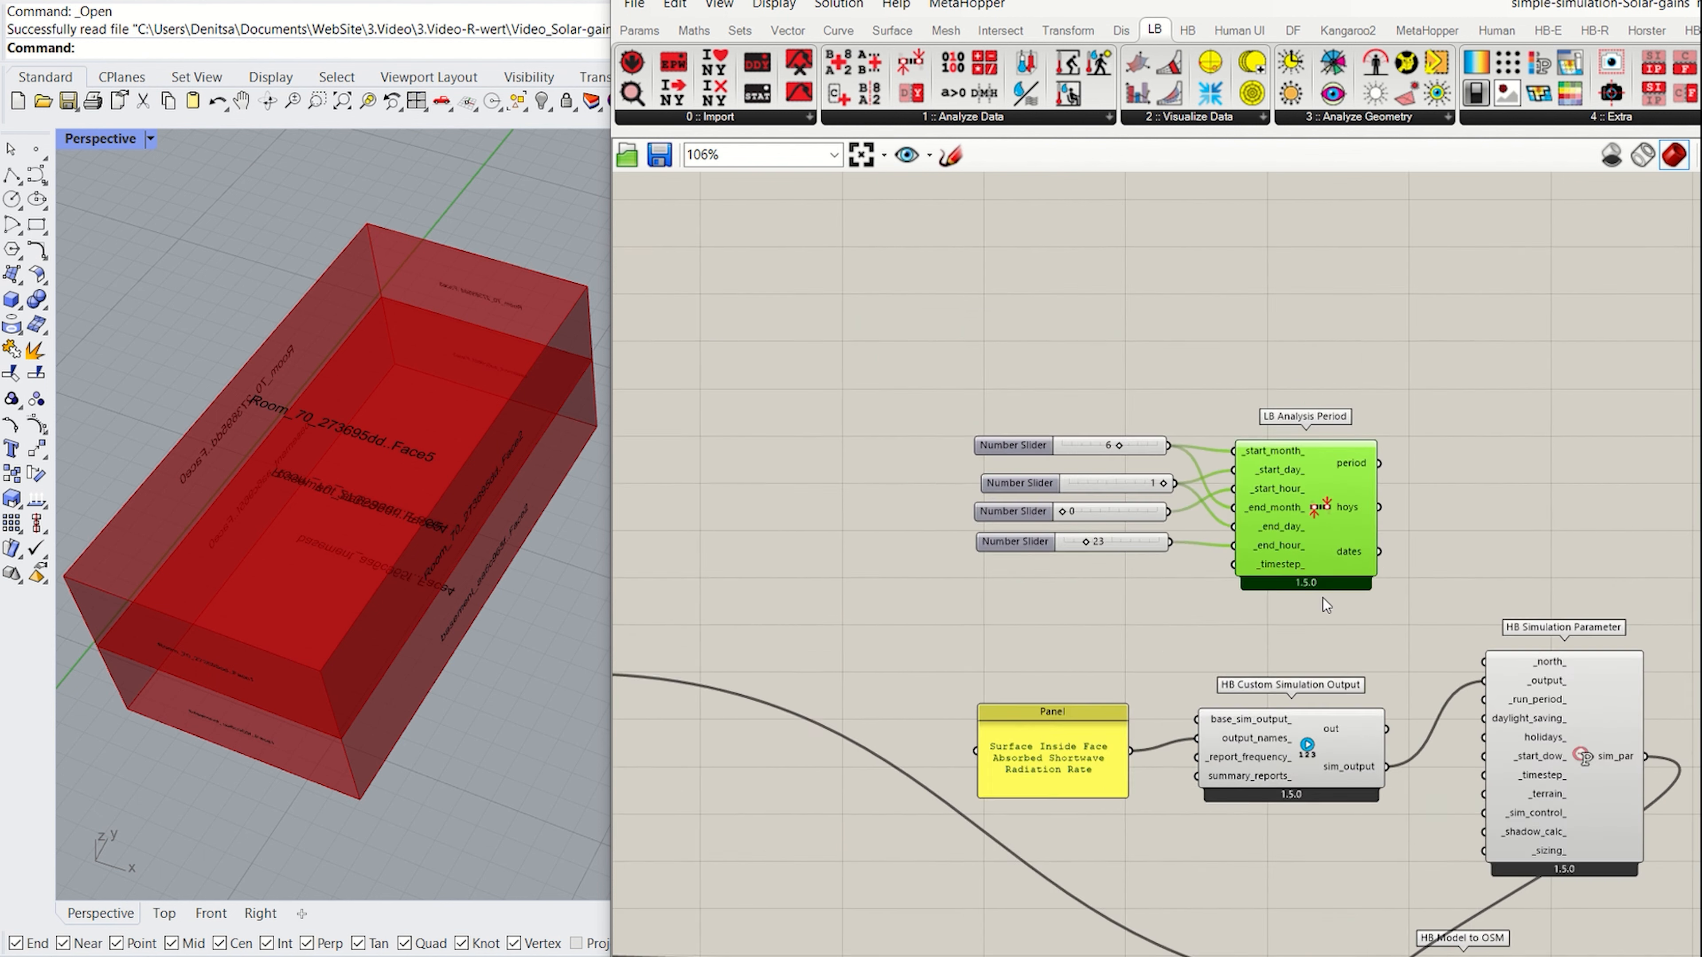
{"action": "right_click_drag", "start_coordinate": [1440, 590], "coordinate": [1106, 496]}
{"action": "scroll", "coordinate": [1106, 496], "scroll_direction": "up", "scroll_amount": 2}
{"action": "left_click_drag", "start_coordinate": [1015, 323], "coordinate": [1141, 660]}
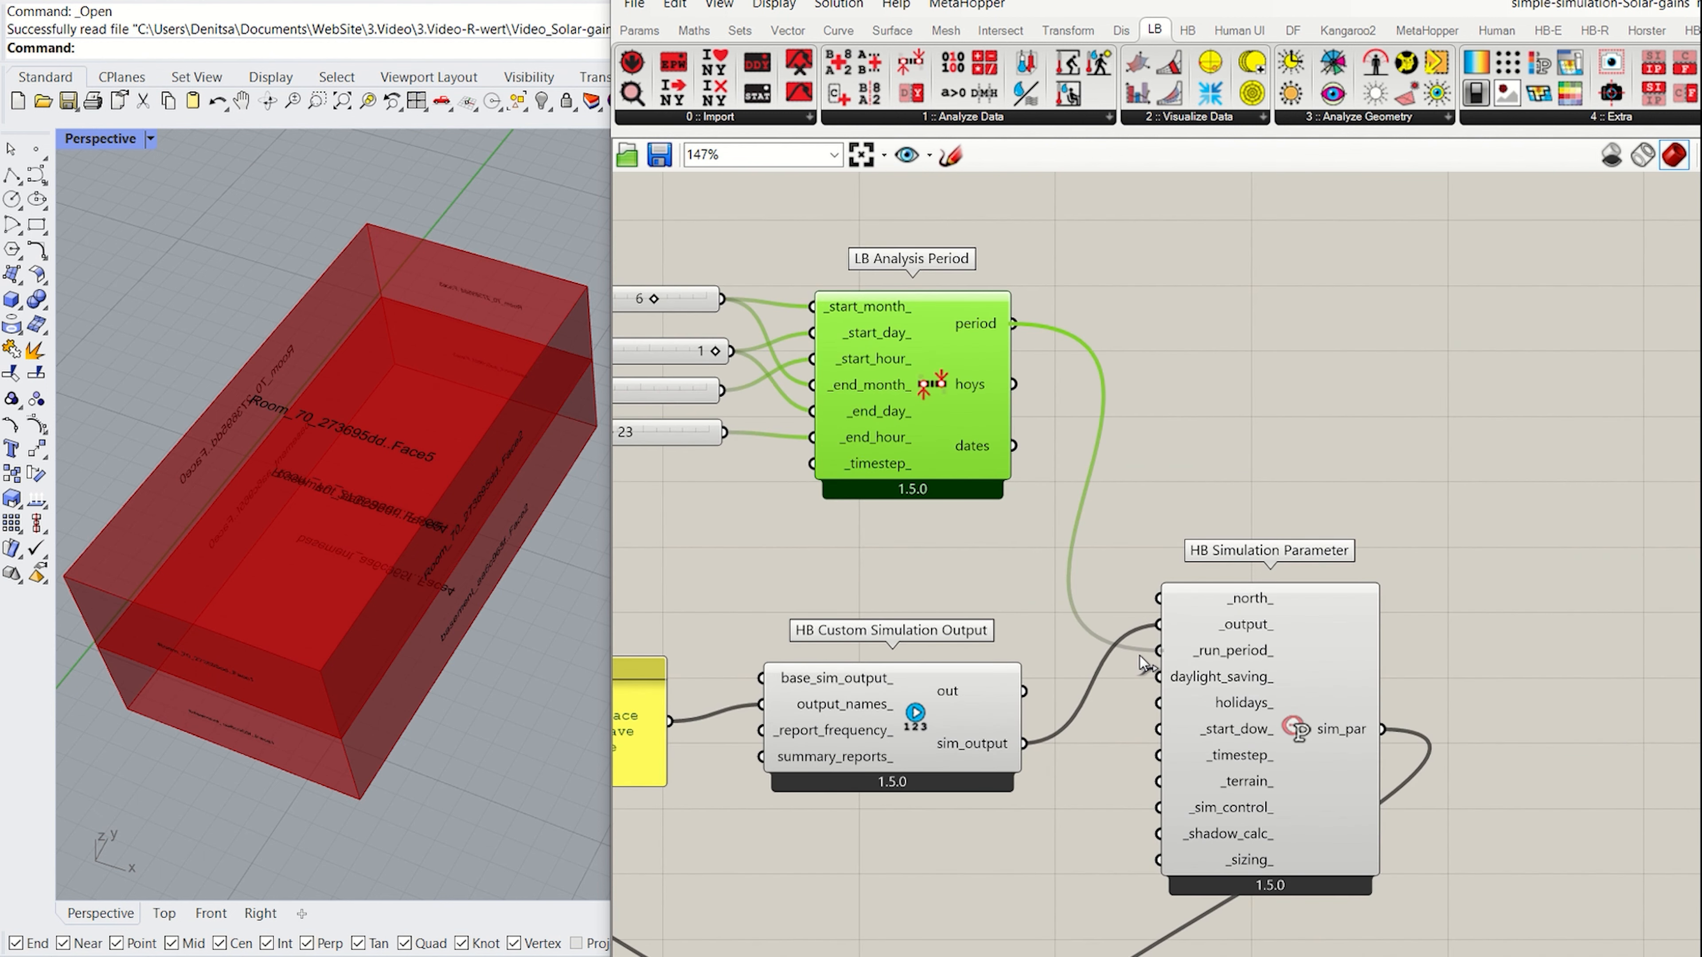
{"action": "left_click", "coordinate": [1210, 466]}
- Tidy the layout by slightly moving HB Custom Simulation Output, its Panel, HB Simulation Parameter and HB Model to OSM
{"action": "scroll", "coordinate": [1210, 466], "scroll_direction": "down", "scroll_amount": 3}
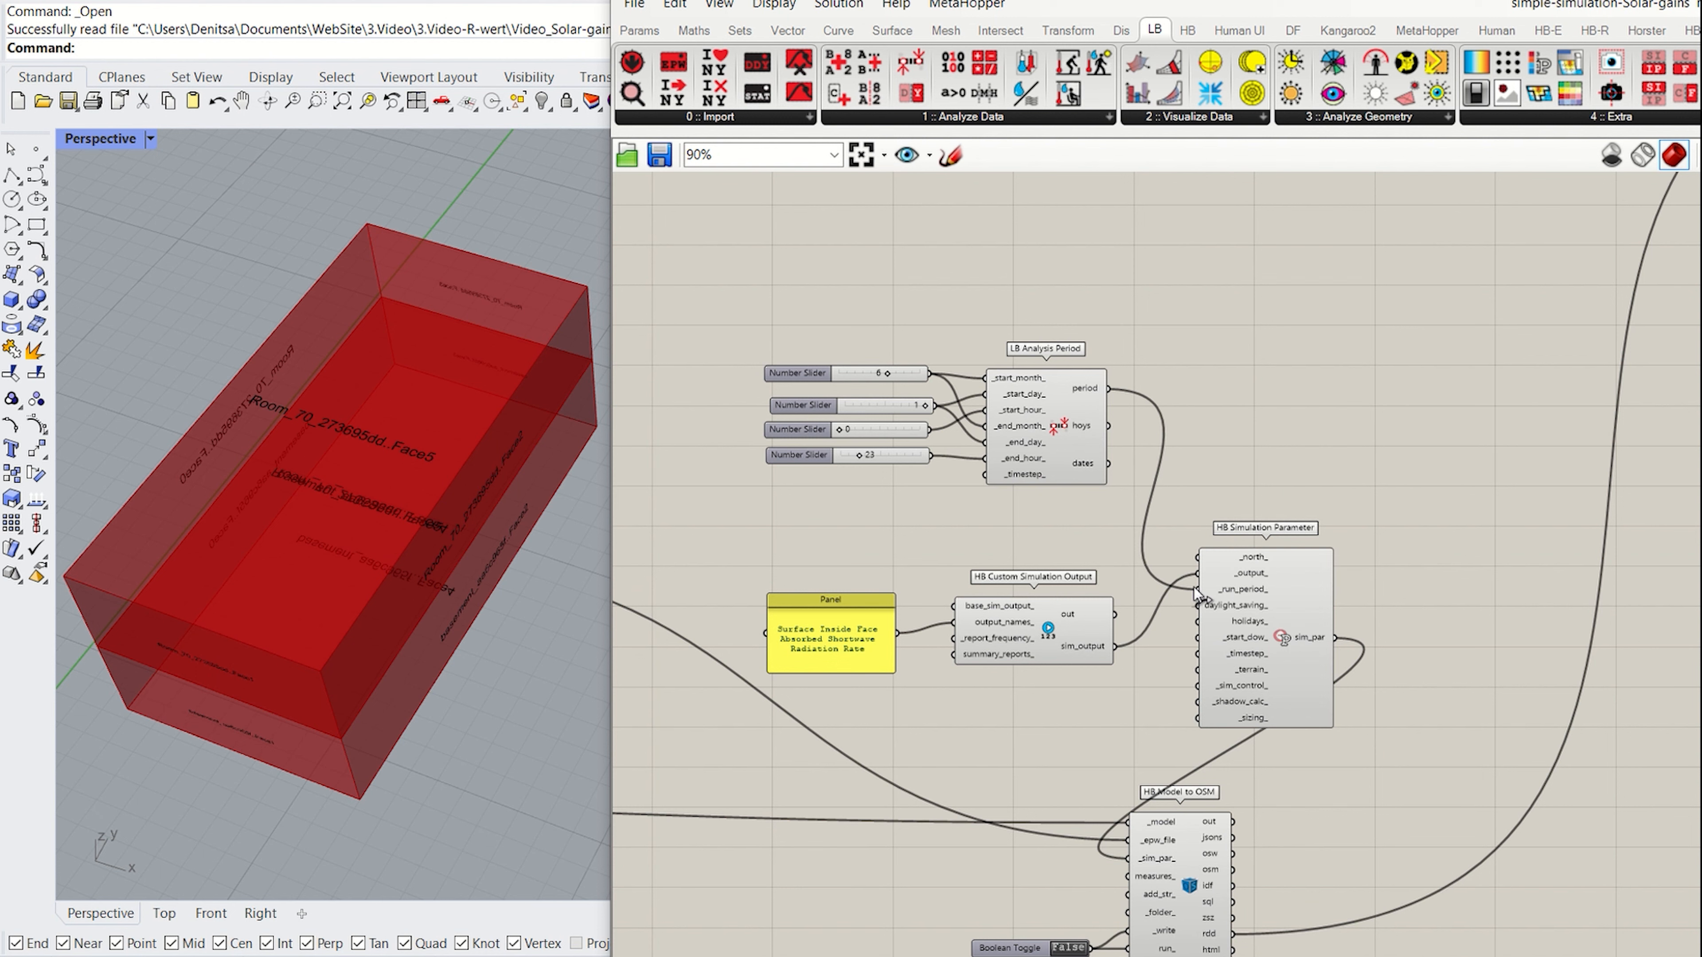
{"action": "left_click_drag", "start_coordinate": [1079, 644], "coordinate": [1069, 624]}
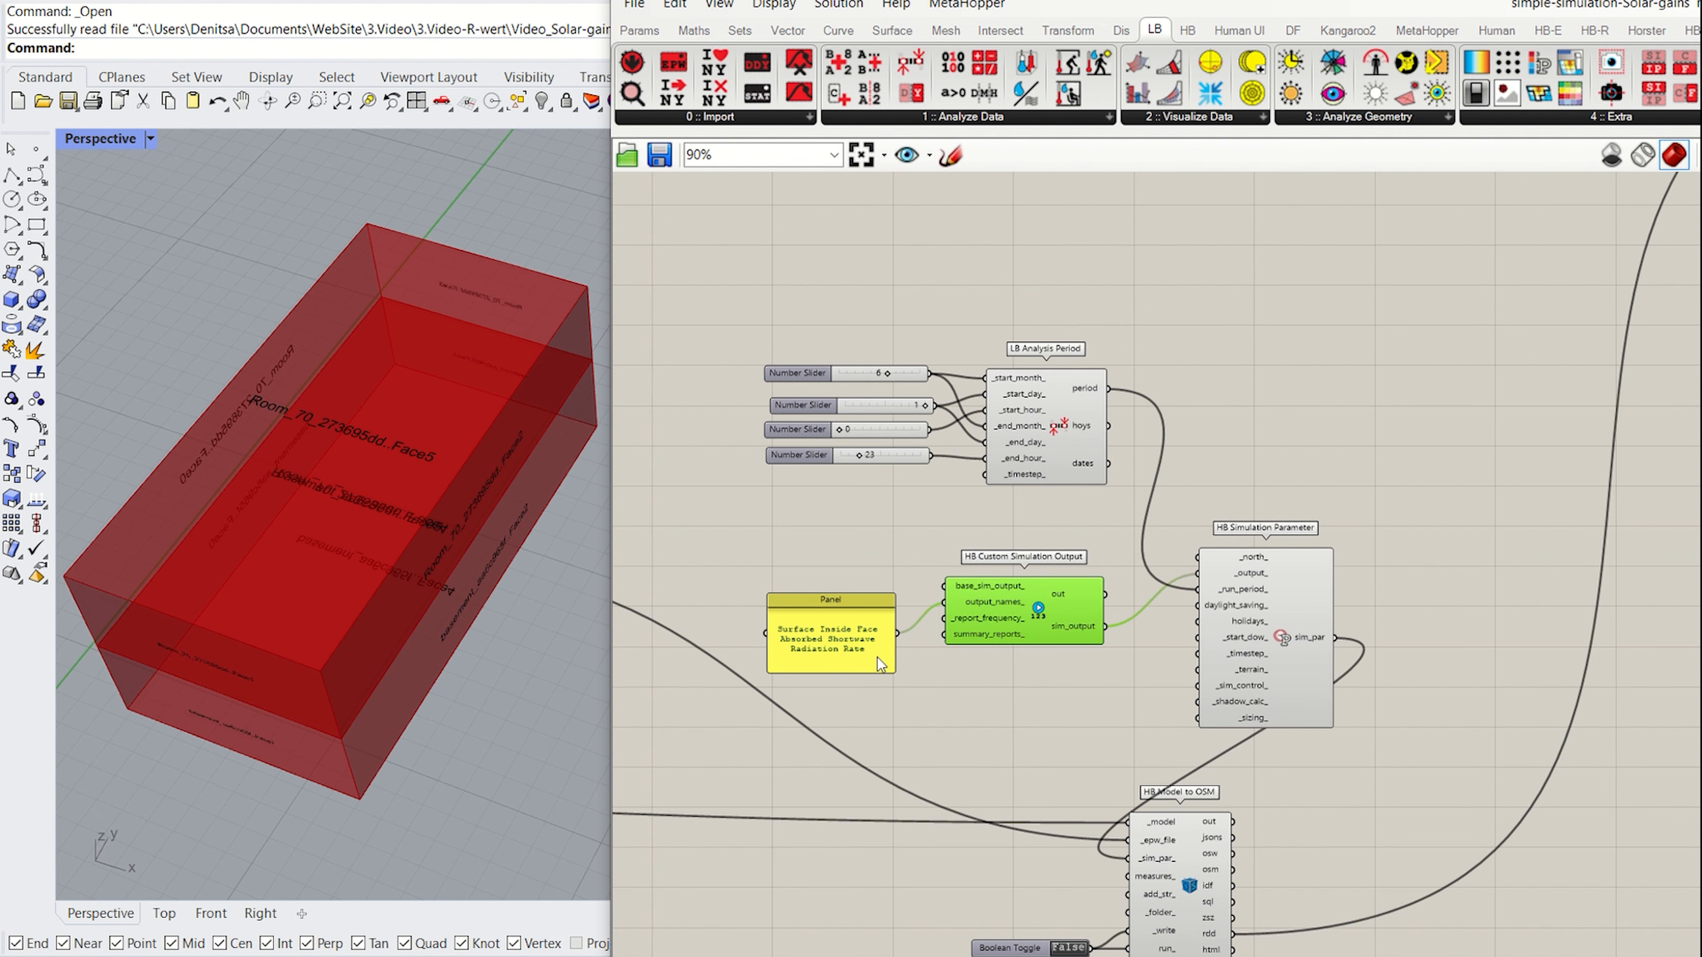
{"action": "left_click_drag", "start_coordinate": [884, 660], "coordinate": [881, 640]}
{"action": "scroll", "coordinate": [1112, 651], "scroll_direction": "up", "scroll_amount": 2}
{"action": "left_click_drag", "start_coordinate": [1285, 666], "coordinate": [1214, 669]}
{"action": "right_click_drag", "start_coordinate": [850, 644], "coordinate": [1065, 637]}
{"action": "scroll", "coordinate": [909, 589], "scroll_direction": "up", "scroll_amount": 3}
{"action": "scroll", "coordinate": [909, 589], "scroll_direction": "down", "scroll_amount": 4}
{"action": "right_click_drag", "start_coordinate": [1259, 892], "coordinate": [1044, 536]}
{"action": "scroll", "coordinate": [1103, 589], "scroll_direction": "up", "scroll_amount": 2}
{"action": "left_click_drag", "start_coordinate": [1125, 600], "coordinate": [1162, 619]}
- Add an HB Read Custom Result component beside the outputs of HB Model to OSM
{"action": "scroll", "coordinate": [1162, 618], "scroll_direction": "down", "scroll_amount": 3}
{"action": "right_click_drag", "start_coordinate": [1281, 674], "coordinate": [1047, 687]}
{"action": "scroll", "coordinate": [924, 613], "scroll_direction": "up", "scroll_amount": 3}
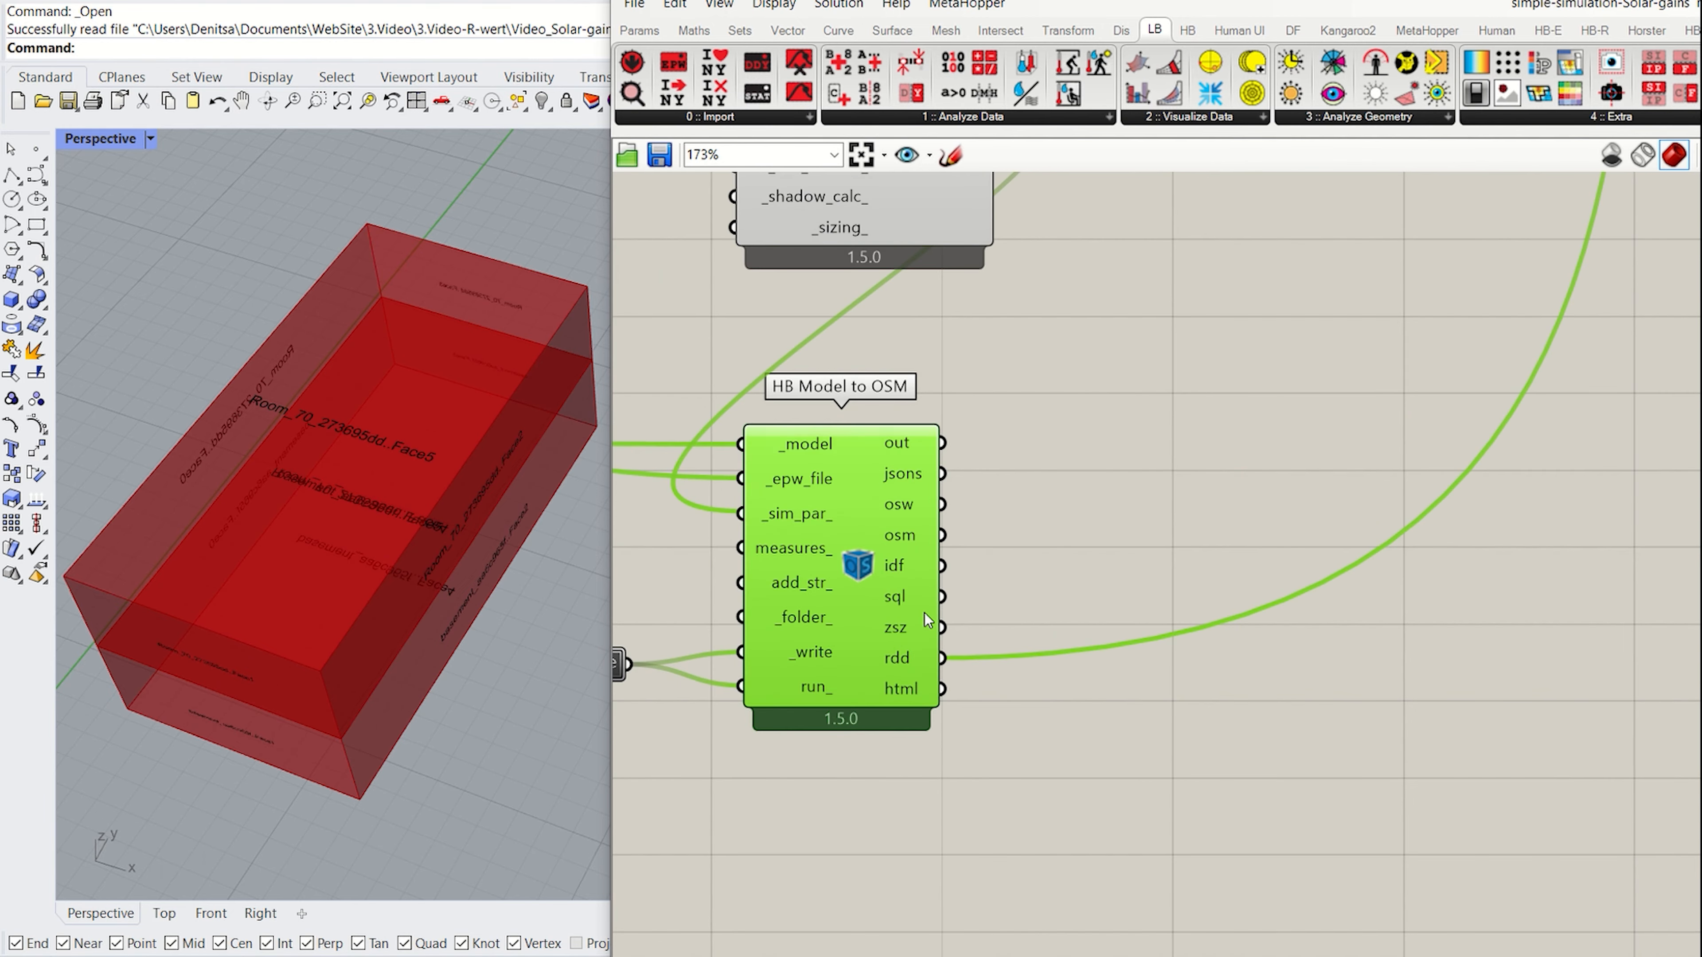
{"action": "scroll", "coordinate": [919, 605], "scroll_direction": "down", "scroll_amount": 1}
{"action": "scroll", "coordinate": [909, 601], "scroll_direction": "up", "scroll_amount": 1}
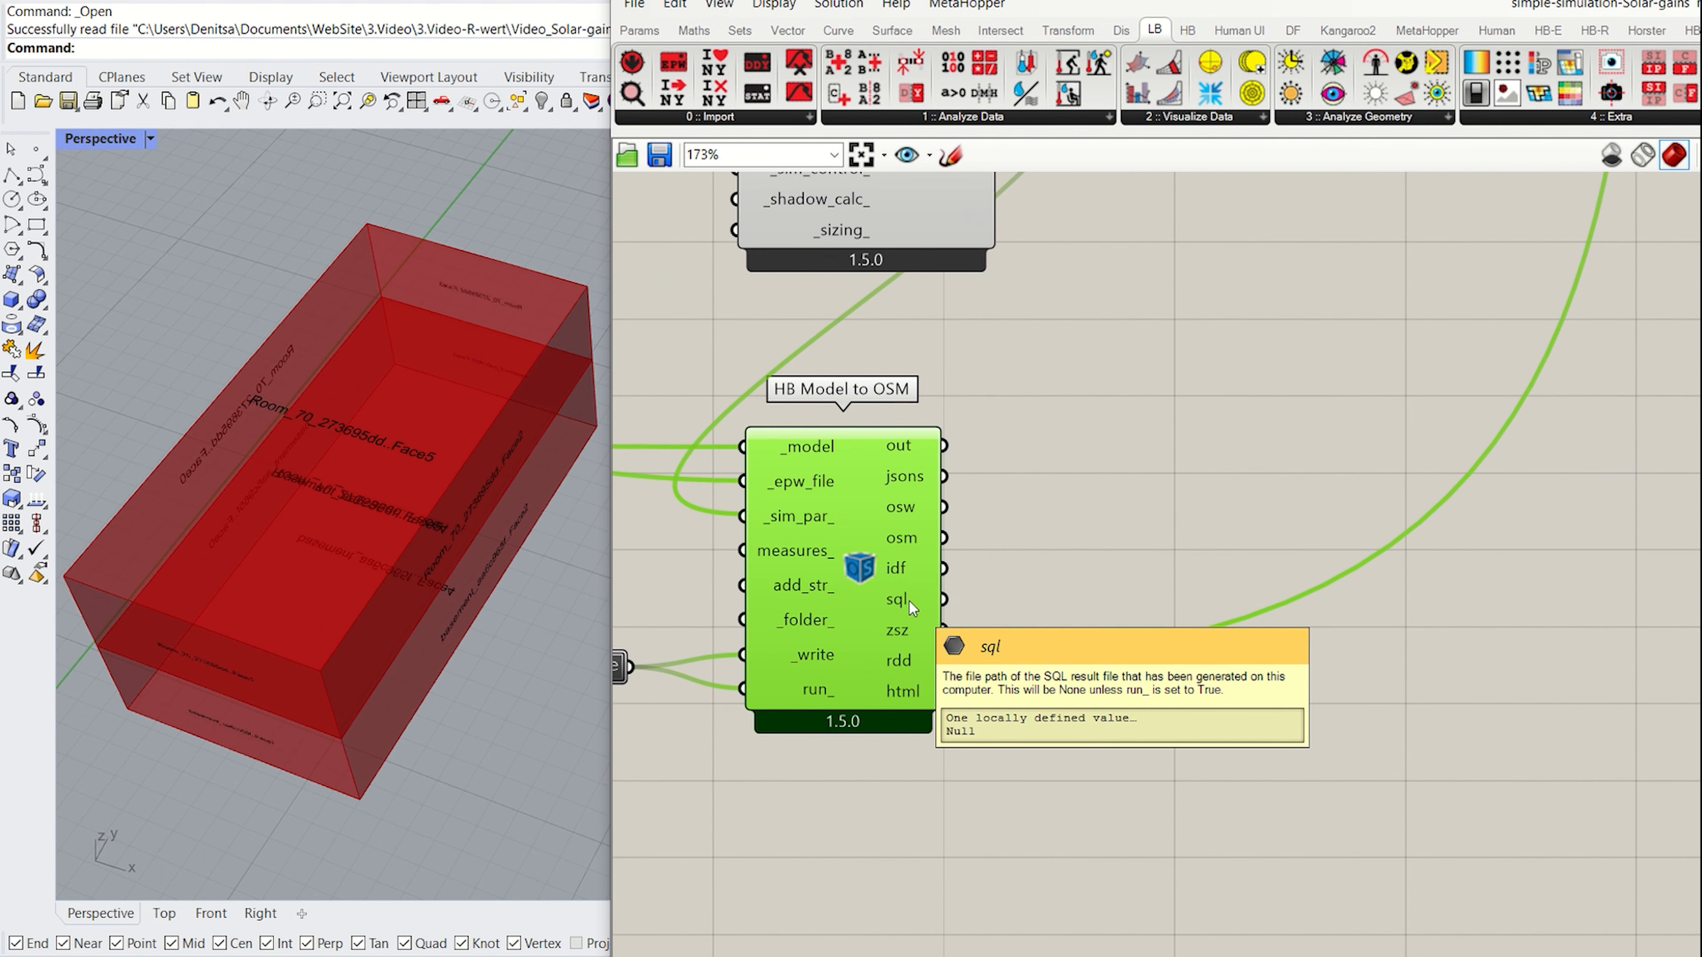
{"action": "mouse_move", "coordinate": [906, 600]}
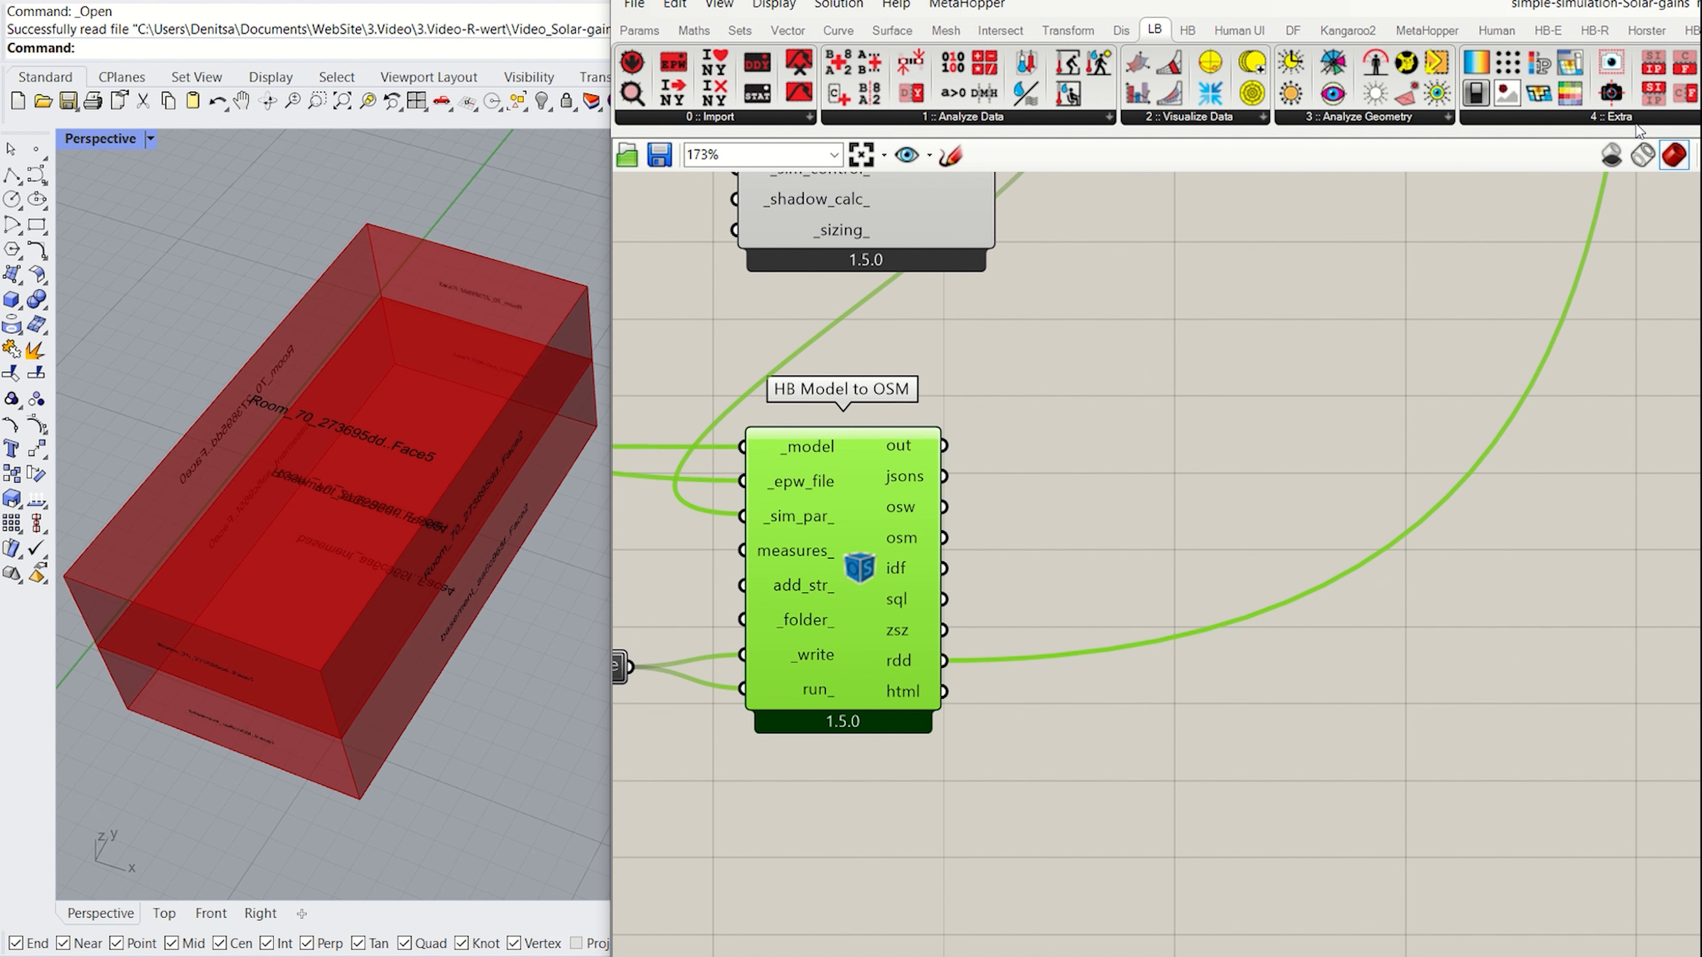
{"action": "left_click", "coordinate": [1547, 30]}
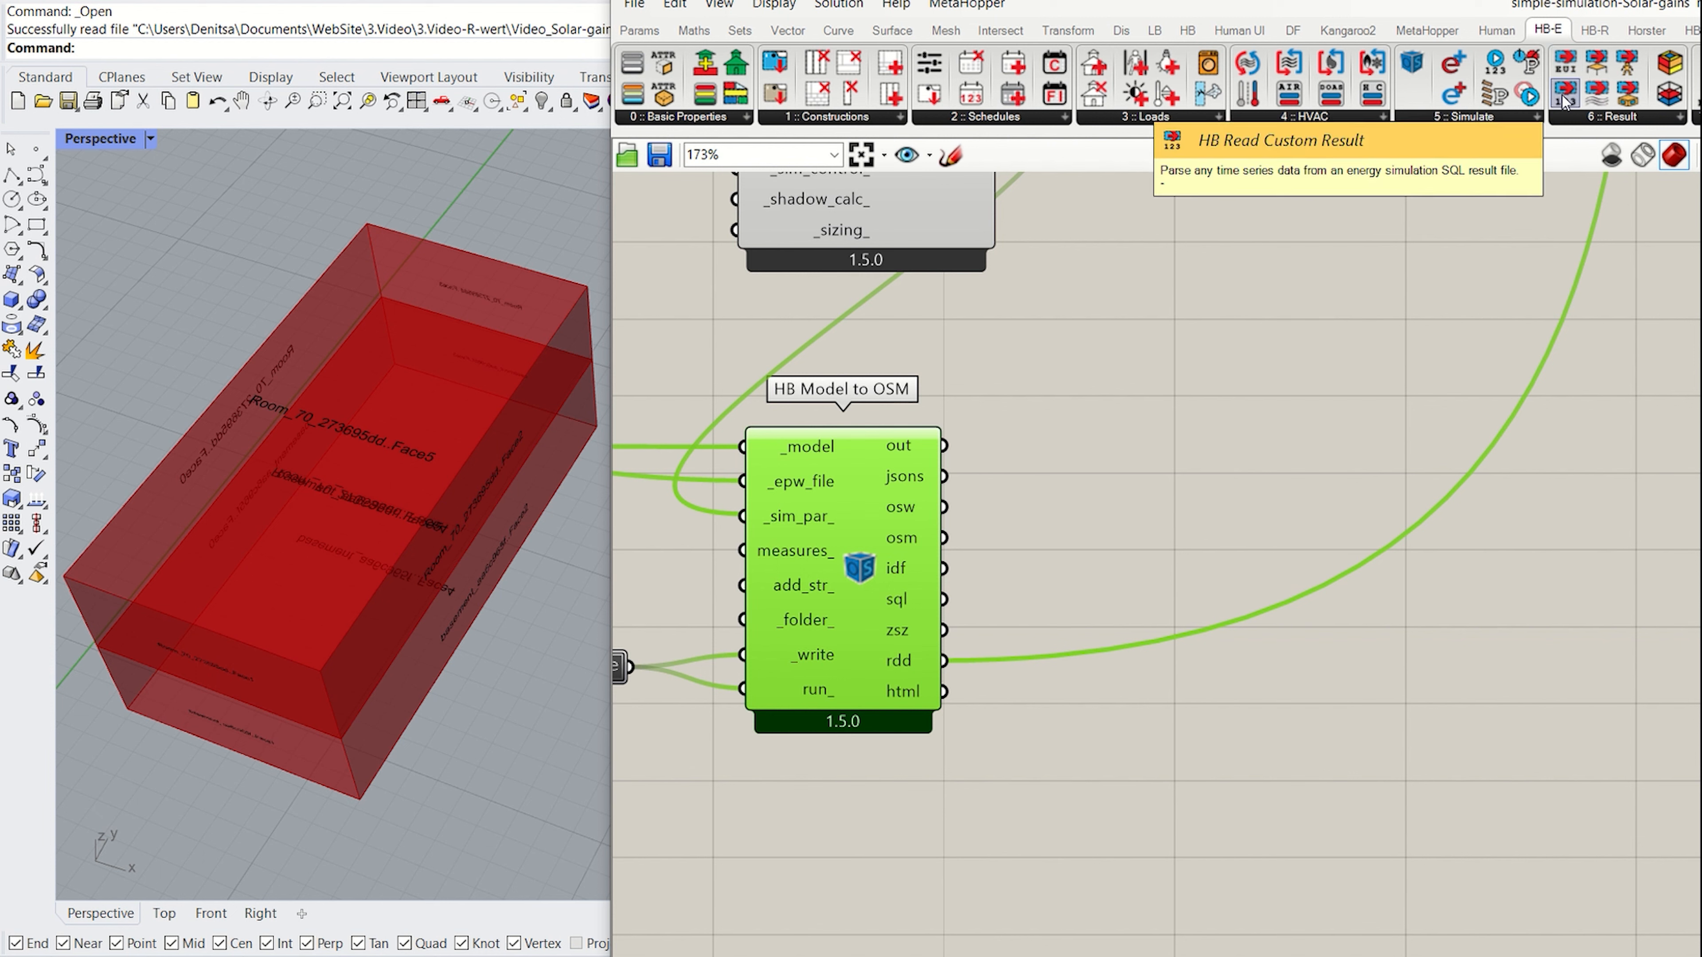
{"action": "left_click_drag", "start_coordinate": [1564, 100], "coordinate": [1206, 563]}
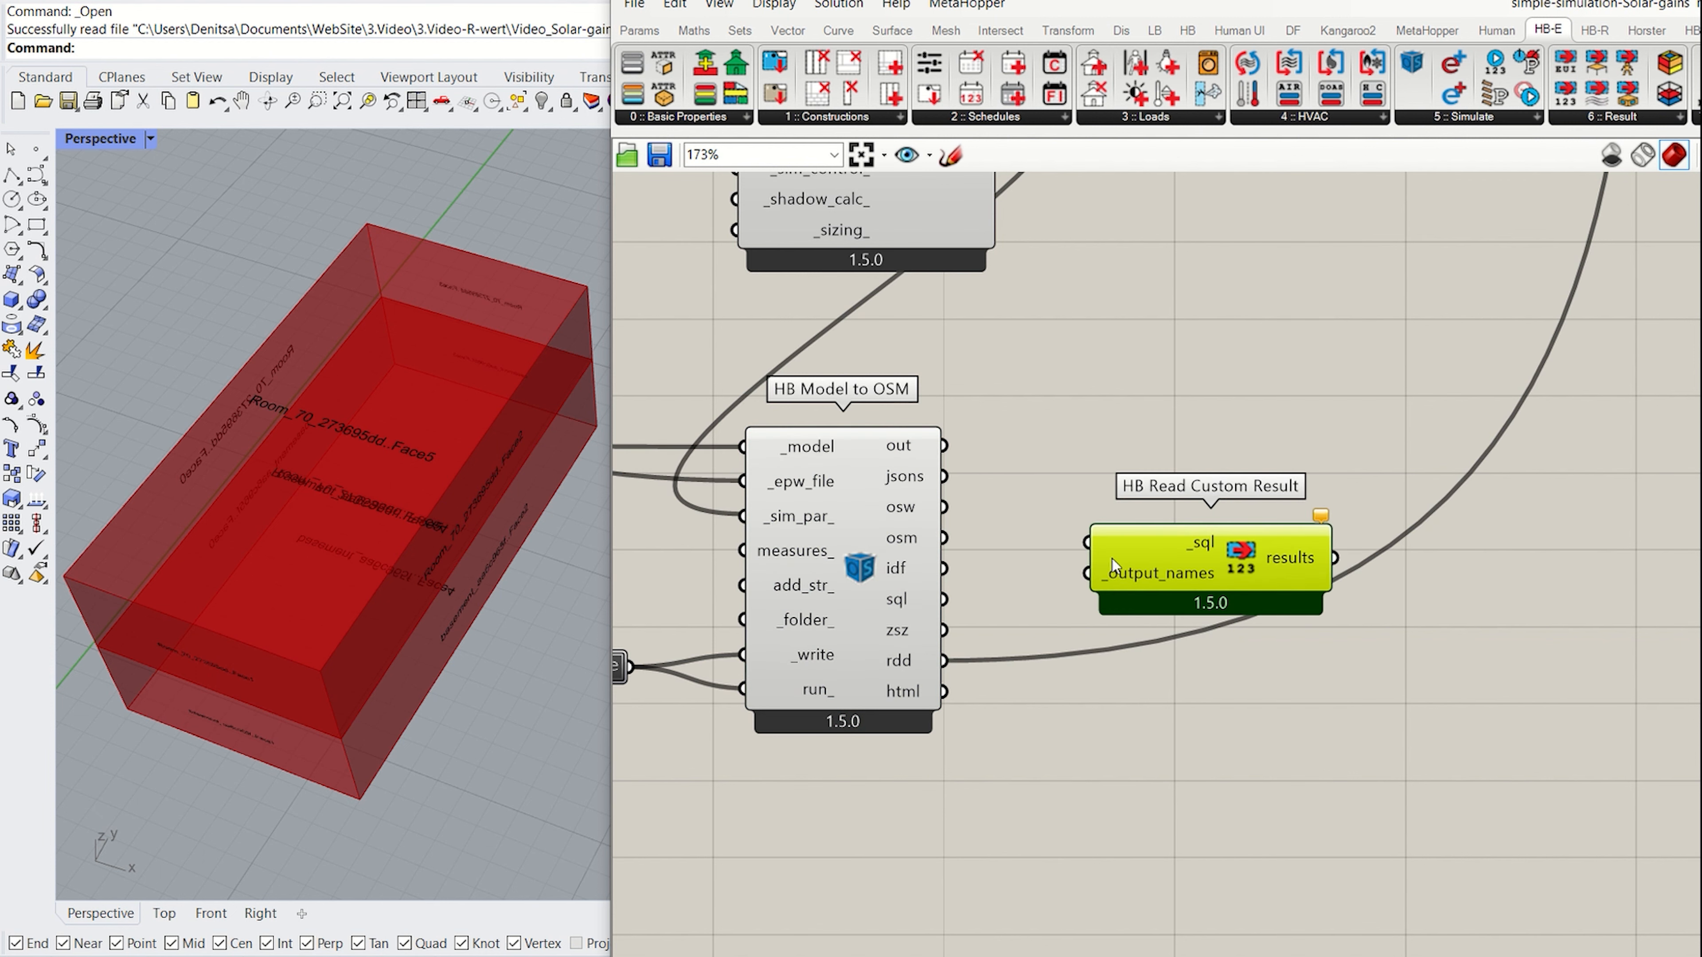
- Connect HB Model to OSM's sql output and the radiation rate Panel to _sql and _output_names of HB Read Custom Result
{"action": "left_click_drag", "start_coordinate": [946, 613], "coordinate": [1364, 508]}
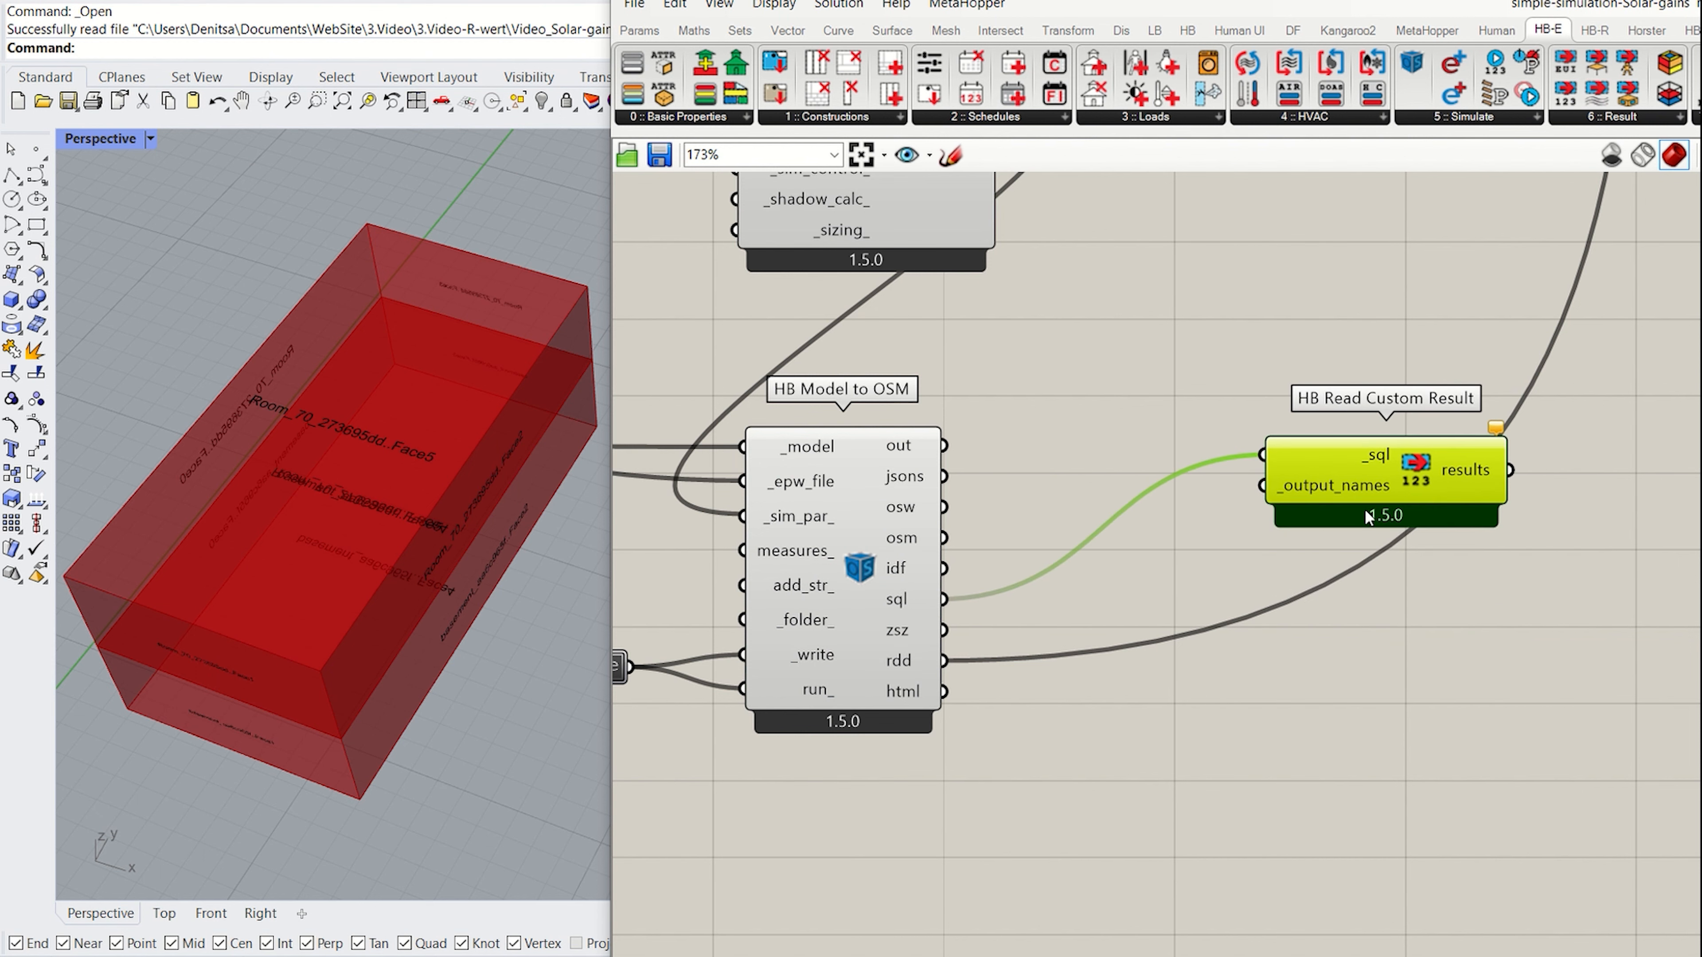
{"action": "scroll", "coordinate": [1353, 500], "scroll_direction": "down", "scroll_amount": 3}
{"action": "right_click_drag", "start_coordinate": [1206, 469], "coordinate": [1355, 537]}
{"action": "right_click_drag", "start_coordinate": [1099, 447], "coordinate": [1150, 493]}
{"action": "scroll", "coordinate": [845, 338], "scroll_direction": "up", "scroll_amount": 2}
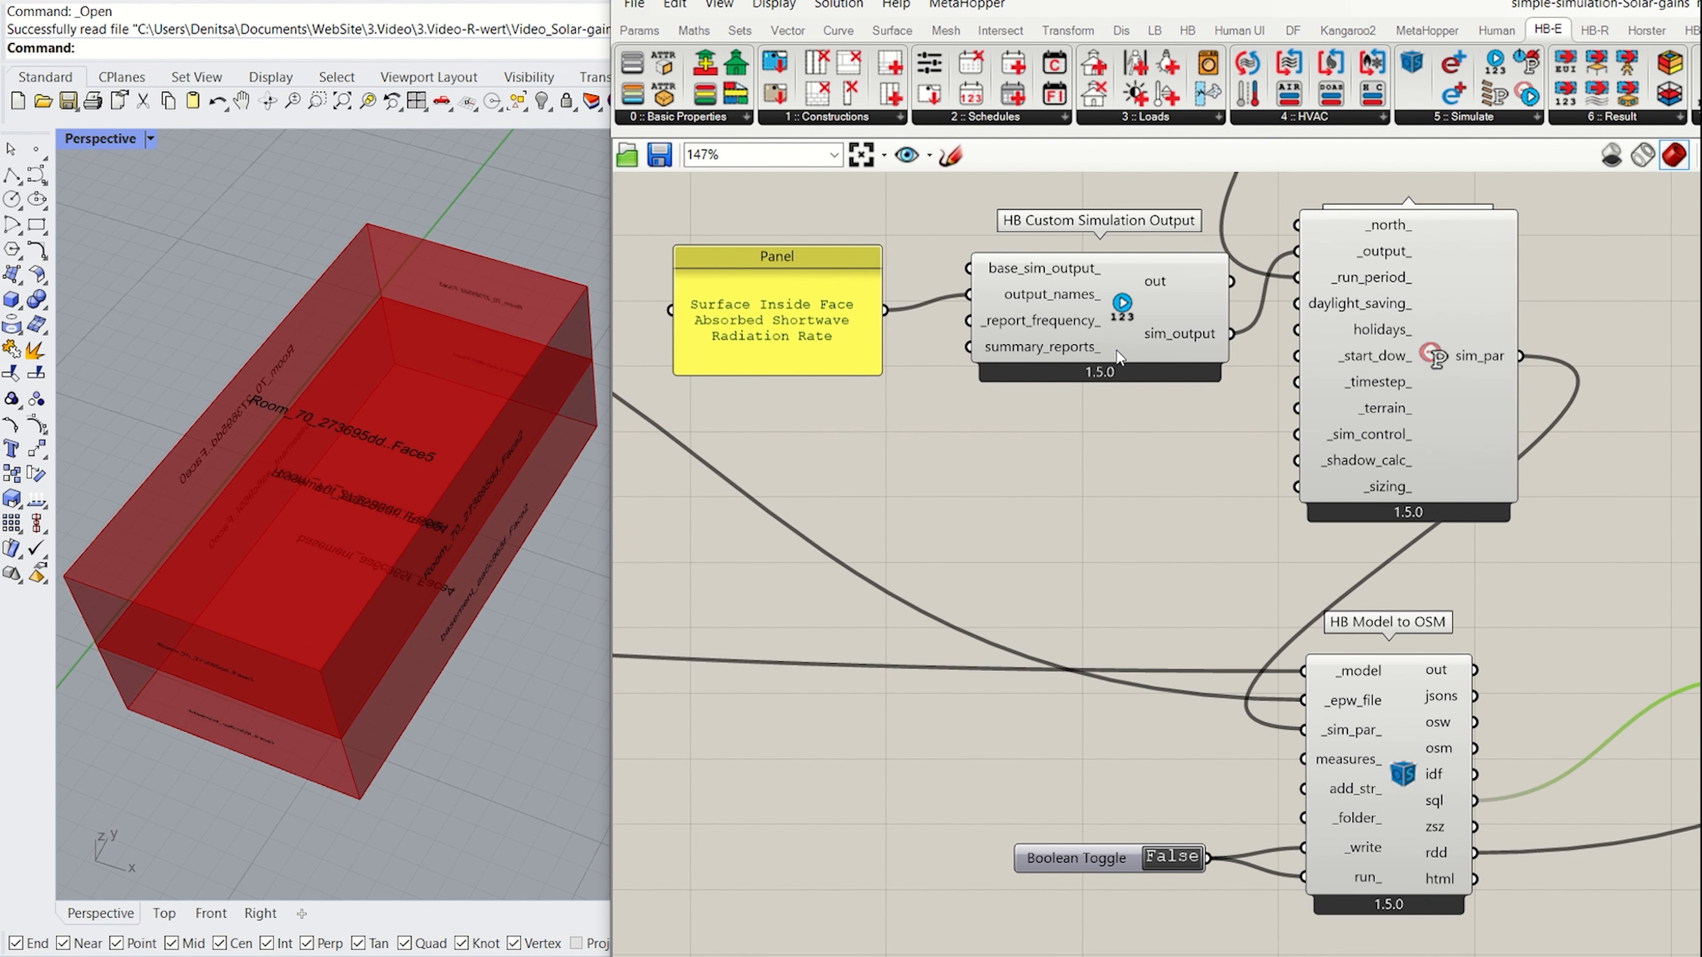
{"action": "scroll", "coordinate": [1073, 331], "scroll_direction": "up", "scroll_amount": 1}
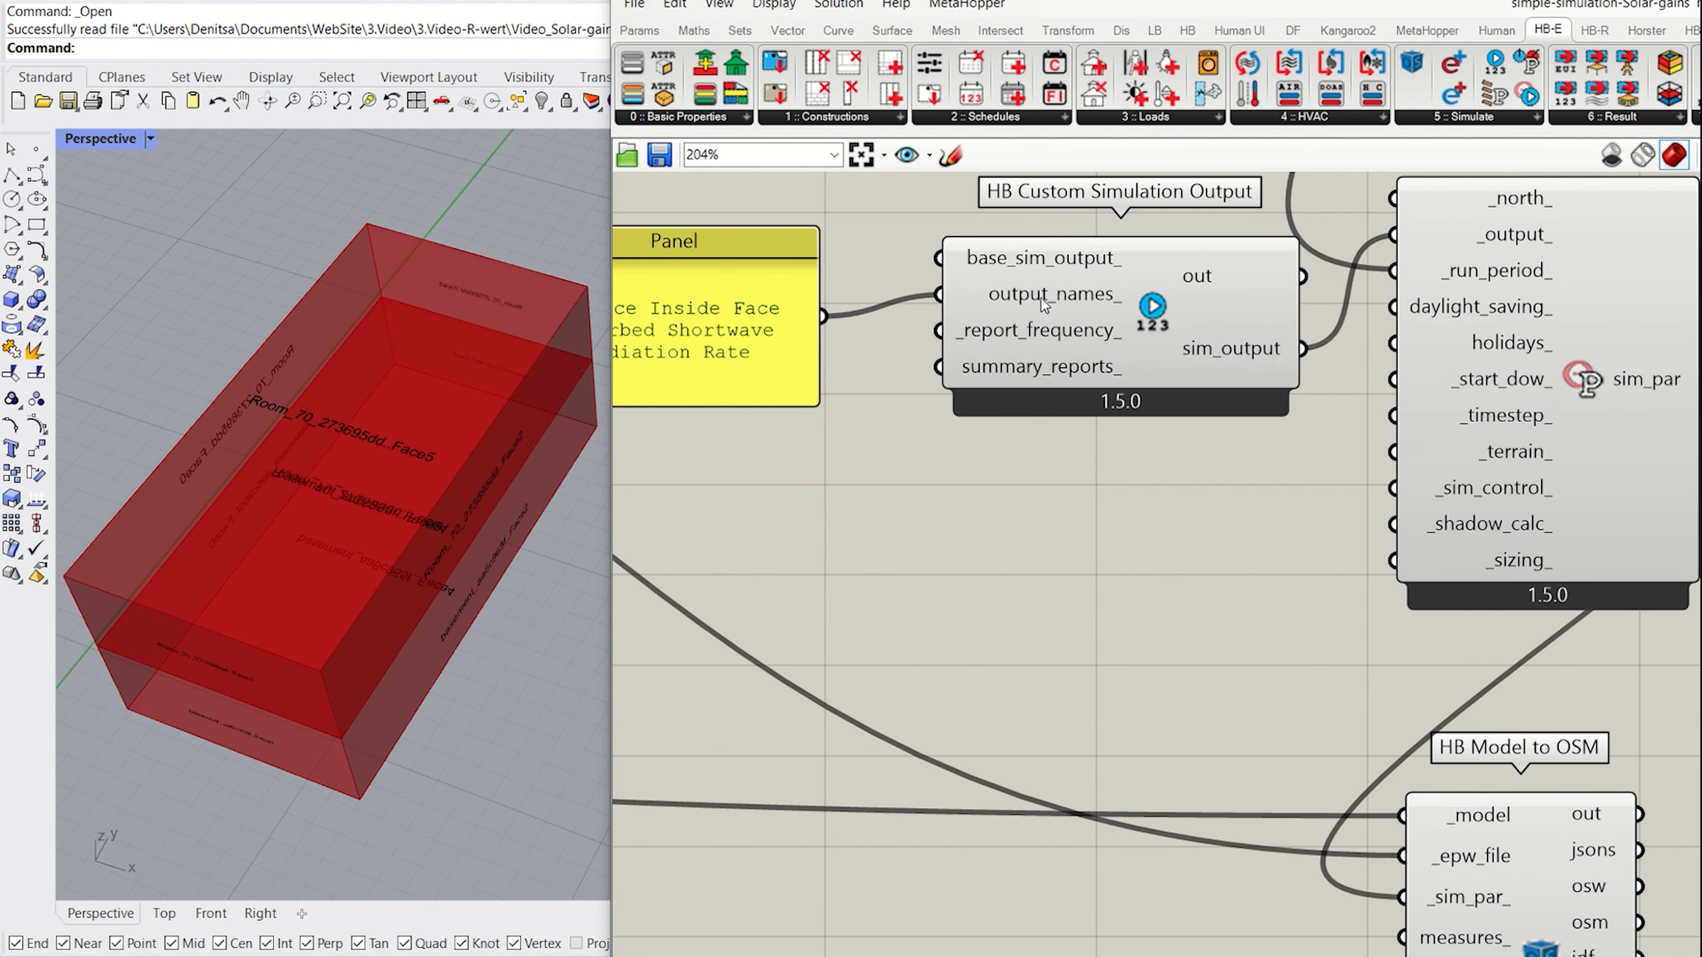
{"action": "scroll", "coordinate": [1042, 297], "scroll_direction": "down", "scroll_amount": 2}
{"action": "right_click_drag", "start_coordinate": [1064, 459], "coordinate": [916, 430]}
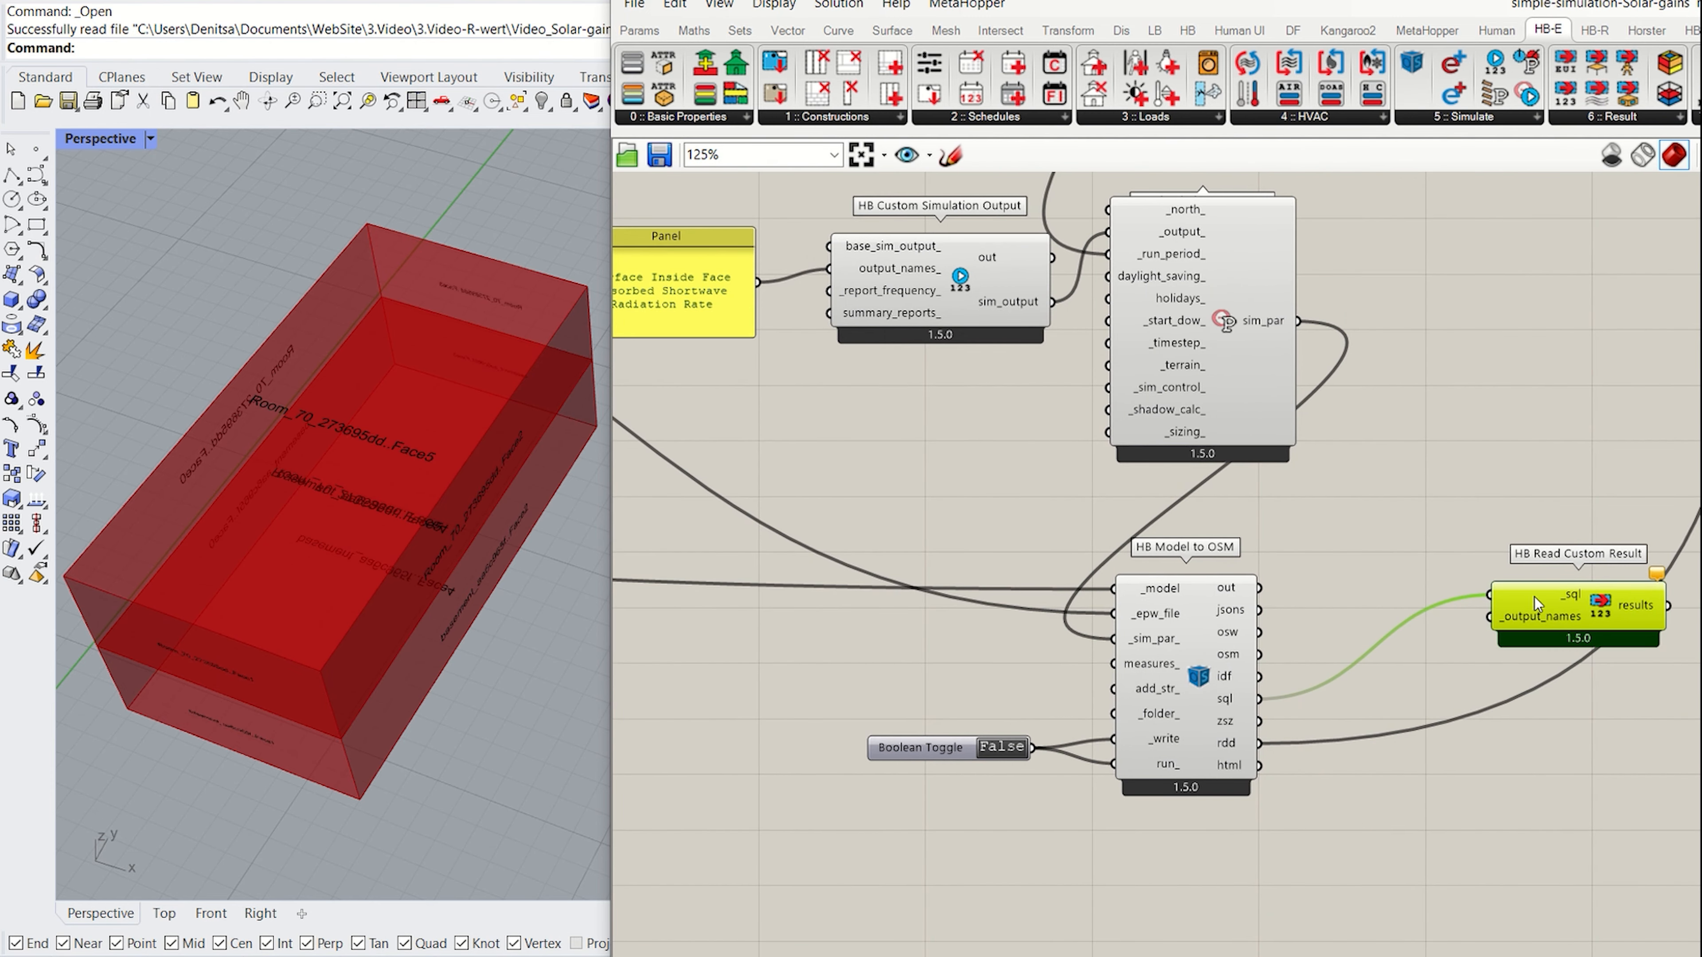
{"action": "left_click_drag", "start_coordinate": [1534, 596], "coordinate": [1536, 569]}
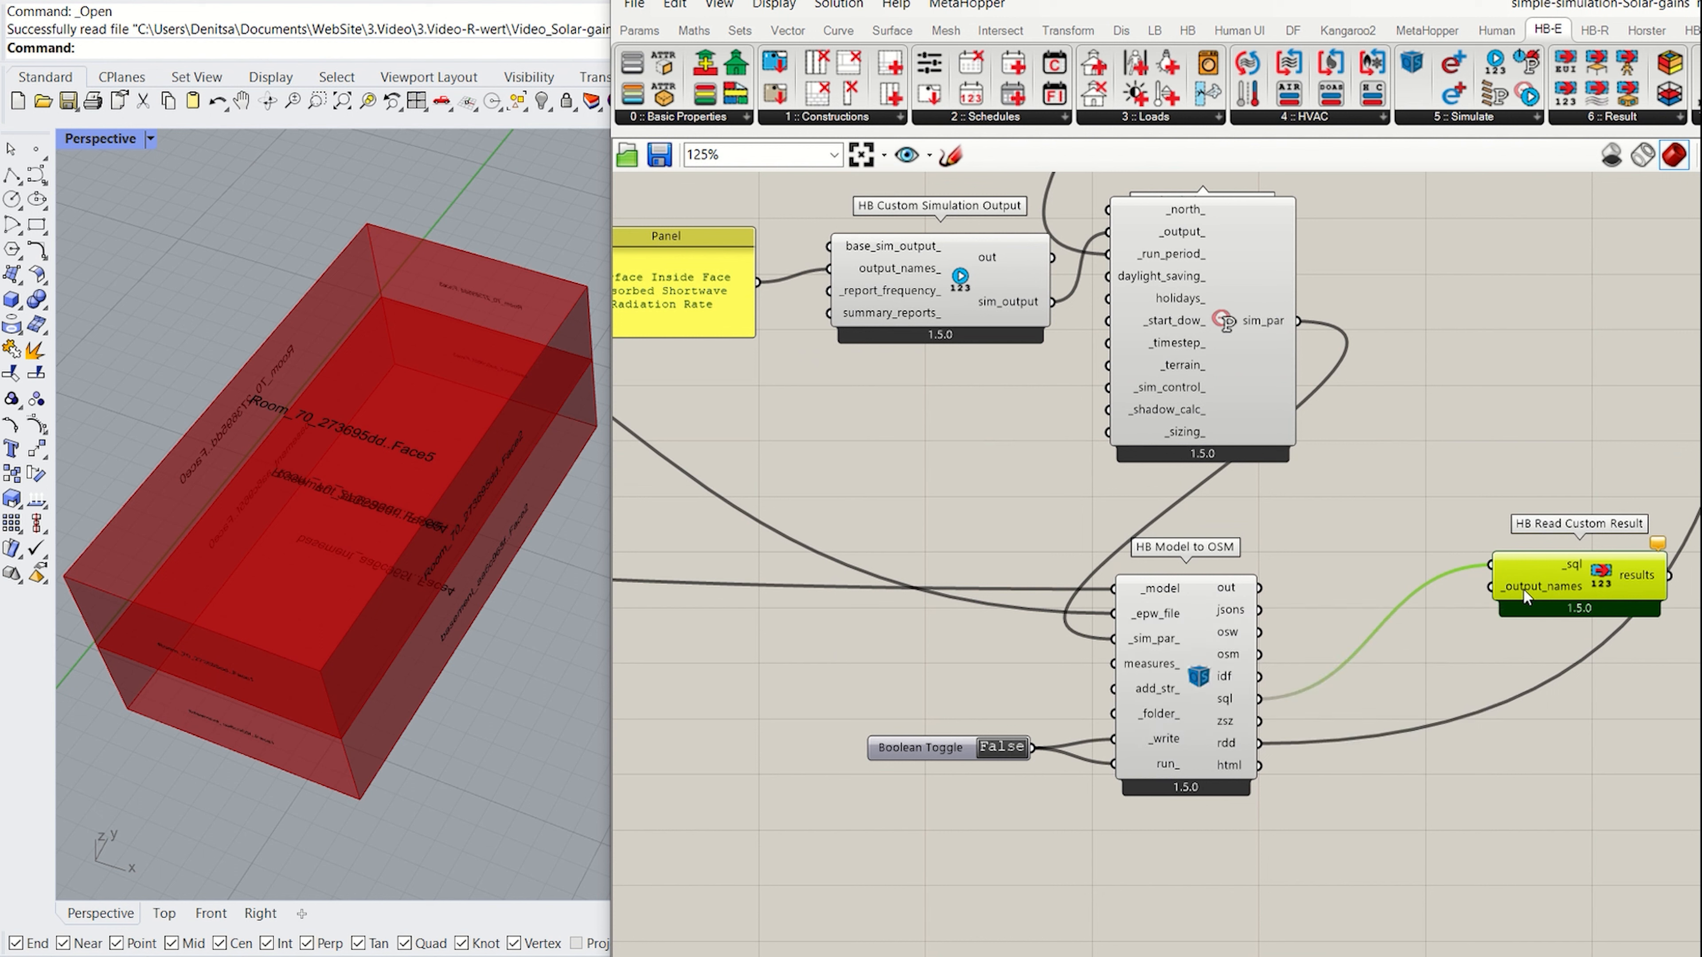
{"action": "left_click", "coordinate": [712, 294]}
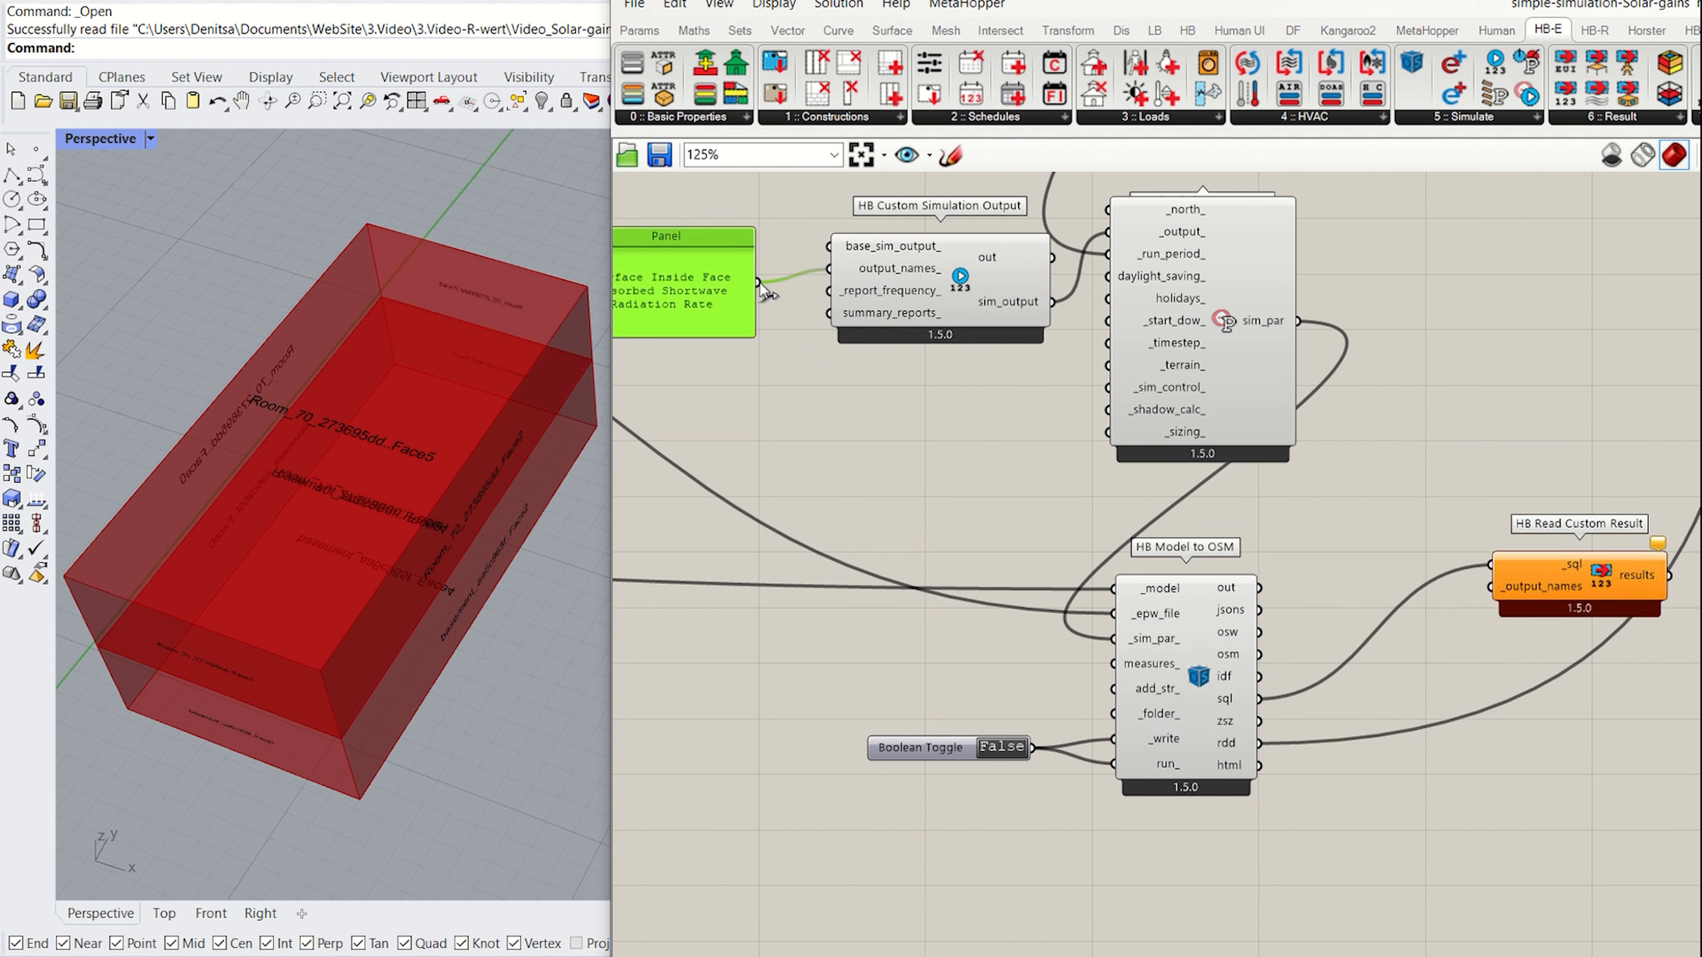
{"action": "left_click_drag", "start_coordinate": [759, 282], "coordinate": [1476, 593]}
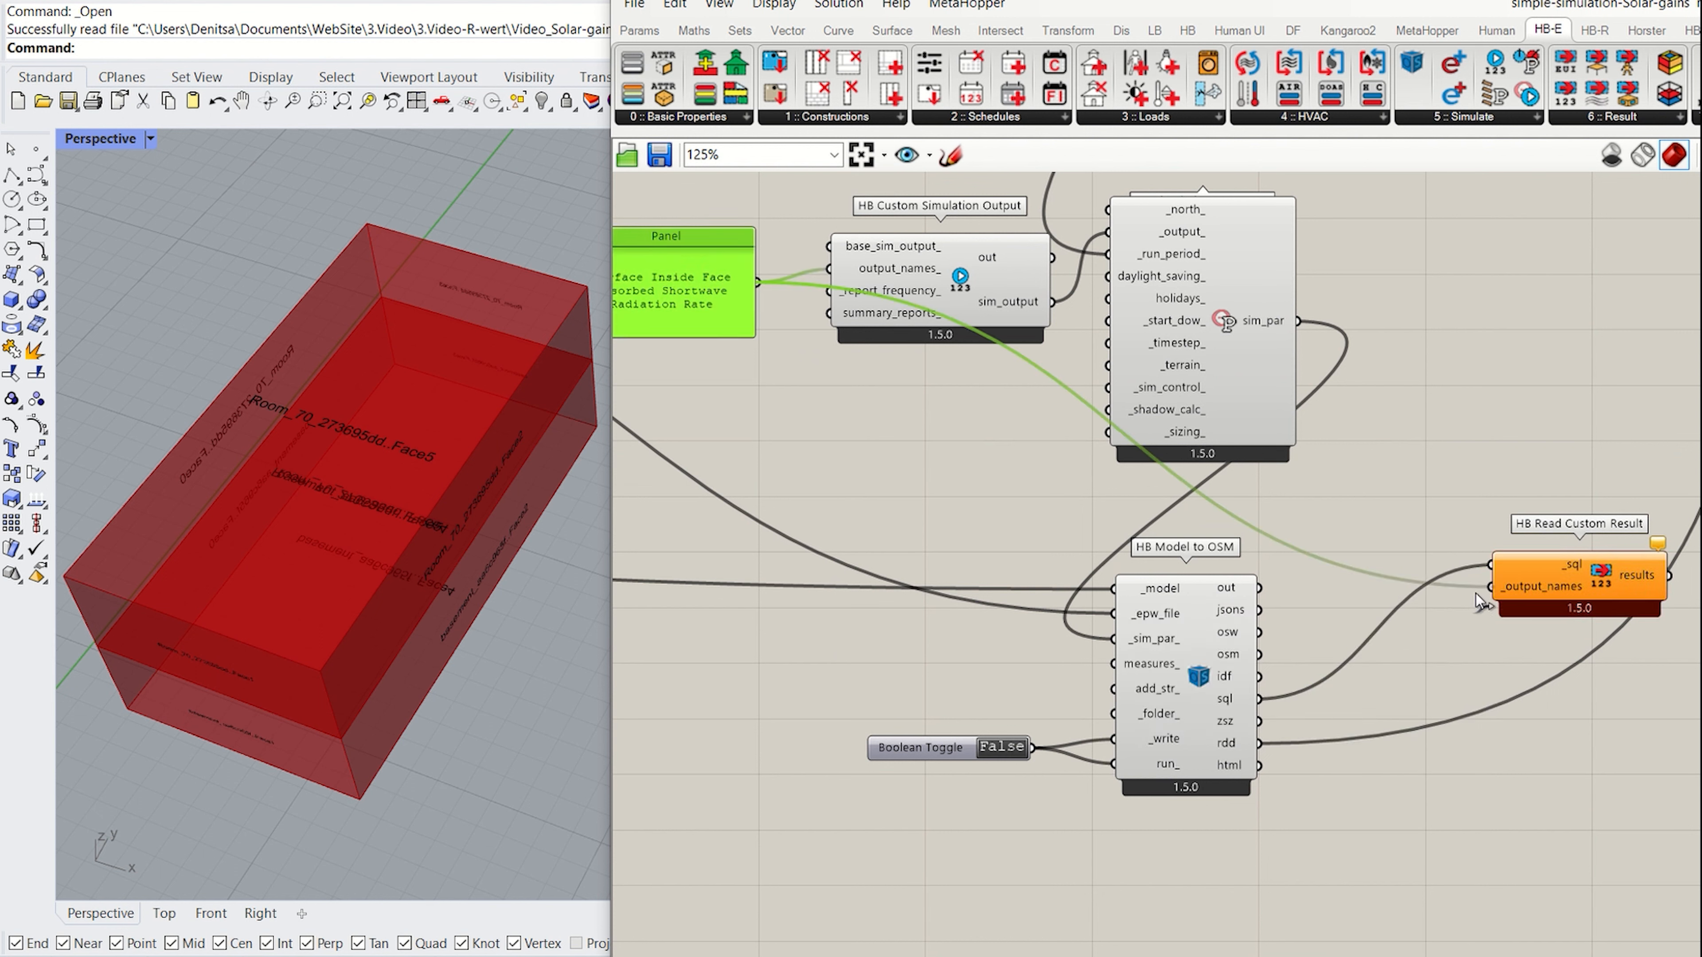
- Move HB Read Custom Result slightly lower beside the outputs of HB Model to OSM
{"action": "left_click", "coordinate": [1469, 497]}
{"action": "right_click_drag", "start_coordinate": [1469, 498], "coordinate": [1296, 507]}
{"action": "left_click_drag", "start_coordinate": [1367, 577], "coordinate": [1375, 639]}
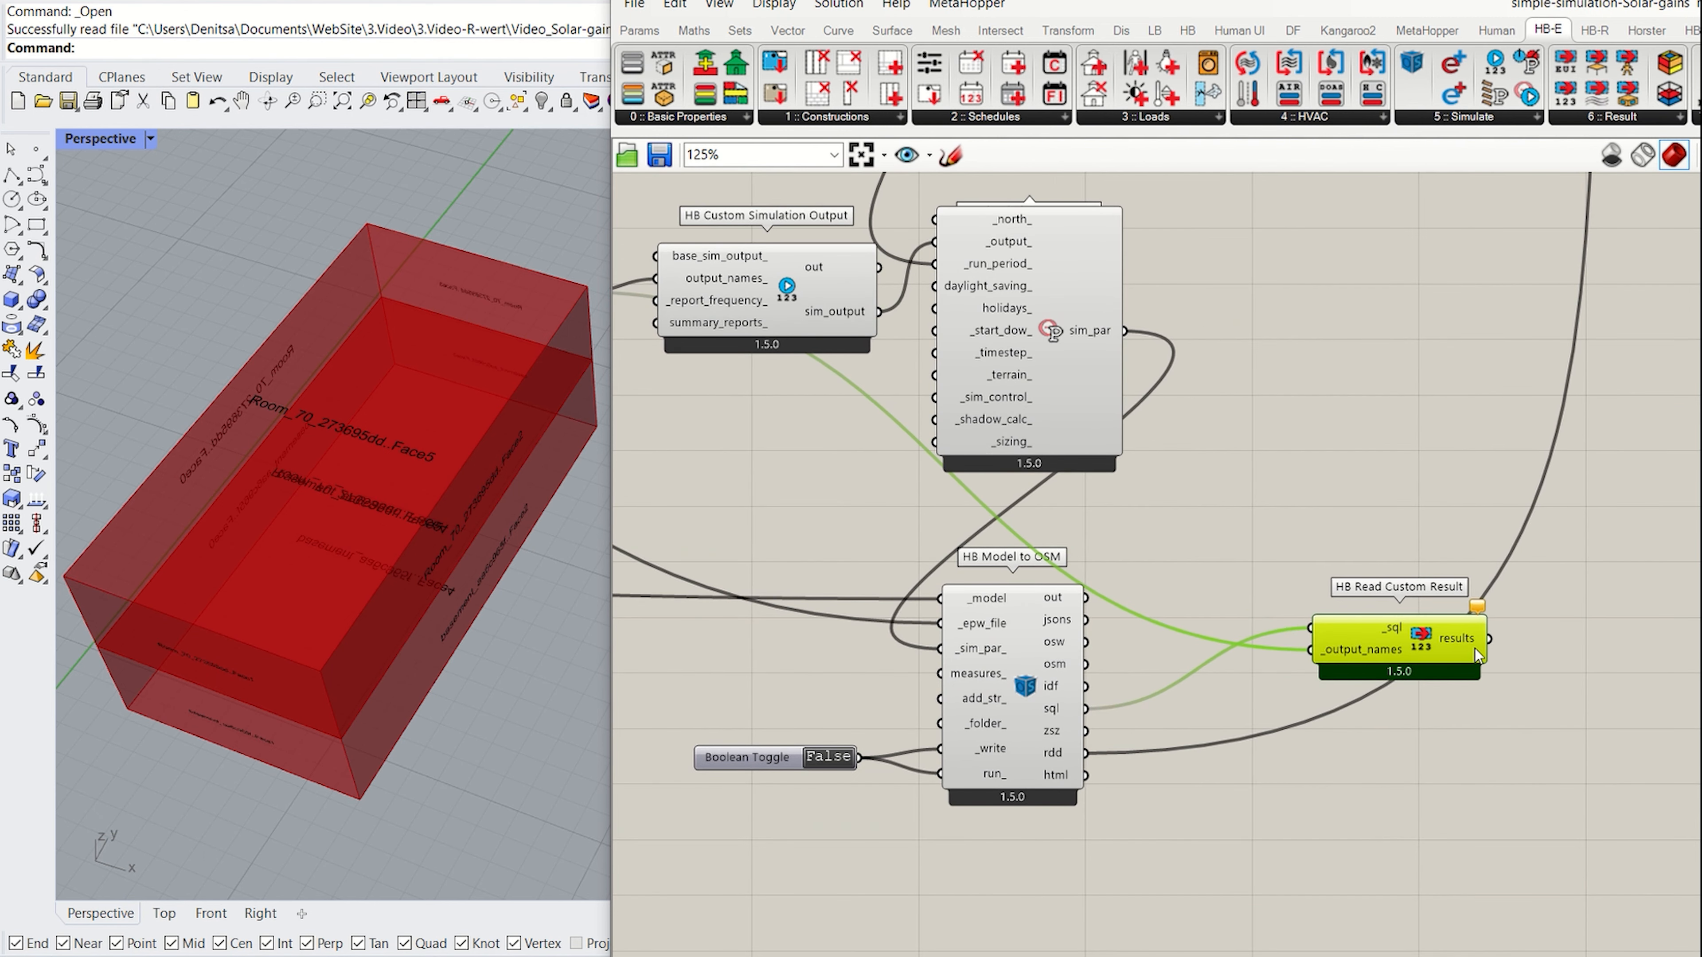
{"action": "left_click", "coordinate": [1496, 647]}
{"action": "scroll", "coordinate": [1496, 647], "scroll_direction": "up", "scroll_amount": 3}
{"action": "scroll", "coordinate": [1470, 633], "scroll_direction": "down", "scroll_amount": 3}
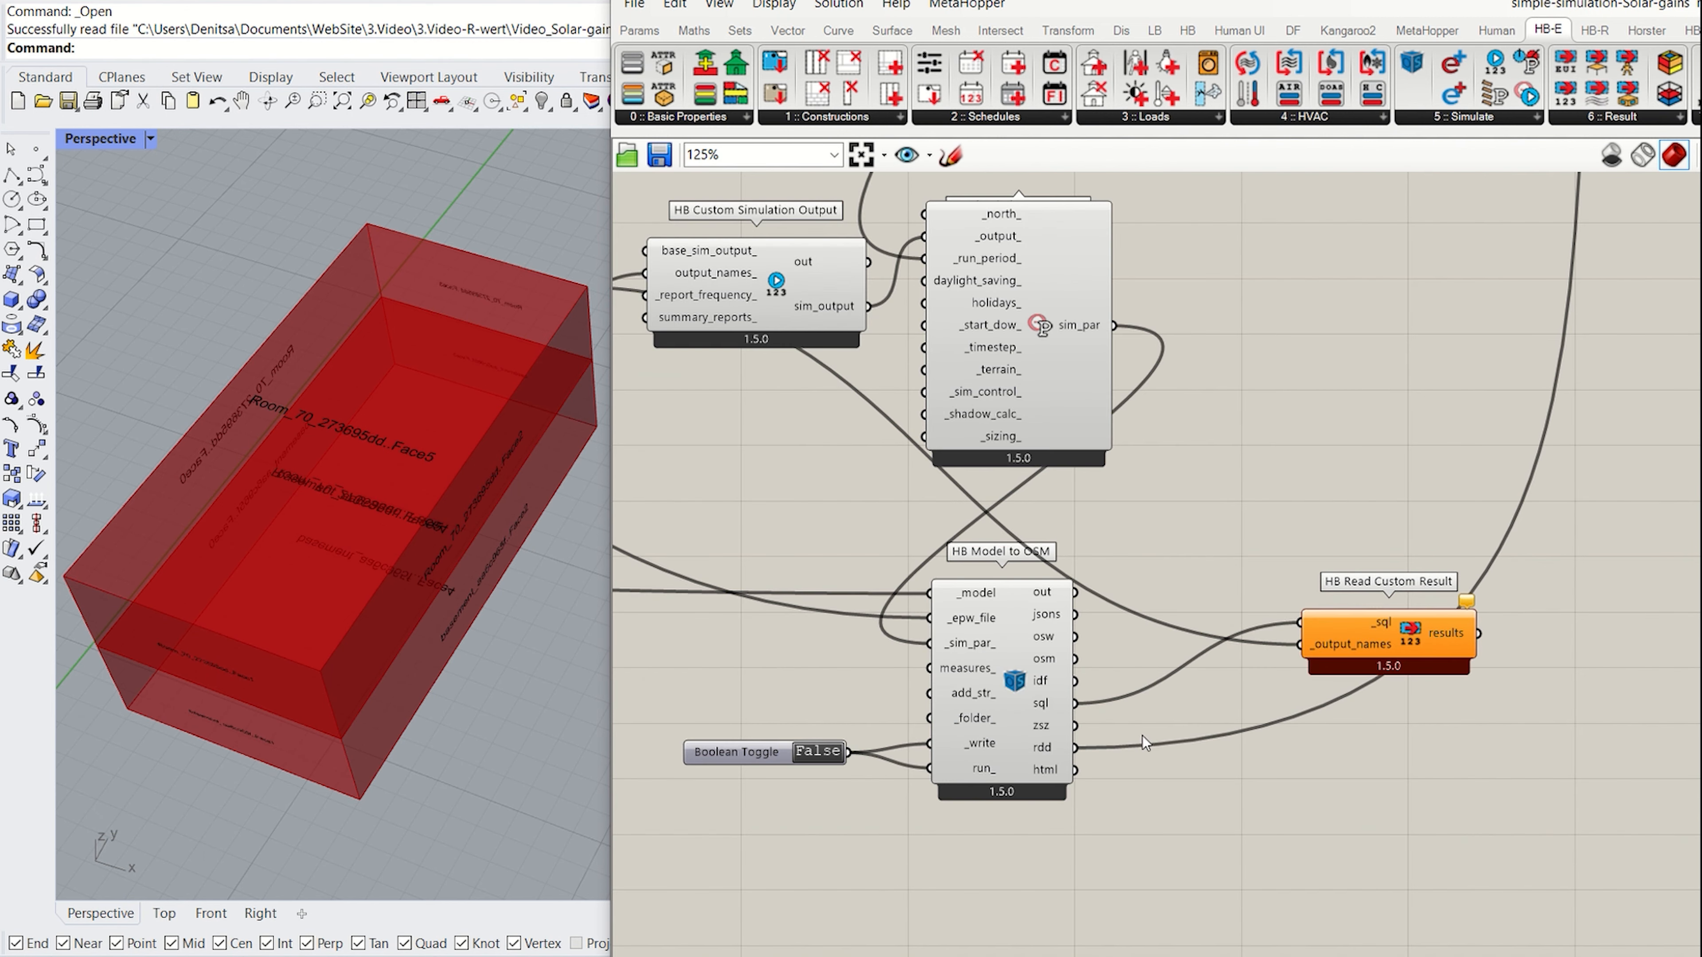
- Add an HB Color Faces component to the right of HB Read Custom Result
{"action": "scroll", "coordinate": [1325, 679], "scroll_direction": "down", "scroll_amount": 3}
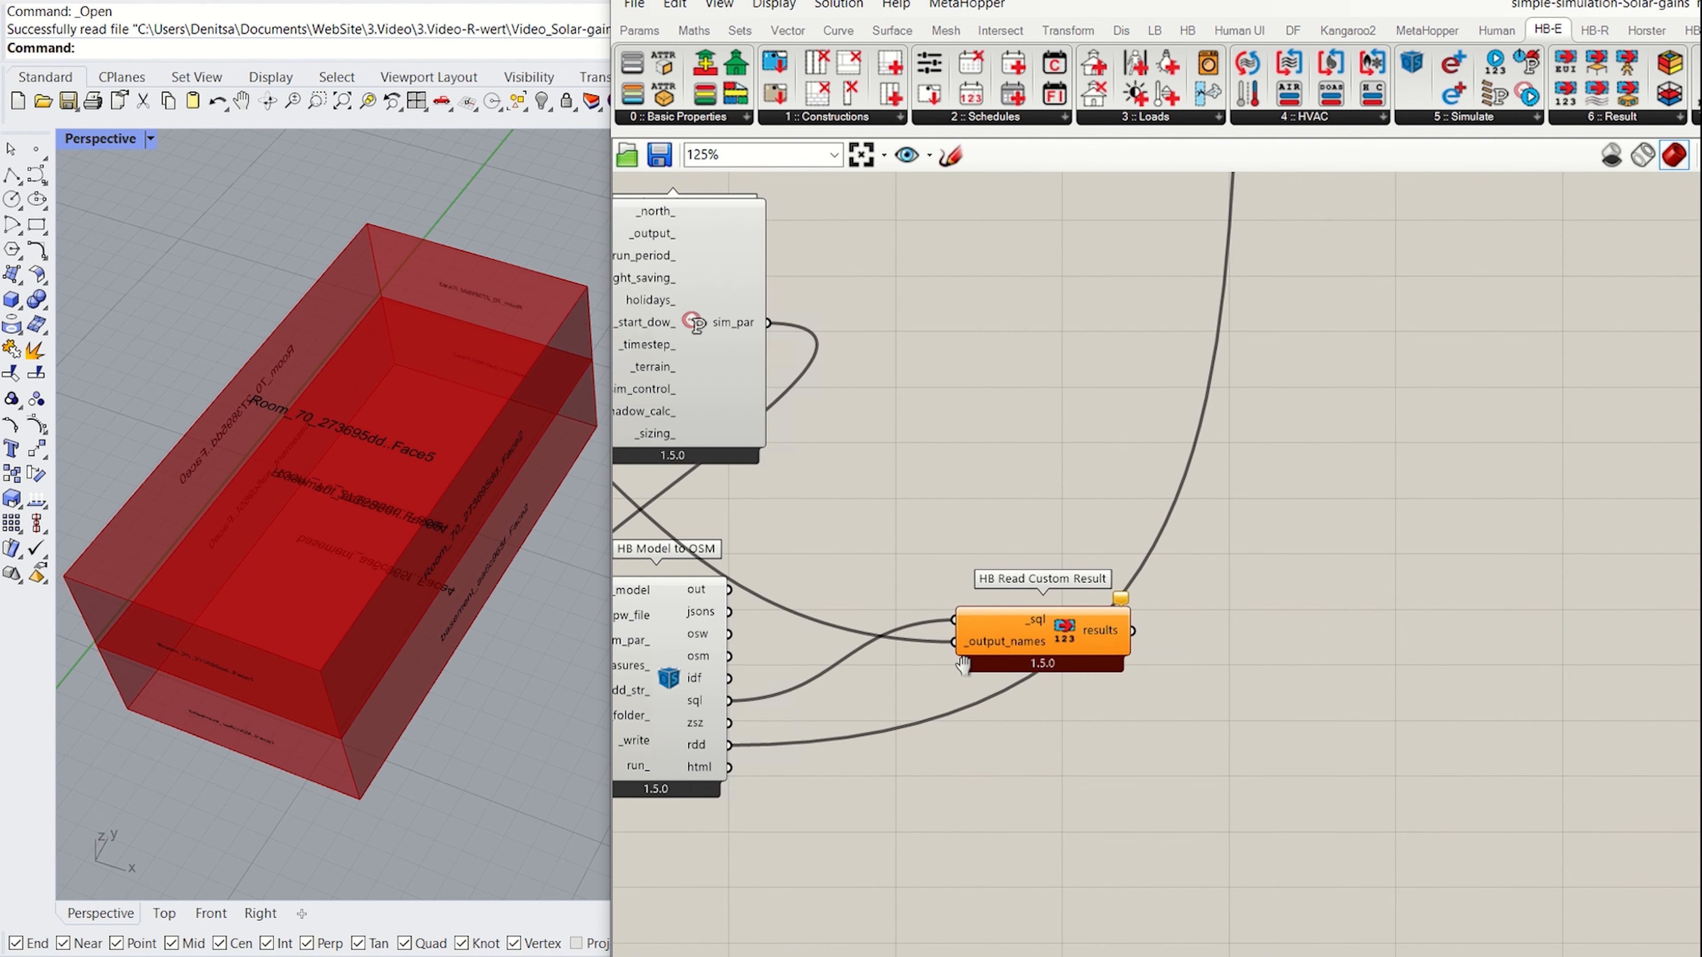
{"action": "left_click", "coordinate": [1156, 642]}
{"action": "right_click_drag", "start_coordinate": [1350, 673], "coordinate": [1218, 679]}
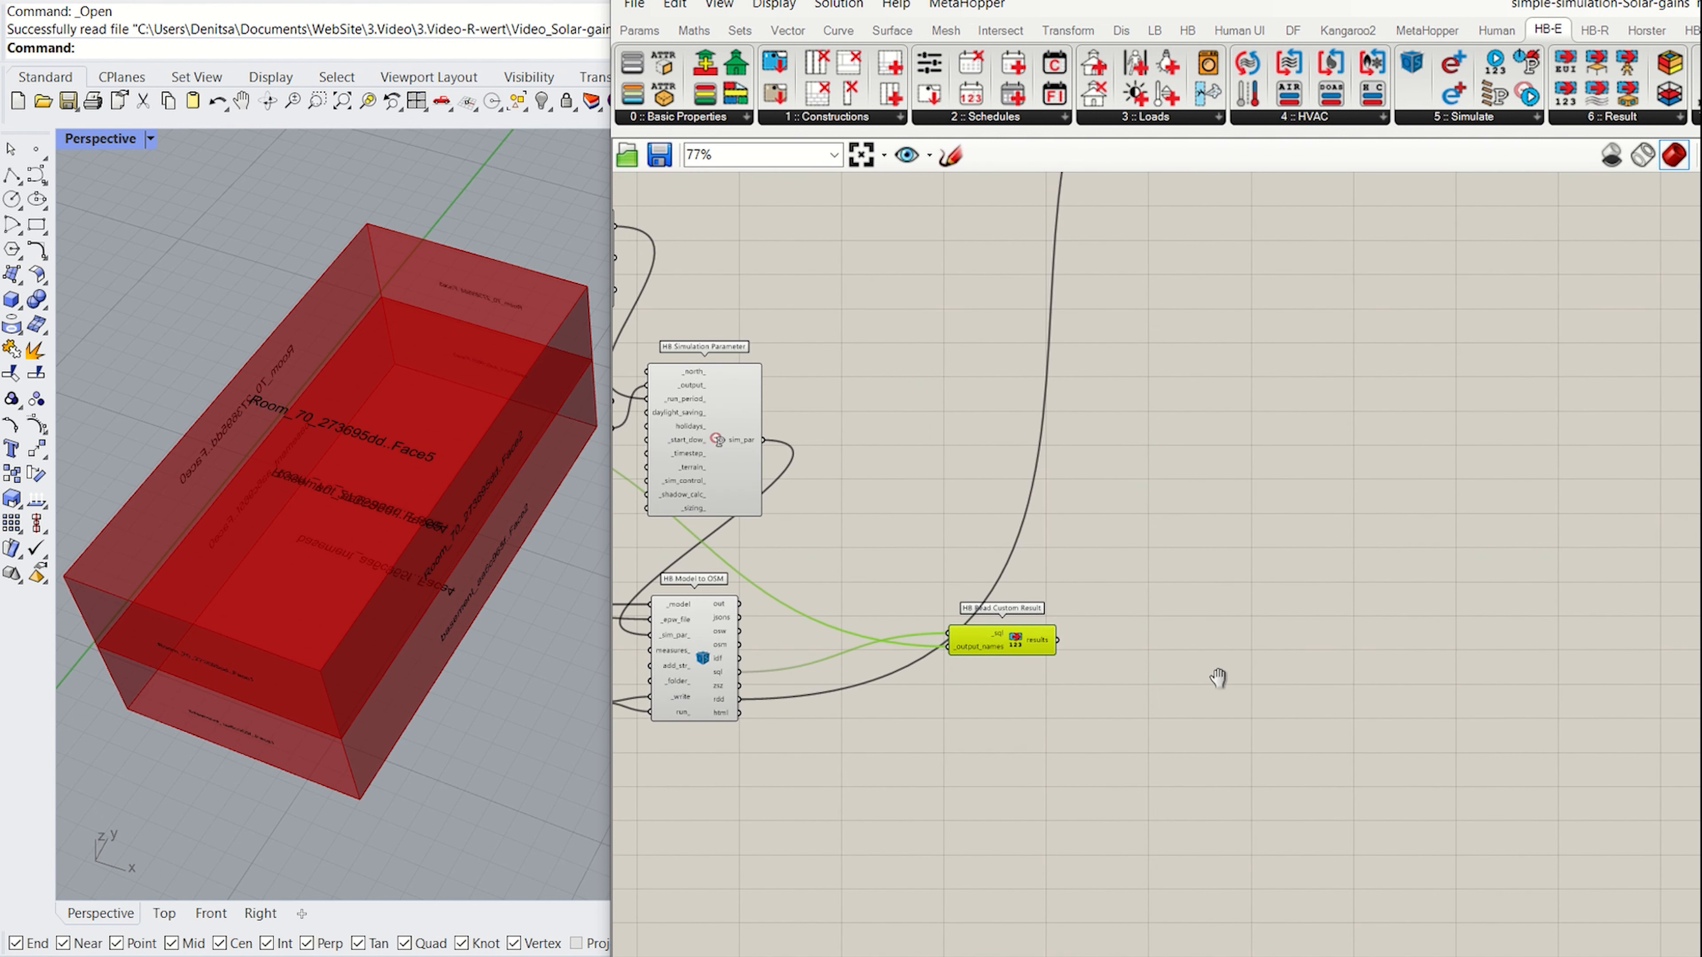
{"action": "left_click_drag", "start_coordinate": [1669, 63], "coordinate": [1285, 599]}
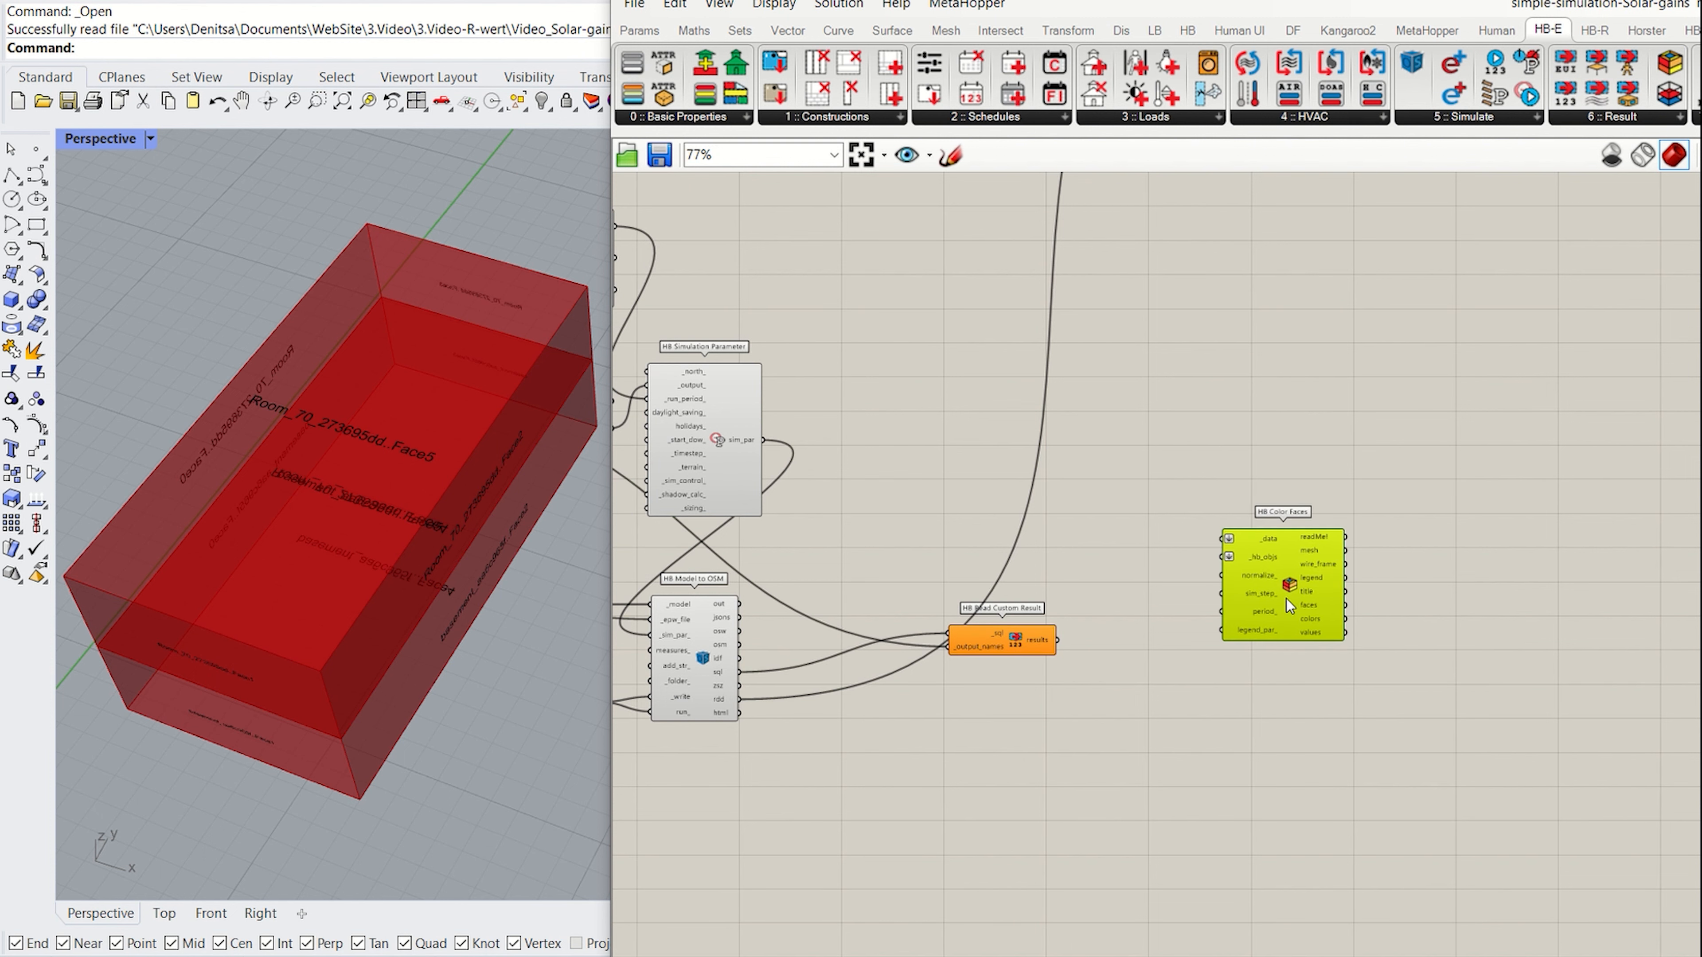
{"action": "scroll", "coordinate": [1090, 626], "scroll_direction": "up", "scroll_amount": 3}
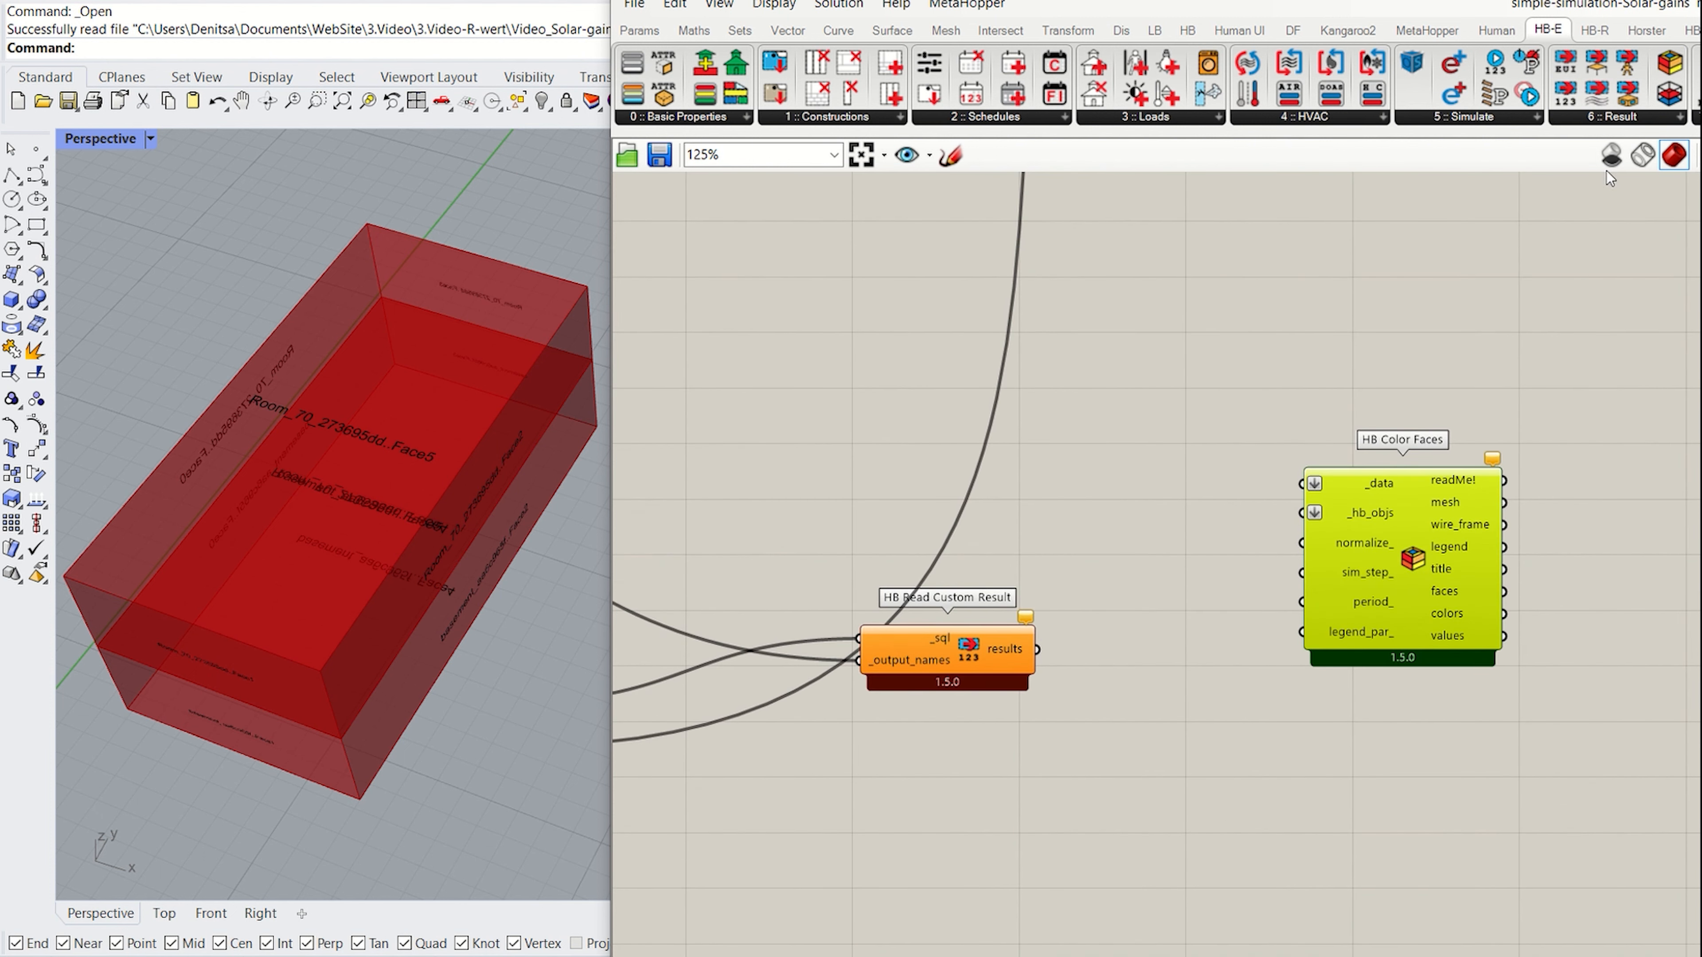
- Add an LB Monthly Chart component below HB Color Faces and space the two components apart
{"action": "mouse_move", "coordinate": [1421, 554]}
{"action": "left_click", "coordinate": [1641, 115]}
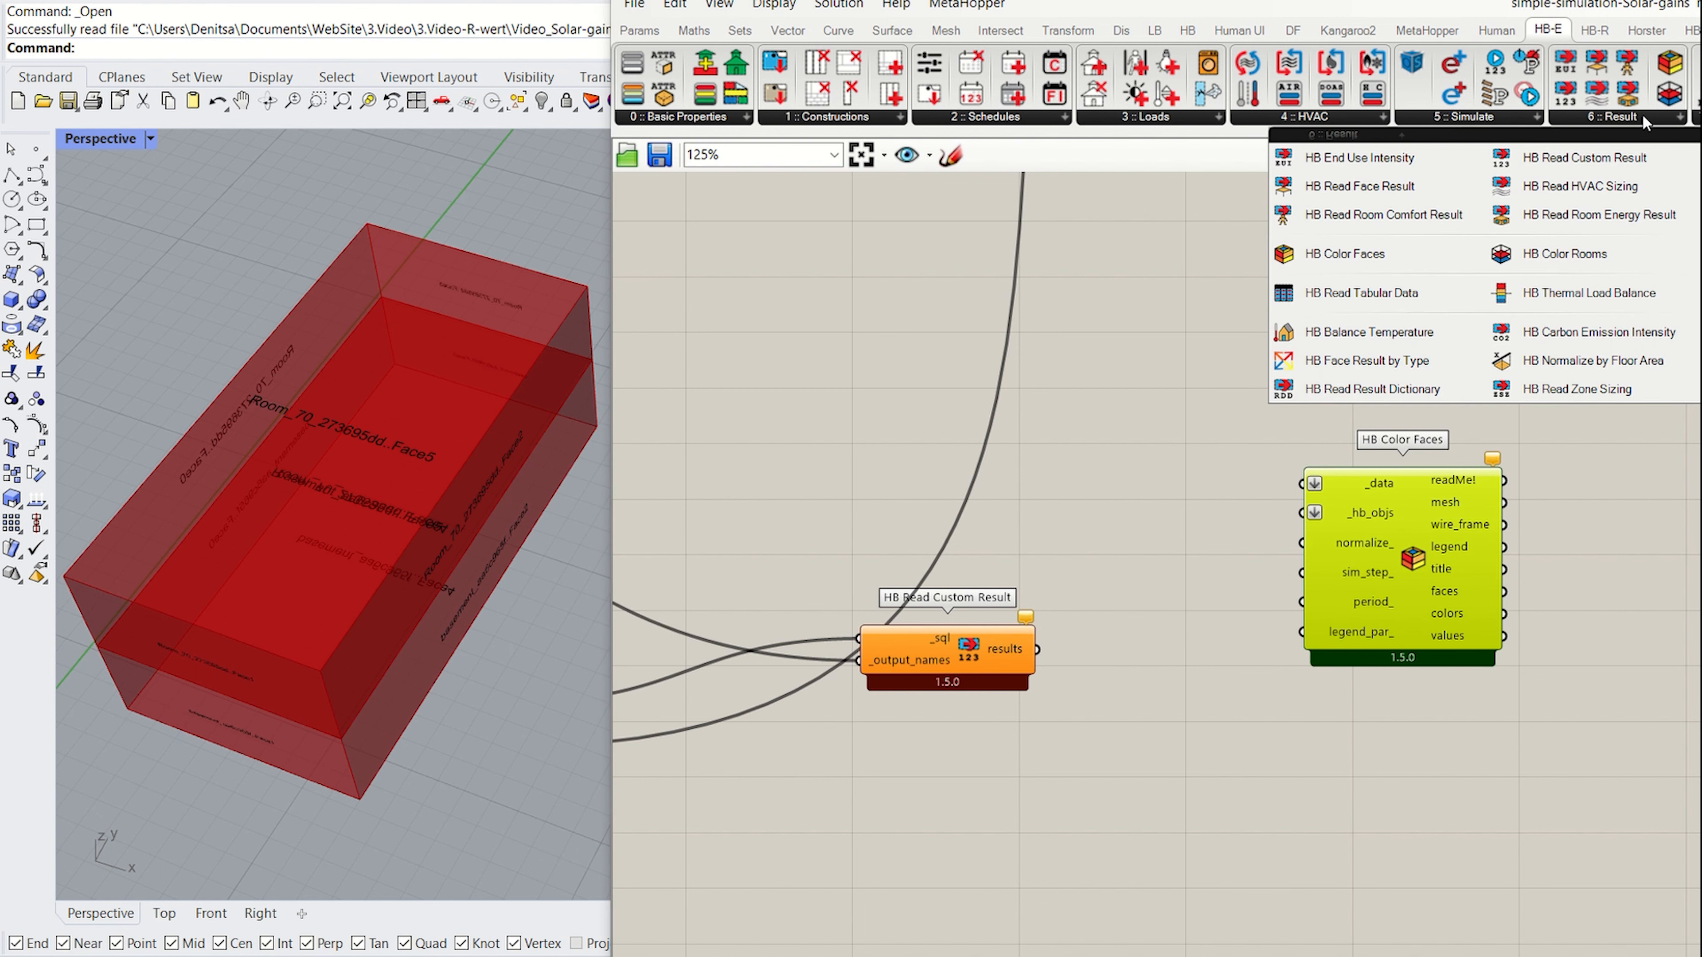
{"action": "left_click", "coordinate": [1154, 33]}
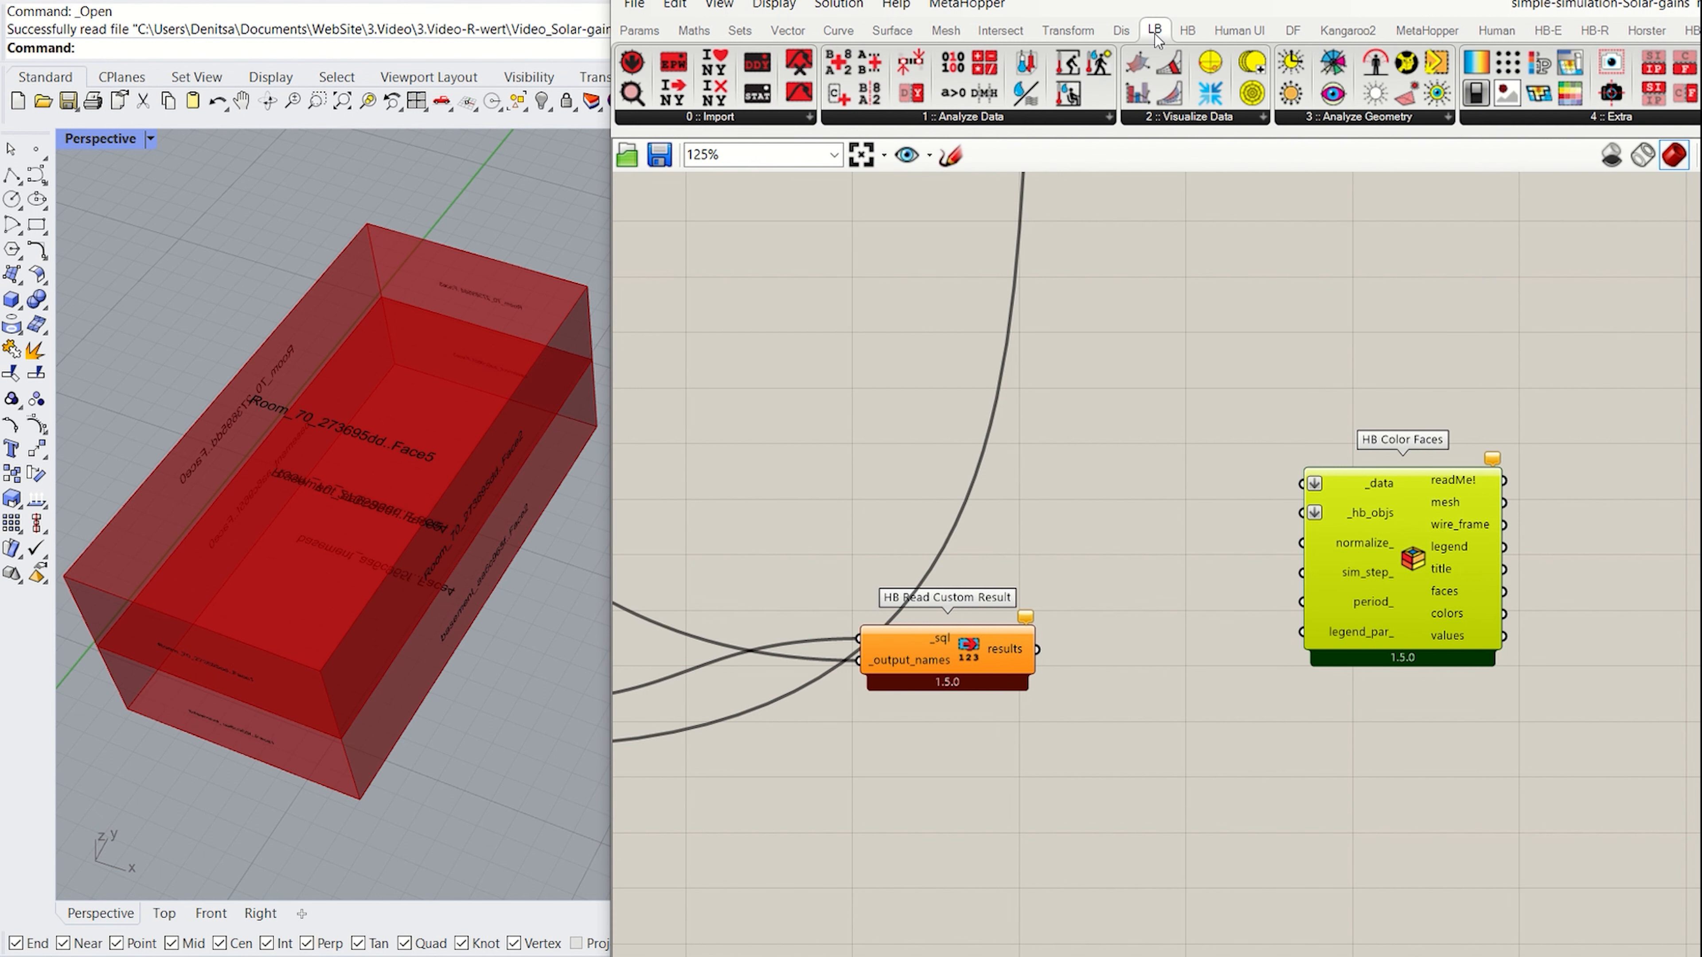
{"action": "left_click_drag", "start_coordinate": [1137, 93], "coordinate": [1414, 834]}
{"action": "right_click_drag", "start_coordinate": [1414, 834], "coordinate": [1345, 685]}
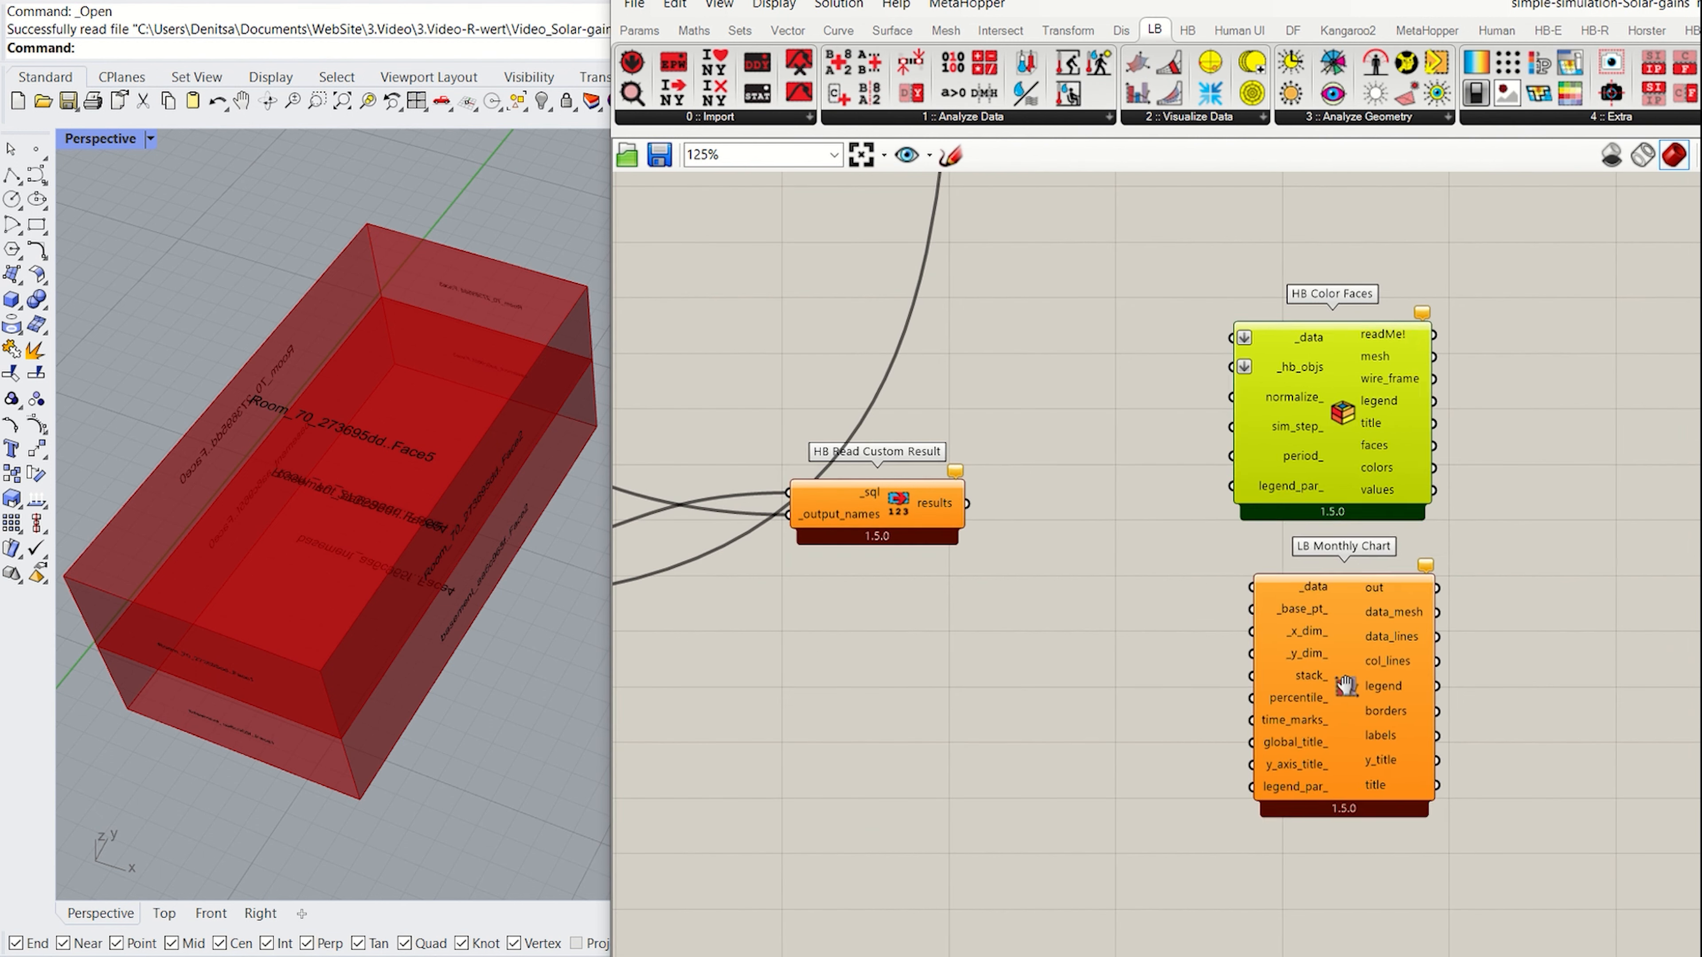
{"action": "left_click_drag", "start_coordinate": [1346, 685], "coordinate": [1330, 713]}
{"action": "left_click_drag", "start_coordinate": [1329, 467], "coordinate": [1329, 454]}
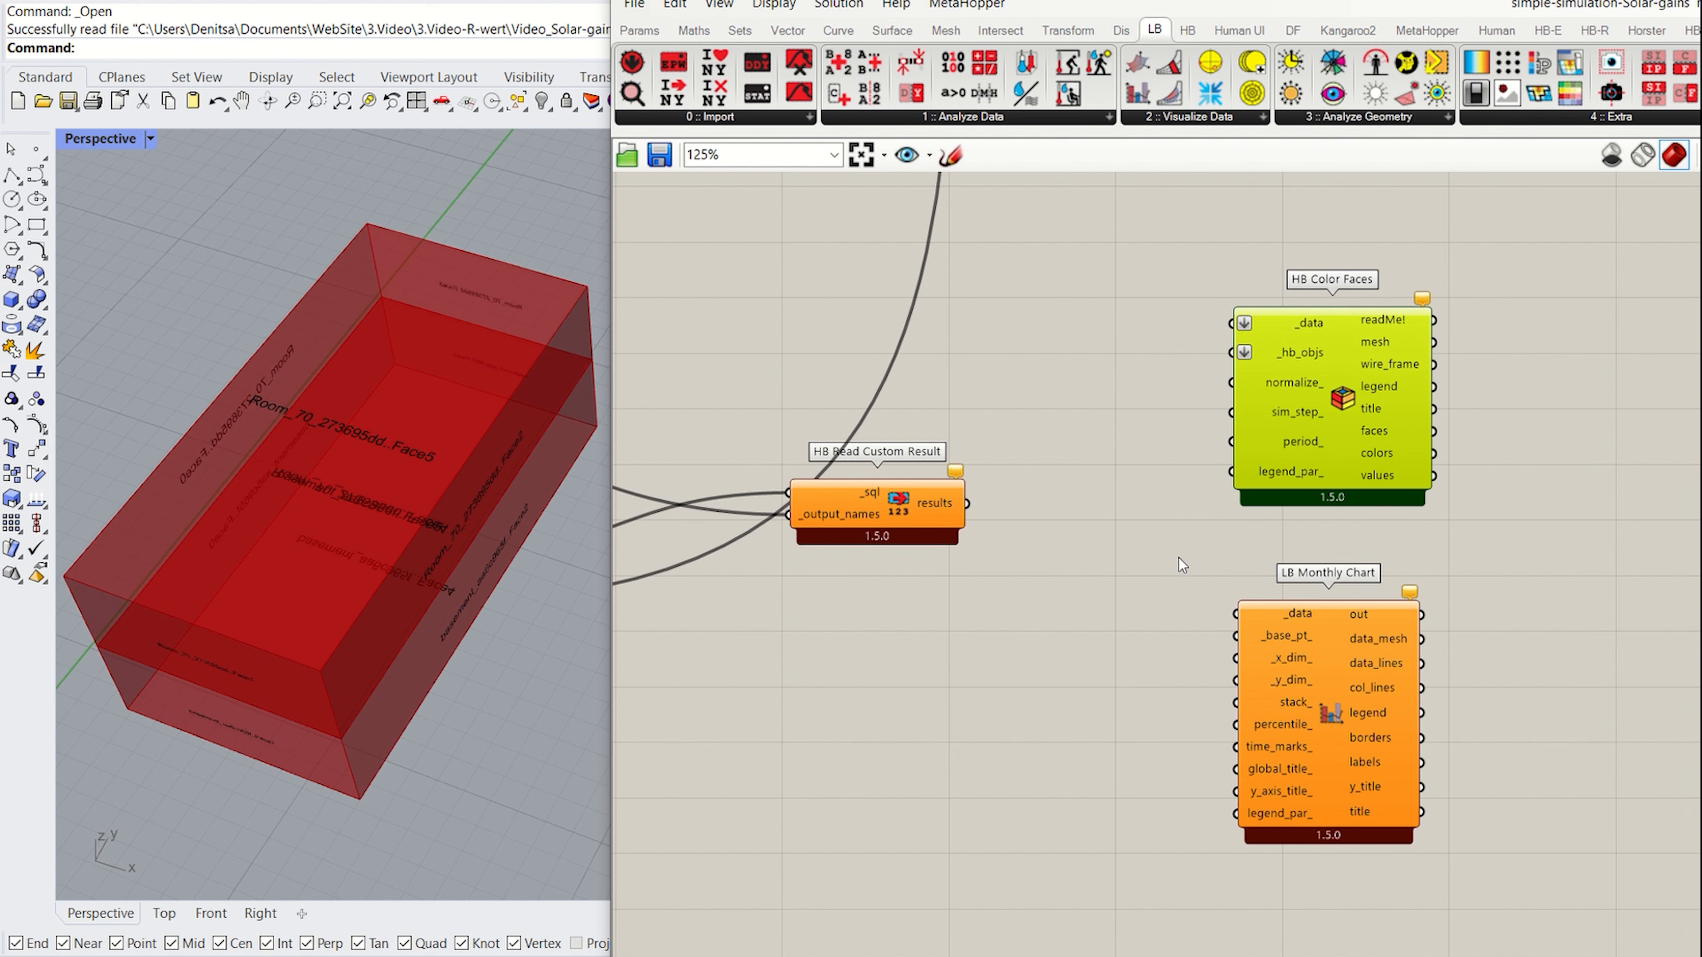
- Set the Boolean Toggle to True to run the simulation, and inspect the results output of HB Read Custom Result
{"action": "right_click_drag", "start_coordinate": [1041, 554], "coordinate": [1567, 508]}
{"action": "scroll", "coordinate": [1566, 508], "scroll_direction": "down", "scroll_amount": 1}
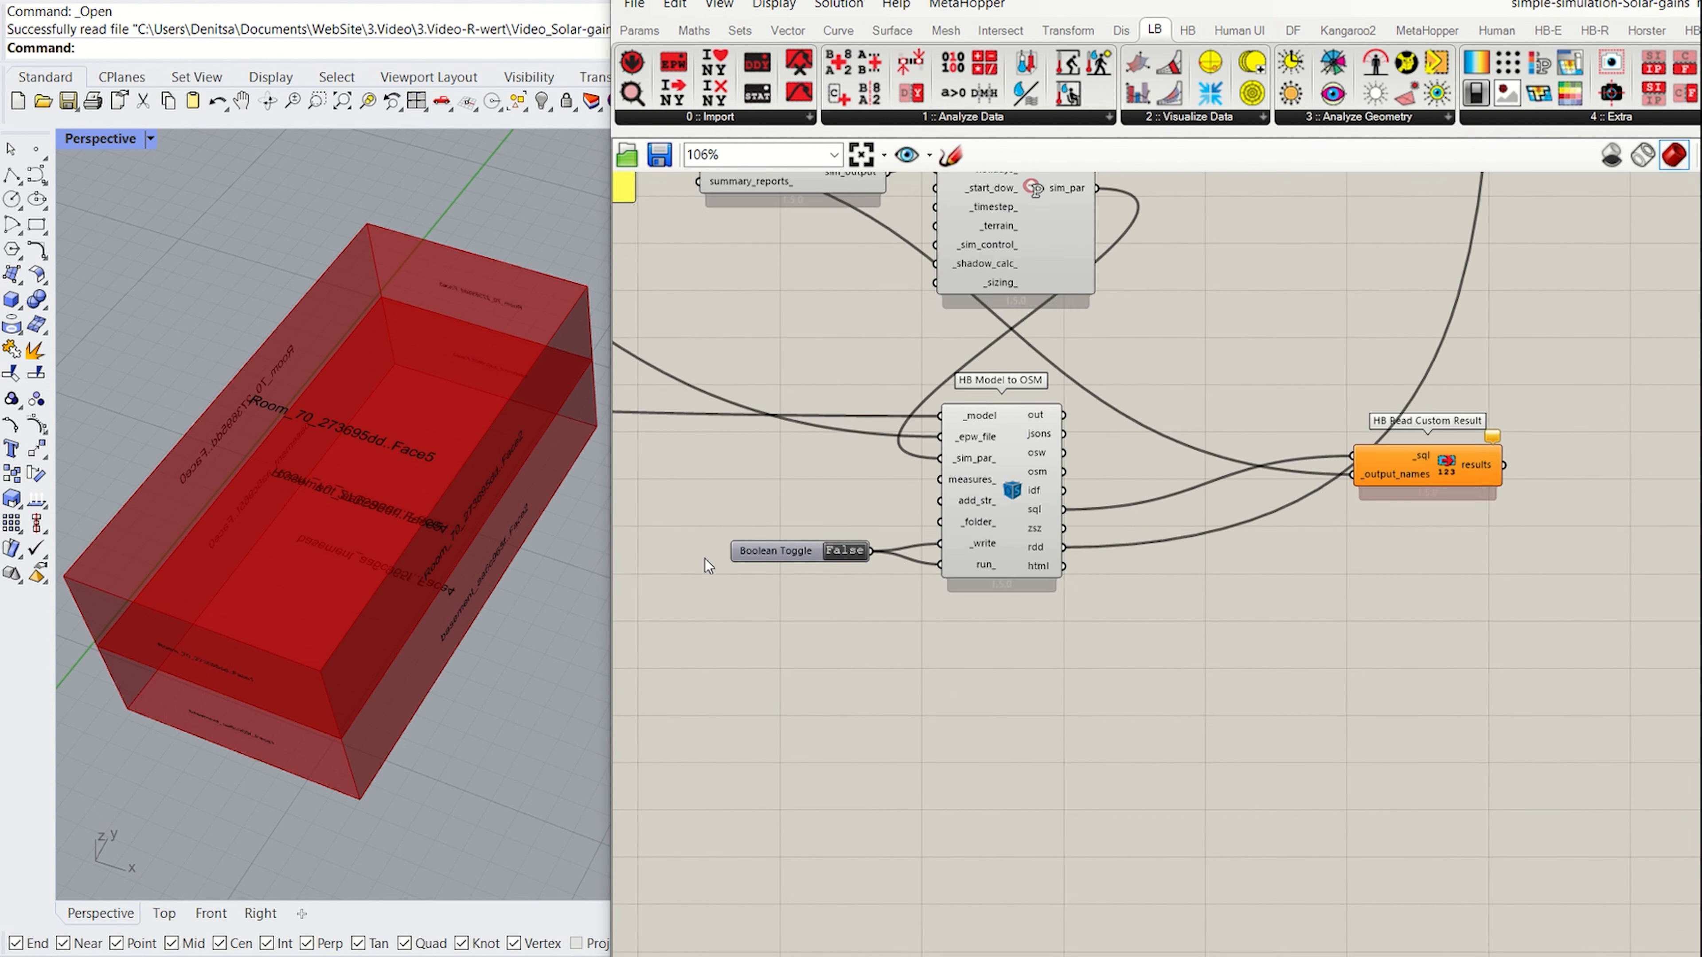
{"action": "left_click", "coordinate": [841, 554]}
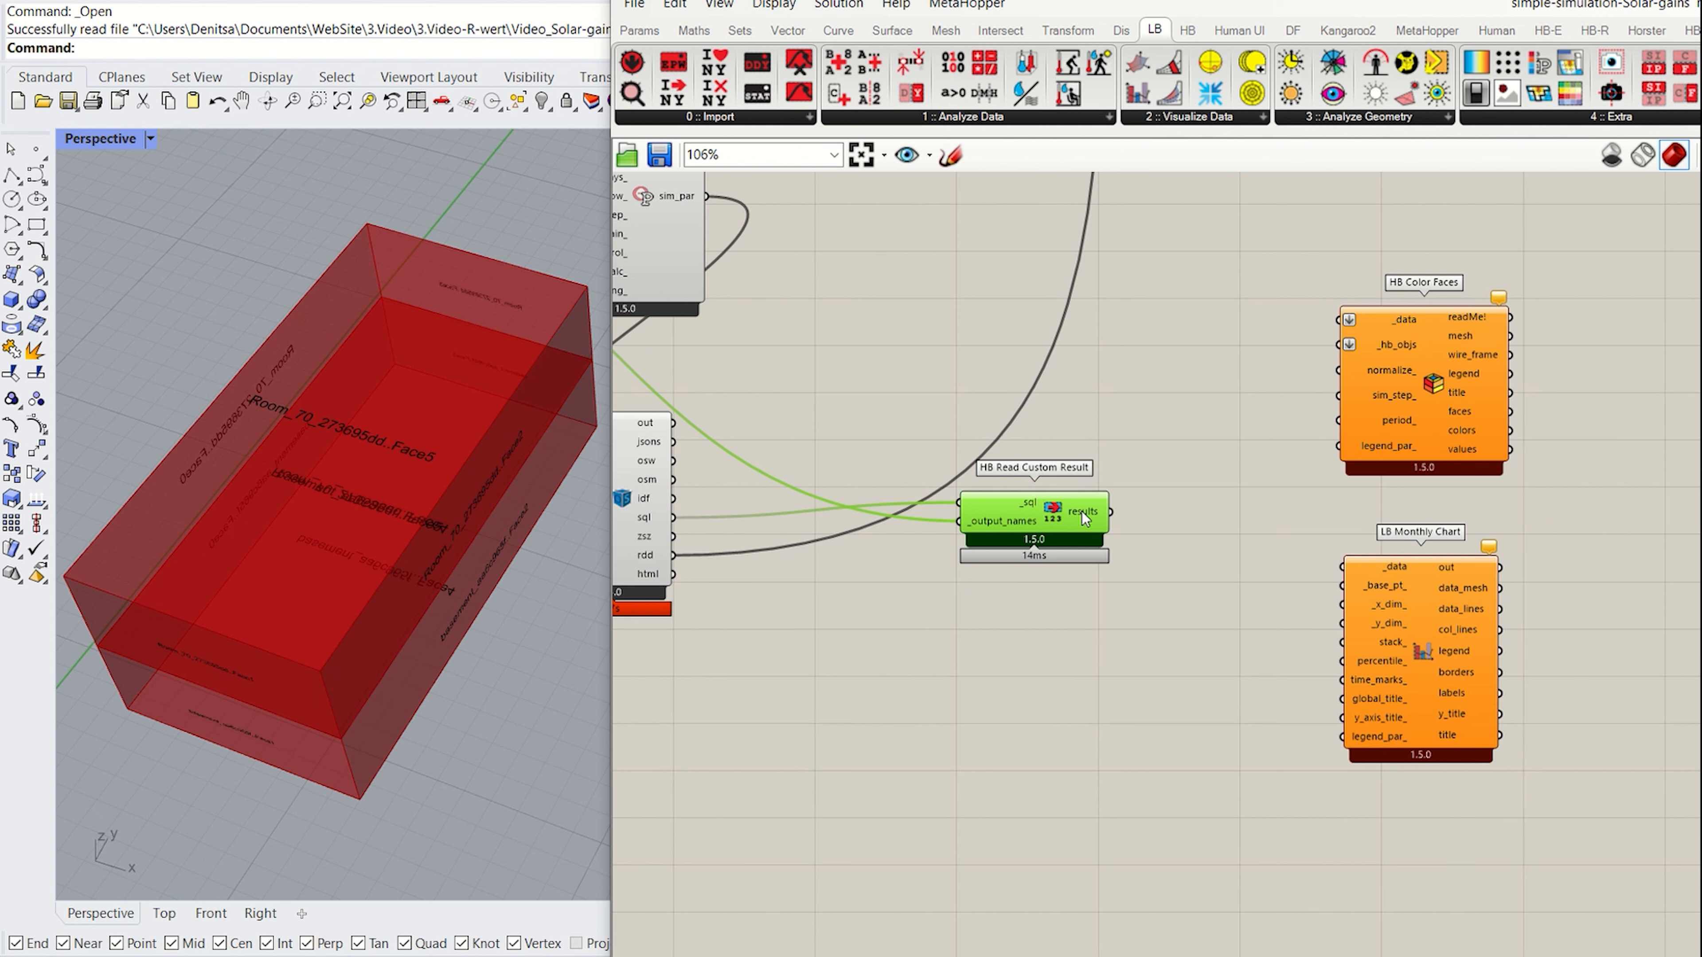
{"action": "mouse_move", "coordinate": [1082, 512]}
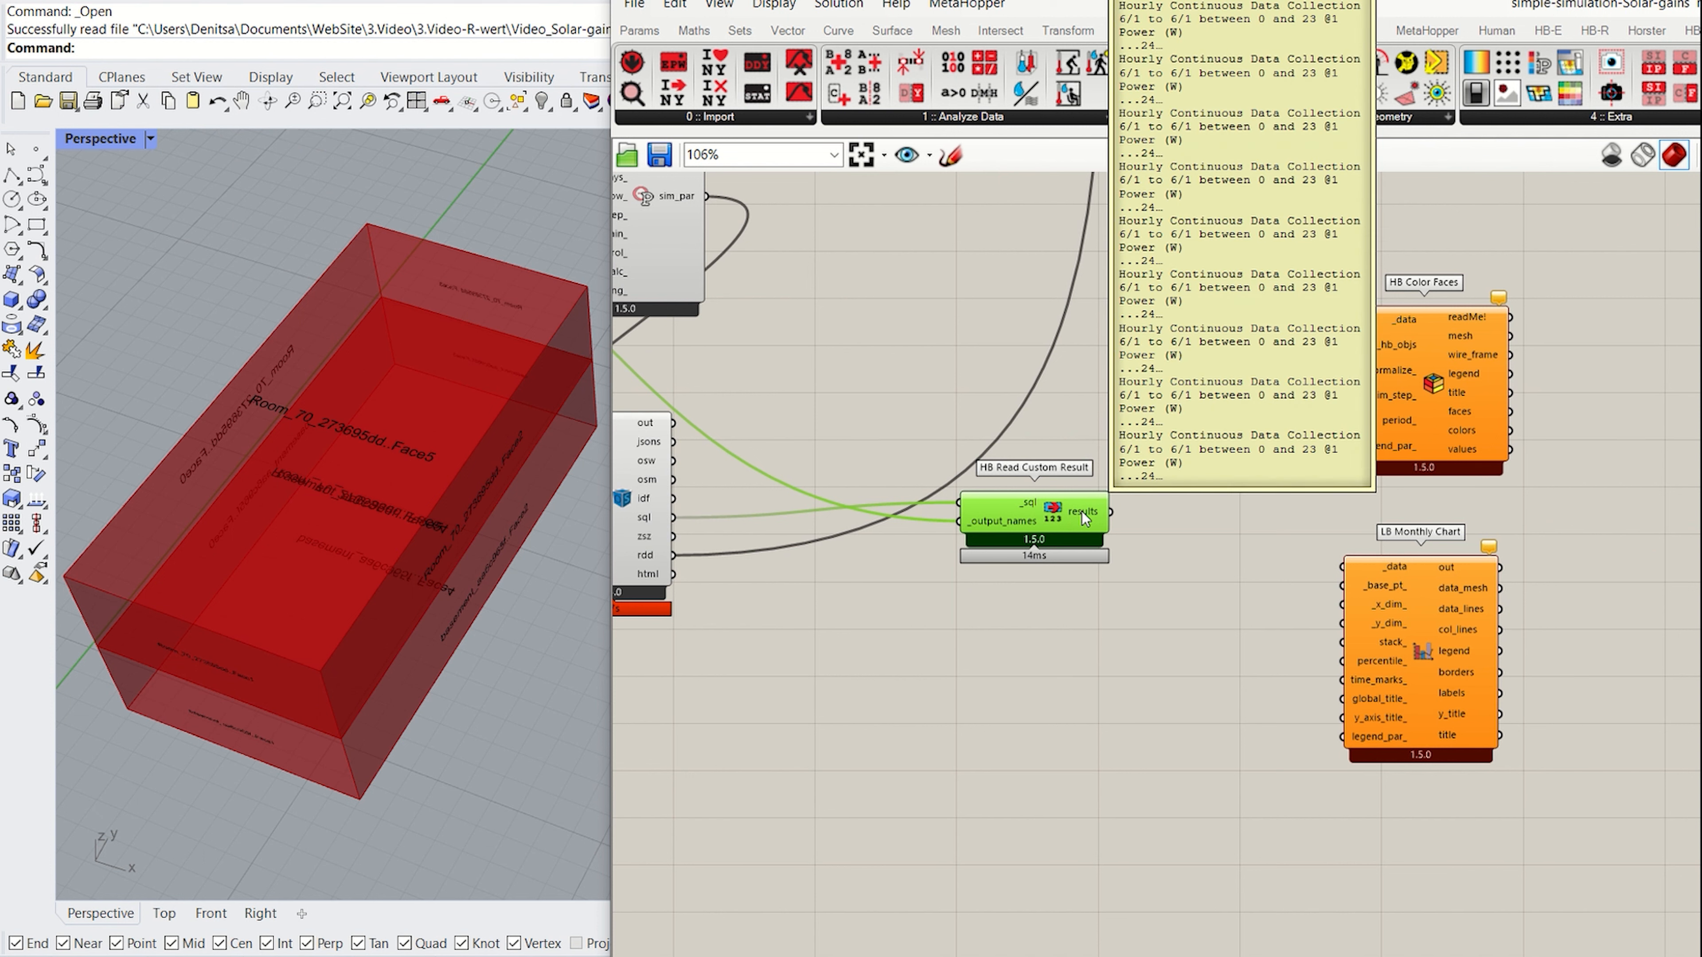
{"action": "left_click_drag", "start_coordinate": [1067, 544], "coordinate": [1005, 674]}
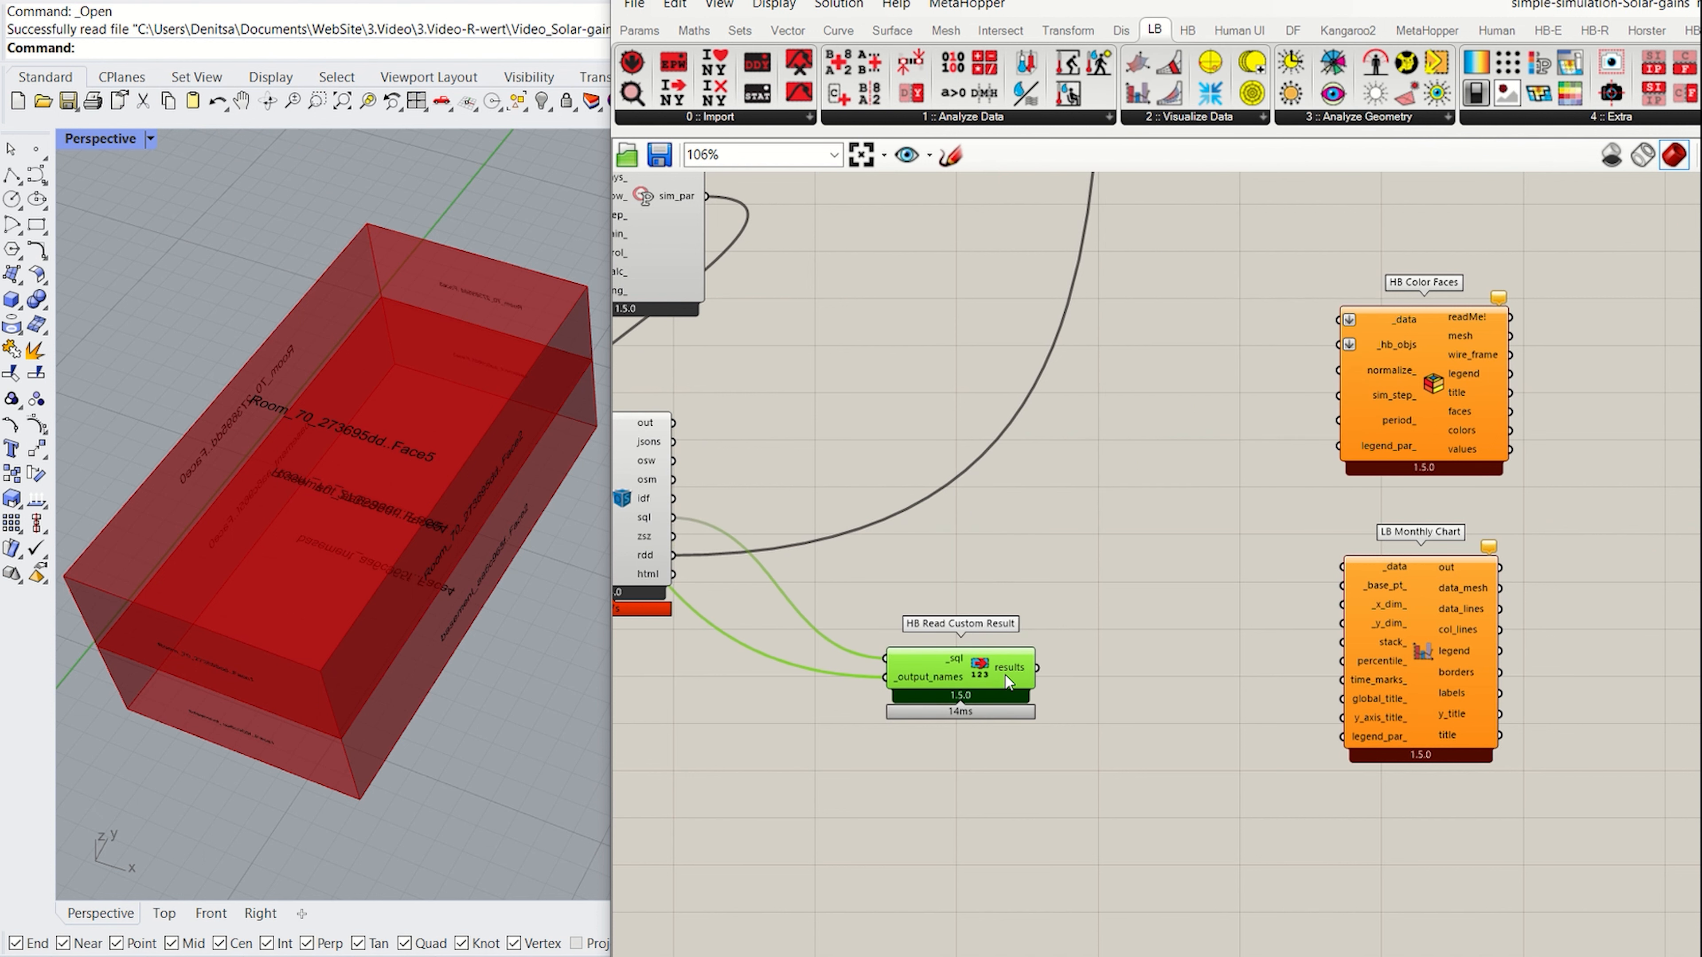
{"action": "mouse_move", "coordinate": [1005, 674]}
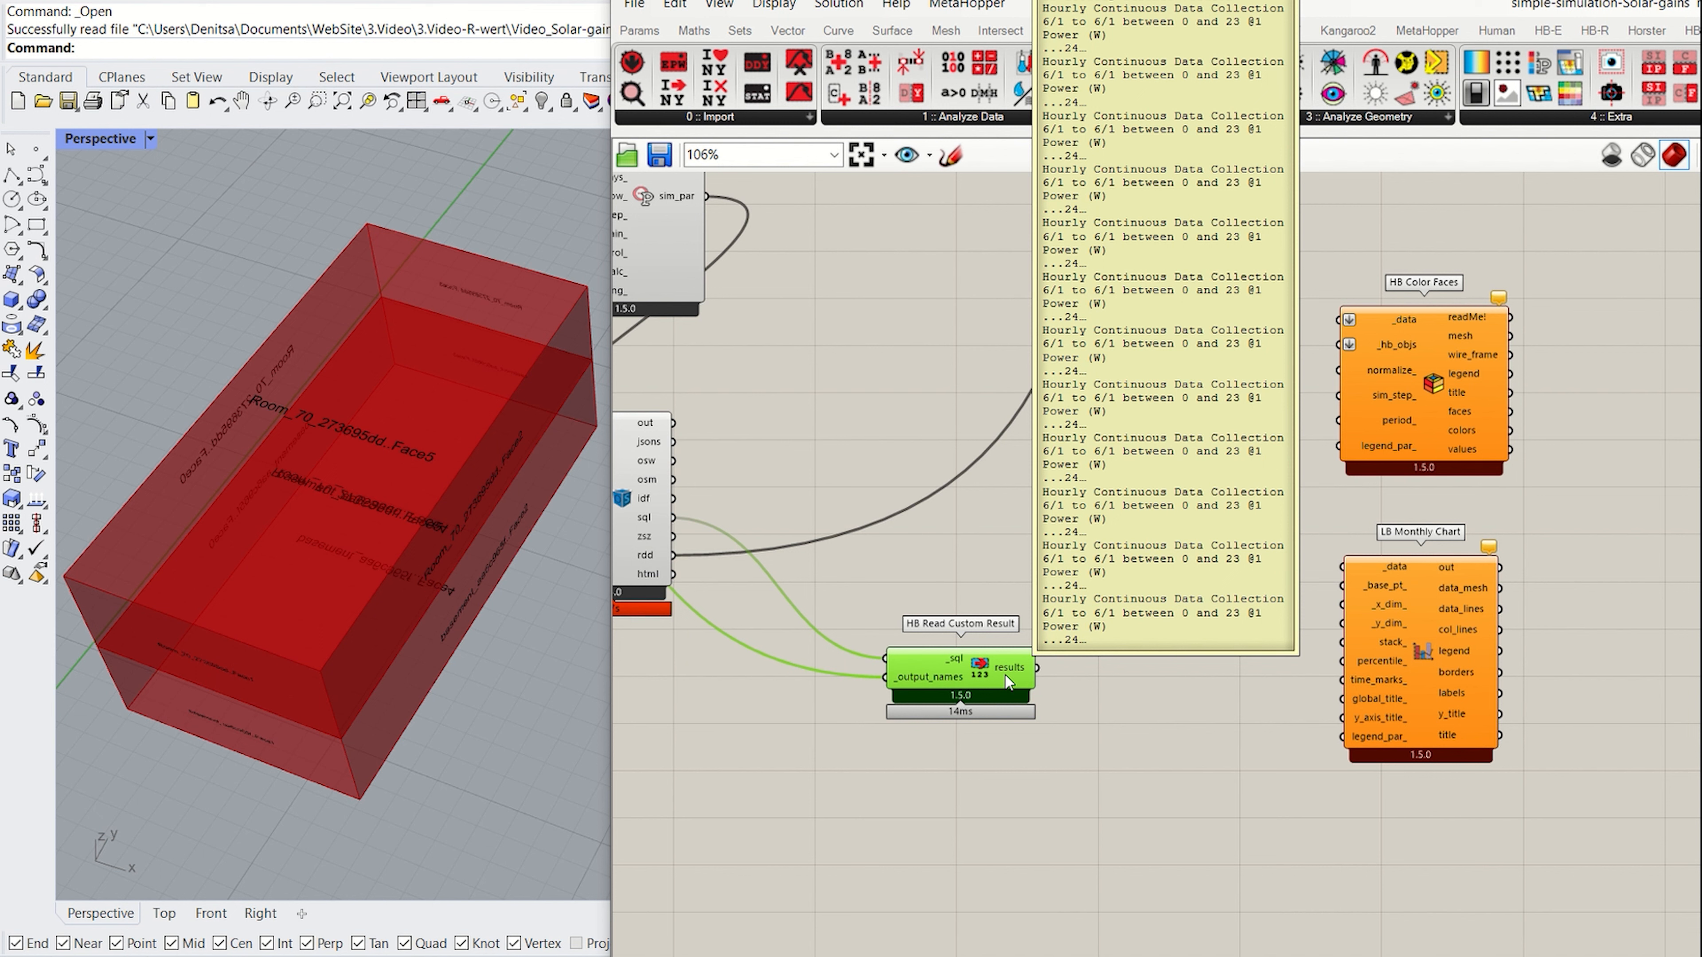
- Connect the results output of HB Read Custom Result to _data of both HB Color Faces and LB Monthly Chart
{"action": "left_click_drag", "start_coordinate": [1005, 674], "coordinate": [1338, 320]}
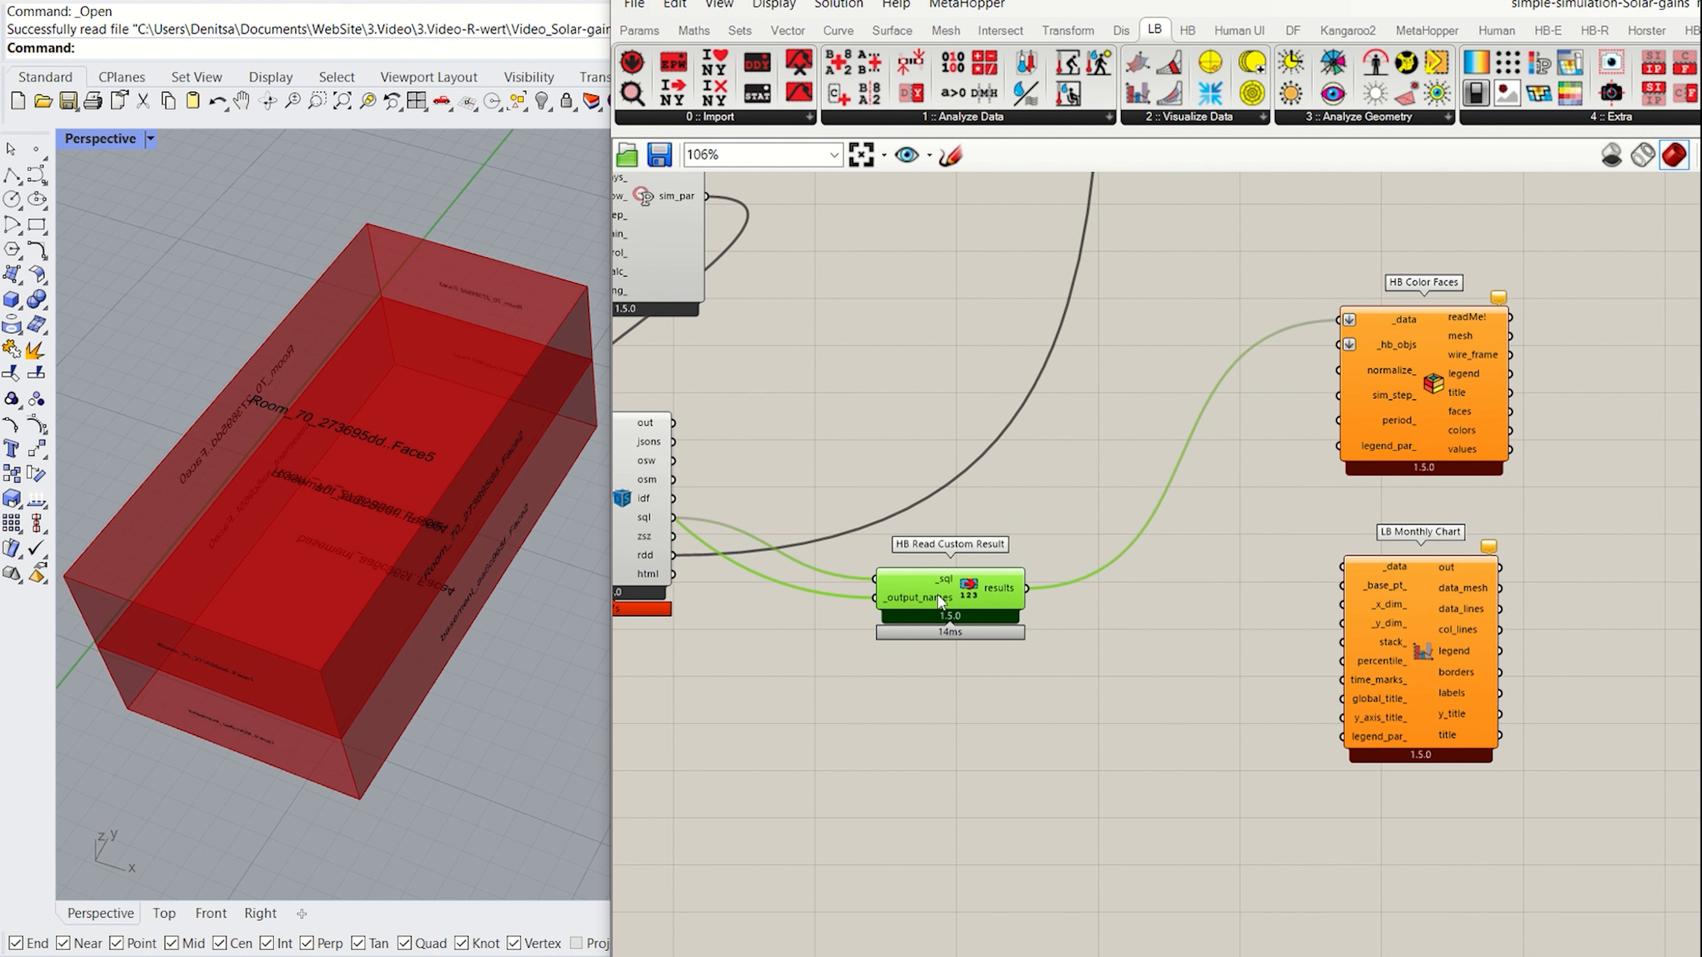
{"action": "left_click_drag", "start_coordinate": [1032, 588], "coordinate": [1408, 652]}
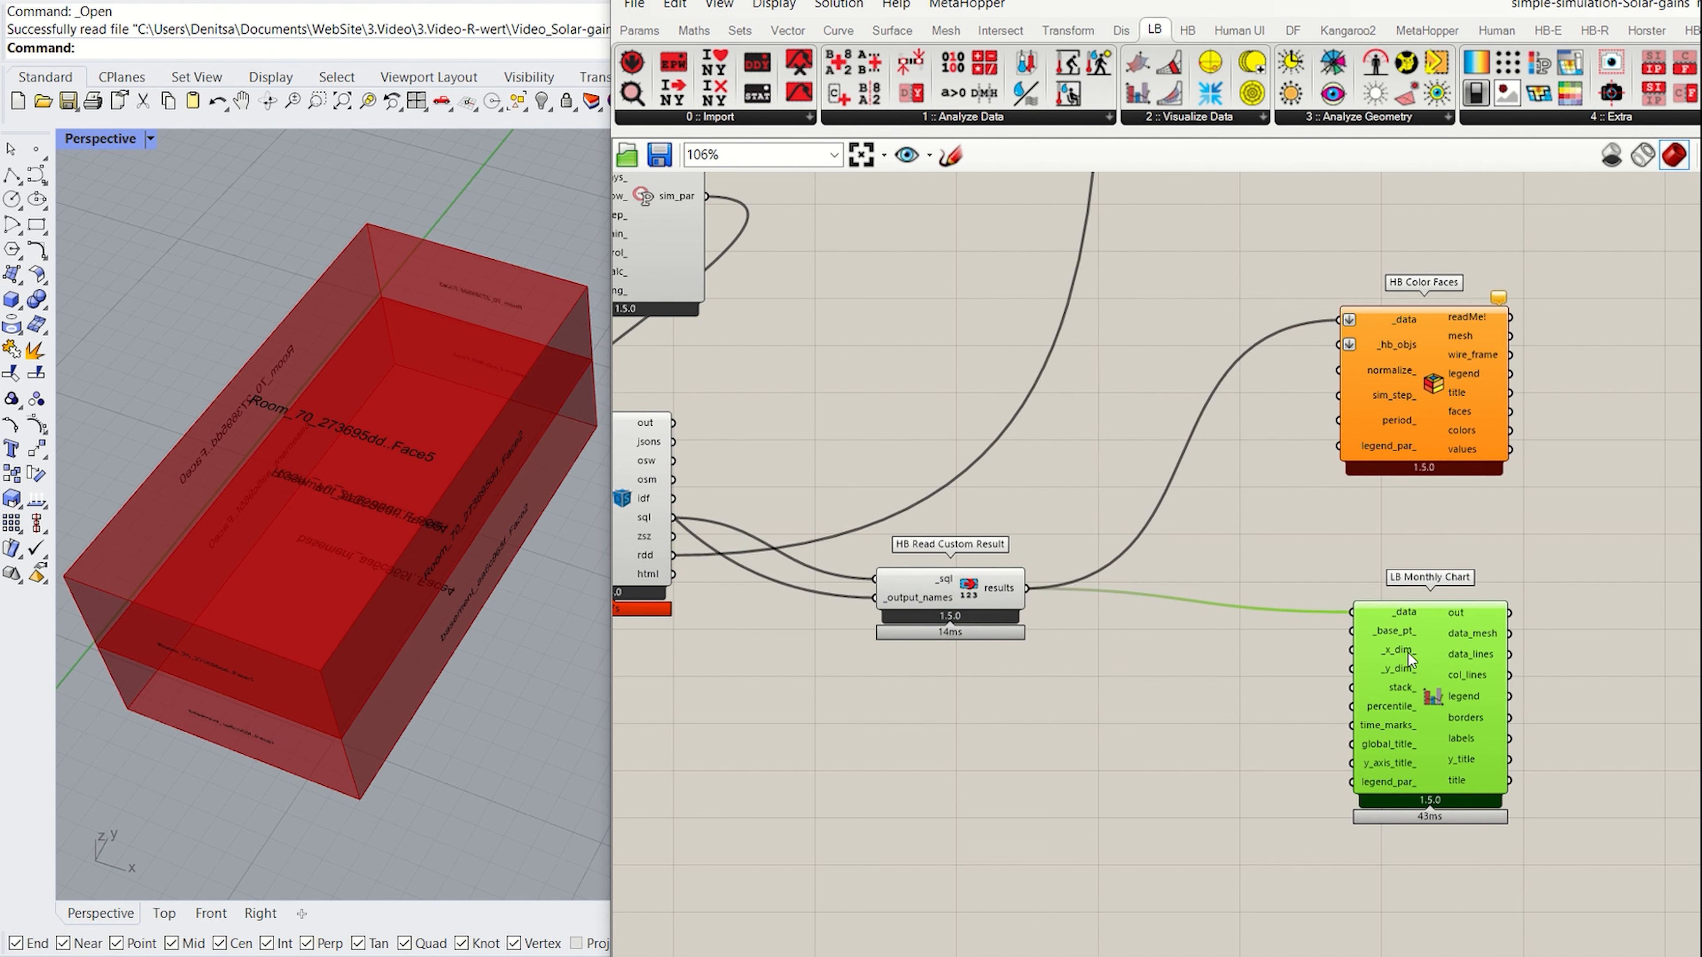
{"action": "left_click_drag", "start_coordinate": [1436, 389], "coordinate": [1380, 401]}
- Connect the faces output of HB Deconstruct Object to _hb_objs of HB Color Faces
{"action": "scroll", "coordinate": [1417, 371], "scroll_direction": "down", "scroll_amount": 2}
{"action": "scroll", "coordinate": [1411, 376], "scroll_direction": "down", "scroll_amount": 1}
{"action": "right_click_drag", "start_coordinate": [1005, 509], "coordinate": [1493, 491]}
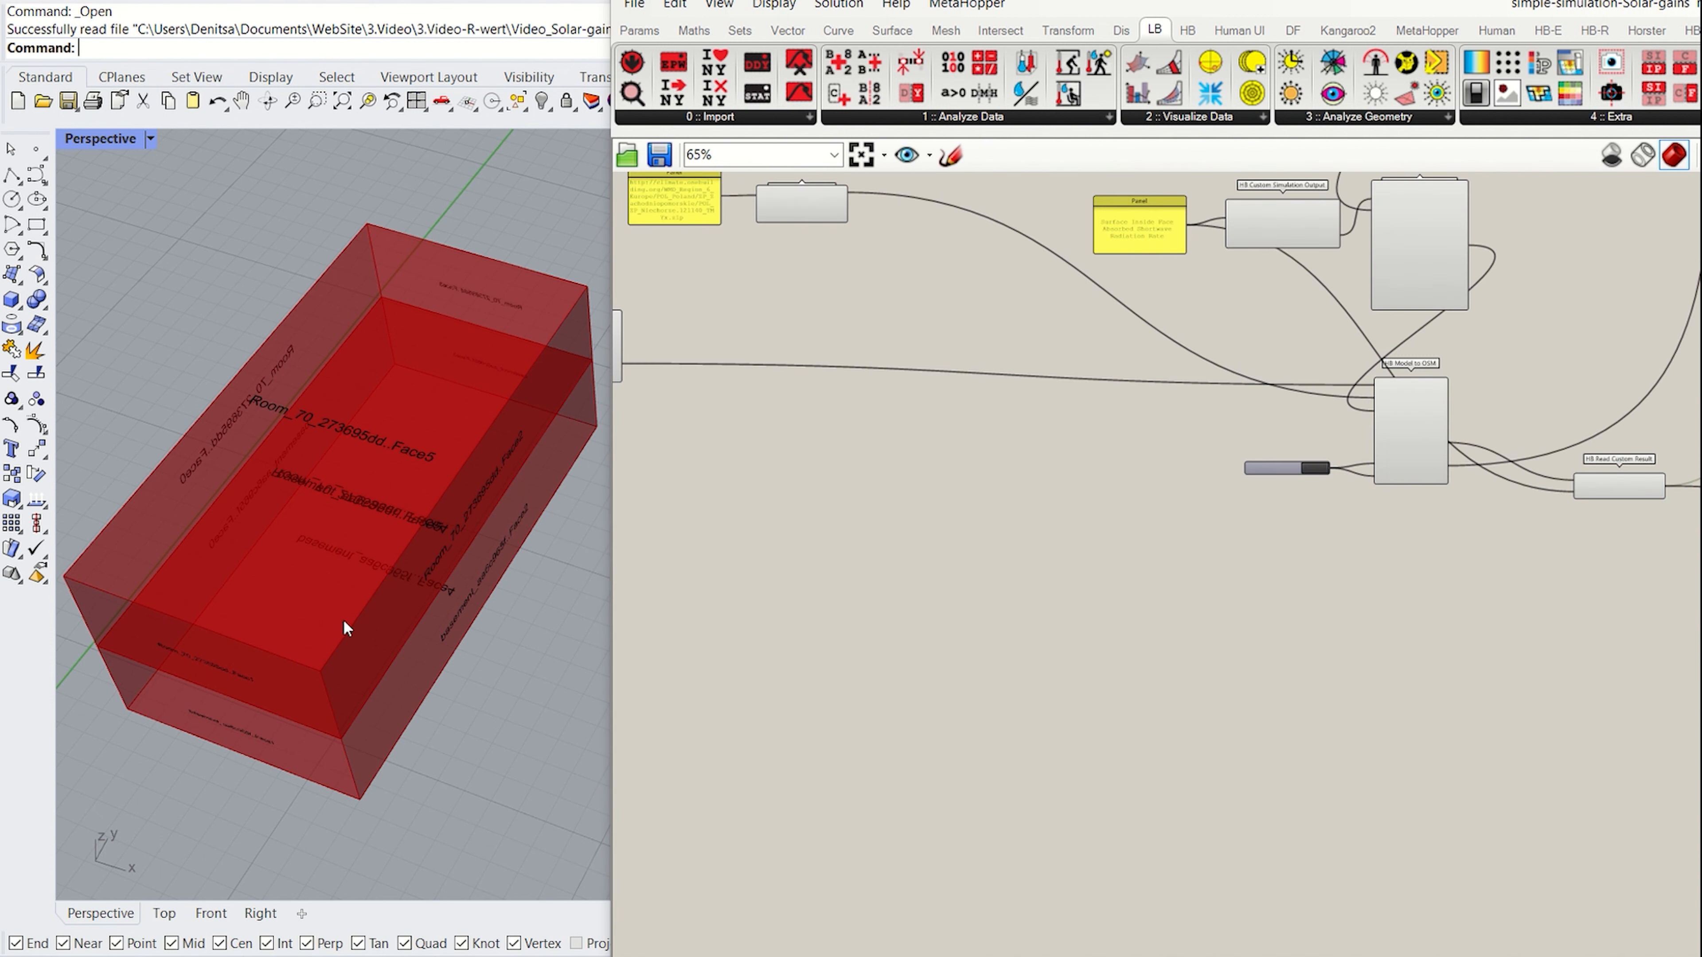
{"action": "right_click_drag", "start_coordinate": [797, 535], "coordinate": [1209, 593]}
{"action": "right_click_drag", "start_coordinate": [845, 596], "coordinate": [1190, 595]}
{"action": "scroll", "coordinate": [1166, 556], "scroll_direction": "up", "scroll_amount": 7}
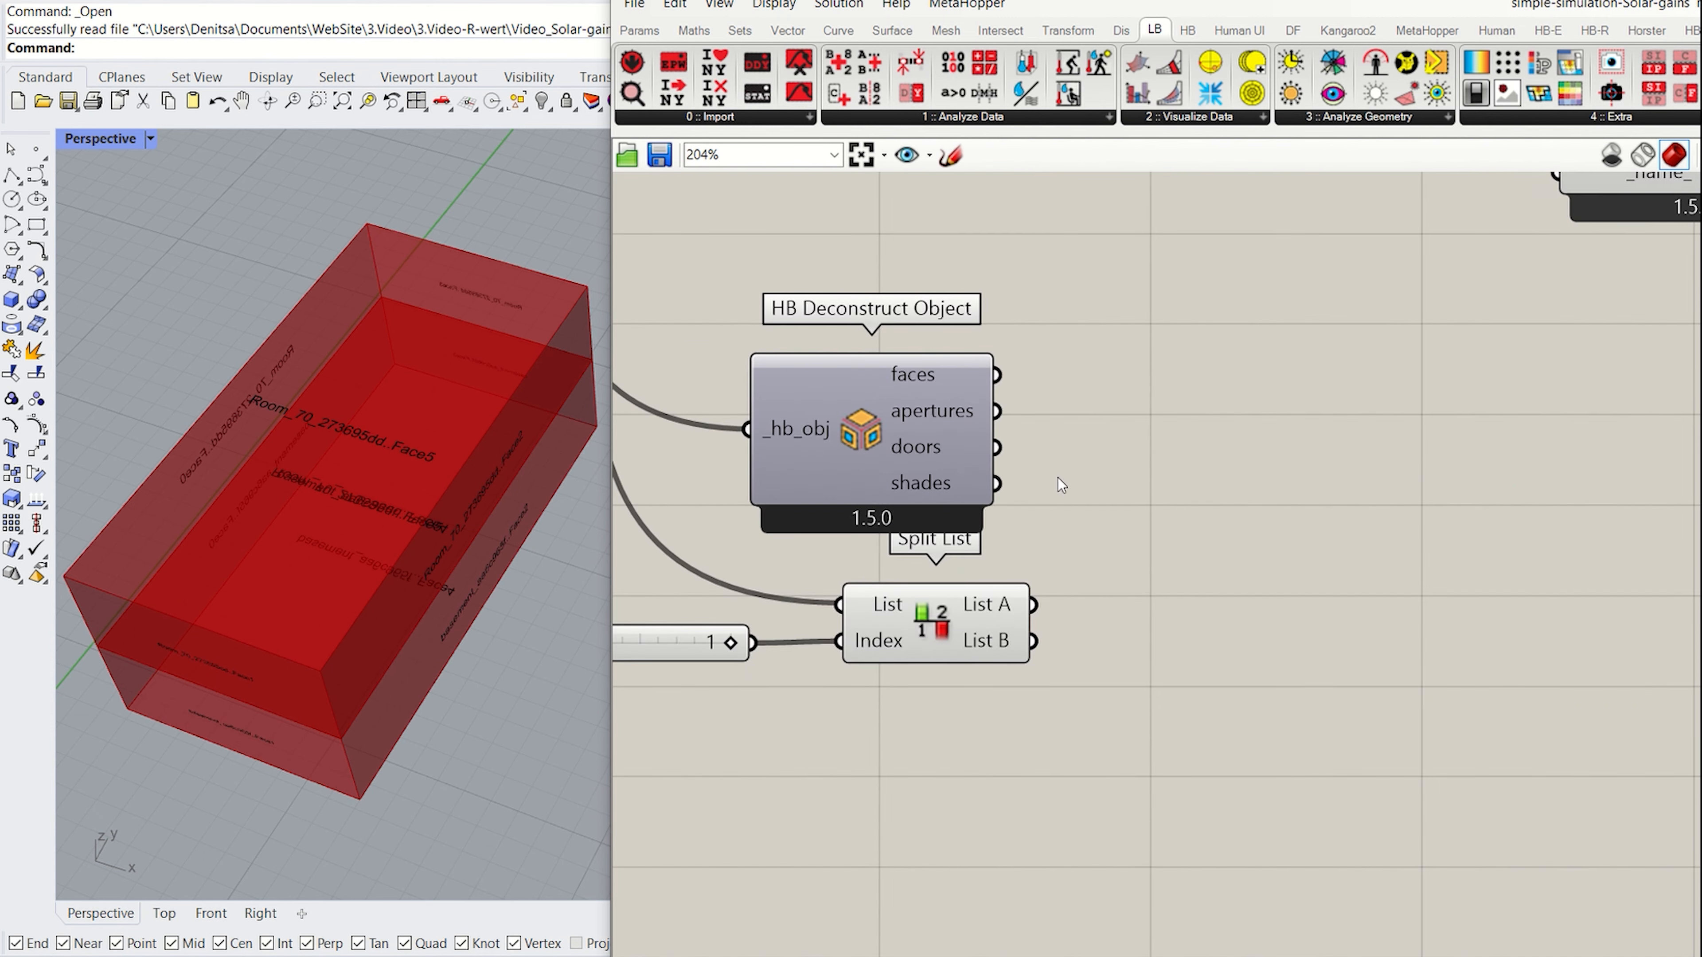
{"action": "left_click", "coordinate": [953, 427]}
{"action": "scroll", "coordinate": [953, 426], "scroll_direction": "down", "scroll_amount": 3}
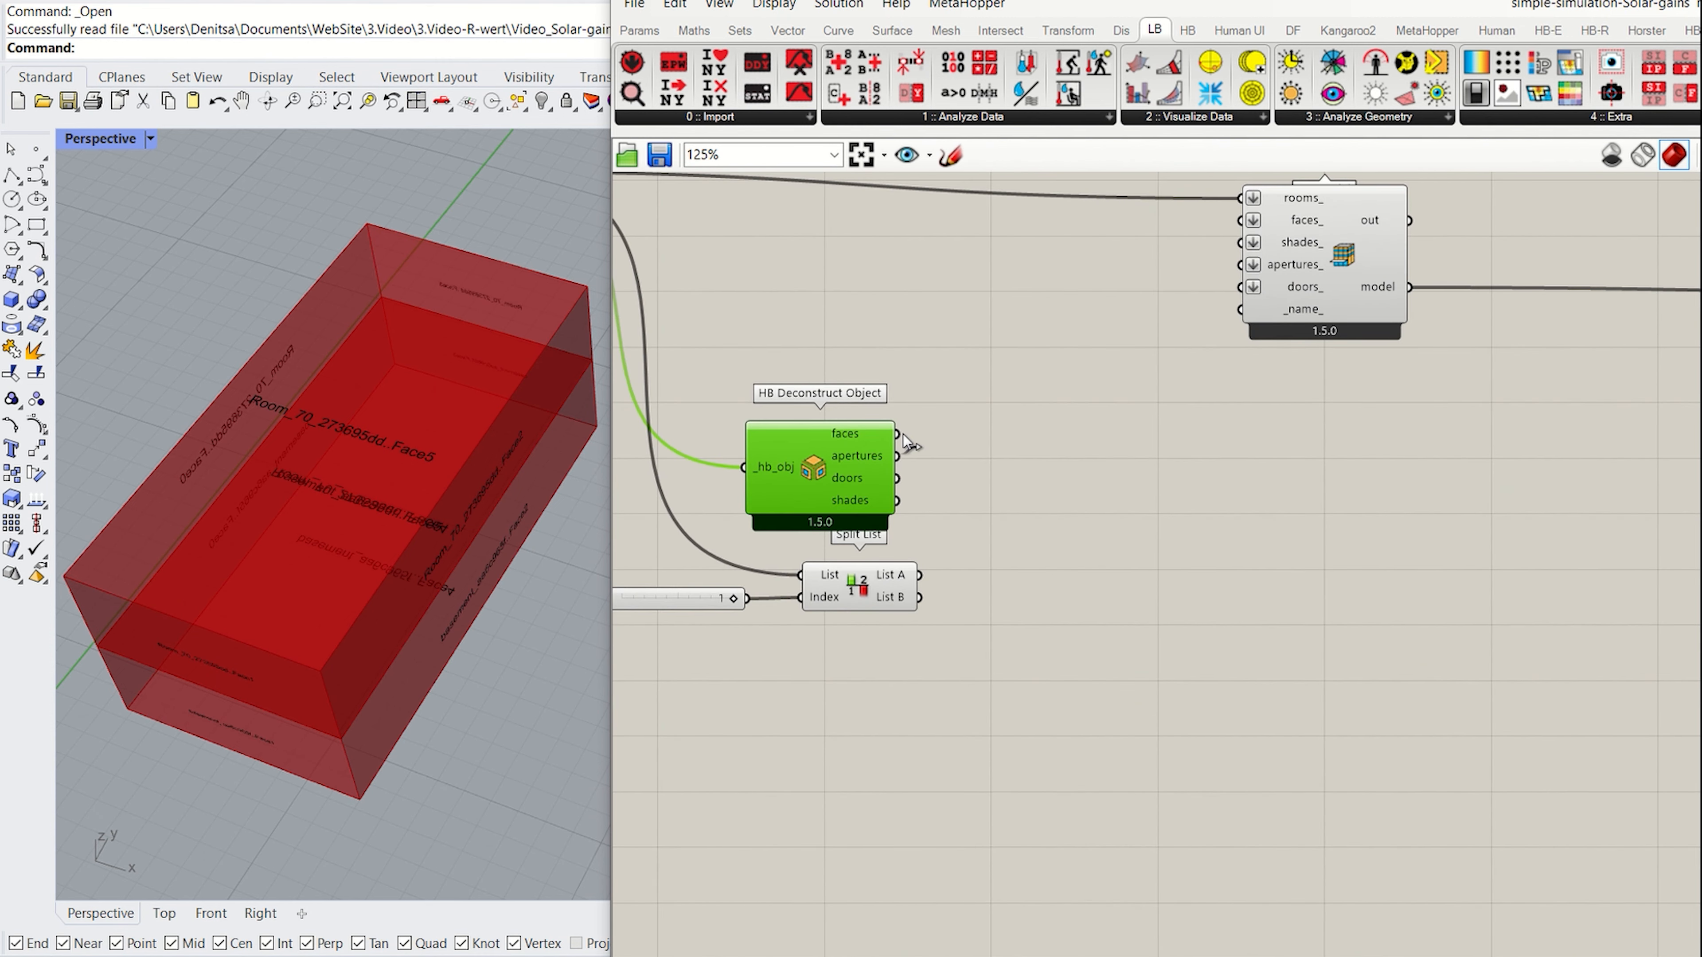
{"action": "right_click_drag", "start_coordinate": [902, 434], "coordinate": [1053, 614]}
{"action": "left_click_drag", "start_coordinate": [1014, 632], "coordinate": [1538, 645]}
{"action": "scroll", "coordinate": [1187, 651], "scroll_direction": "down", "scroll_amount": 8}
{"action": "scroll", "coordinate": [1193, 654], "scroll_direction": "down", "scroll_amount": 3}
{"action": "scroll", "coordinate": [1561, 630], "scroll_direction": "up", "scroll_amount": 8}
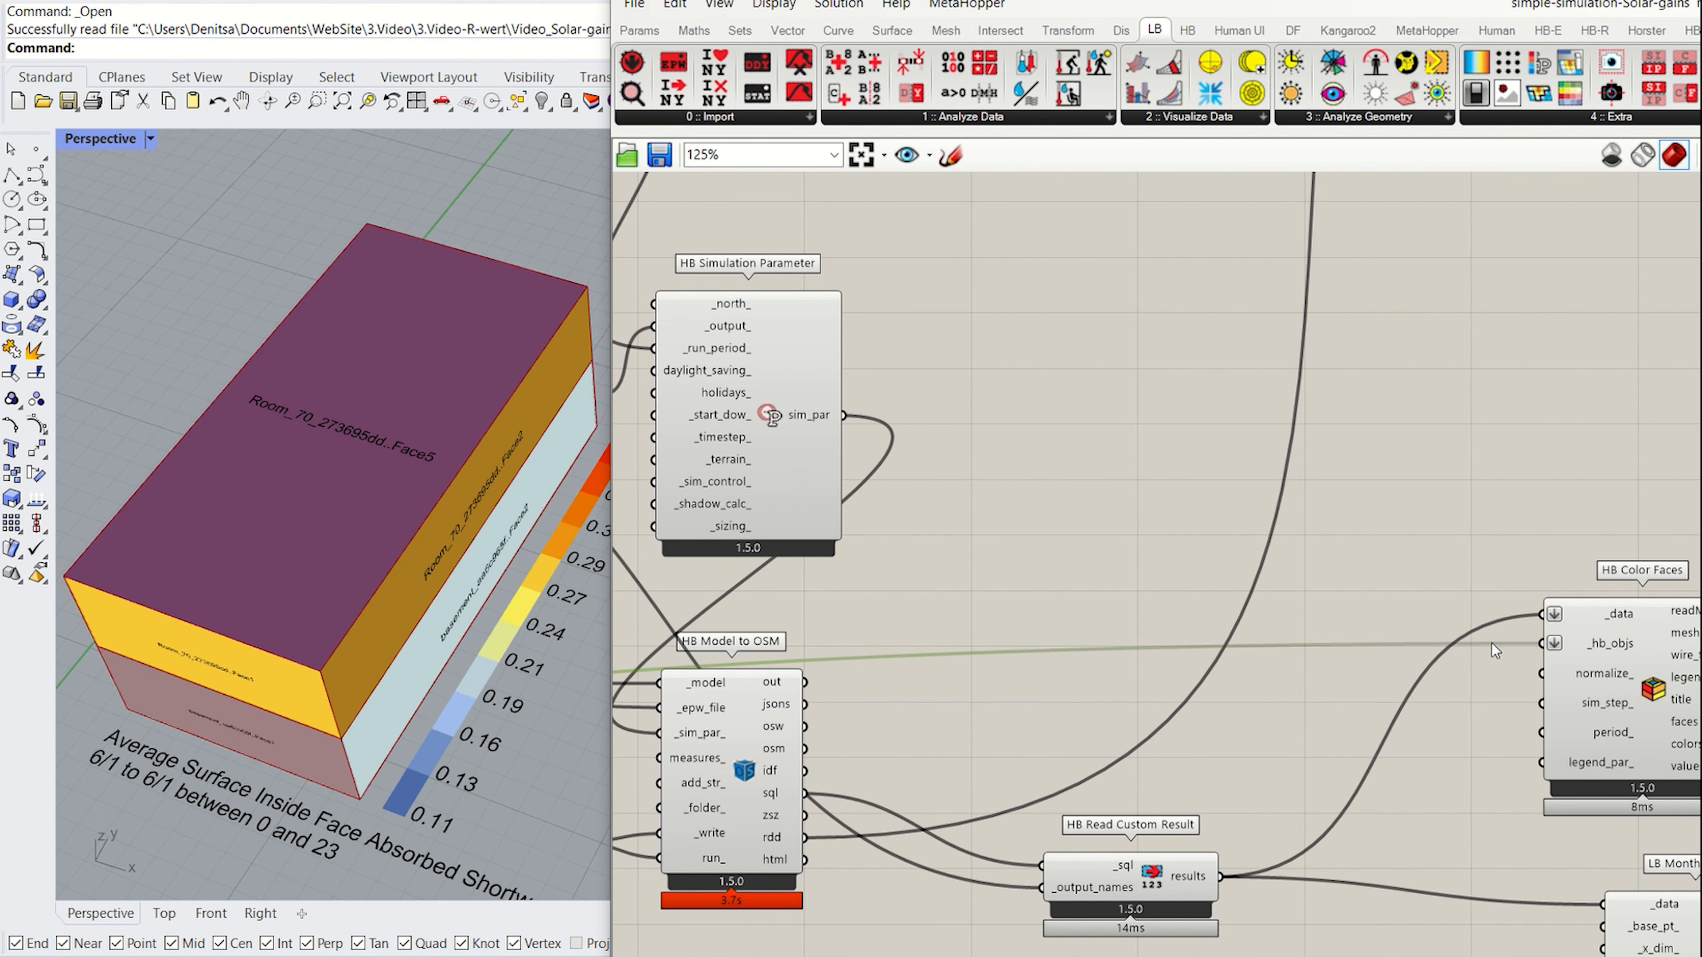
- Examine the coloured room faces and the W/m2 legend in the Rhino perspective view
{"action": "scroll", "coordinate": [351, 537], "scroll_direction": "down", "scroll_amount": 3}
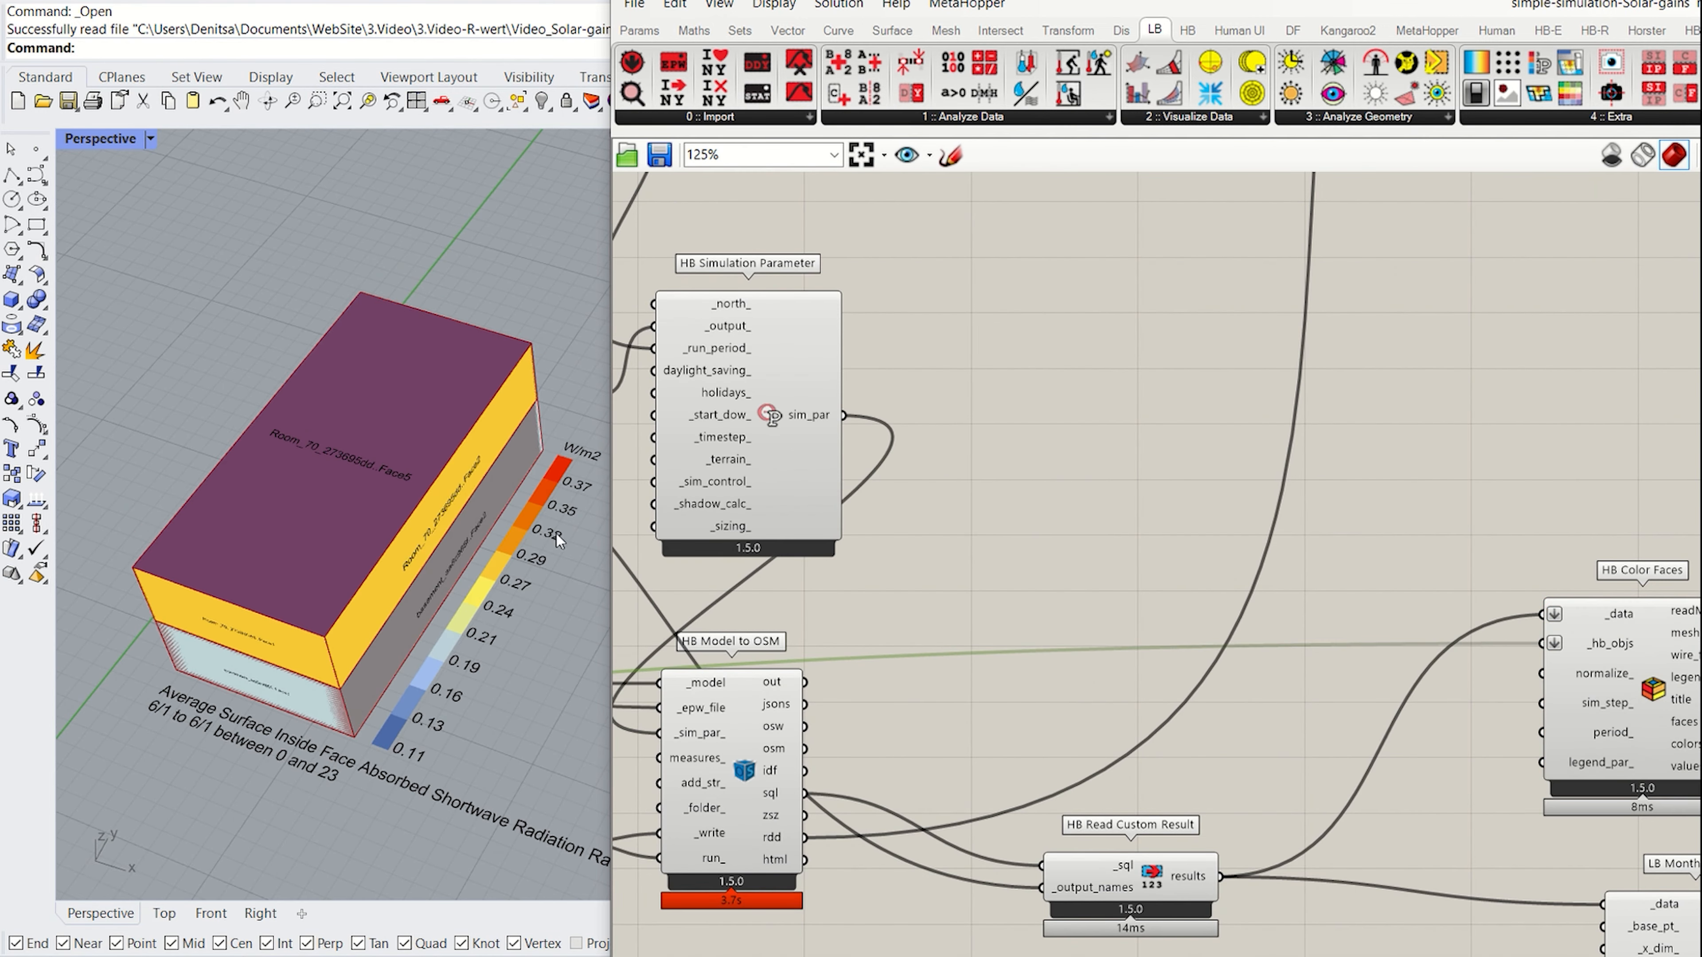
{"action": "right_click_drag", "start_coordinate": [1203, 677], "coordinate": [1043, 571]}
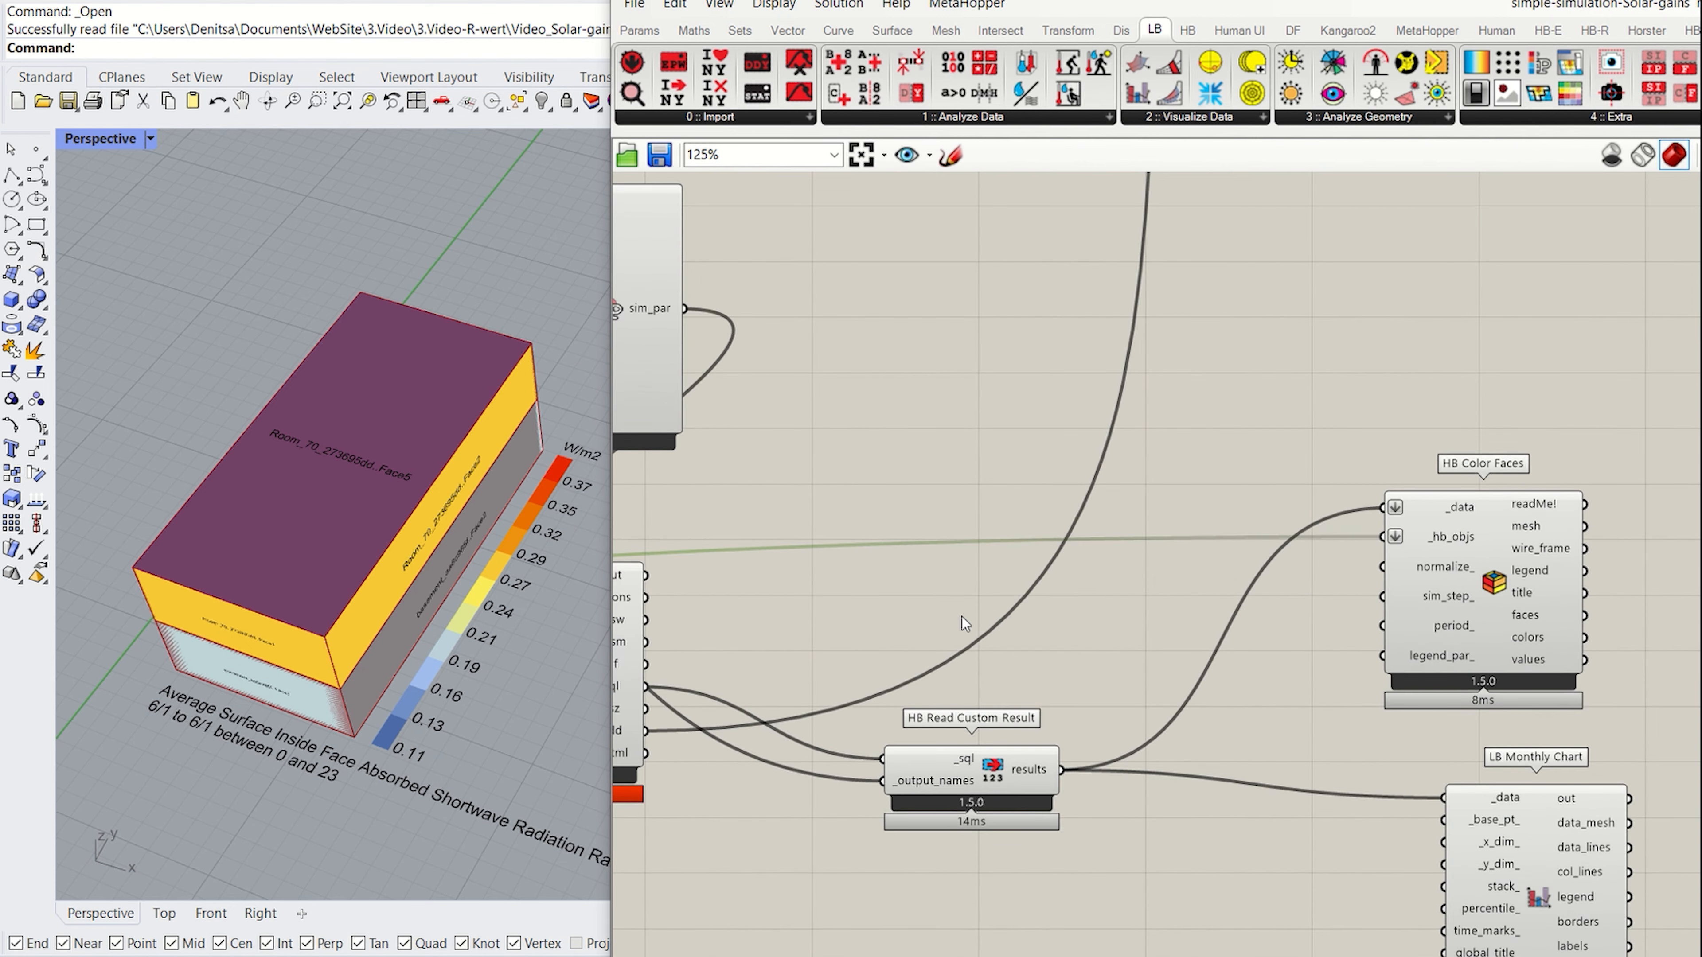
{"action": "right_click_drag", "start_coordinate": [961, 616], "coordinate": [1039, 540]}
{"action": "scroll", "coordinate": [539, 456], "scroll_direction": "up", "scroll_amount": 2}
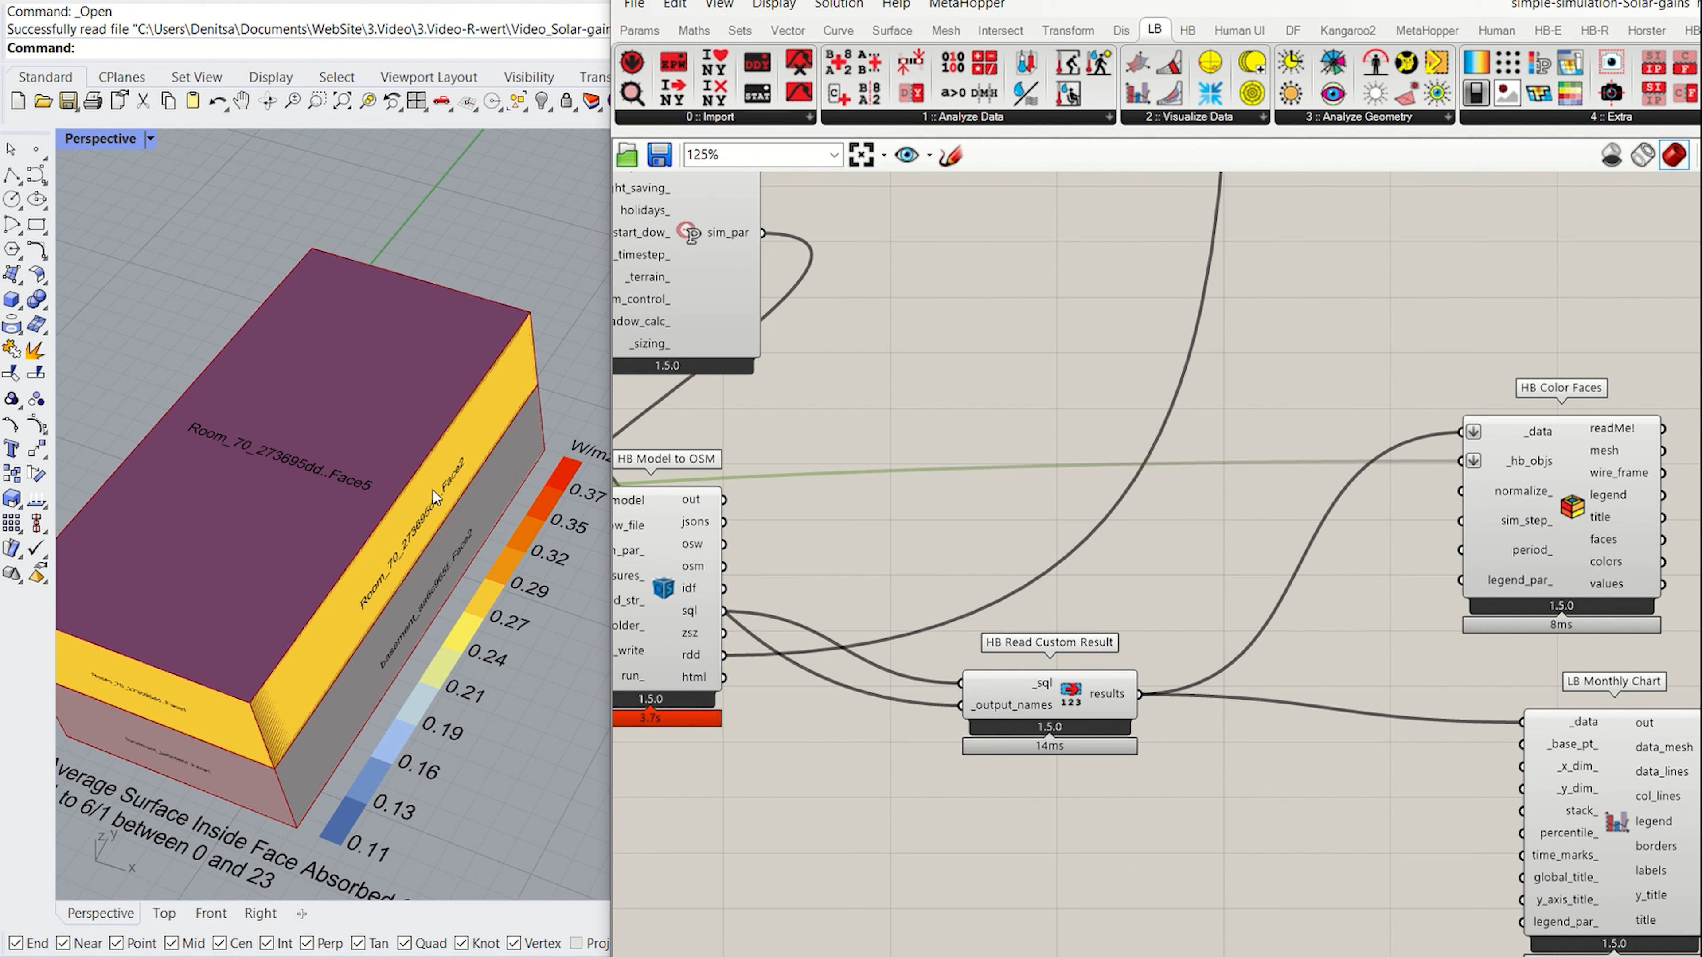
{"action": "scroll", "coordinate": [432, 489], "scroll_direction": "down", "scroll_amount": 2}
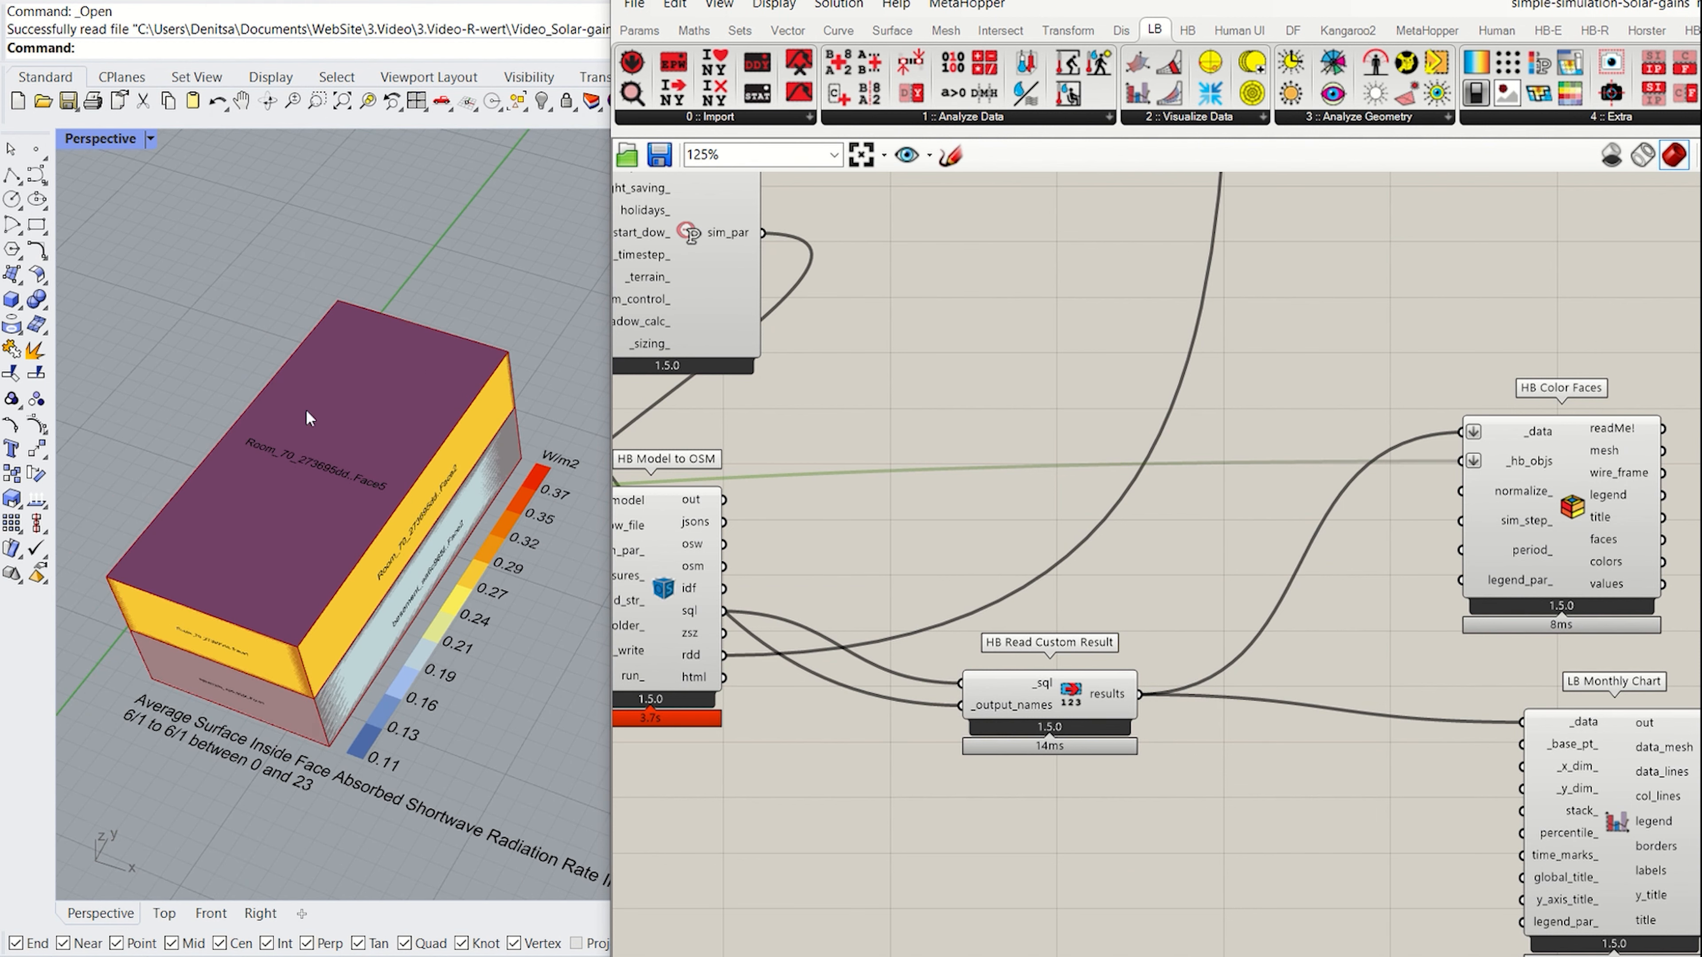
- Align LB Monthly Chart beneath HB Color Faces, shifting both components slightly
{"action": "right_click_drag", "start_coordinate": [951, 546], "coordinate": [837, 484]}
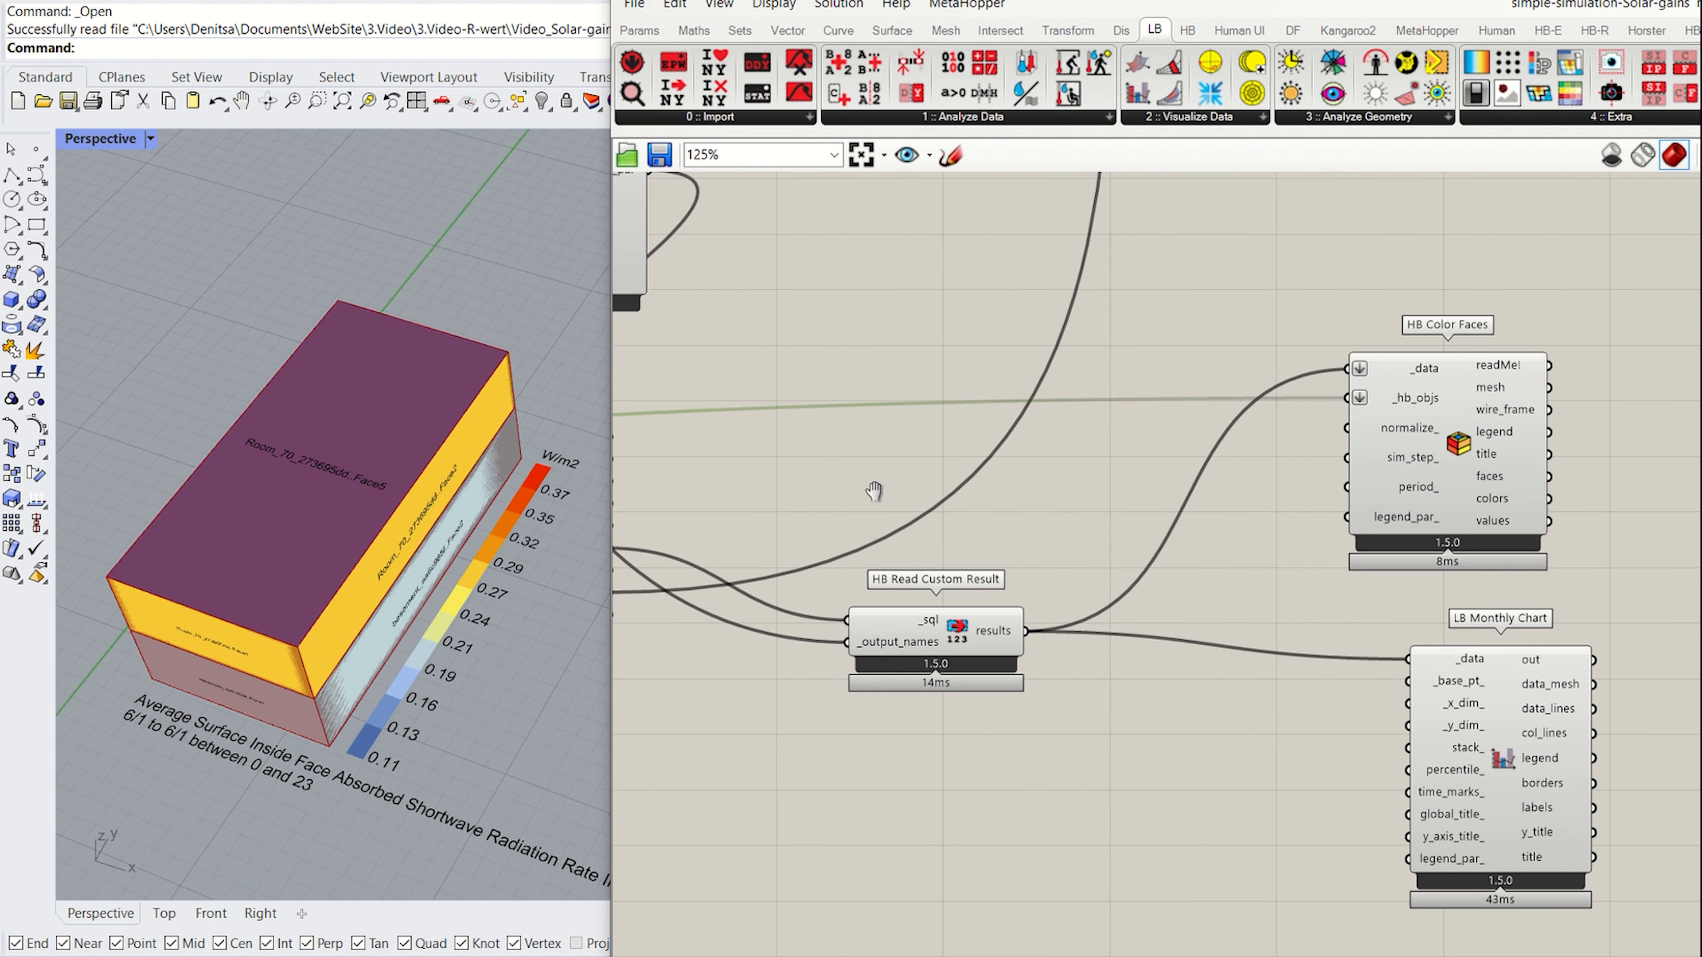
{"action": "left_click", "coordinate": [1403, 757]}
{"action": "left_click_drag", "start_coordinate": [1403, 757], "coordinate": [1399, 773]}
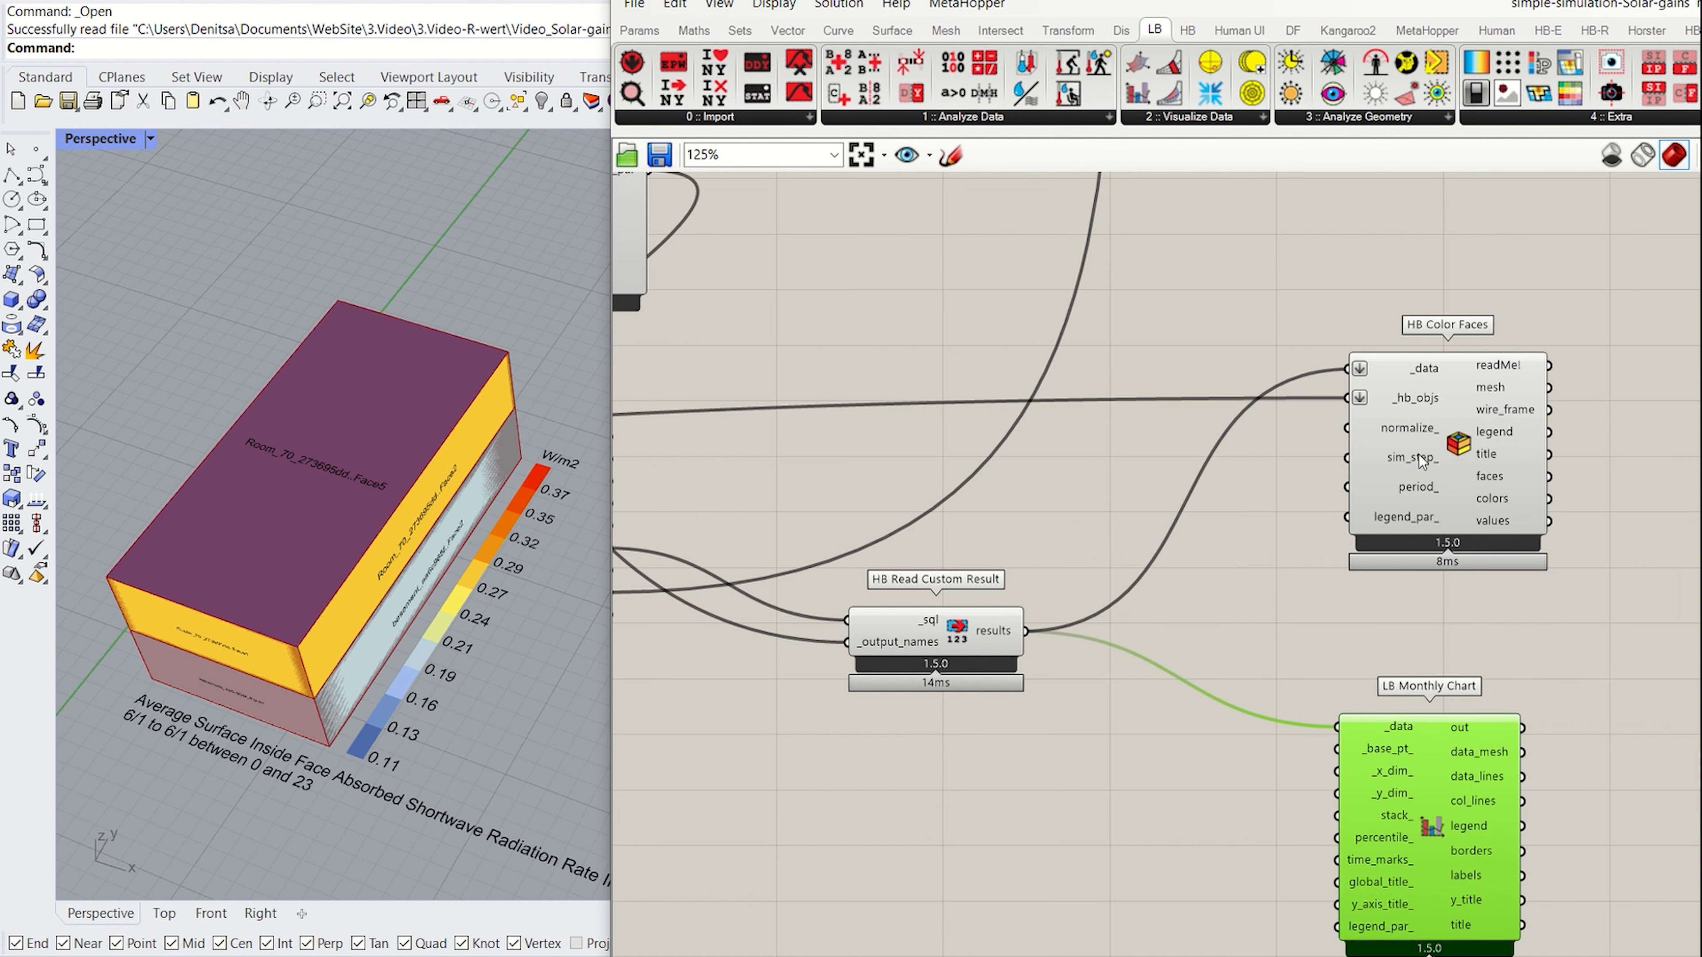
{"action": "left_click_drag", "start_coordinate": [1418, 456], "coordinate": [1405, 478]}
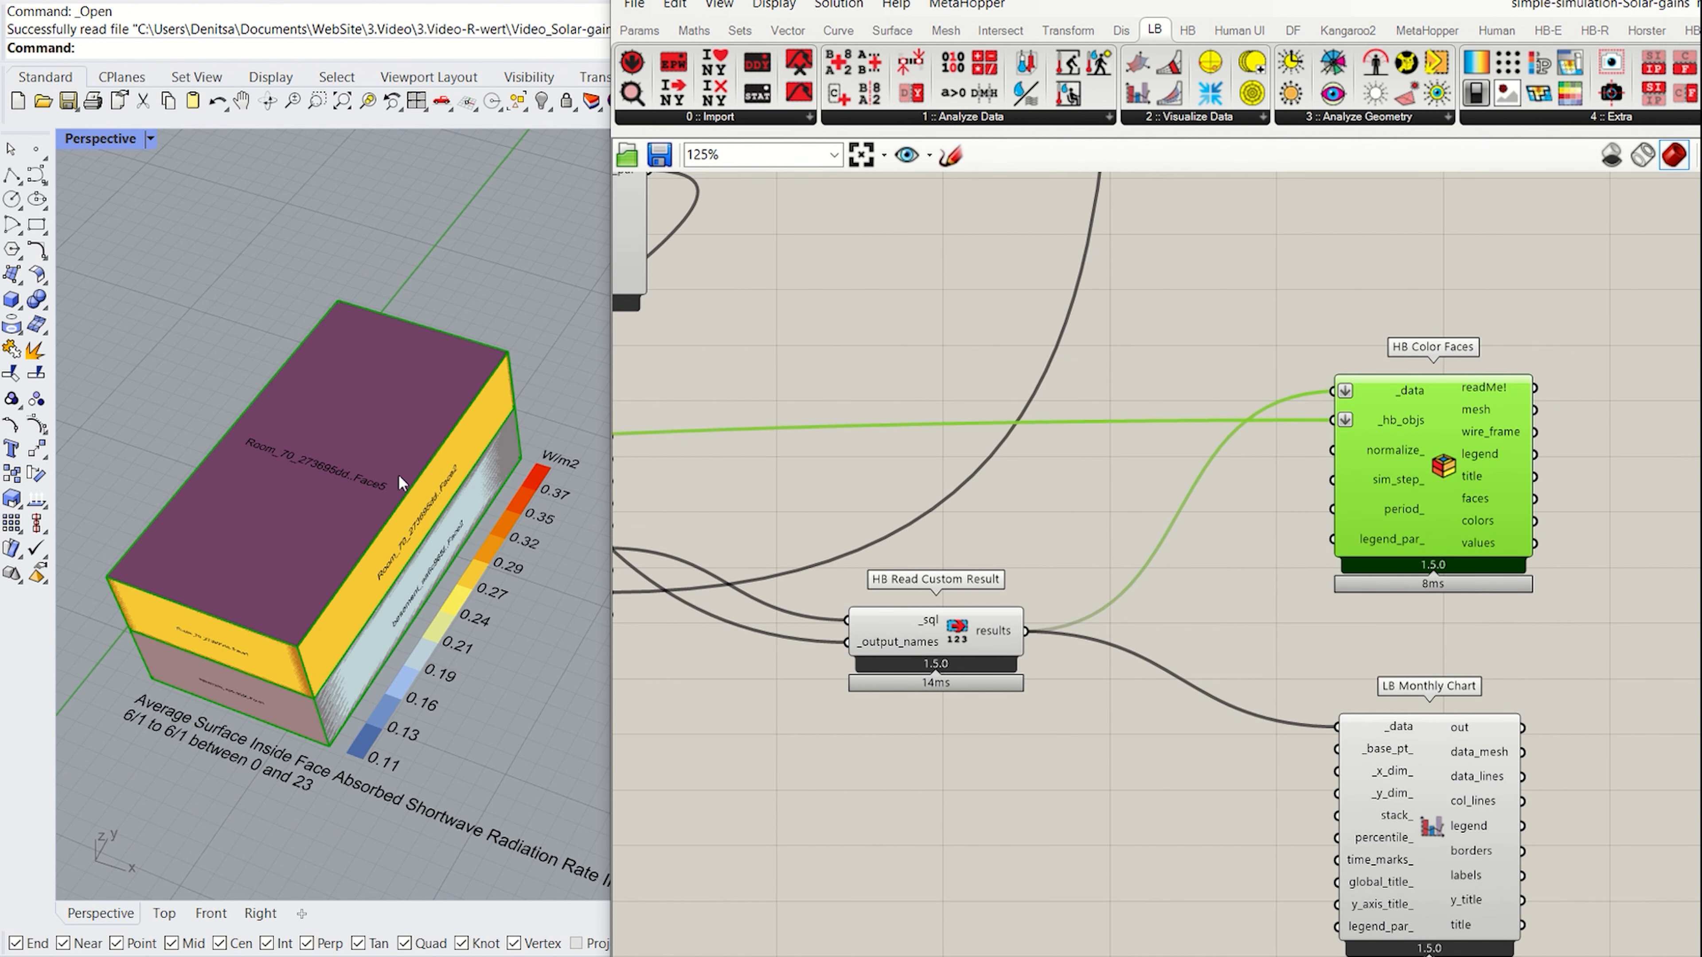
- Add a Boolean Toggle, connect it to normalize_ of HB Color Faces, and shift both components slightly apart
{"action": "scroll", "coordinate": [1406, 495], "scroll_direction": "up", "scroll_amount": 2}
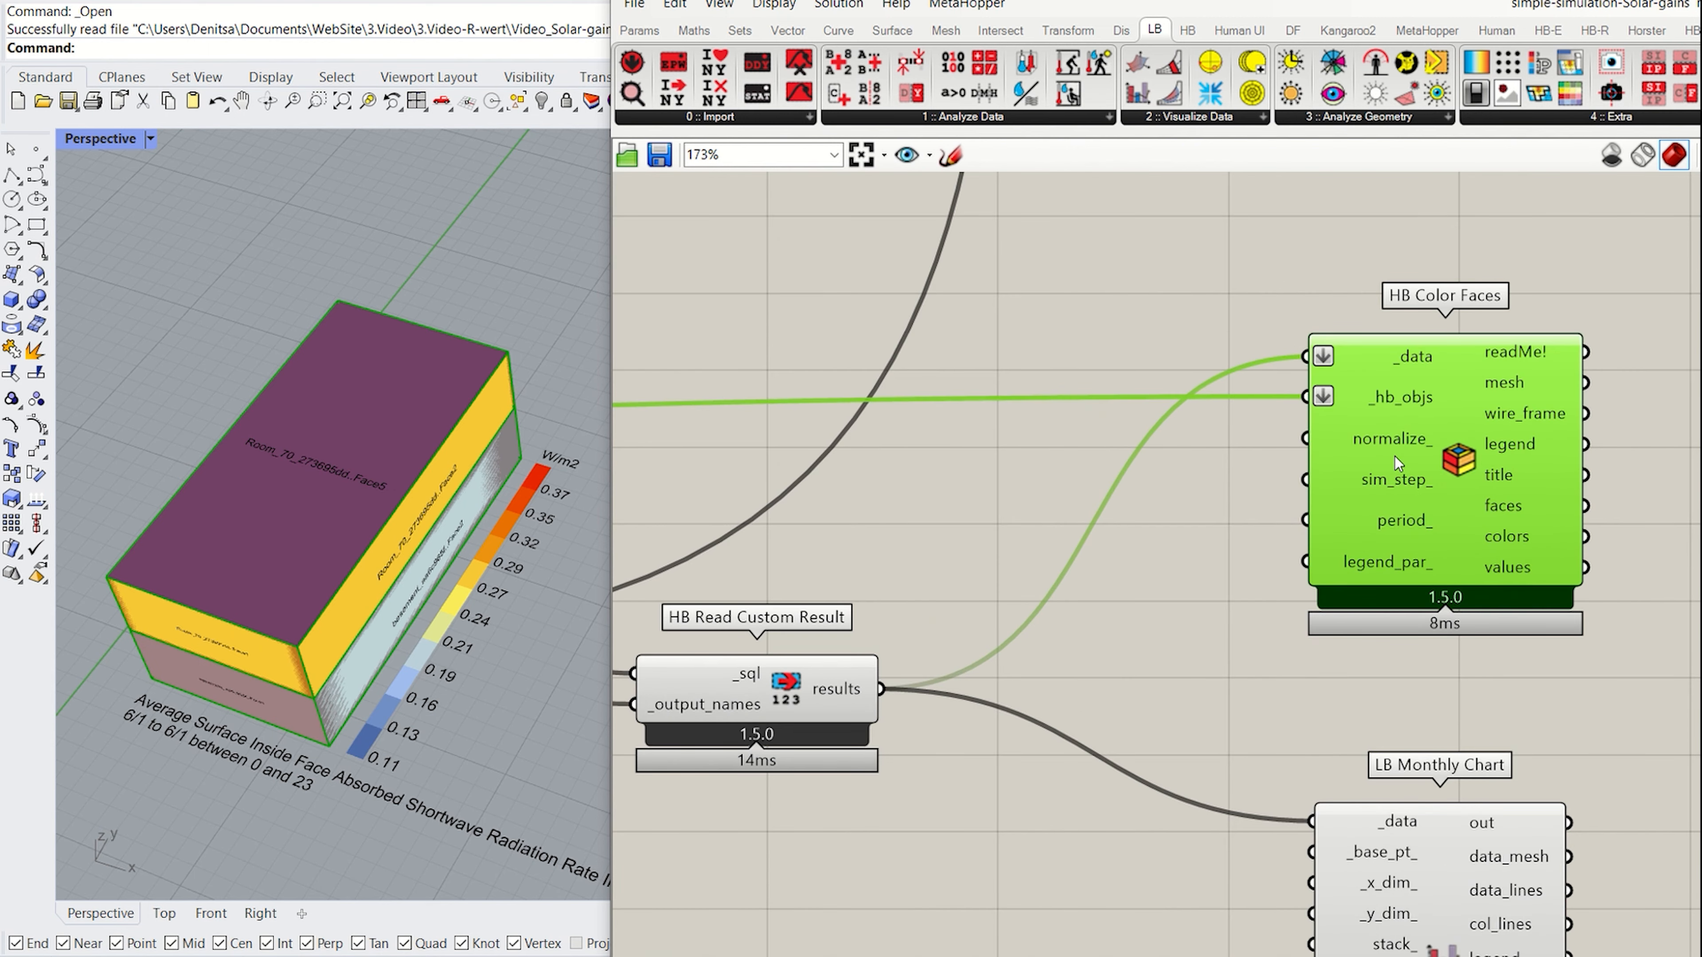
{"action": "double_click", "coordinate": [1152, 500]}
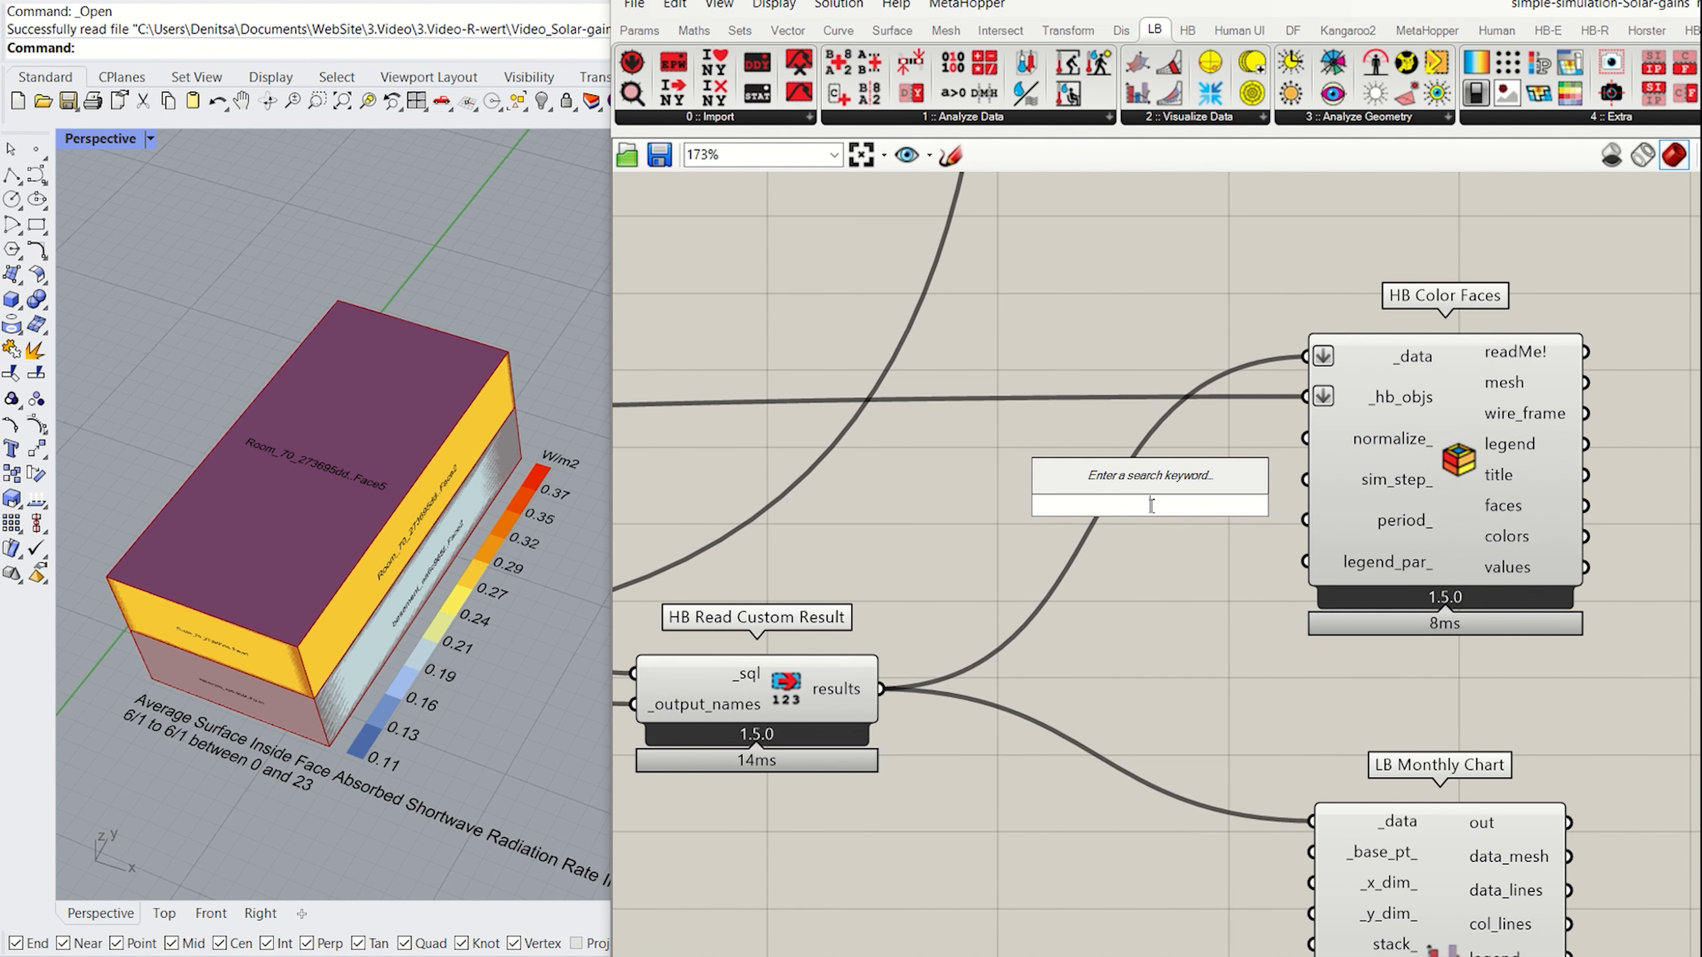
{"action": "type", "text": "bool"}
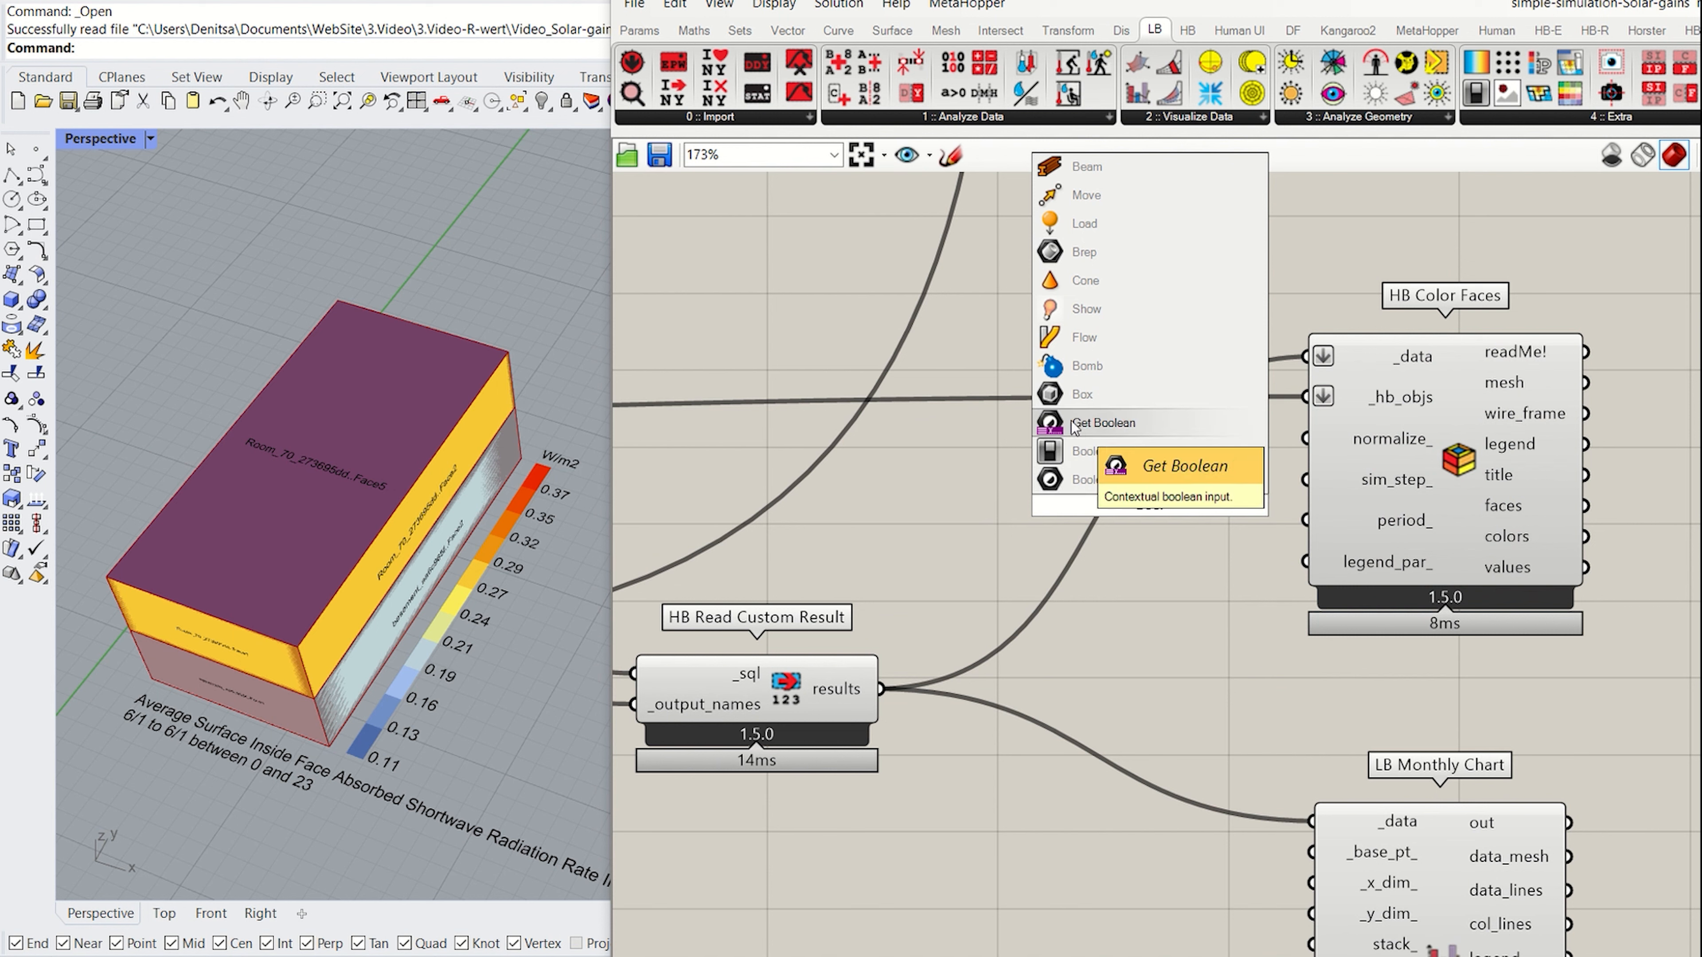
{"action": "key", "text": "Return"}
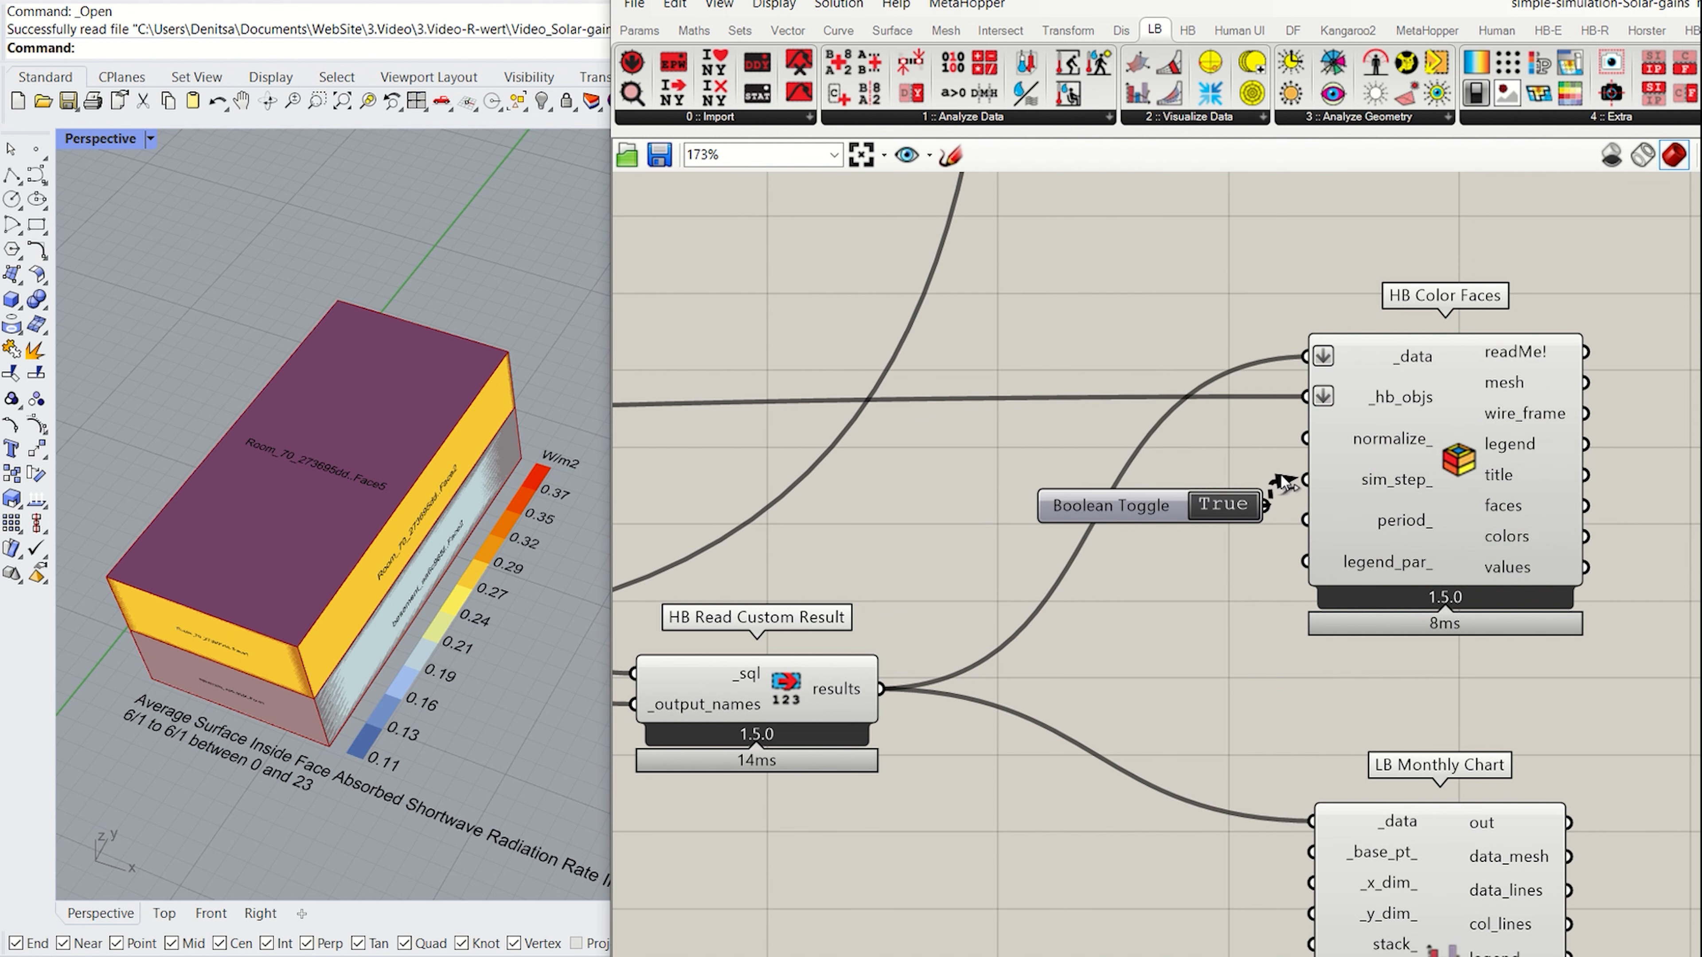
{"action": "left_click_drag", "start_coordinate": [1280, 474], "coordinate": [1306, 439]}
{"action": "mouse_move", "coordinate": [1425, 516]}
{"action": "left_mouse_down"}
{"action": "mouse_move", "coordinate": [1476, 522]}
{"action": "mouse_move", "coordinate": [1438, 519]}
{"action": "left_mouse_up"}
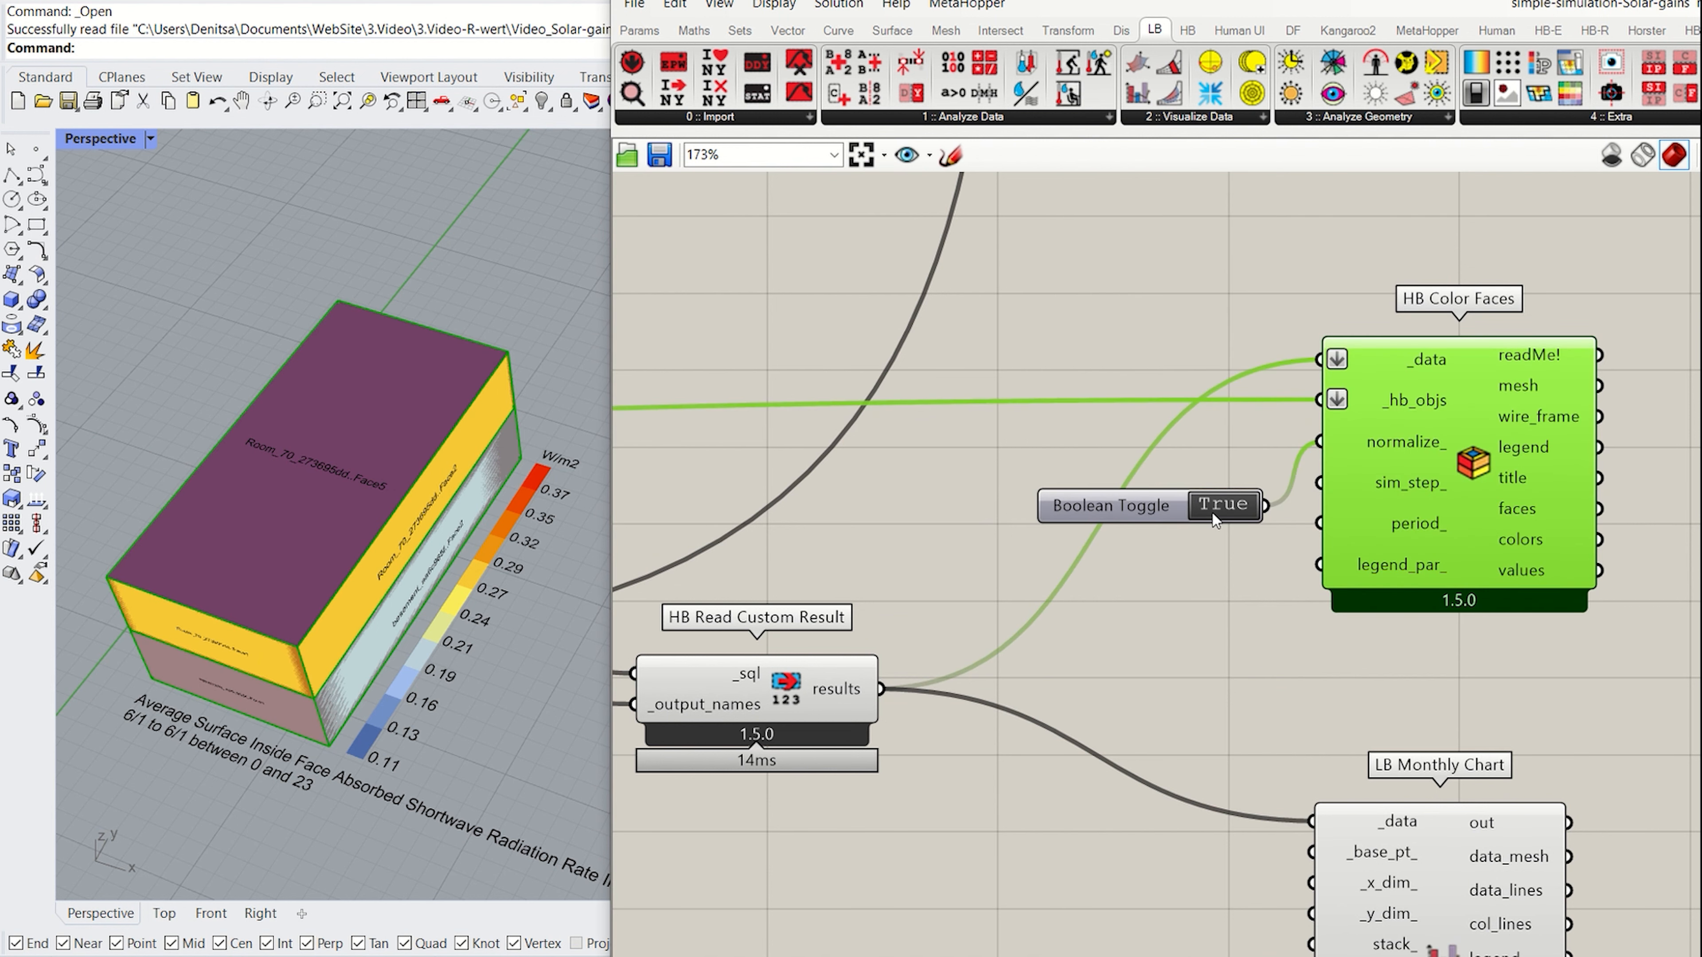
{"action": "left_click_drag", "start_coordinate": [1121, 502], "coordinate": [1097, 470]}
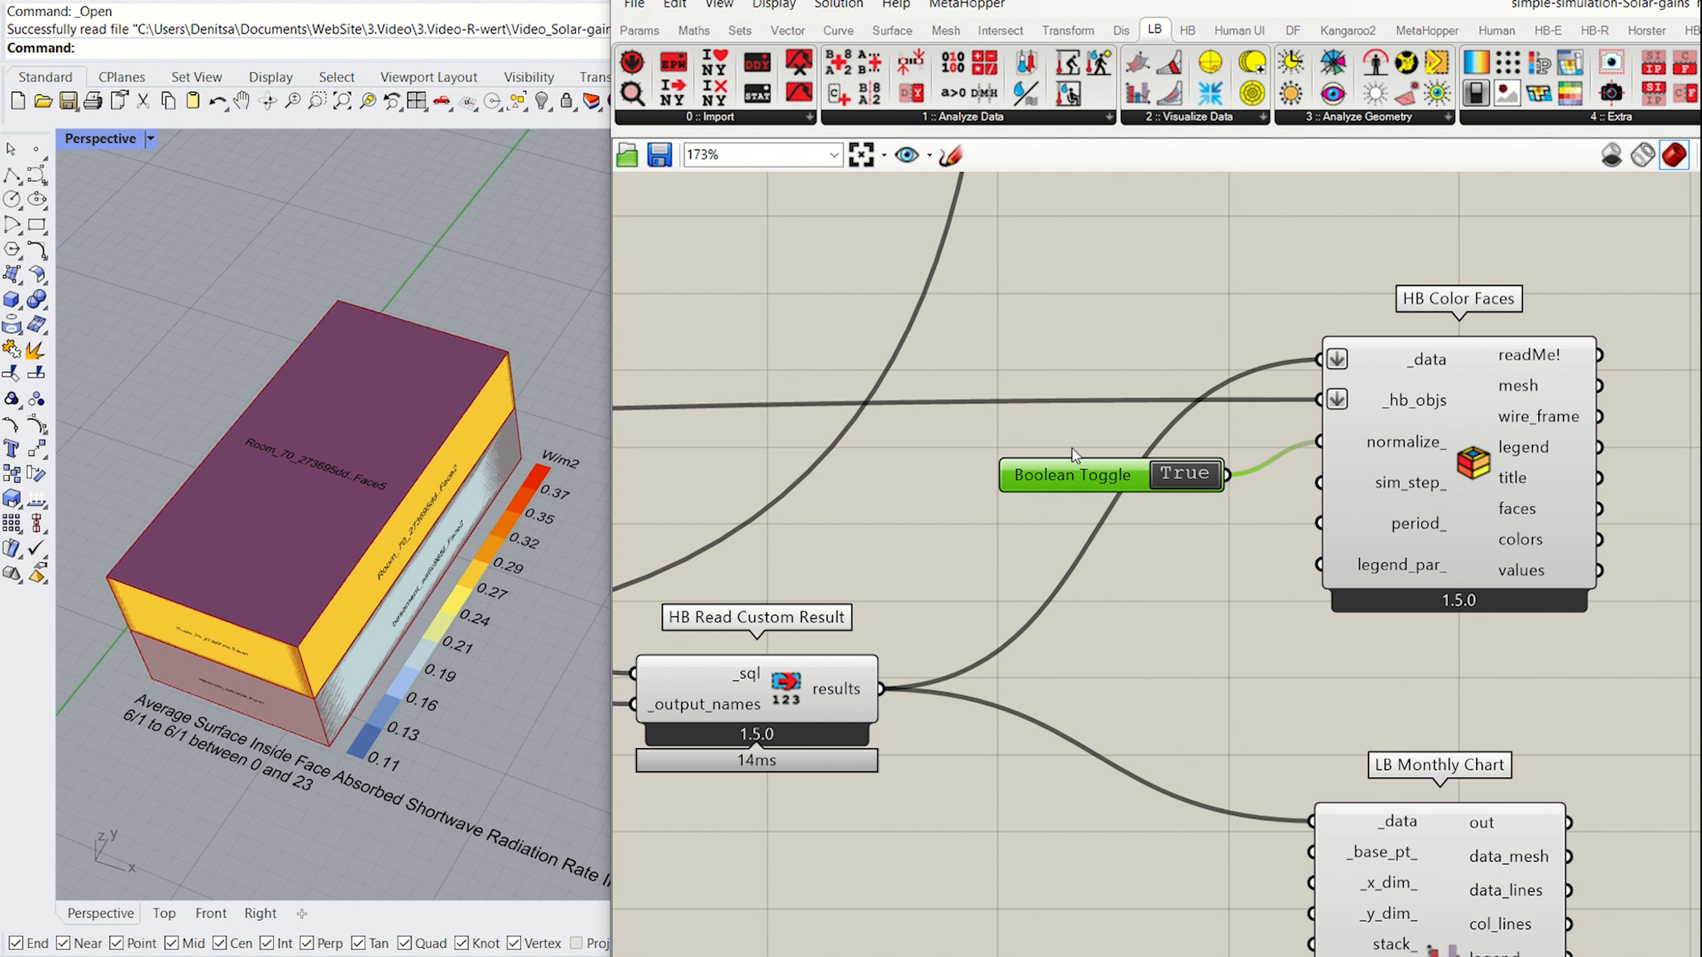
- Switch the normalize_ toggle between True and False, leave it at False, and shift it slightly away from HB Color Faces
{"action": "scroll", "coordinate": [1071, 449], "scroll_direction": "down", "scroll_amount": 1}
{"action": "left_click", "coordinate": [1172, 472]}
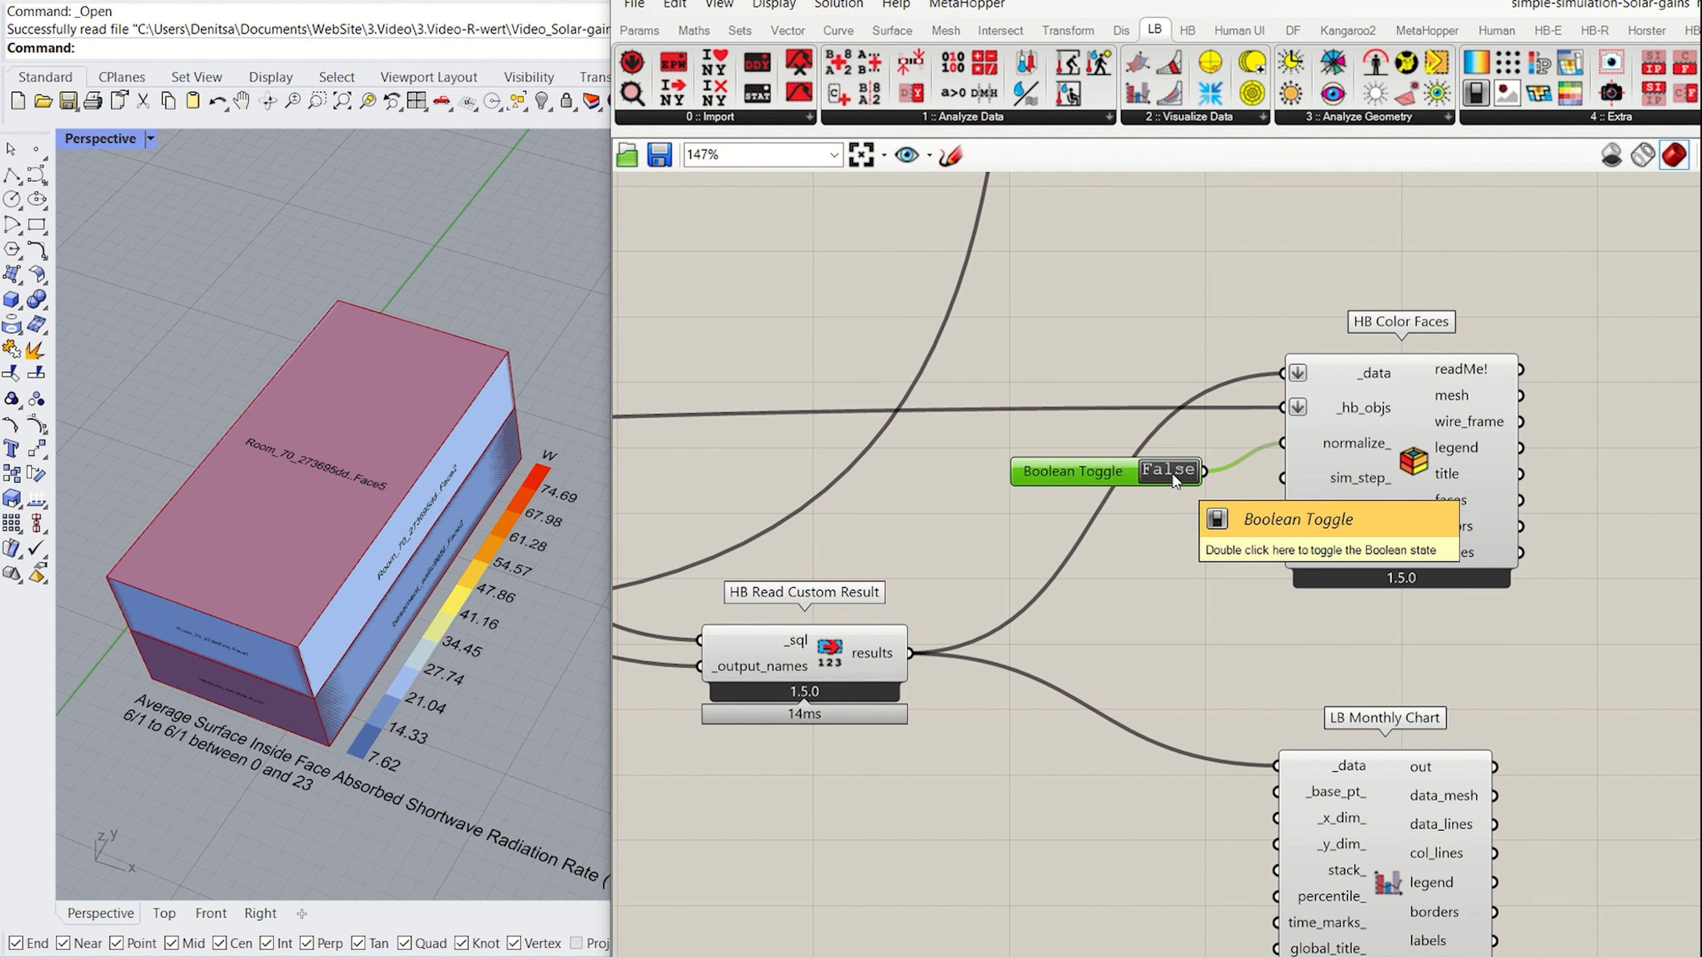
{"action": "left_click", "coordinate": [1191, 474]}
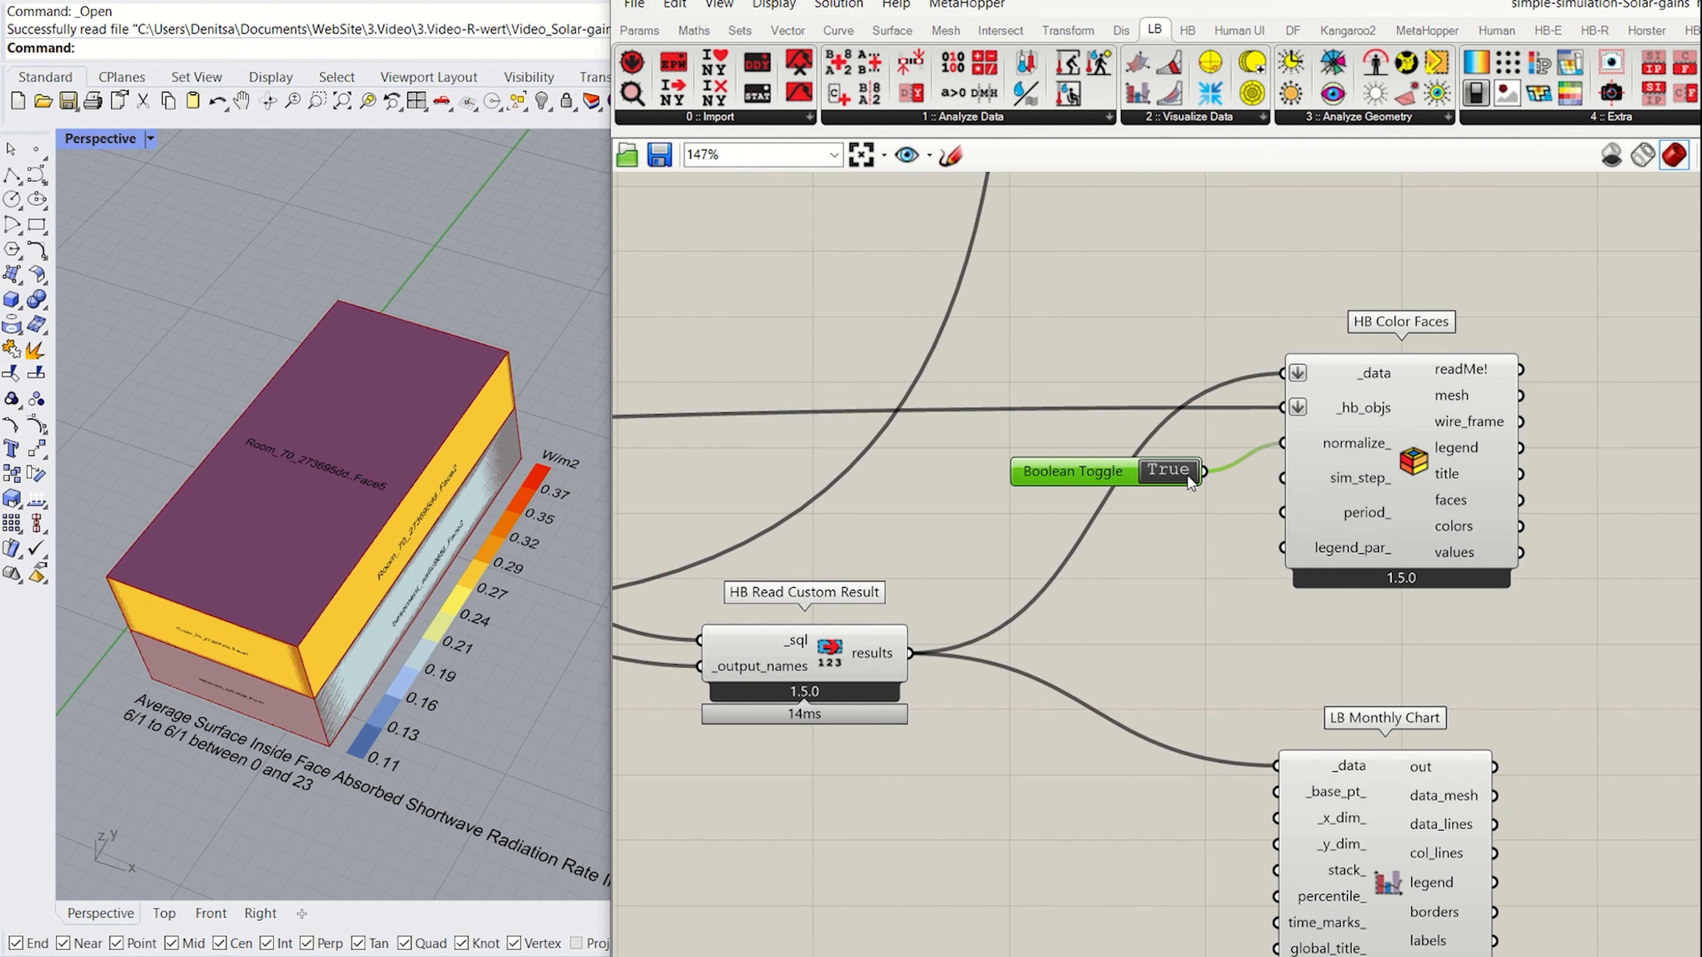
{"action": "left_click", "coordinate": [1187, 475]}
{"action": "left_click_drag", "start_coordinate": [1114, 479], "coordinate": [1087, 462]}
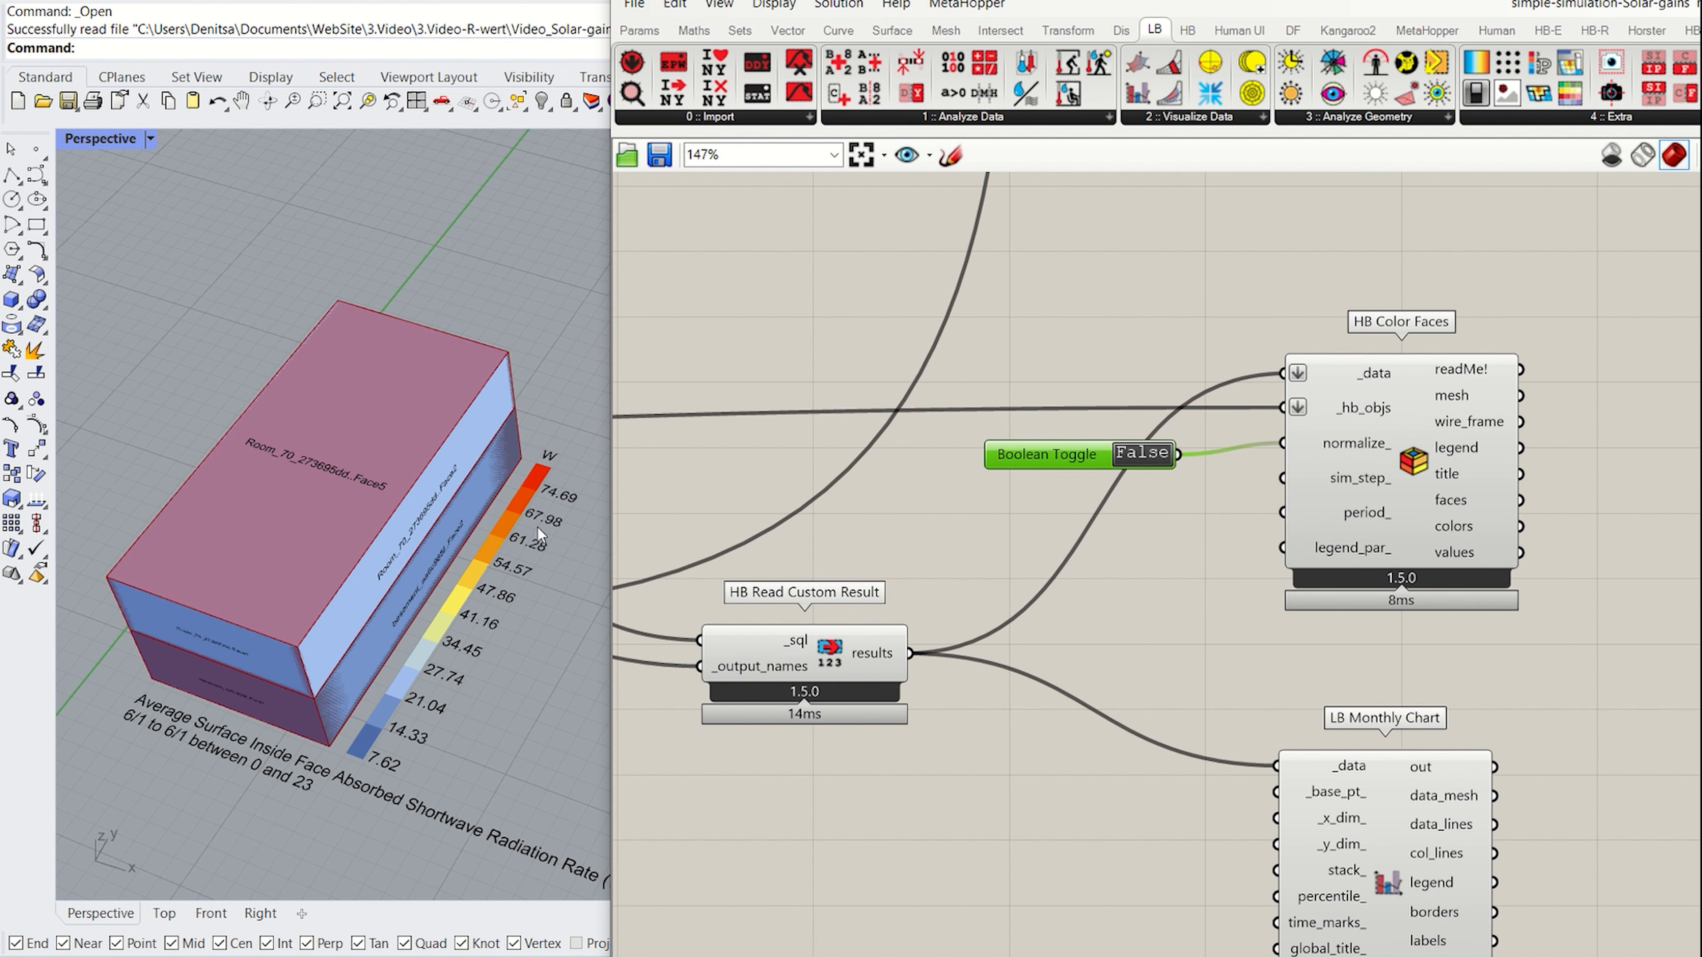
- Examine the coloured room faces against the legend in W in the Rhino perspective view
{"action": "scroll", "coordinate": [556, 481], "scroll_direction": "up", "scroll_amount": 2}
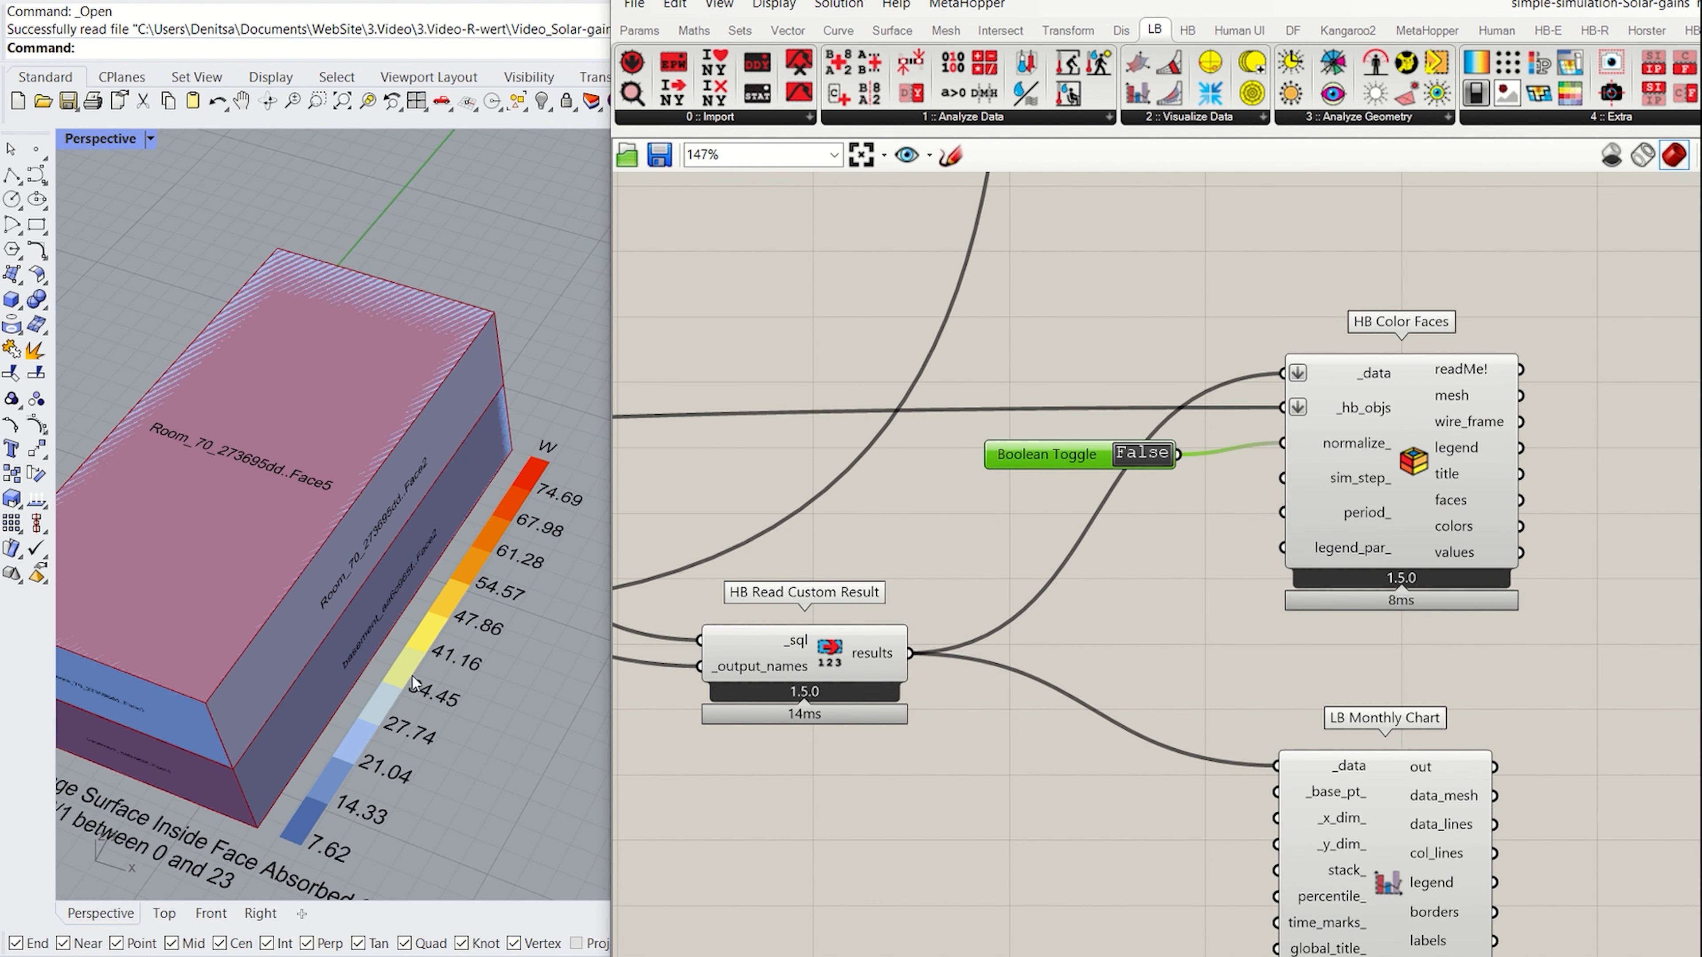
{"action": "scroll", "coordinate": [392, 700], "scroll_direction": "up", "scroll_amount": 3}
{"action": "scroll", "coordinate": [427, 645], "scroll_direction": "down", "scroll_amount": 3}
{"action": "scroll", "coordinate": [423, 674], "scroll_direction": "down", "scroll_amount": 2}
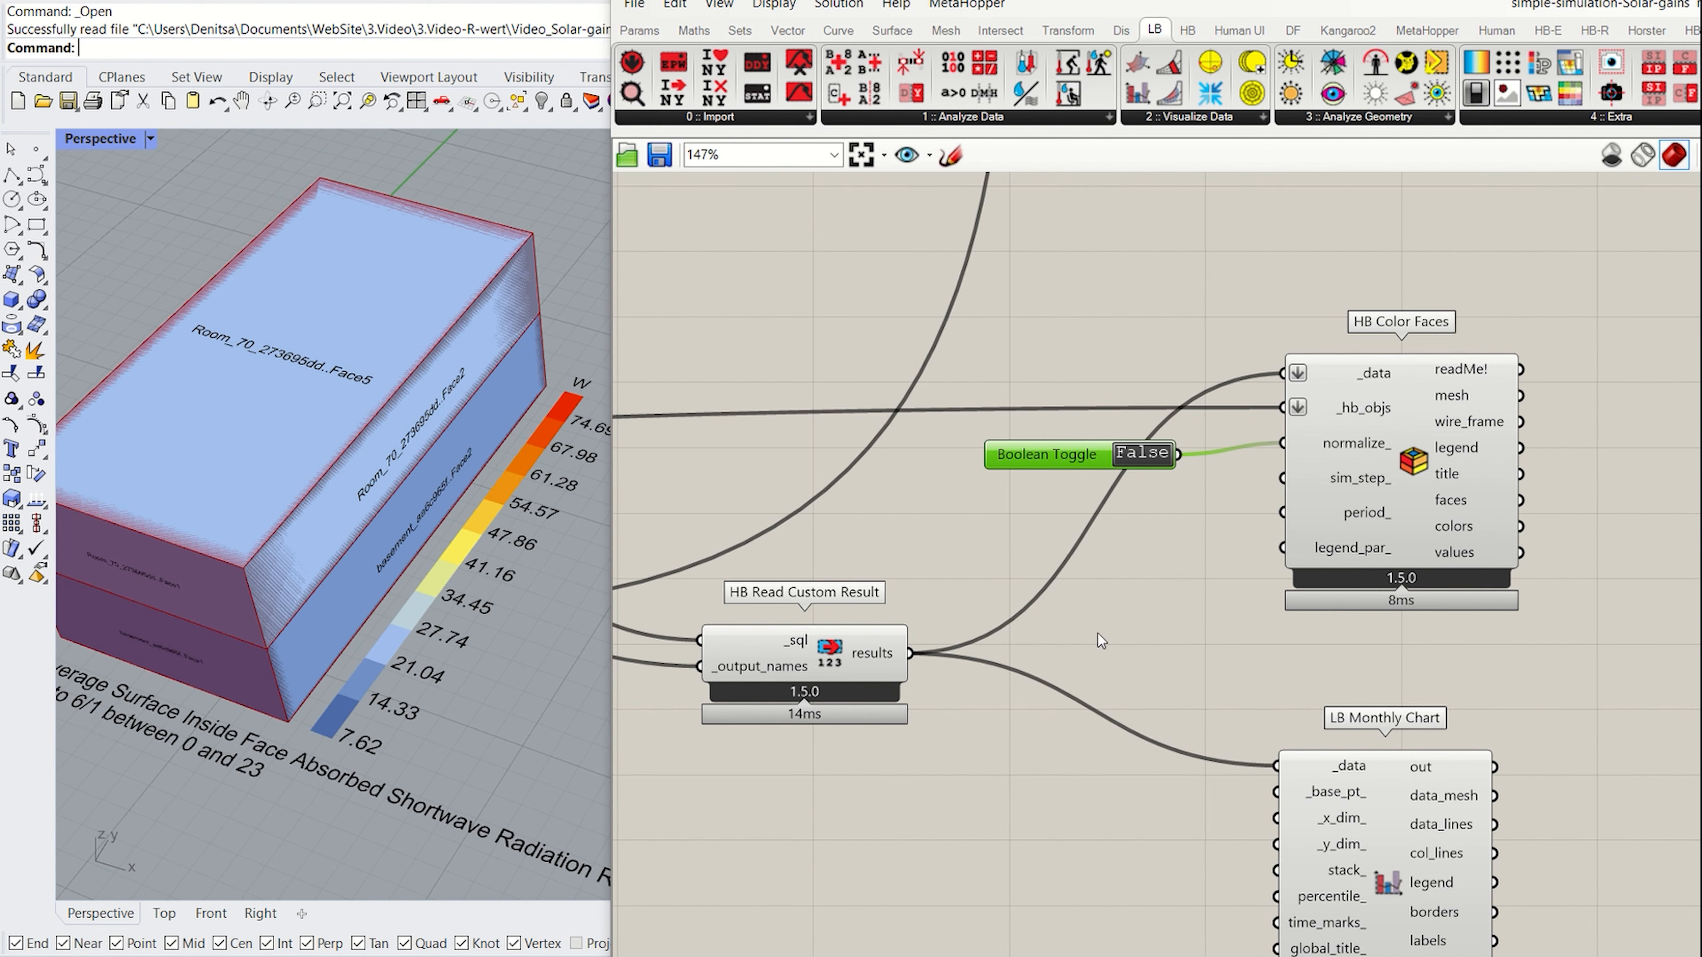
- Select LB Monthly Chart and examine its hourly curves, power axis and legend in the Rhino perspective view
{"action": "right_click_drag", "start_coordinate": [1132, 701], "coordinate": [1189, 551]}
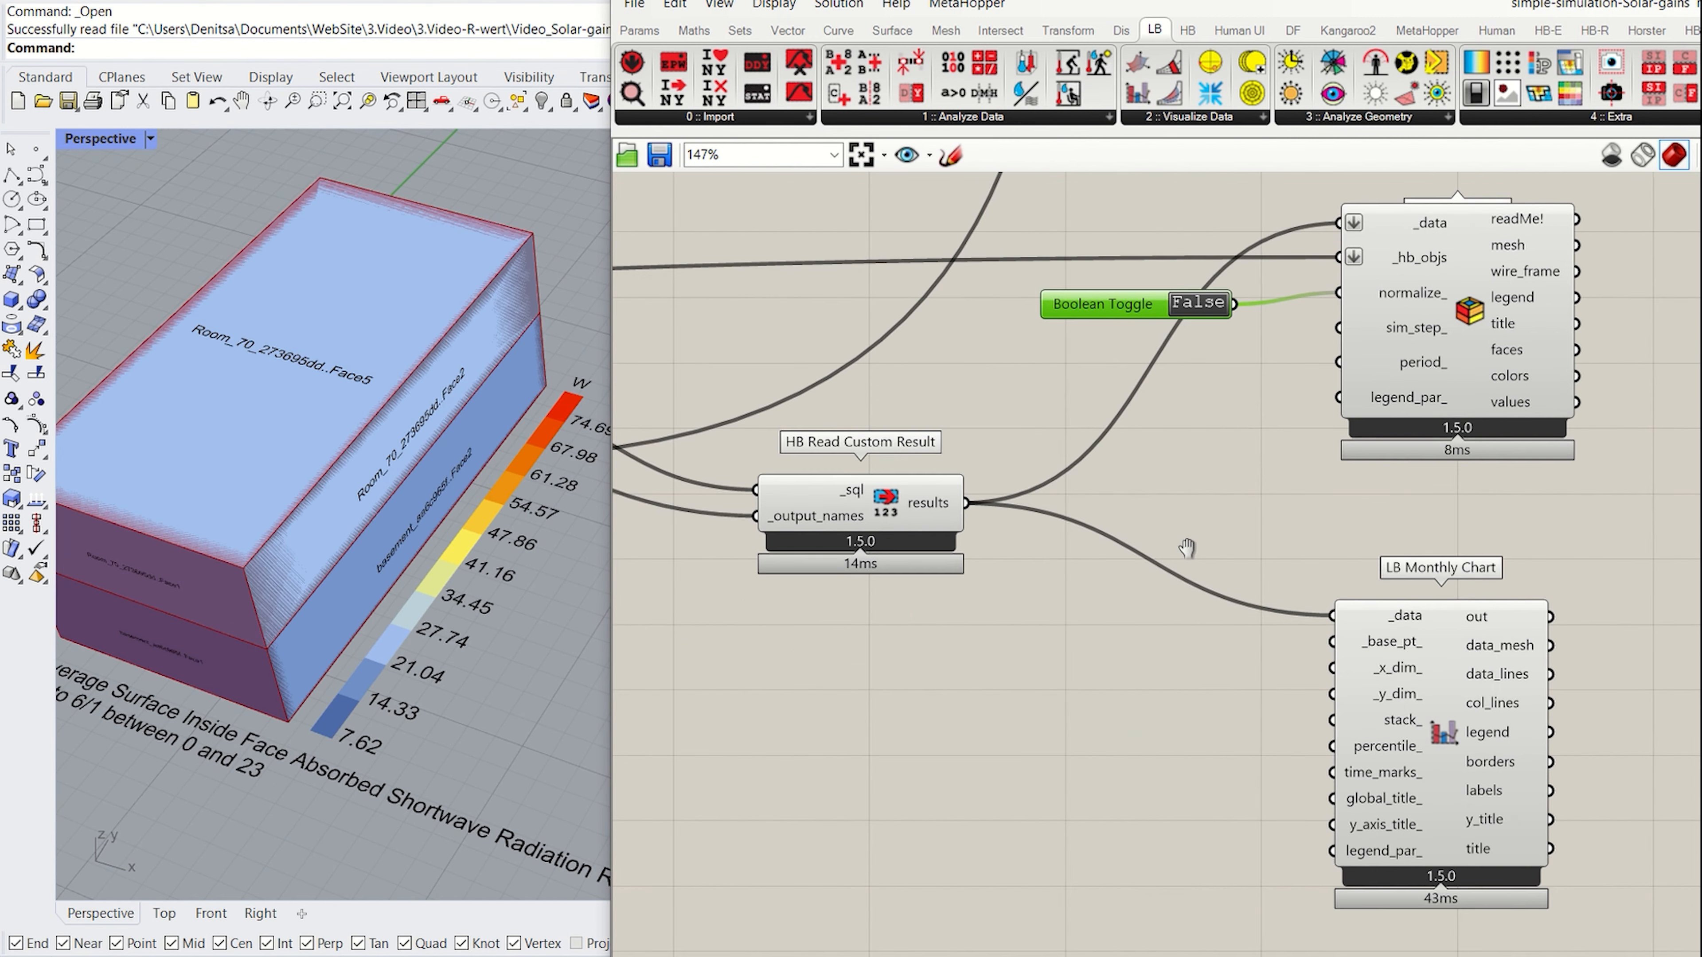
{"action": "left_click", "coordinate": [1499, 748]}
{"action": "scroll", "coordinate": [496, 484], "scroll_direction": "down", "scroll_amount": 5}
{"action": "scroll", "coordinate": [437, 544], "scroll_direction": "down", "scroll_amount": 6}
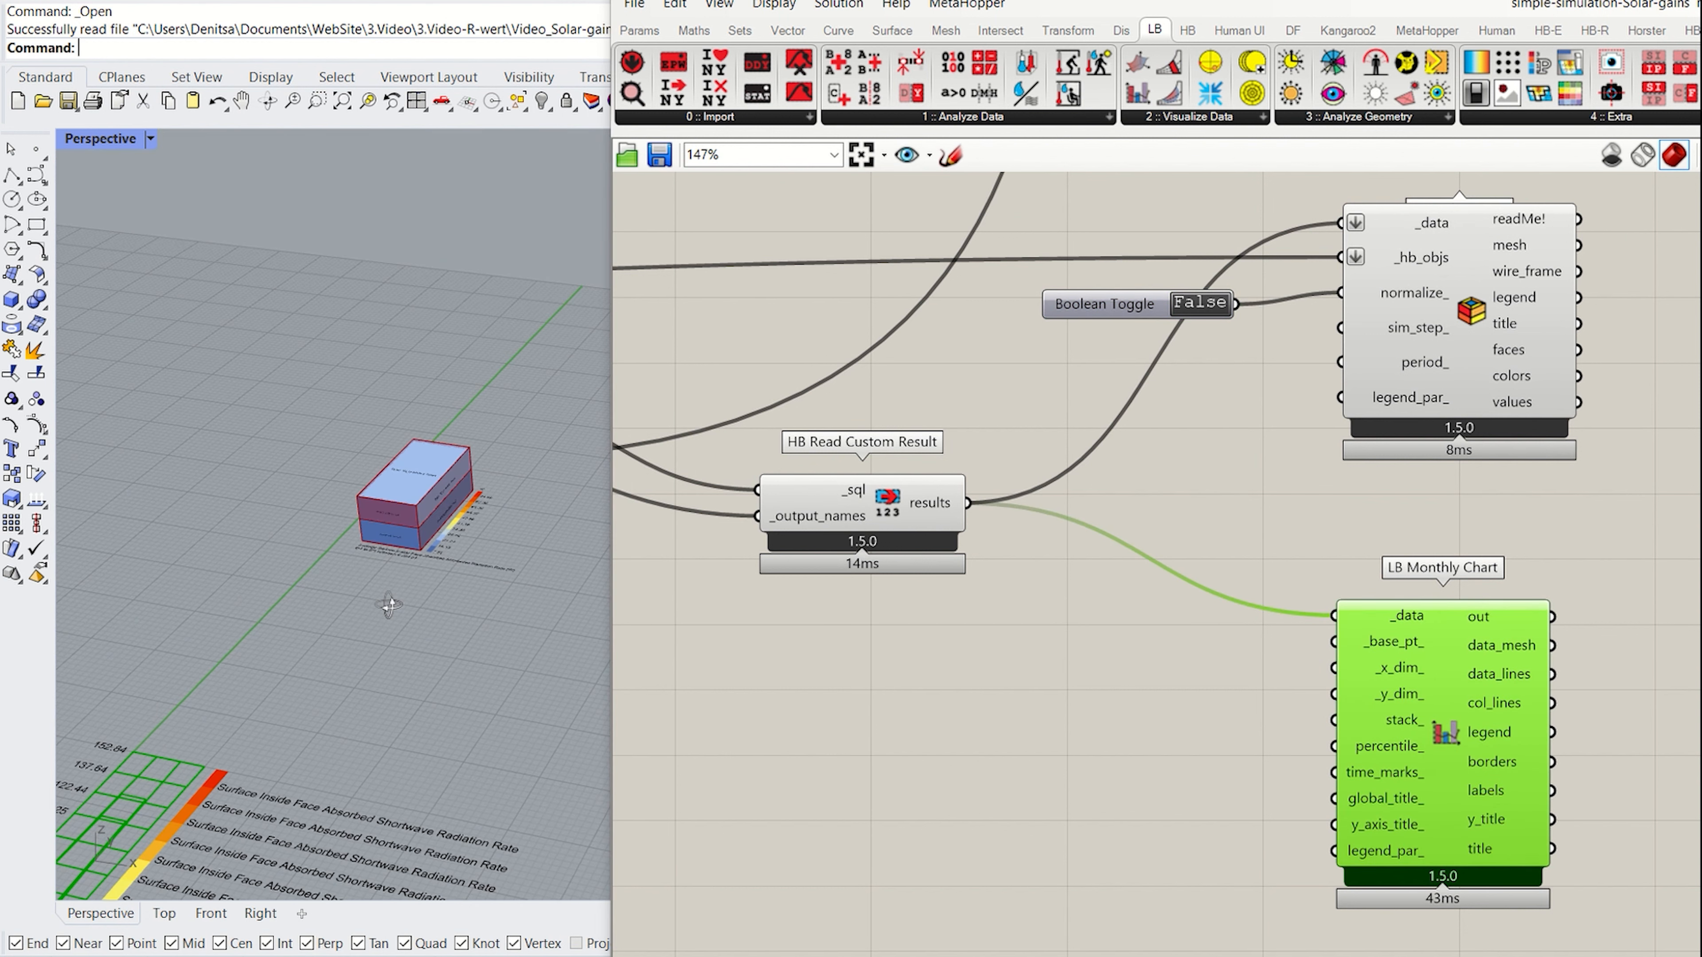
{"action": "scroll", "coordinate": [321, 798], "scroll_direction": "up", "scroll_amount": 8}
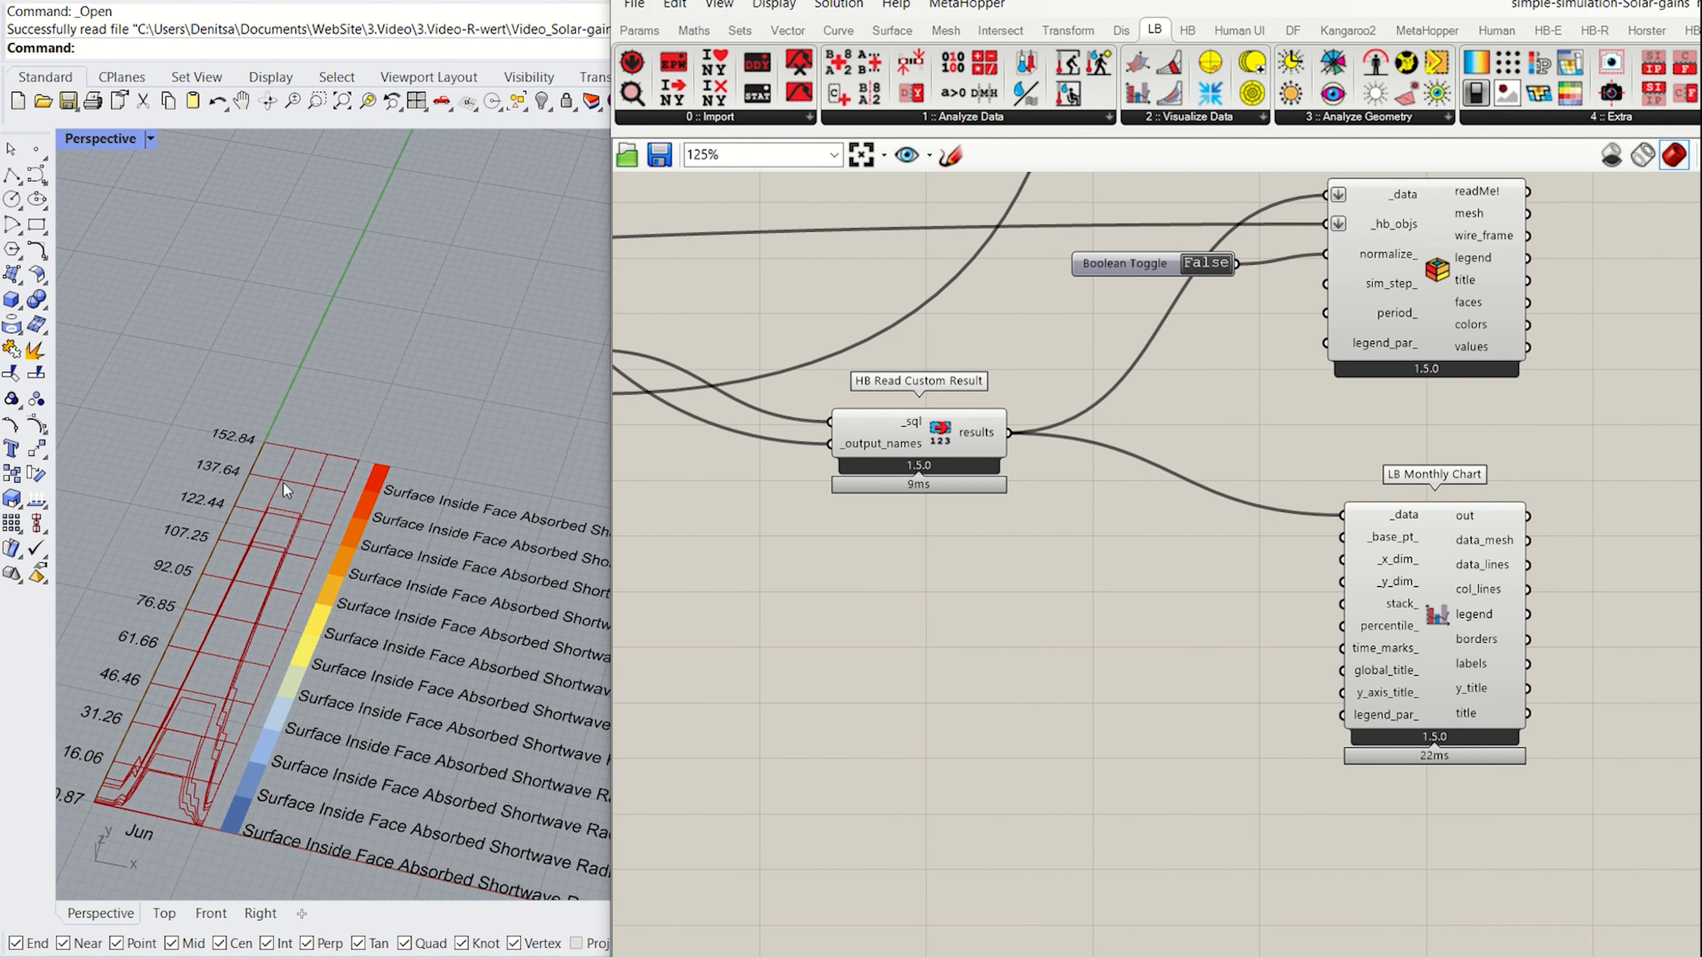
{"action": "scroll", "coordinate": [244, 457], "scroll_direction": "up", "scroll_amount": 5}
{"action": "scroll", "coordinate": [247, 441], "scroll_direction": "down", "scroll_amount": 7}
{"action": "scroll", "coordinate": [239, 497], "scroll_direction": "up", "scroll_amount": 3}
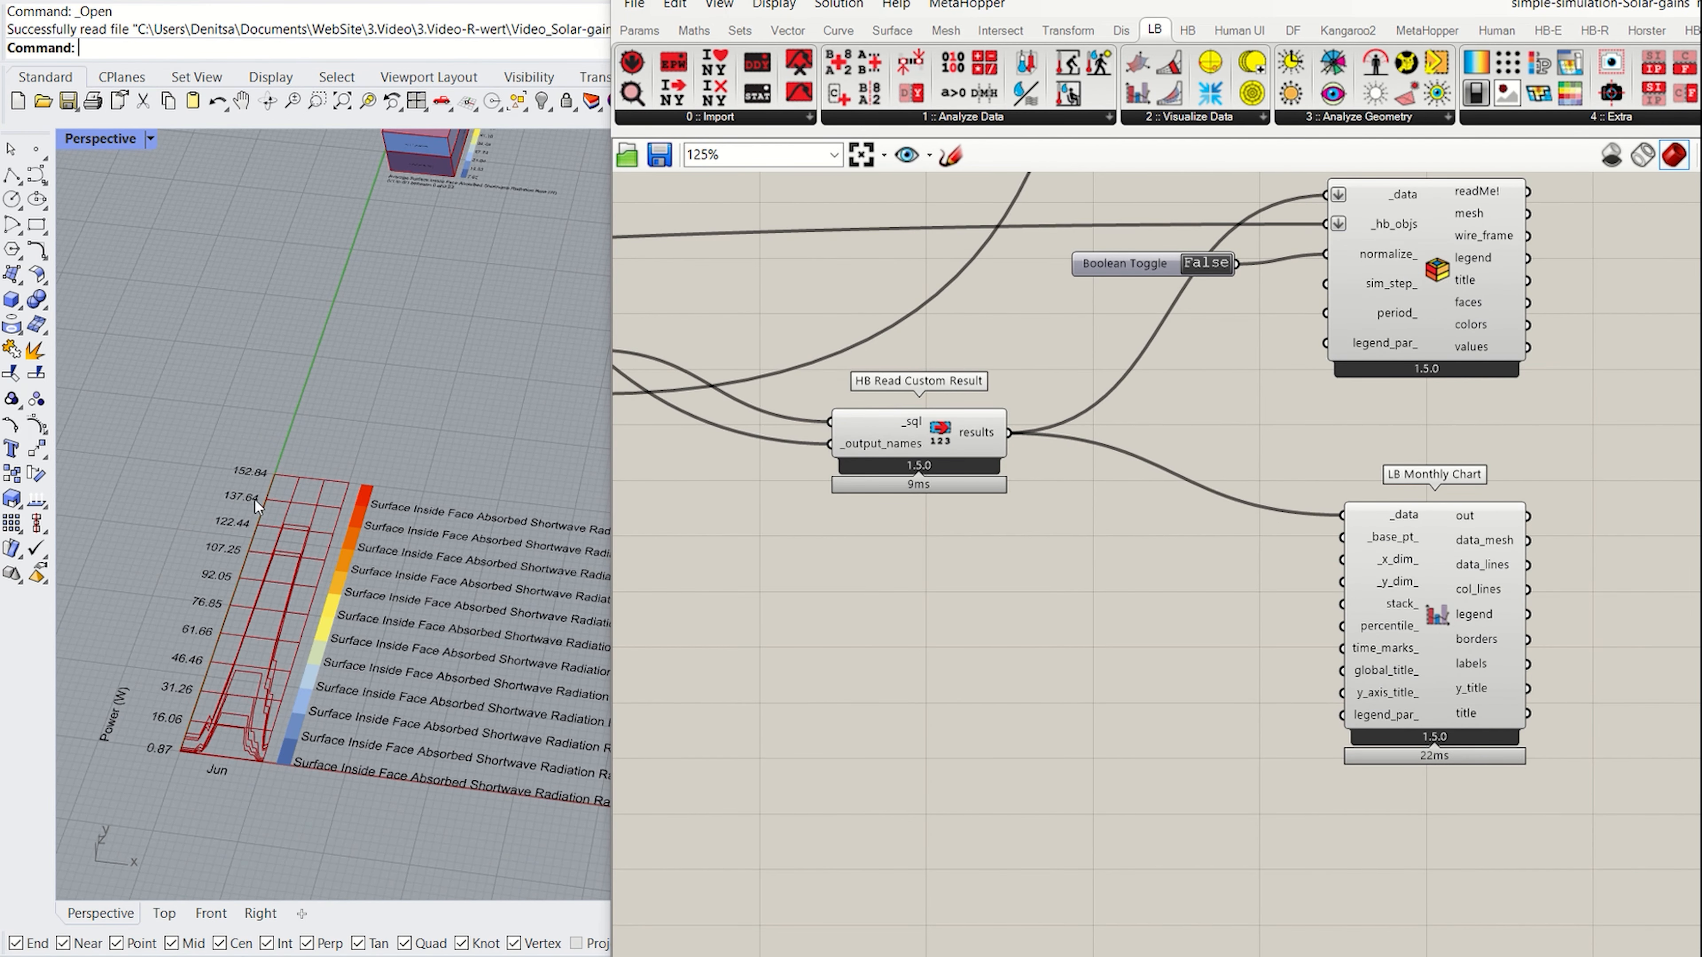
{"action": "scroll", "coordinate": [214, 564], "scroll_direction": "up", "scroll_amount": 2}
{"action": "right_click_drag", "start_coordinate": [227, 598], "coordinate": [217, 590]}
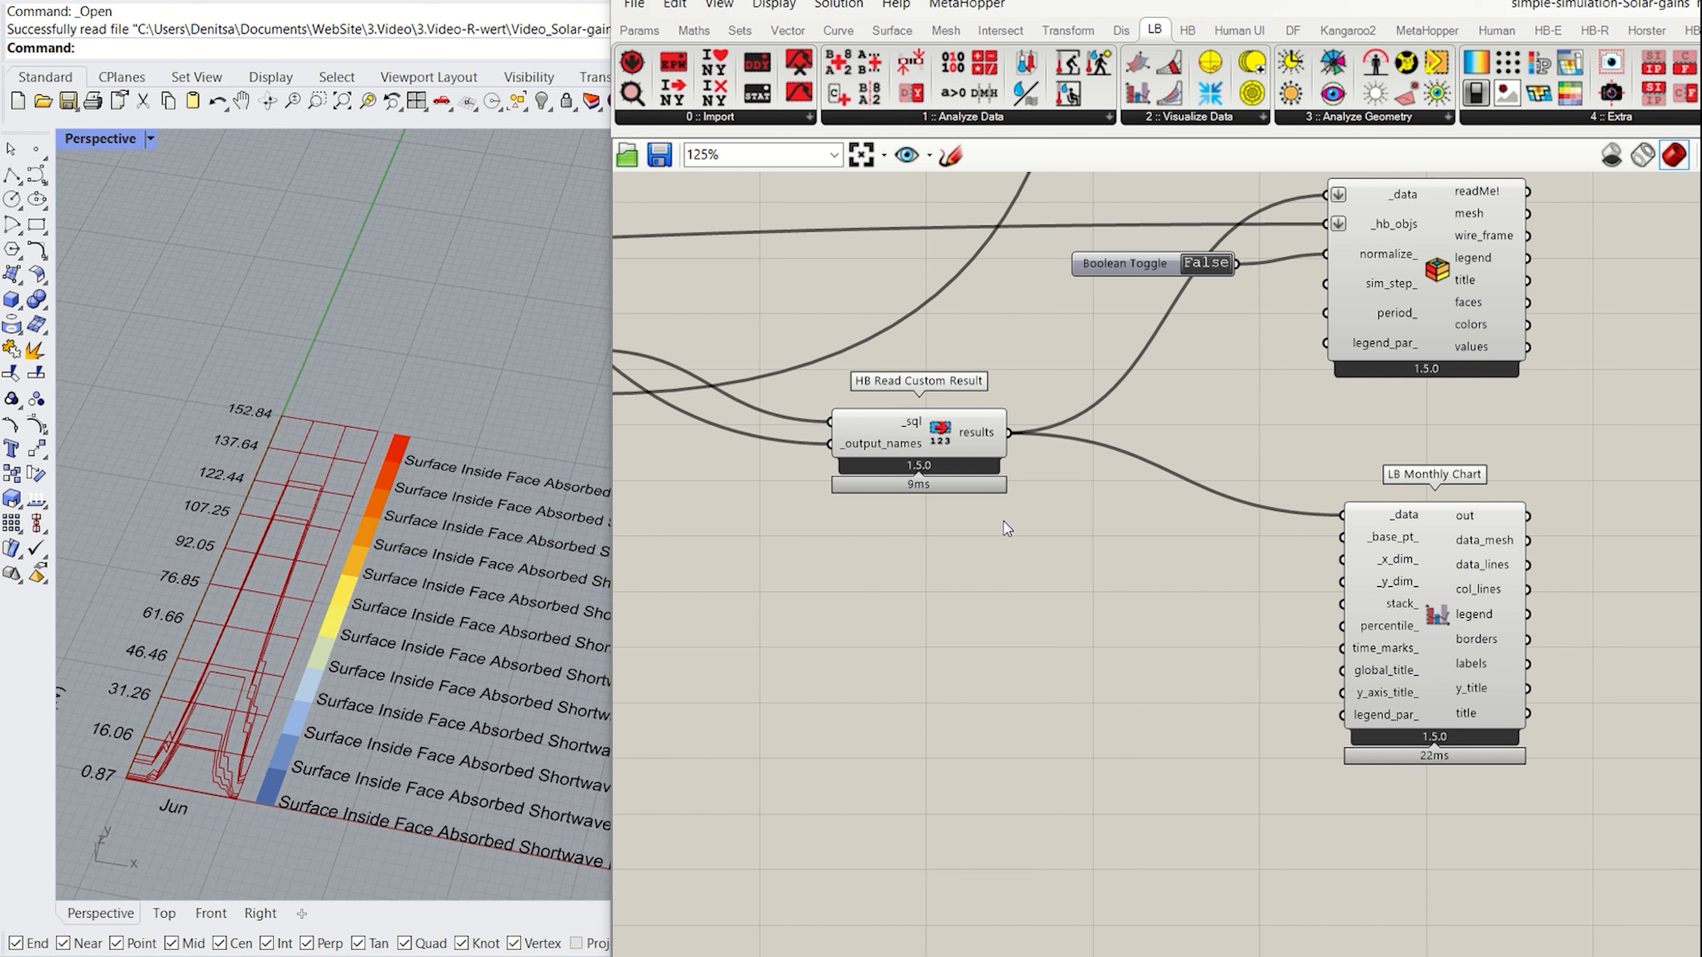
- Insert LB Time Interval Operation between the HB Read Custom Result results and the LB Monthly Chart _data input, using its monthly output
{"action": "left_click_drag", "start_coordinate": [1460, 619], "coordinate": [1470, 624]}
{"action": "double_click", "coordinate": [1143, 624]}
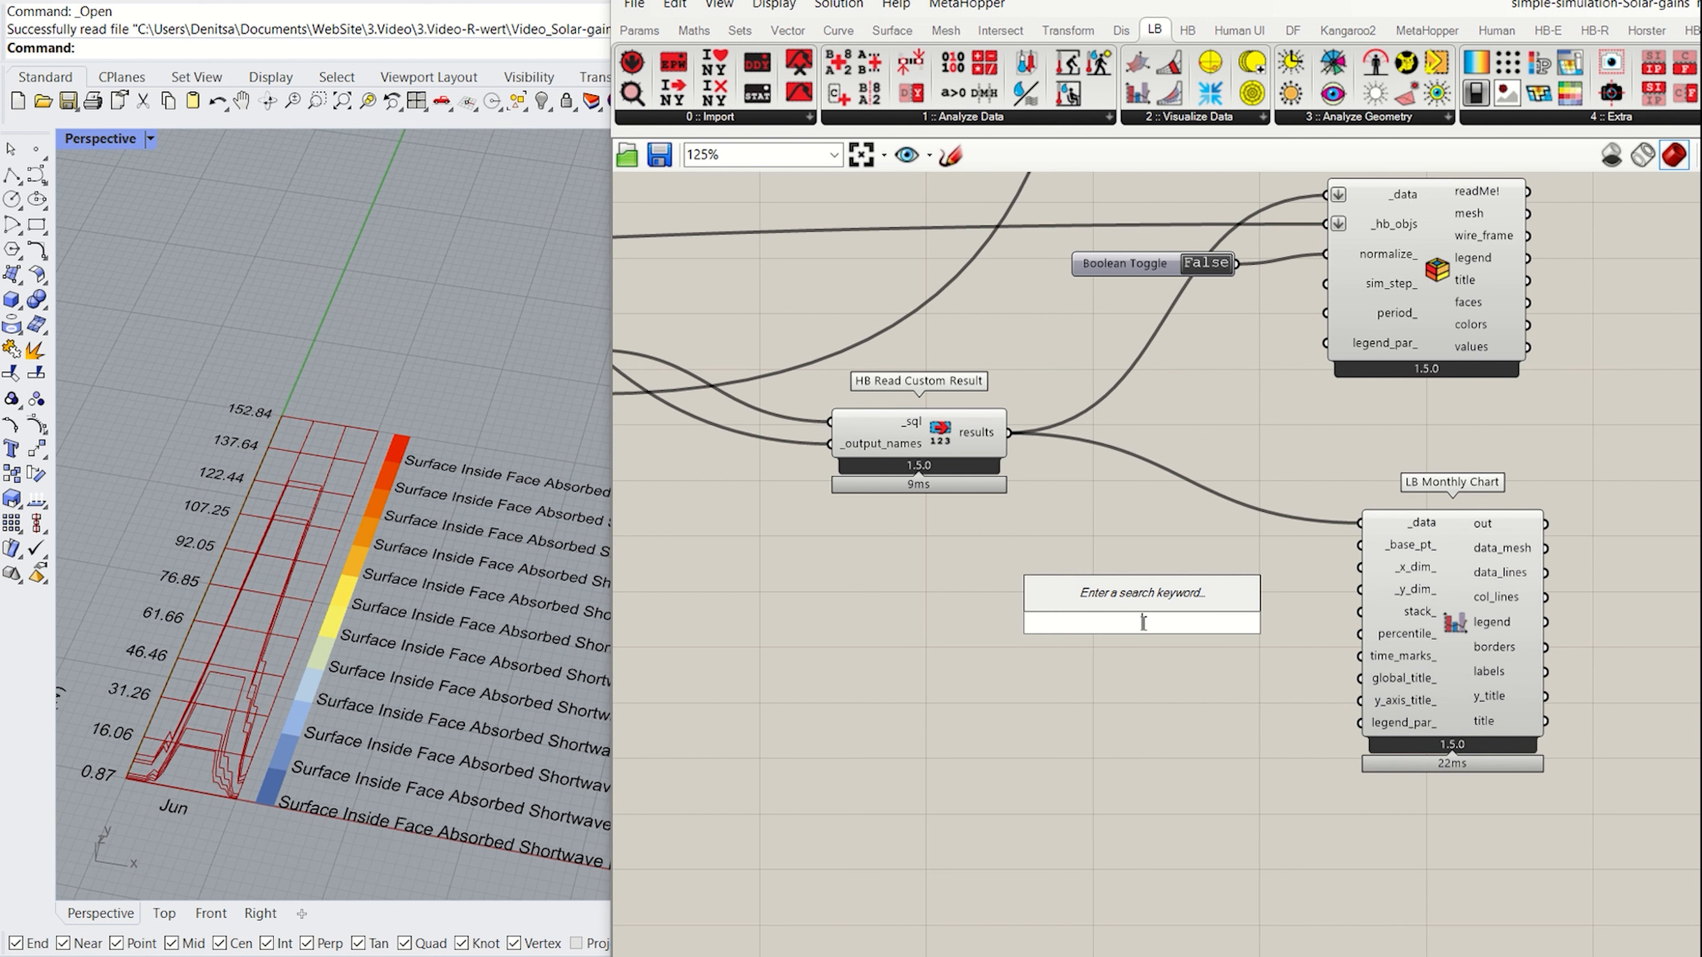
{"action": "left_click_drag", "start_coordinate": [984, 91], "coordinate": [1053, 566]}
{"action": "scroll", "coordinate": [1085, 504], "scroll_direction": "up", "scroll_amount": 1}
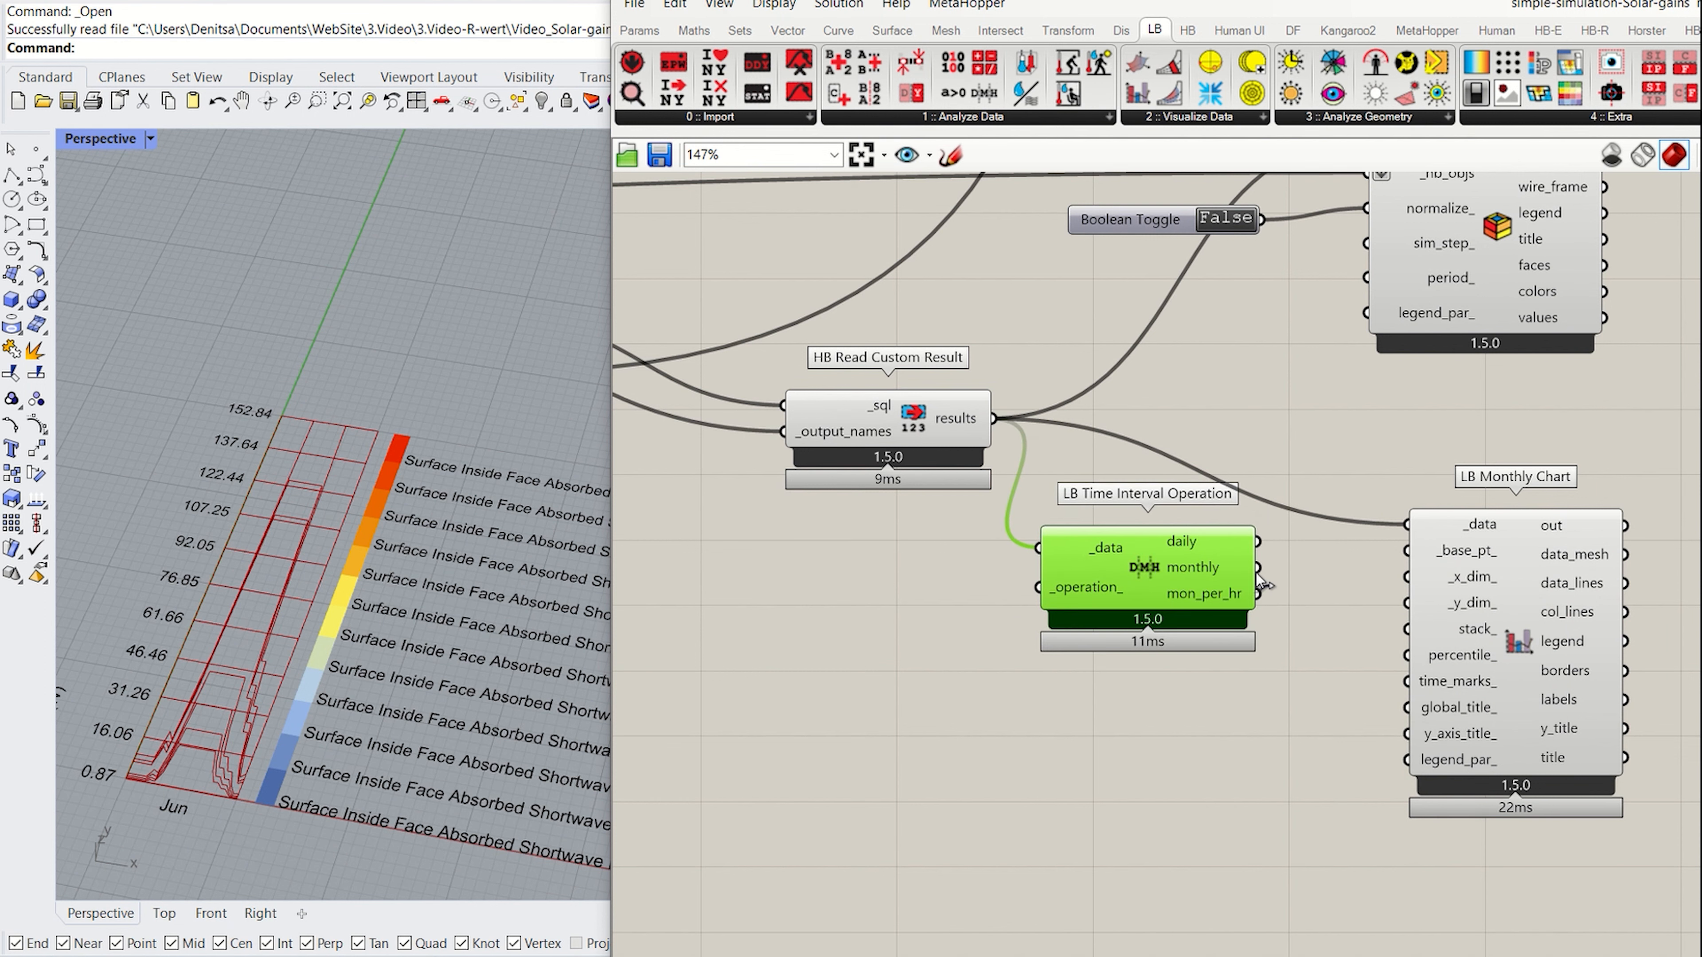
{"action": "left_click_drag", "start_coordinate": [1258, 568], "coordinate": [1408, 524]}
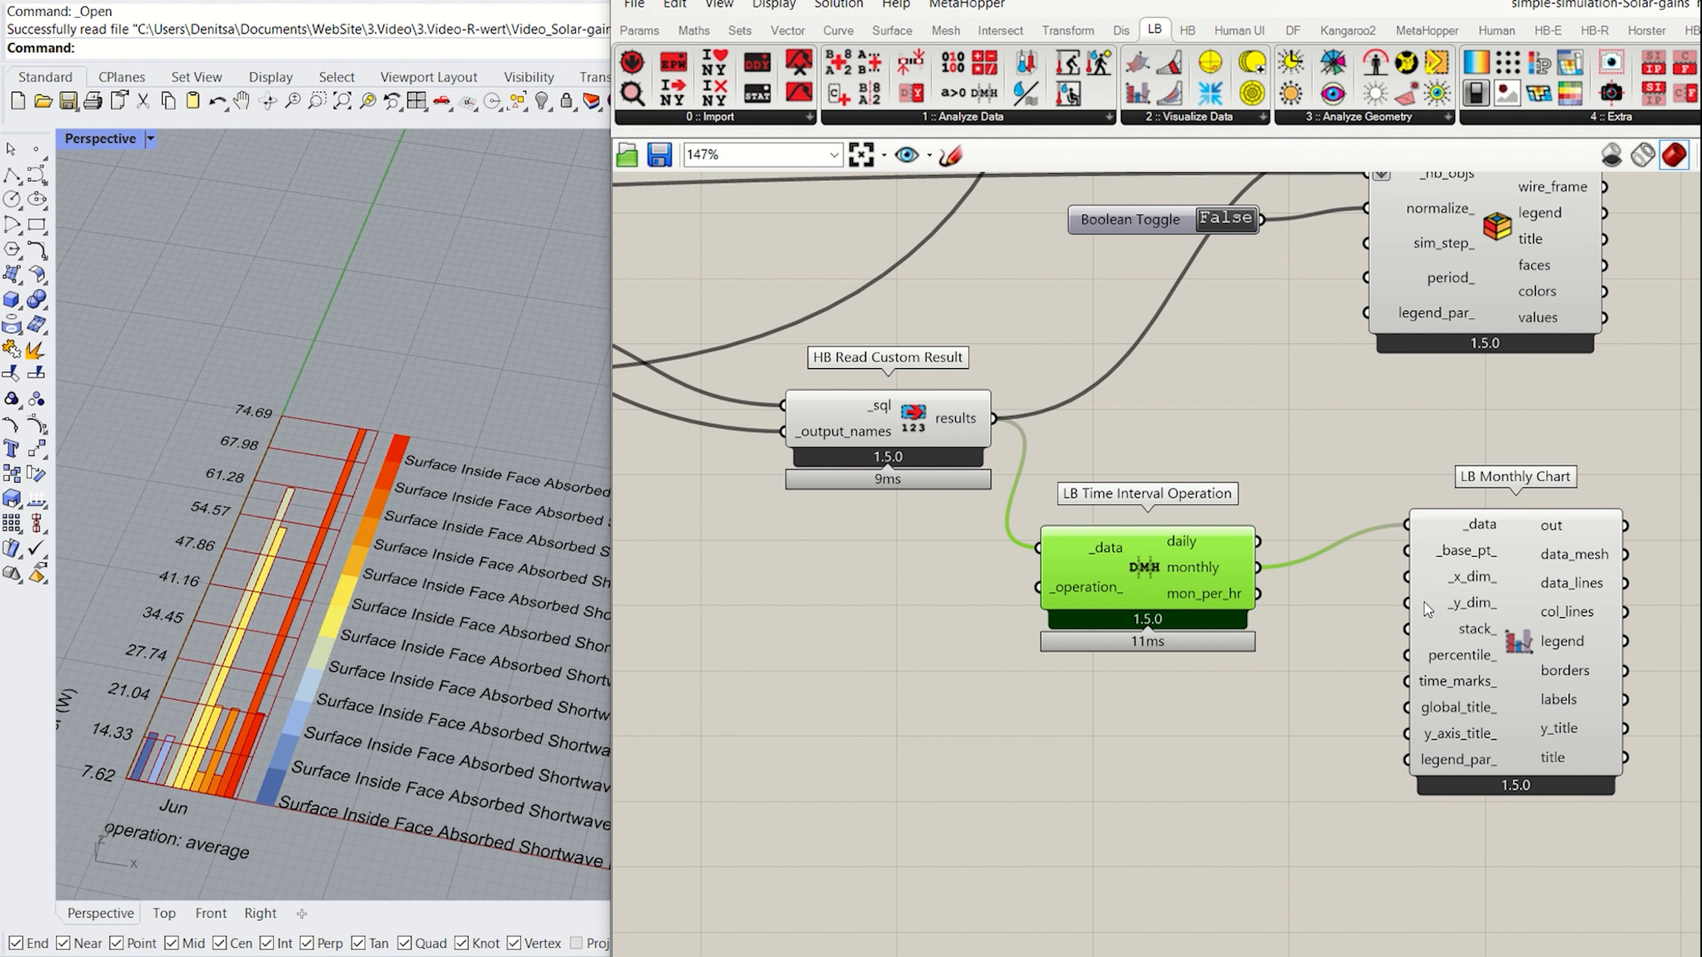
{"action": "left_click_drag", "start_coordinate": [1424, 604], "coordinate": [1429, 625]}
- Examine the monthly average bars and compare them with the coloured room faces and their W legend in Rhino
{"action": "scroll", "coordinate": [295, 426], "scroll_direction": "up", "scroll_amount": 1}
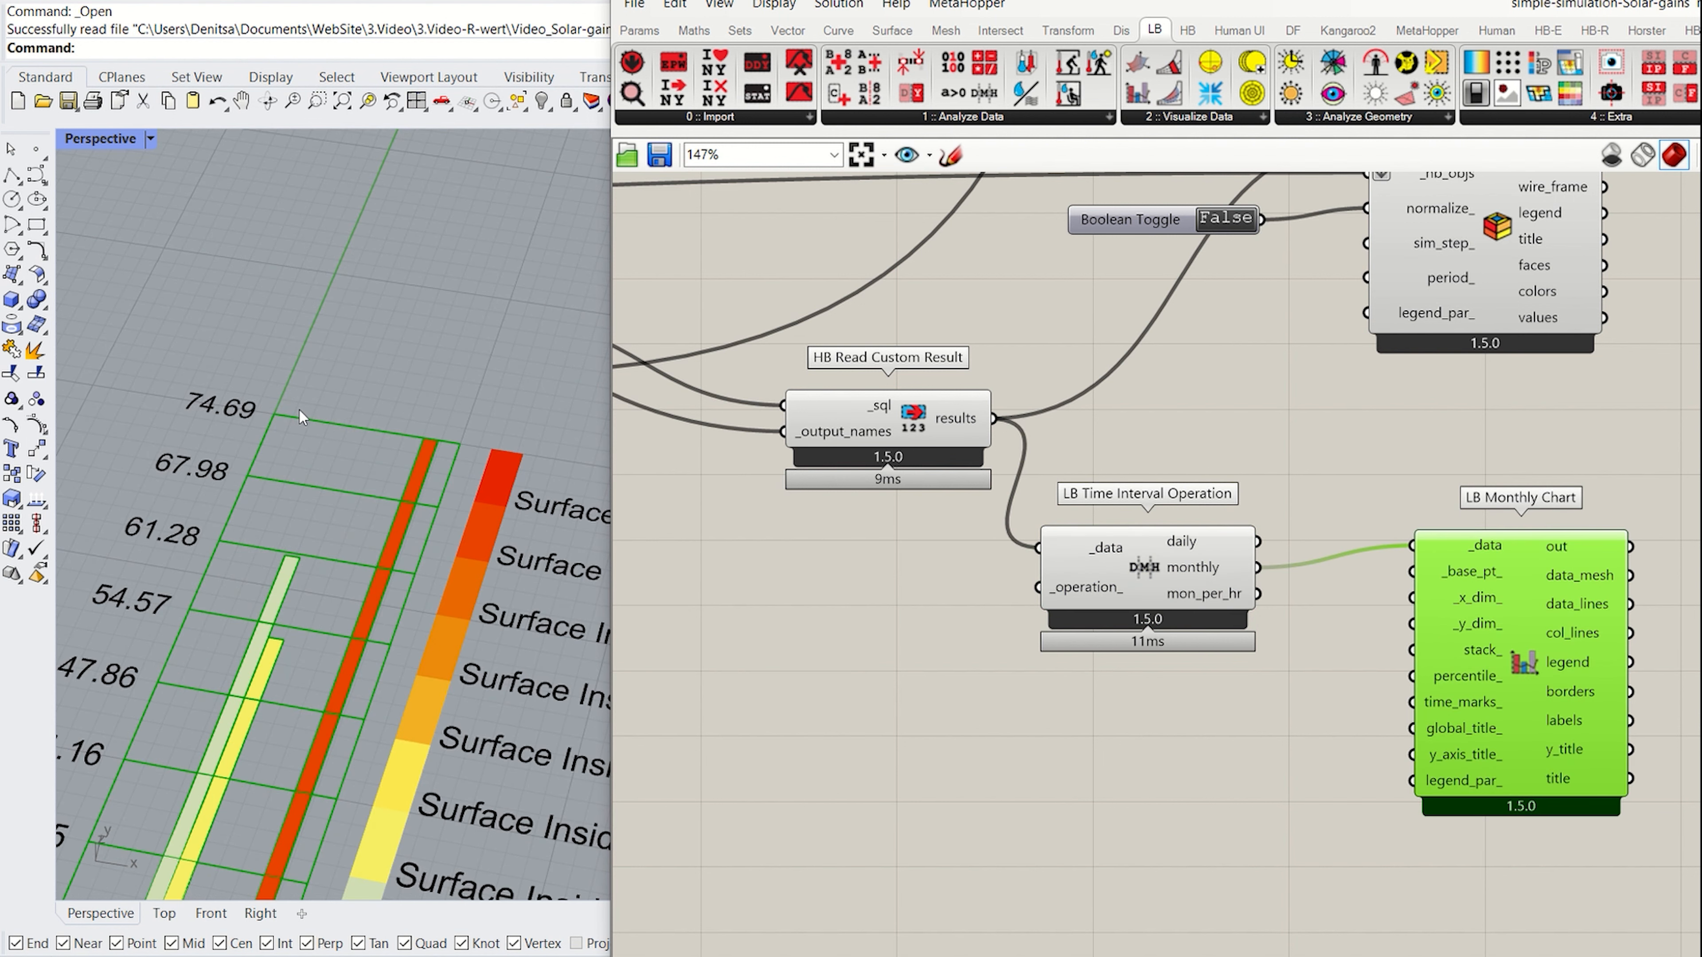
{"action": "scroll", "coordinate": [325, 428], "scroll_direction": "down", "scroll_amount": 5}
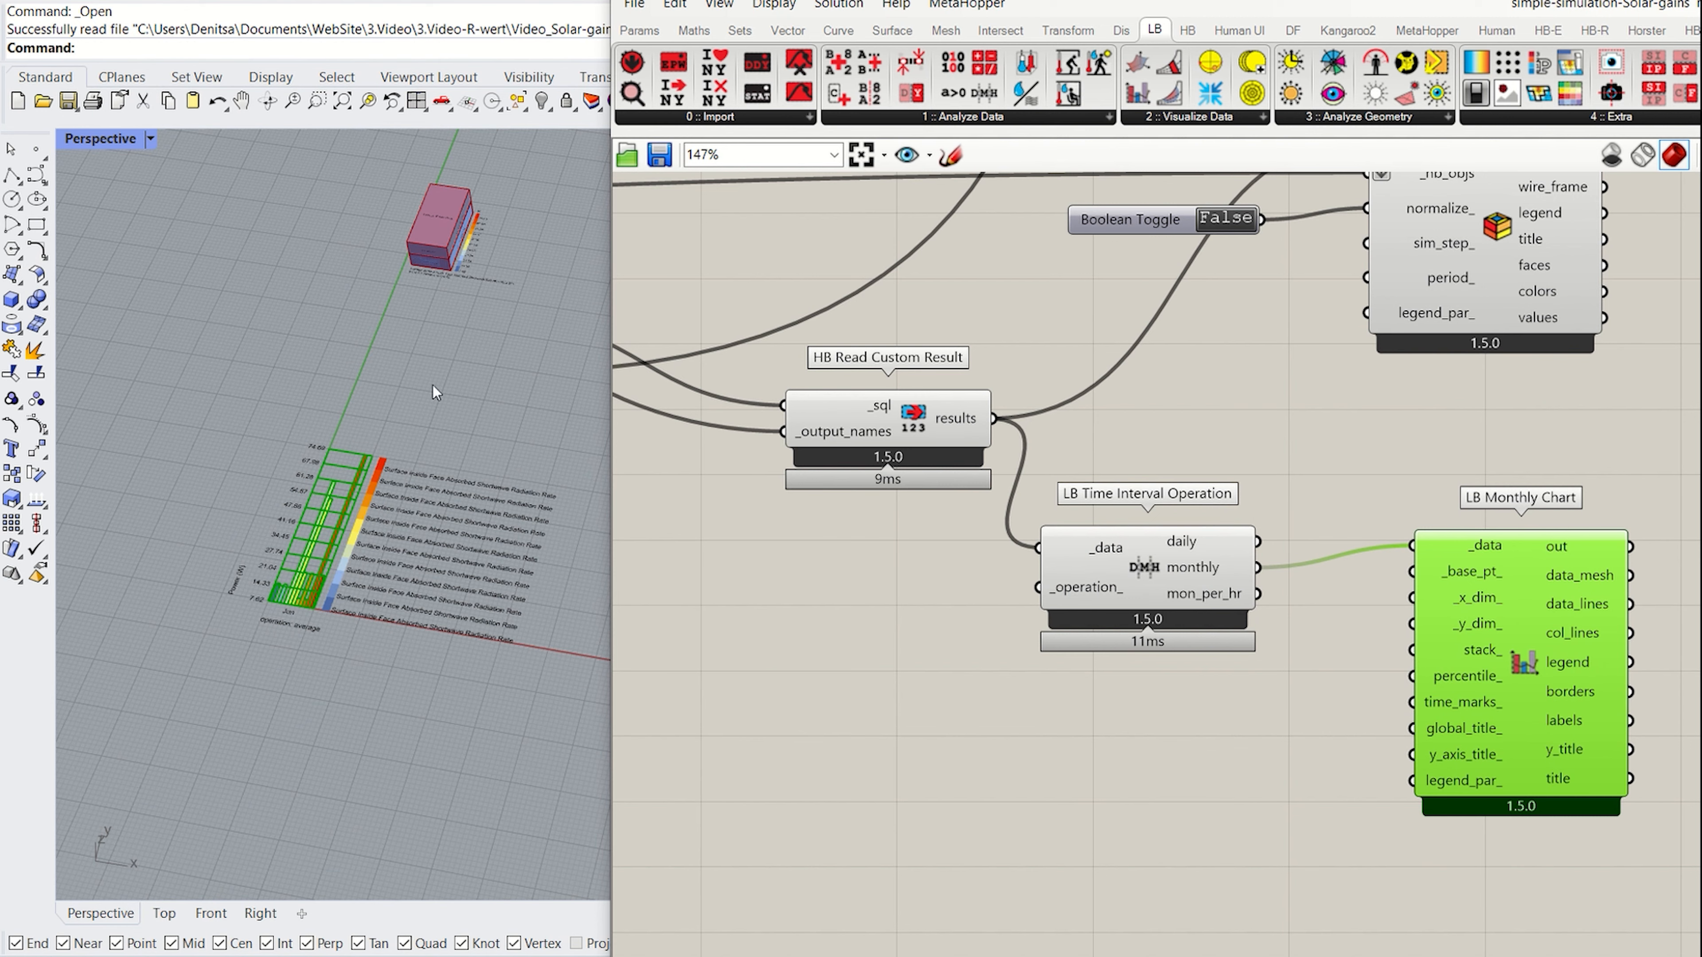
{"action": "scroll", "coordinate": [358, 461], "scroll_direction": "up", "scroll_amount": 10}
{"action": "scroll", "coordinate": [318, 482], "scroll_direction": "down", "scroll_amount": 9}
{"action": "scroll", "coordinate": [368, 583], "scroll_direction": "down", "scroll_amount": 4}
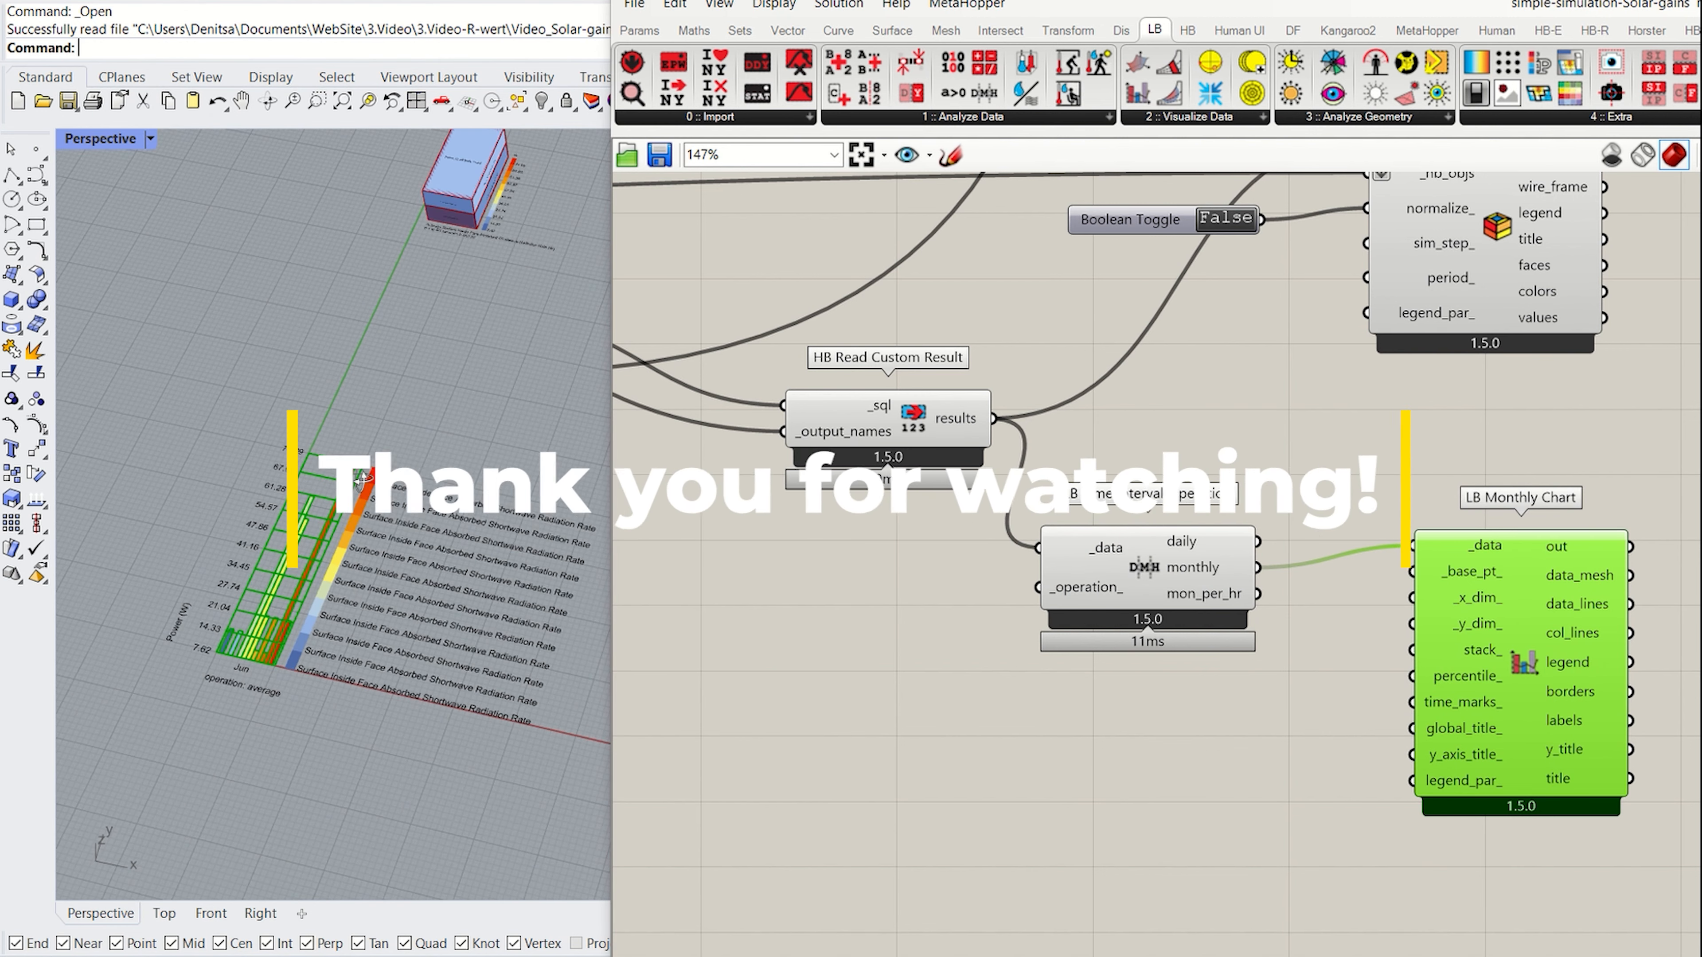
{"action": "scroll", "coordinate": [483, 362], "scroll_direction": "up", "scroll_amount": 8}
{"action": "scroll", "coordinate": [462, 303], "scroll_direction": "up", "scroll_amount": 3}
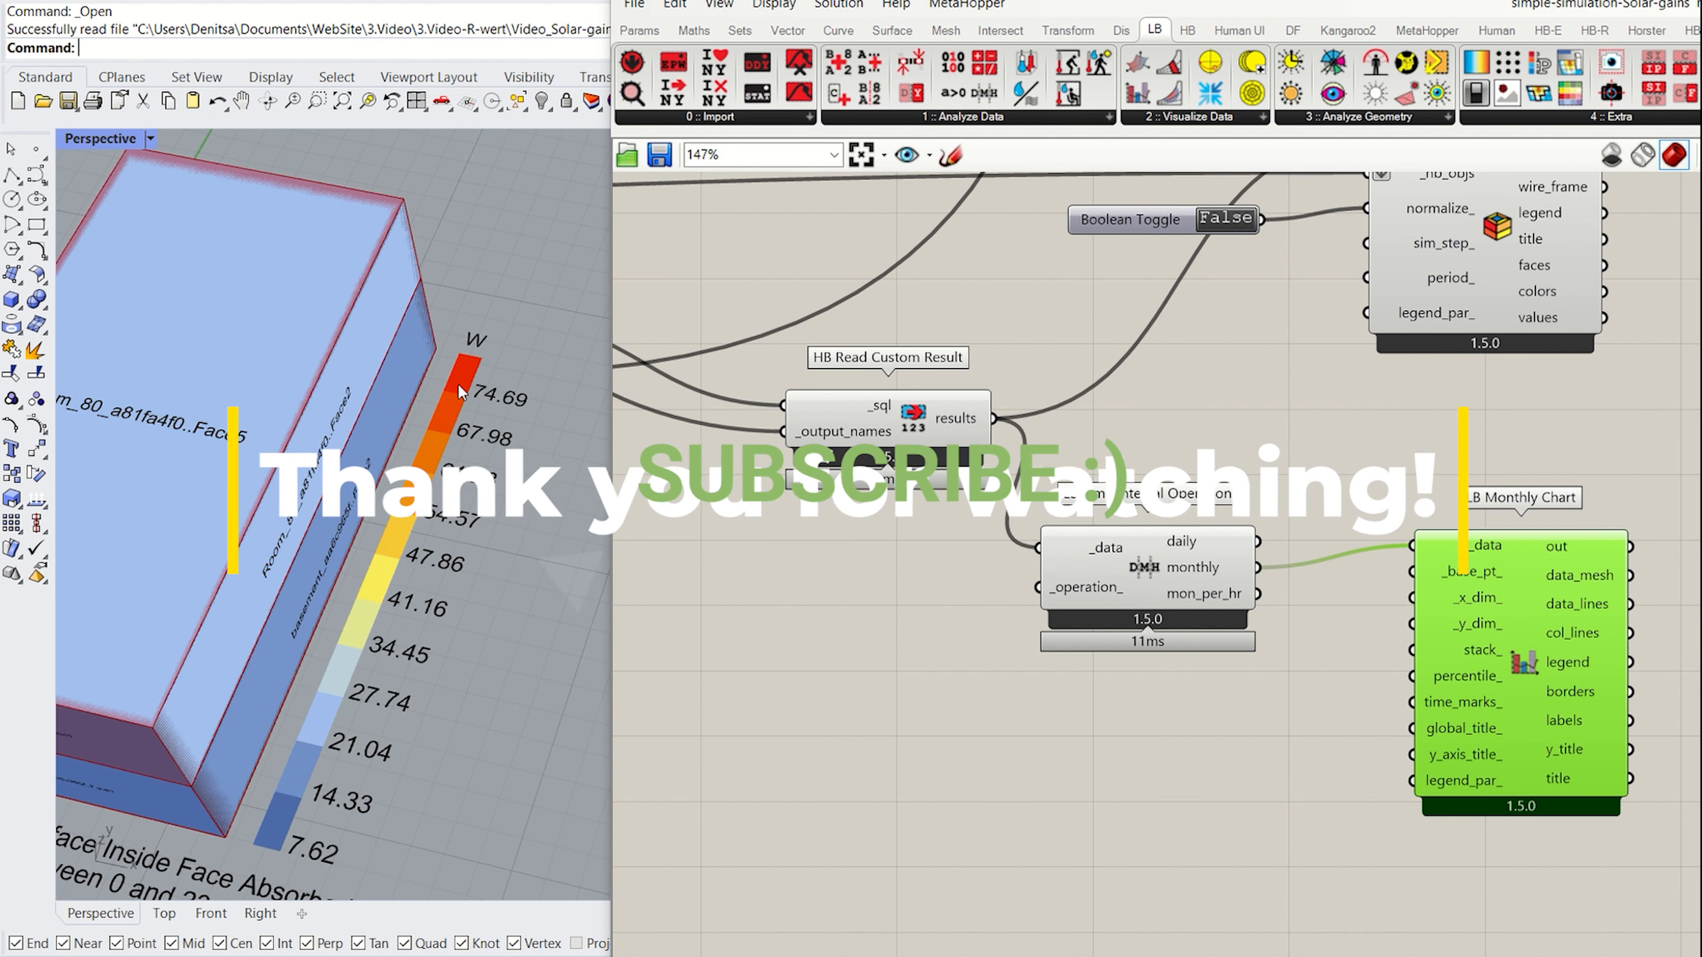